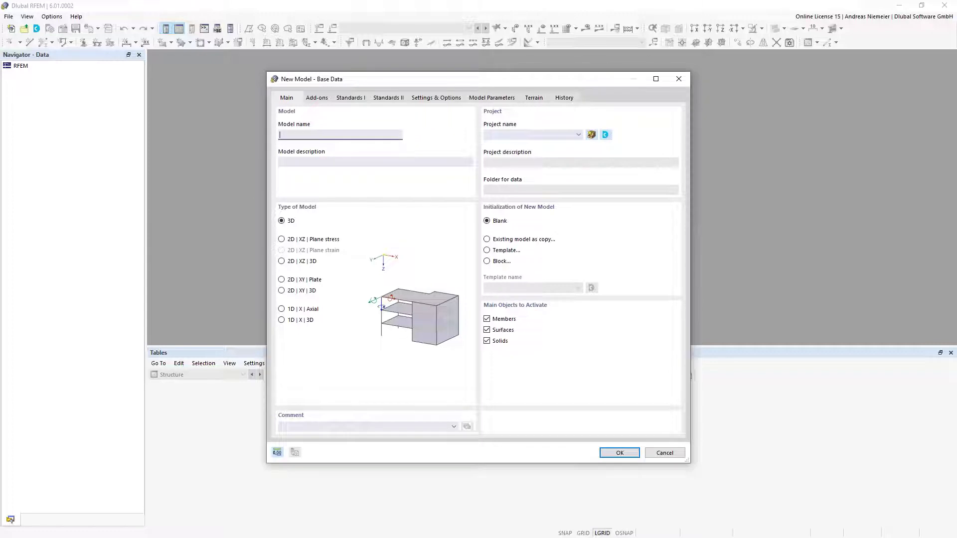
- Name the new model Intro, try the 2D and 1D model types, and set the type of model to 3D
{"action": "type", "text": "Intro"}
{"action": "left_click", "coordinate": [282, 240]}
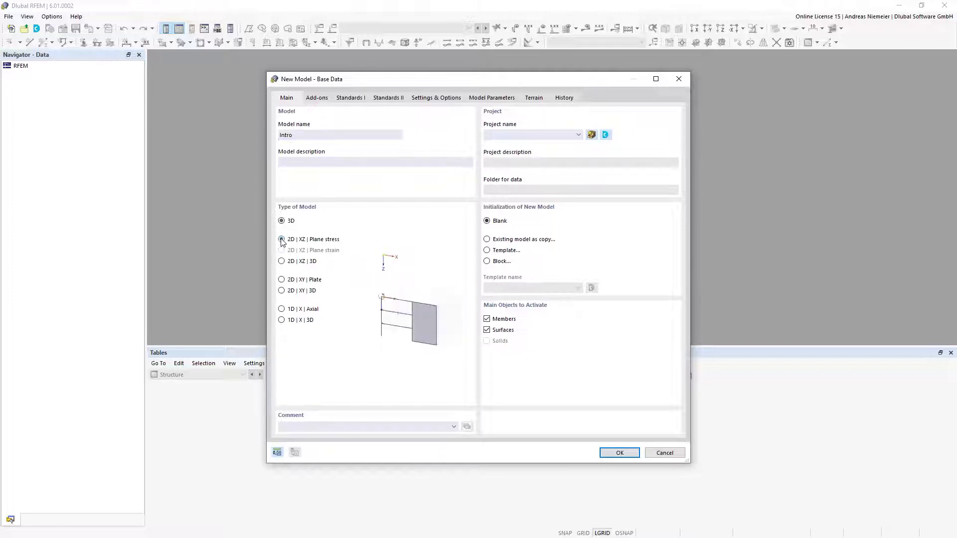
{"action": "left_click", "coordinate": [283, 281]}
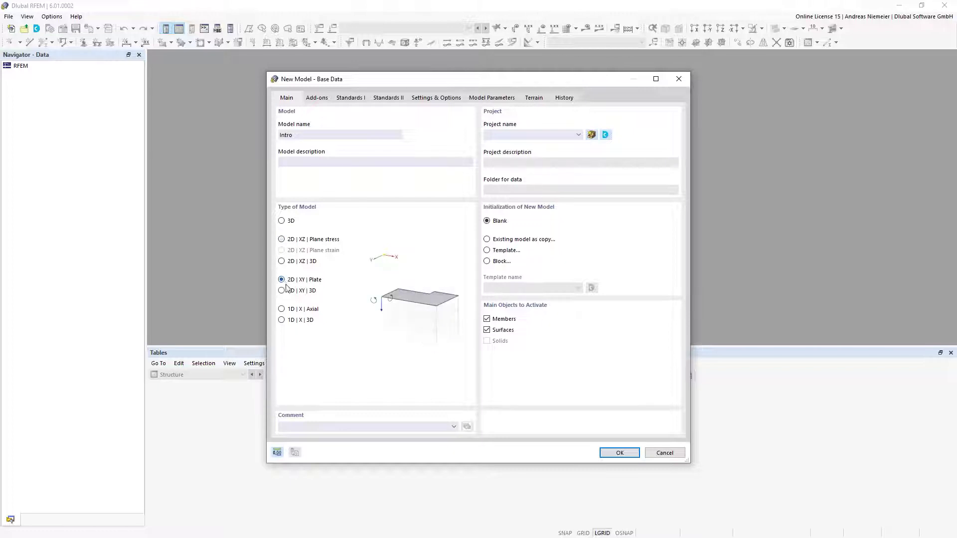
{"action": "left_click", "coordinate": [281, 310]}
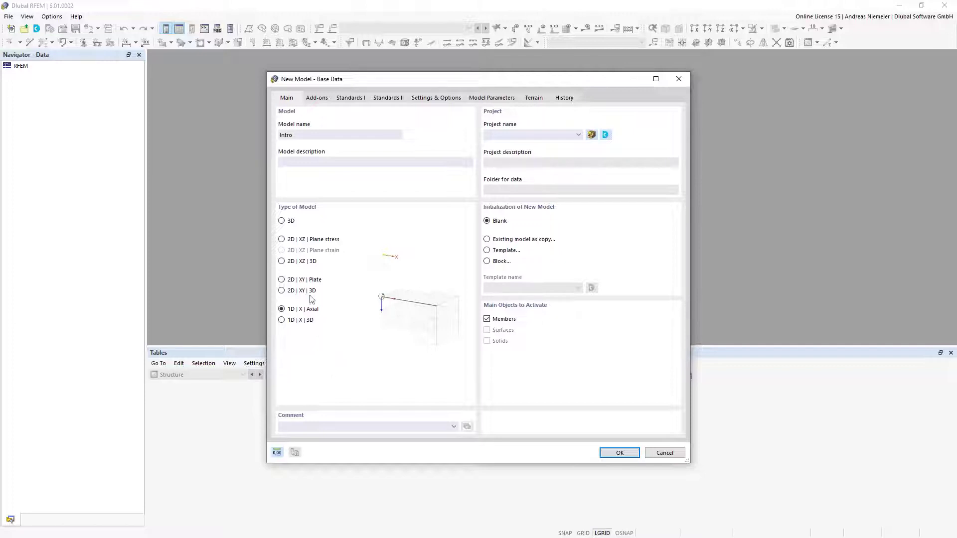
{"action": "left_click", "coordinate": [282, 241]}
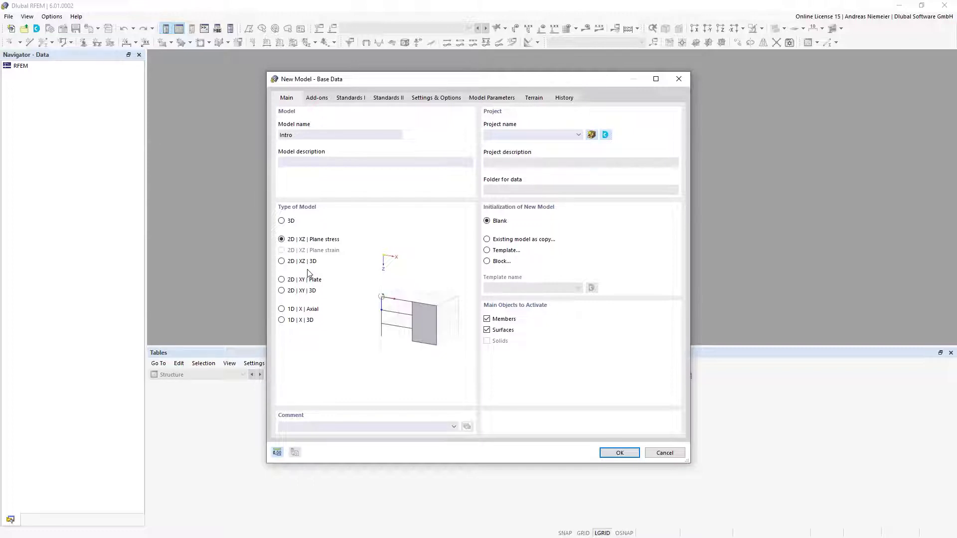
{"action": "left_click", "coordinate": [283, 262]}
{"action": "left_click", "coordinate": [288, 222]}
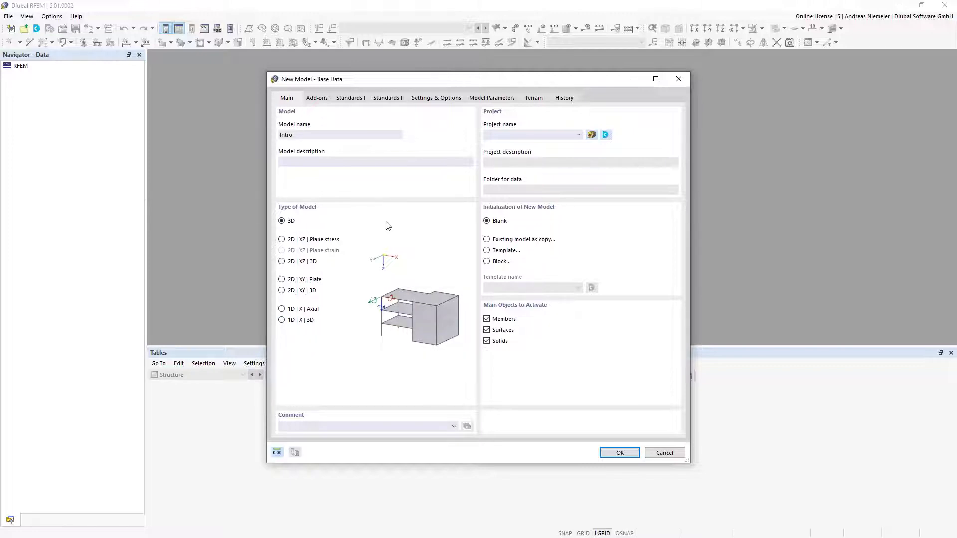
- Activate the Steel Design add-on for the new model, leaving Concrete Design inactive
{"action": "left_click", "coordinate": [319, 99]}
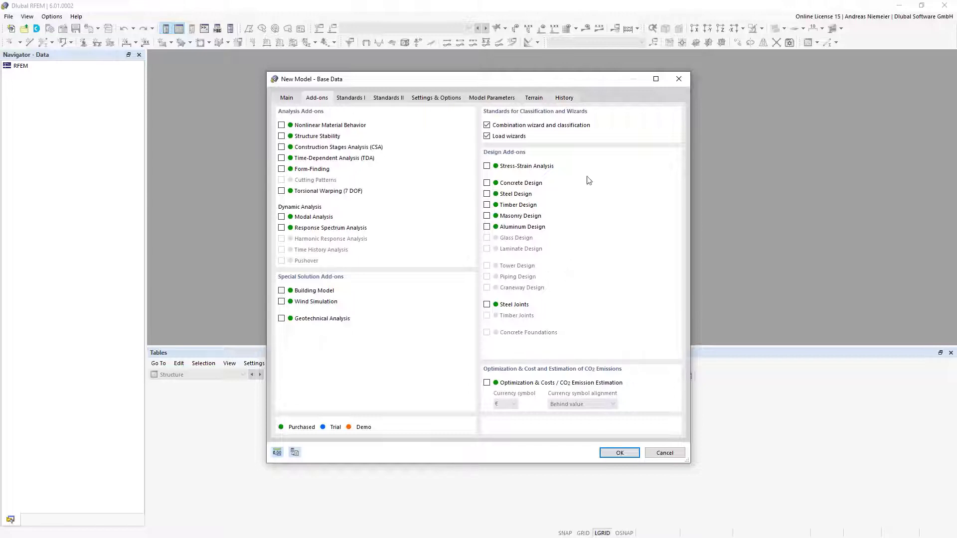
{"action": "left_click", "coordinate": [513, 195]}
{"action": "left_click", "coordinate": [511, 195]}
{"action": "left_click", "coordinate": [511, 197]}
{"action": "left_click", "coordinate": [515, 185]}
{"action": "left_click", "coordinate": [487, 183]}
- Examine the available standard groups and national annexes for load combinations and steel design
{"action": "left_click", "coordinate": [351, 98]}
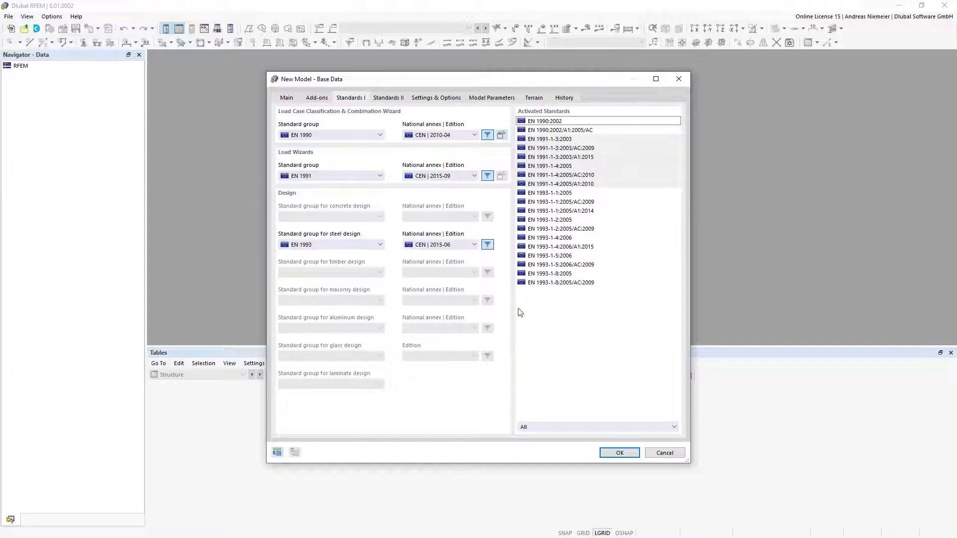
{"action": "left_click", "coordinate": [452, 135]}
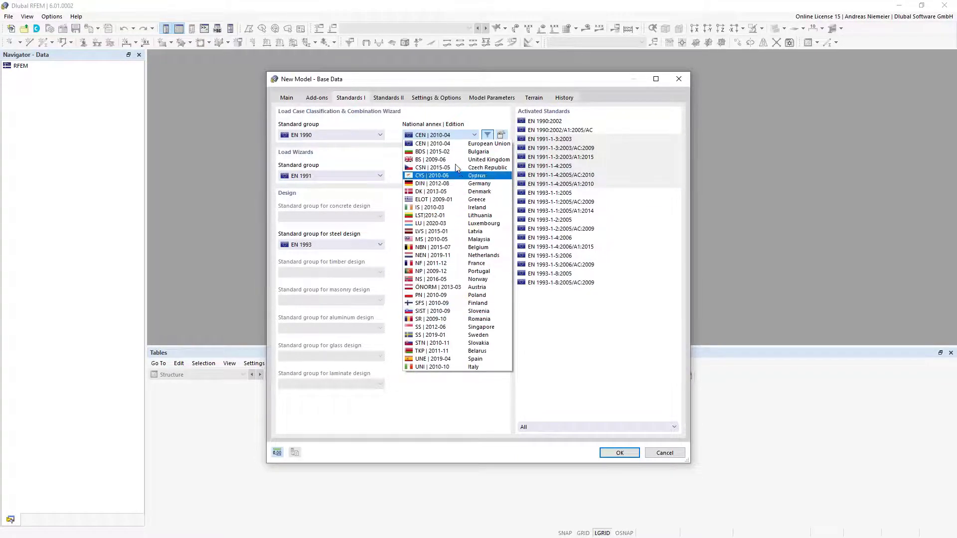
{"action": "left_click", "coordinate": [456, 137]}
{"action": "left_click", "coordinate": [355, 135]}
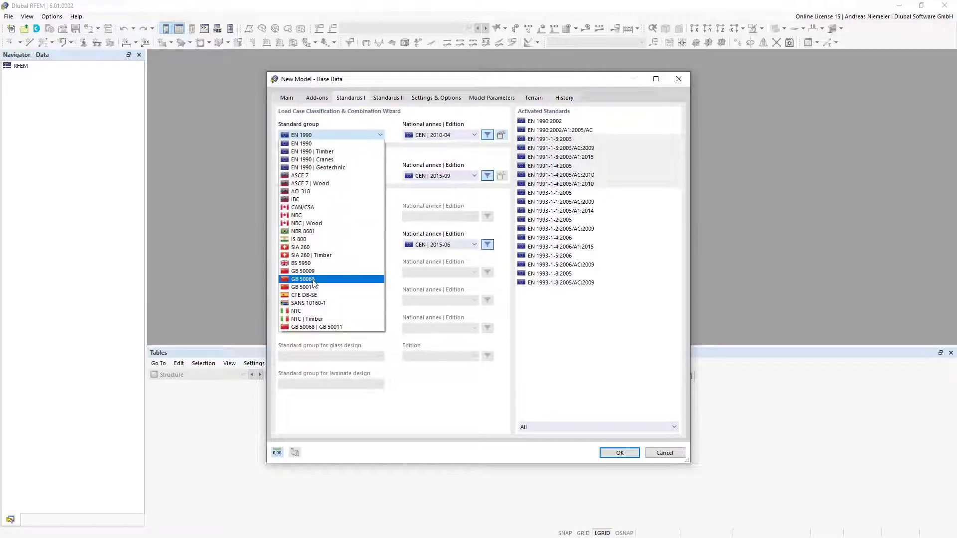
{"action": "left_click", "coordinate": [329, 133]}
{"action": "left_click", "coordinate": [434, 245]}
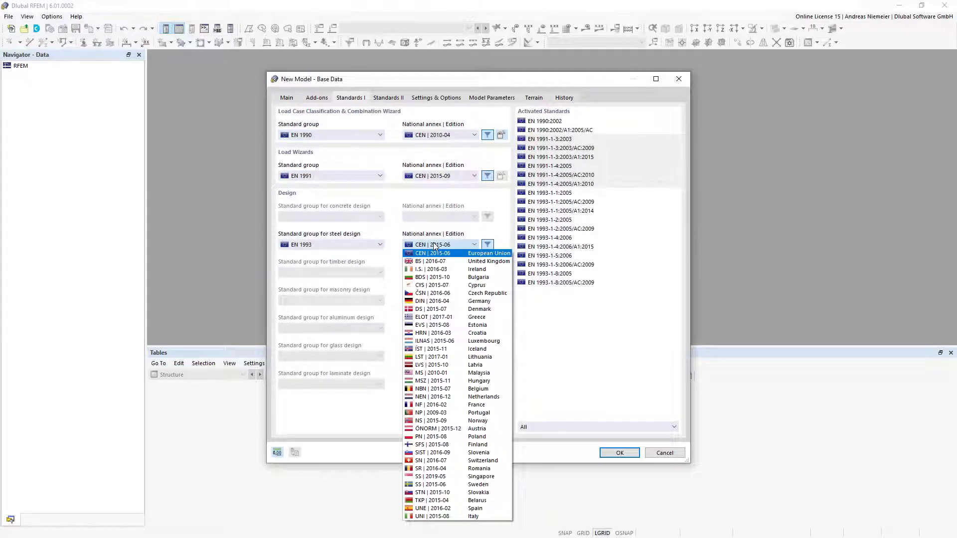
{"action": "left_click", "coordinate": [435, 245]}
{"action": "left_click", "coordinate": [356, 246]}
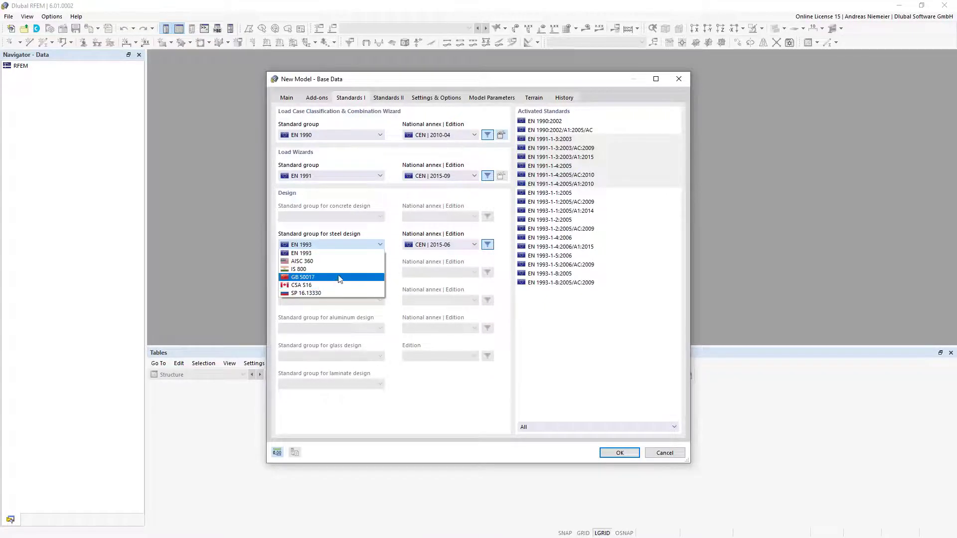
{"action": "left_click", "coordinate": [418, 245]}
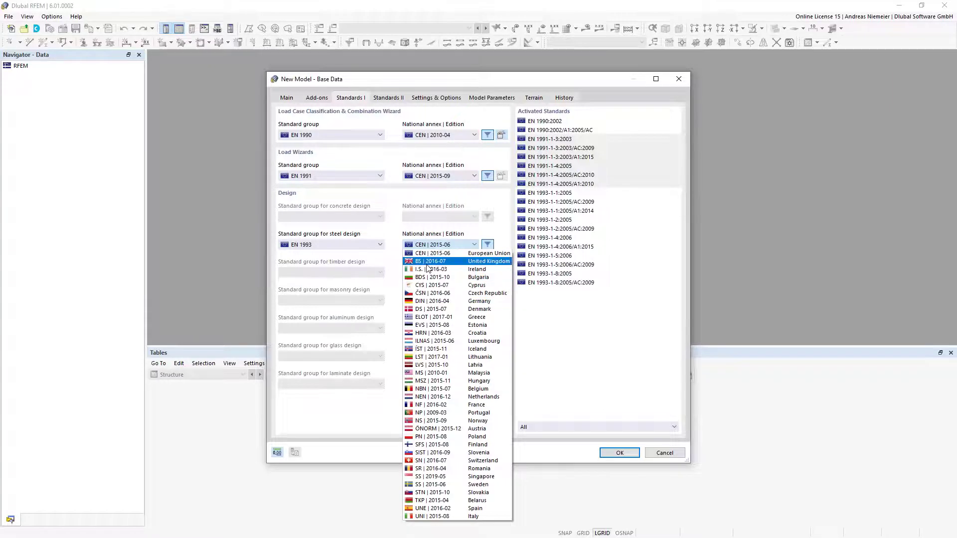
{"action": "left_click", "coordinate": [351, 246]}
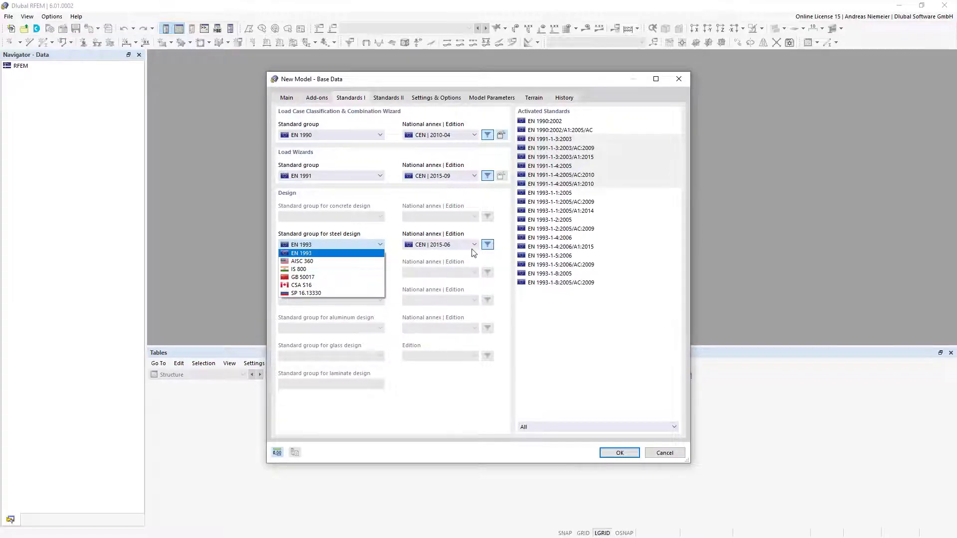
{"action": "left_click", "coordinate": [454, 246]}
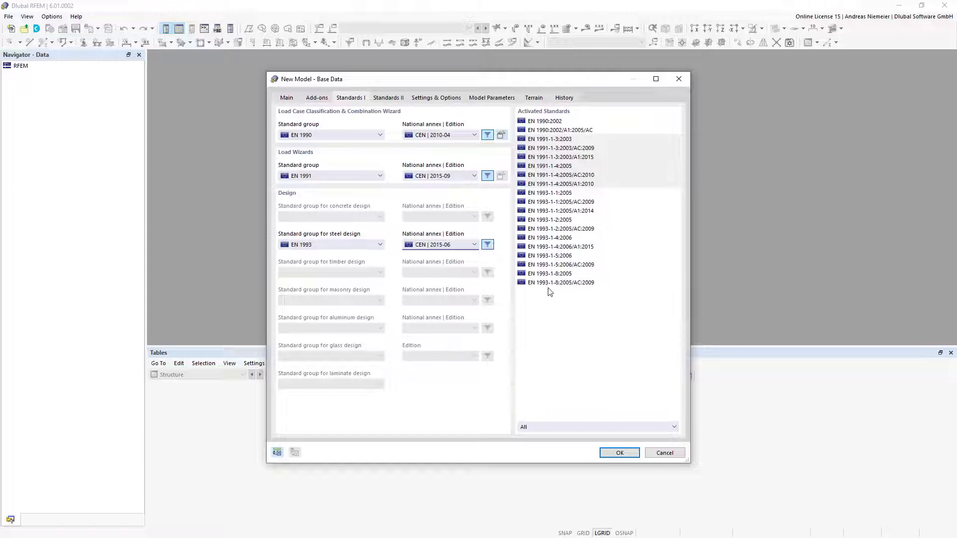
- Create the model with these base data and collapse the Basic Objects, Load Cases & Combinations and Loads categories in the navigator
{"action": "left_click", "coordinate": [620, 453]}
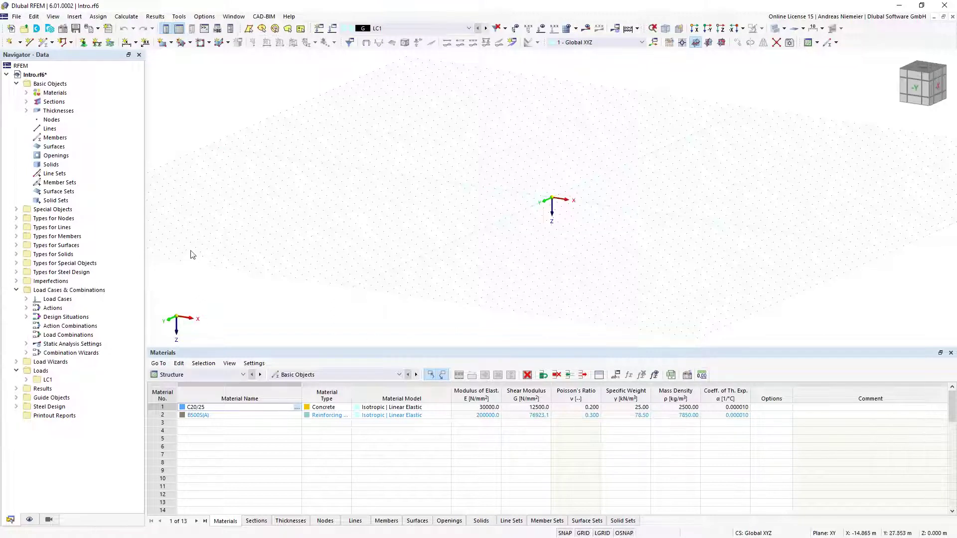
{"action": "left_click", "coordinate": [16, 83]}
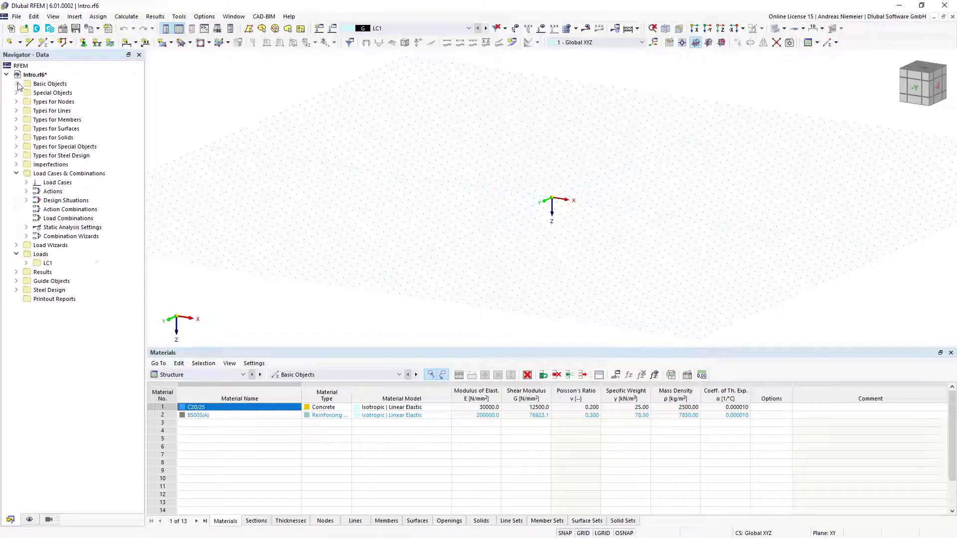
{"action": "left_click", "coordinate": [17, 173]}
{"action": "left_click", "coordinate": [17, 191]}
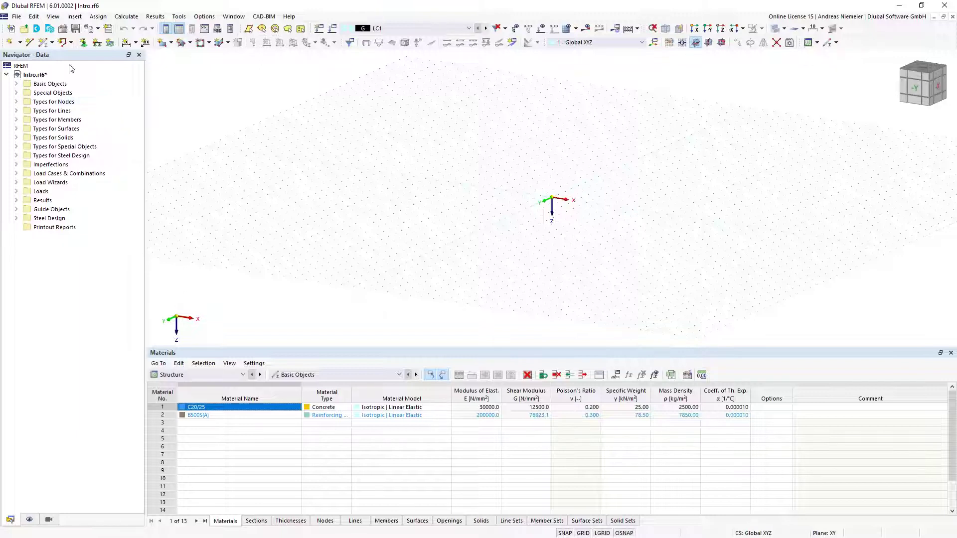
- Examine the navigator's Basic Objects and the related node and member type categories, collapsing them again
{"action": "left_click", "coordinate": [17, 84]}
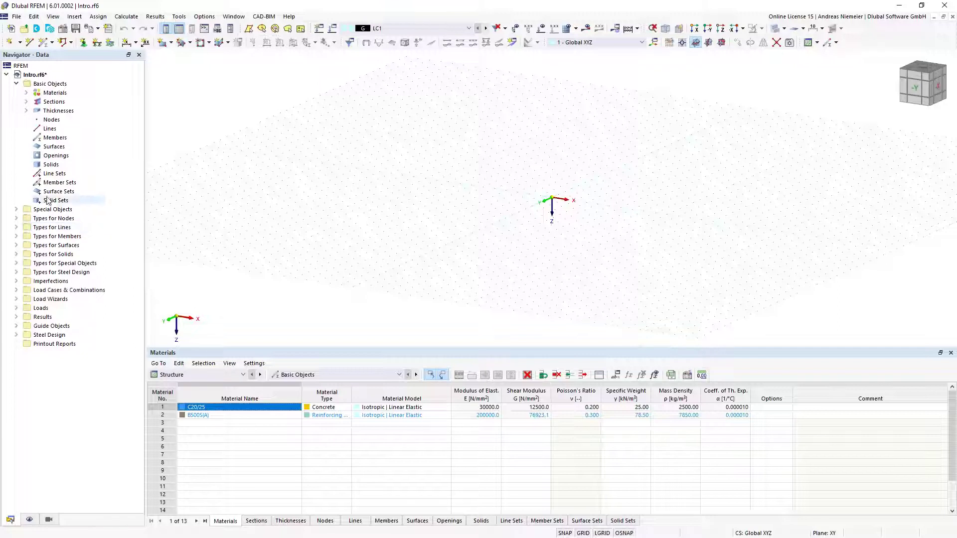
{"action": "left_click", "coordinate": [52, 121]}
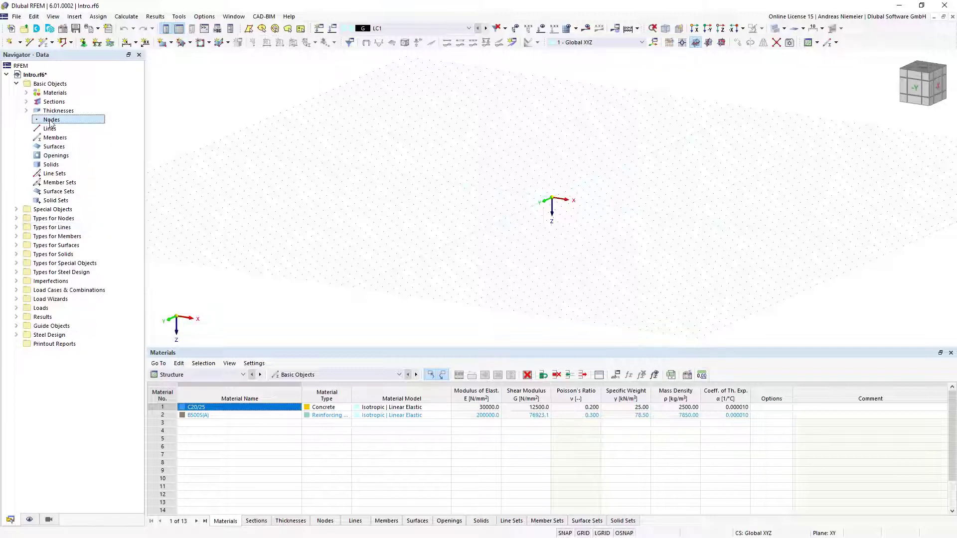
{"action": "left_click", "coordinate": [16, 219]}
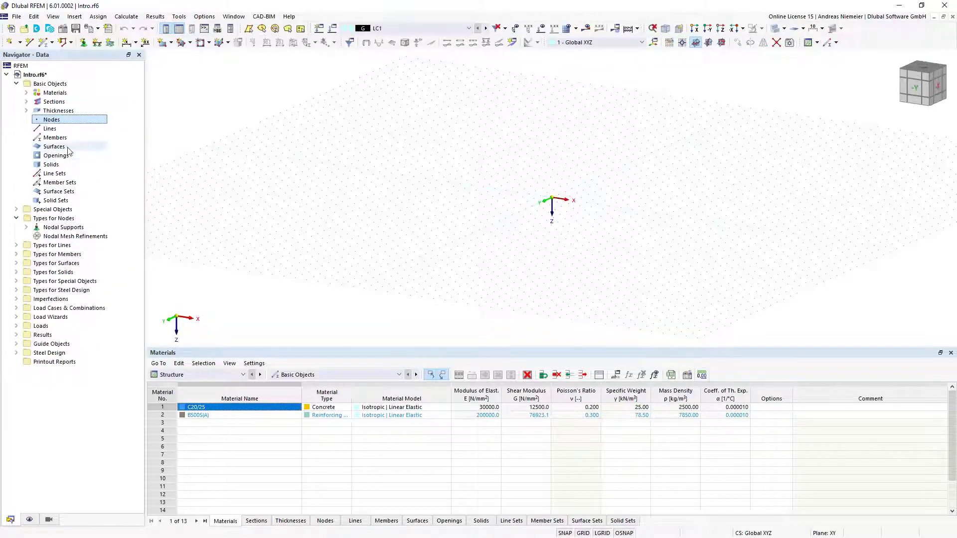
{"action": "left_click", "coordinate": [54, 139]}
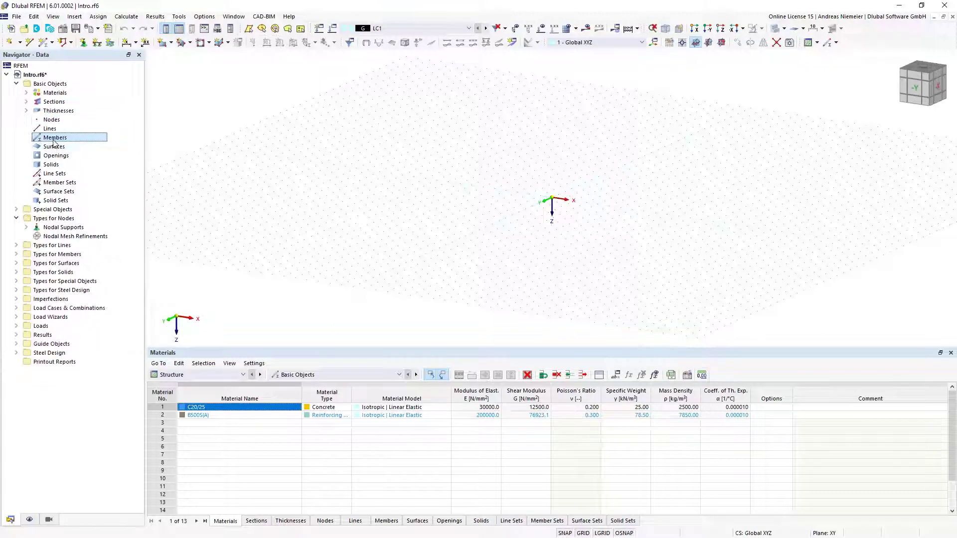
{"action": "left_click", "coordinate": [16, 218]}
{"action": "left_click", "coordinate": [16, 236]}
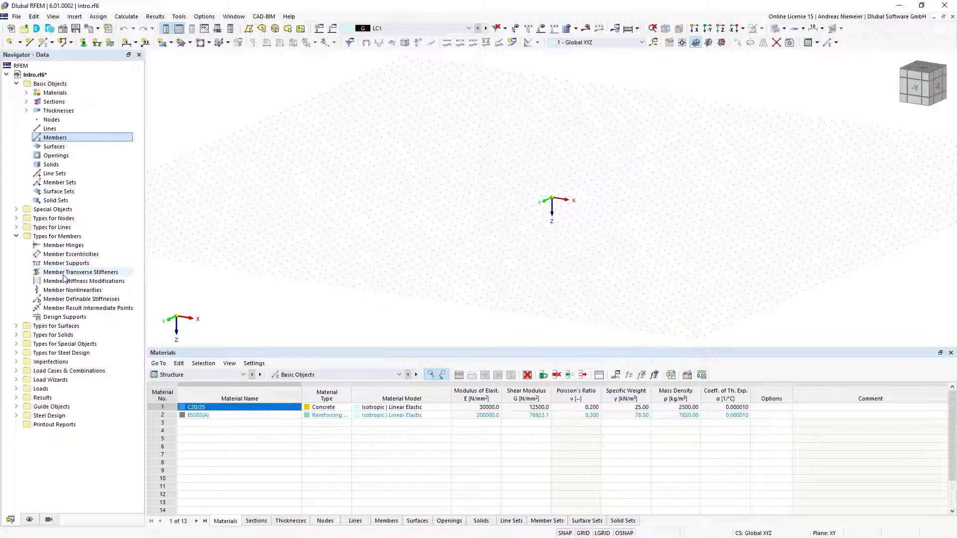
{"action": "left_click", "coordinate": [16, 236]}
{"action": "left_click", "coordinate": [16, 84]}
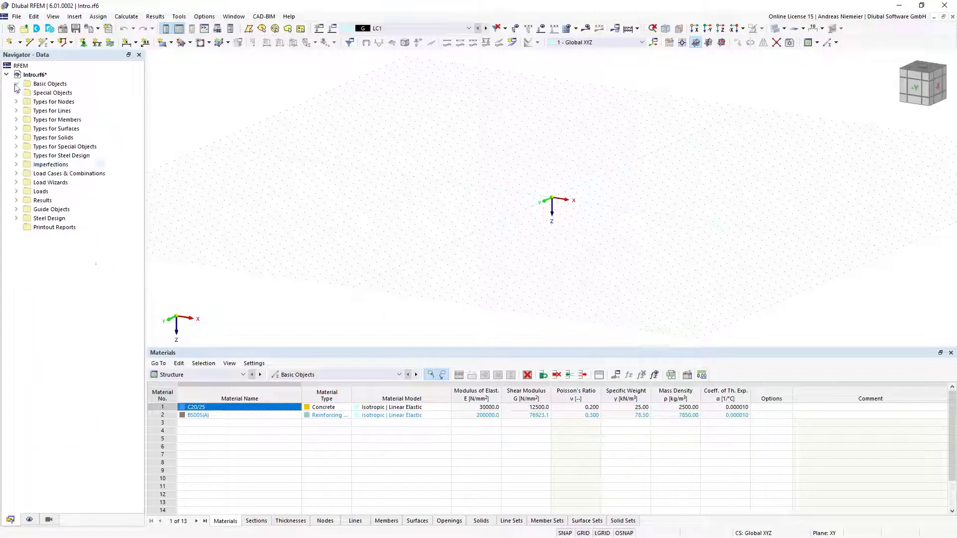
- Look through the table groups and structure object categories, keeping Basic Objects displayed
{"action": "left_click", "coordinate": [180, 375]}
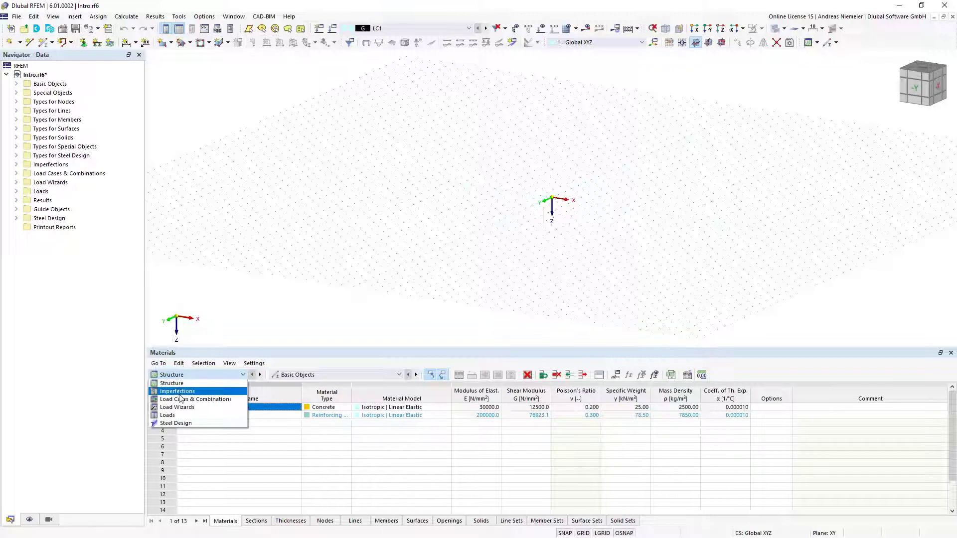
{"action": "left_click", "coordinate": [319, 376]}
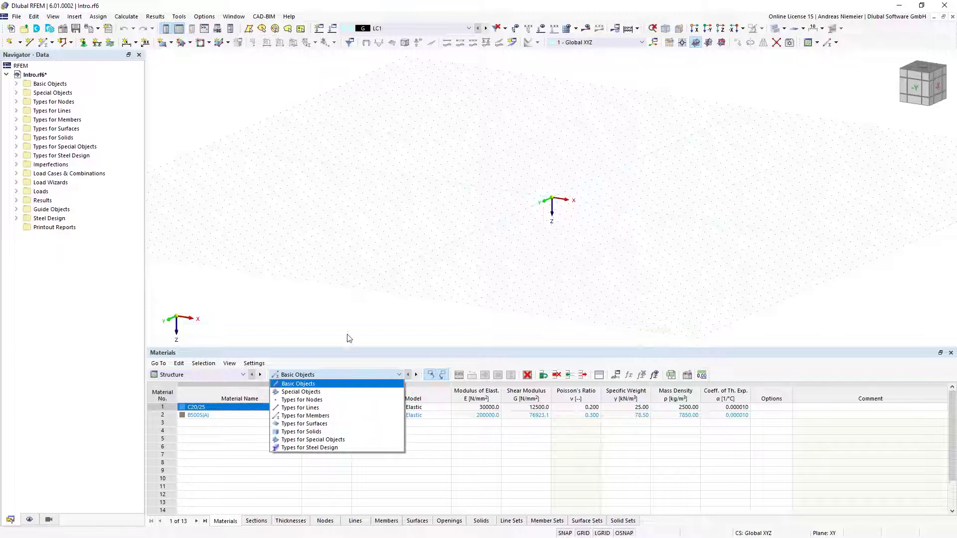
{"action": "left_click", "coordinate": [298, 384]}
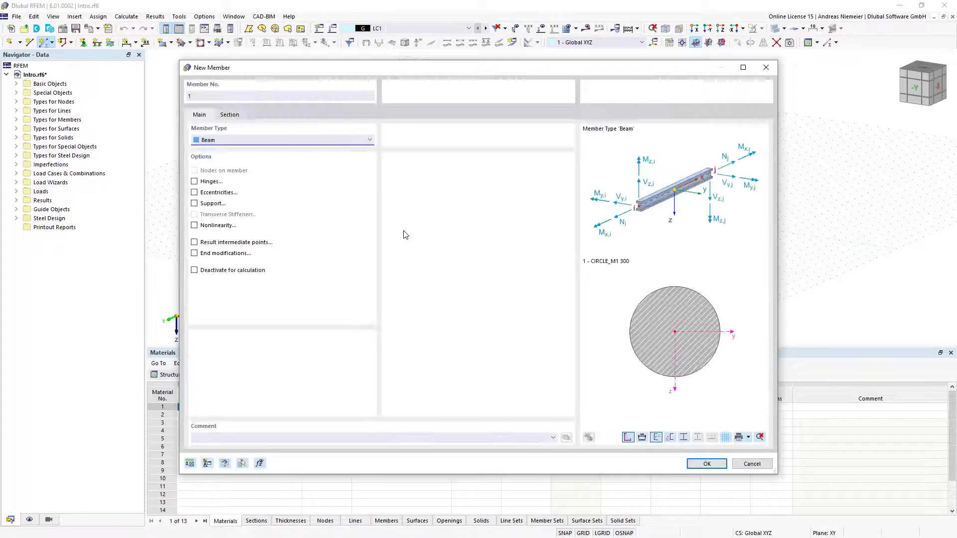
- Choose the standardized steel I-section HE 200 A, EN 10365:2017, from the library as the new beam member's start section
{"action": "left_click", "coordinate": [230, 114]}
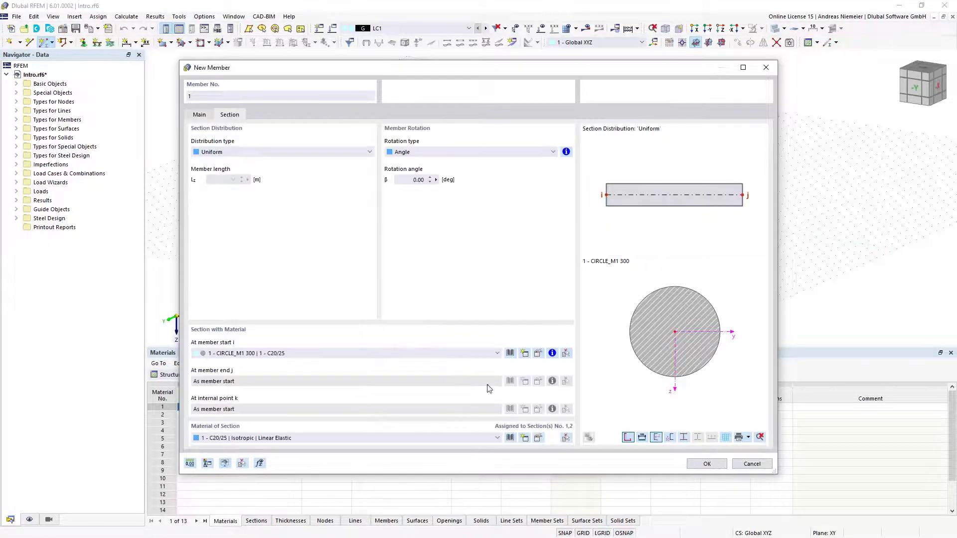
{"action": "left_click", "coordinate": [510, 353]}
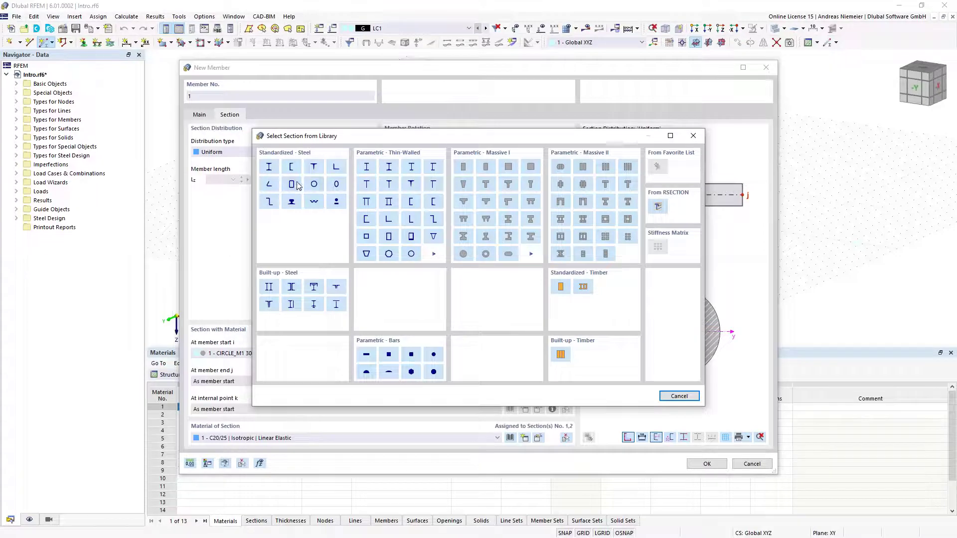
{"action": "left_click", "coordinate": [275, 171]}
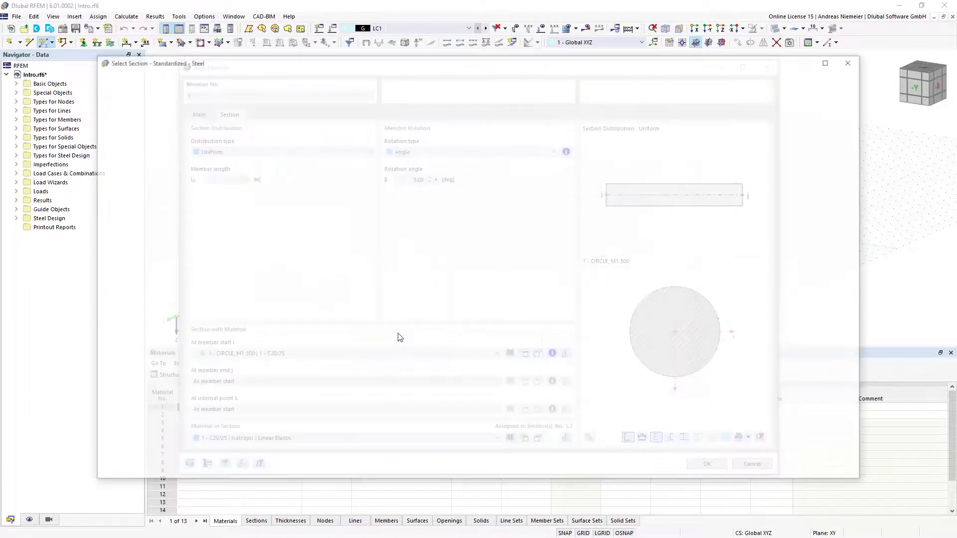
{"action": "left_click", "coordinate": [398, 348]}
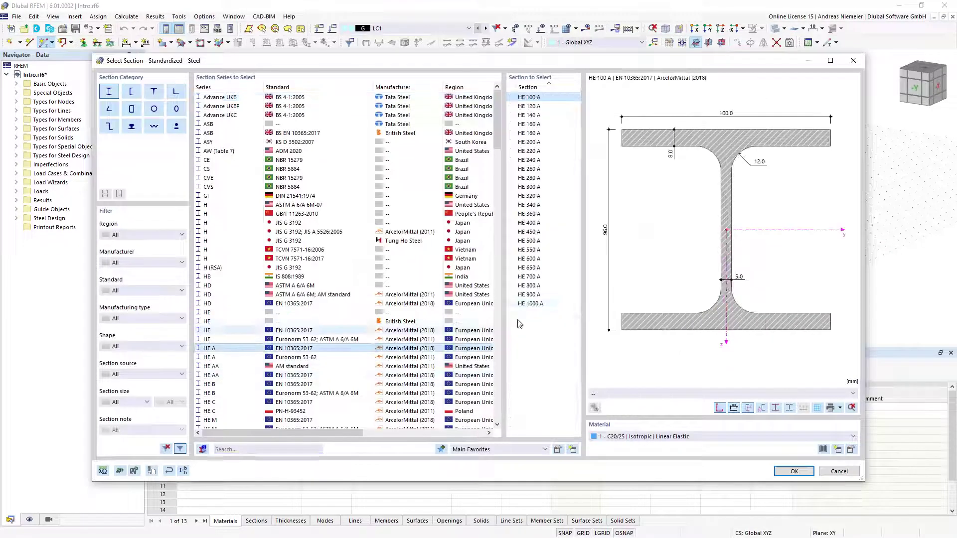
{"action": "left_click", "coordinate": [531, 142]}
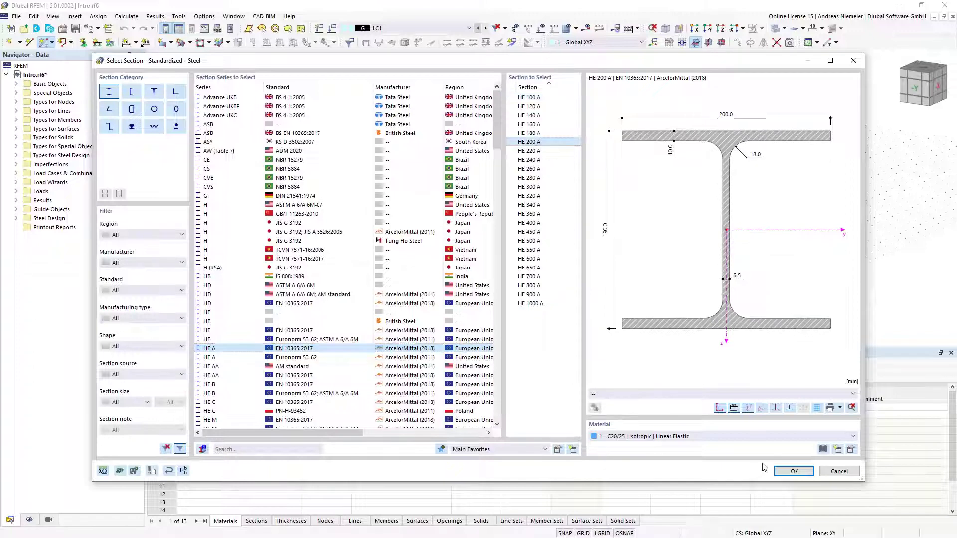
- Assign steel S355 to EN 10025-2:2004-11 from the material library to the HE 200 A section and accept the section
{"action": "left_click", "coordinate": [823, 449]}
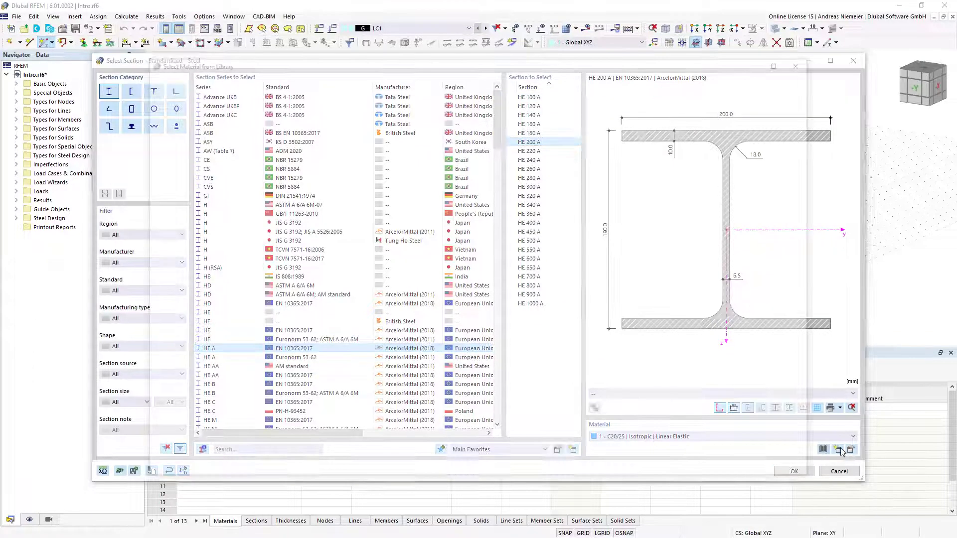
{"action": "left_click", "coordinate": [295, 106]}
{"action": "left_click", "coordinate": [640, 115]}
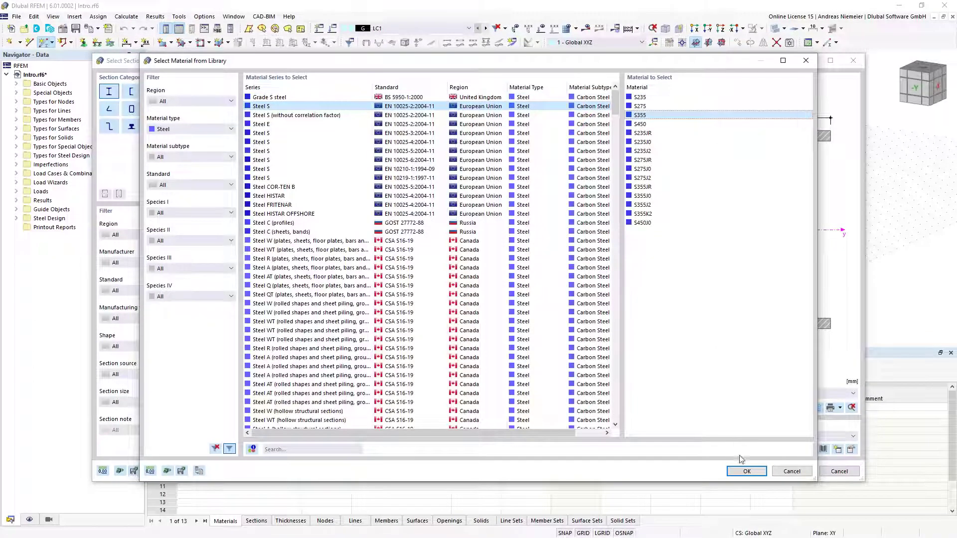
{"action": "left_click", "coordinate": [745, 471]}
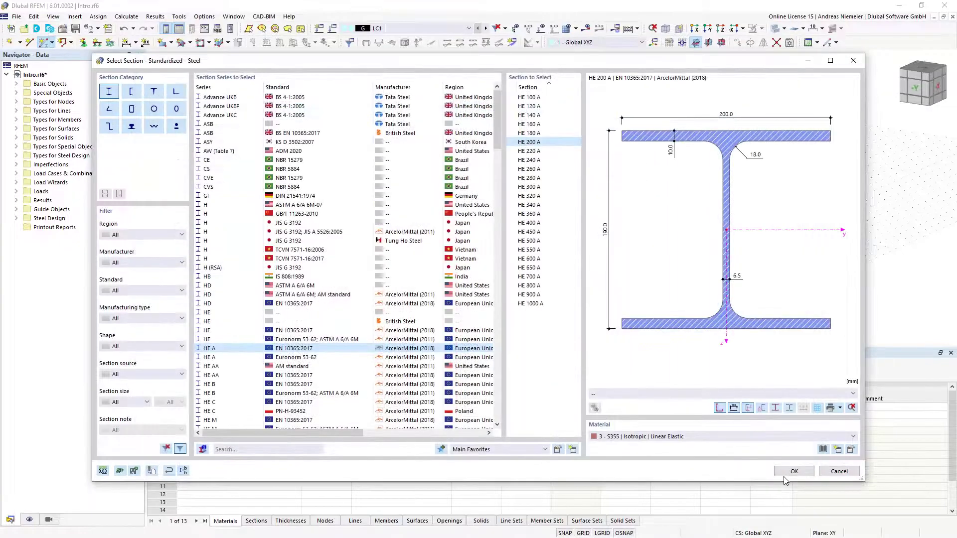
{"action": "left_click", "coordinate": [788, 473]}
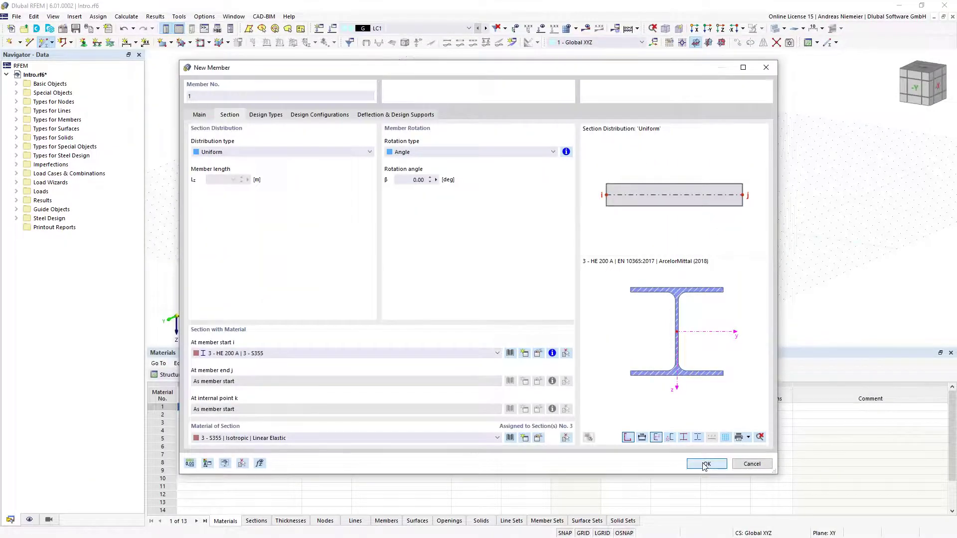
- Draw the HE 200 A beam as a single straight member 7 m long from the origin along the X-axis
{"action": "left_click", "coordinate": [703, 464]}
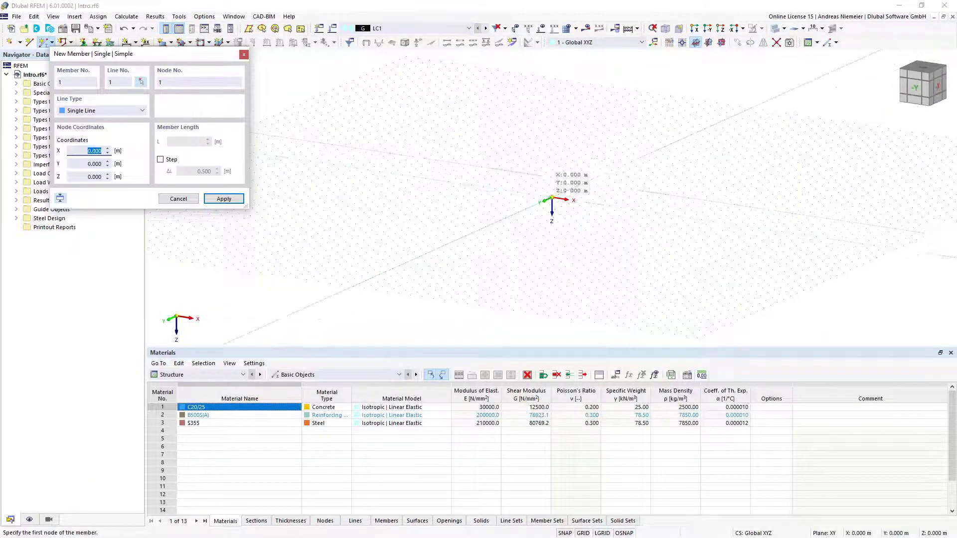
{"action": "left_click", "coordinate": [538, 185]}
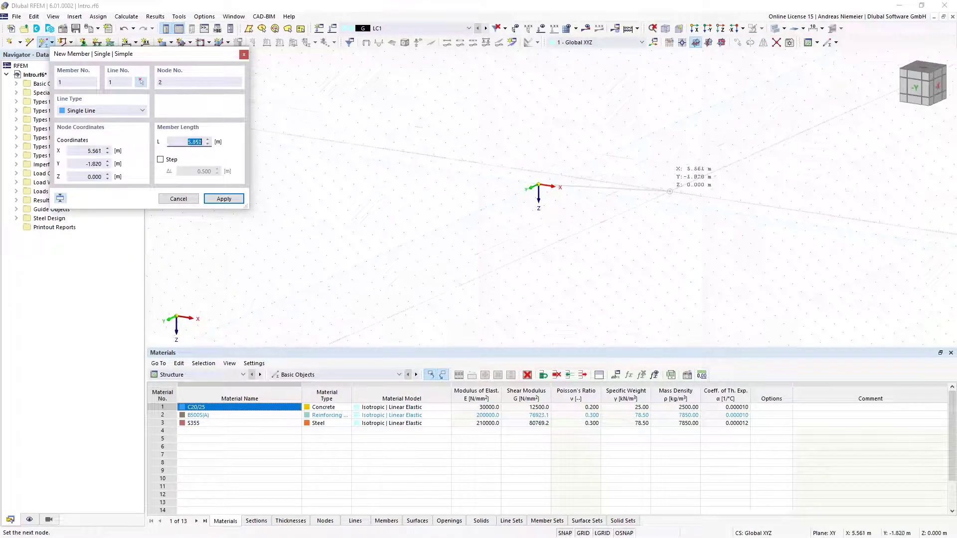
{"action": "left_click", "coordinate": [678, 205]}
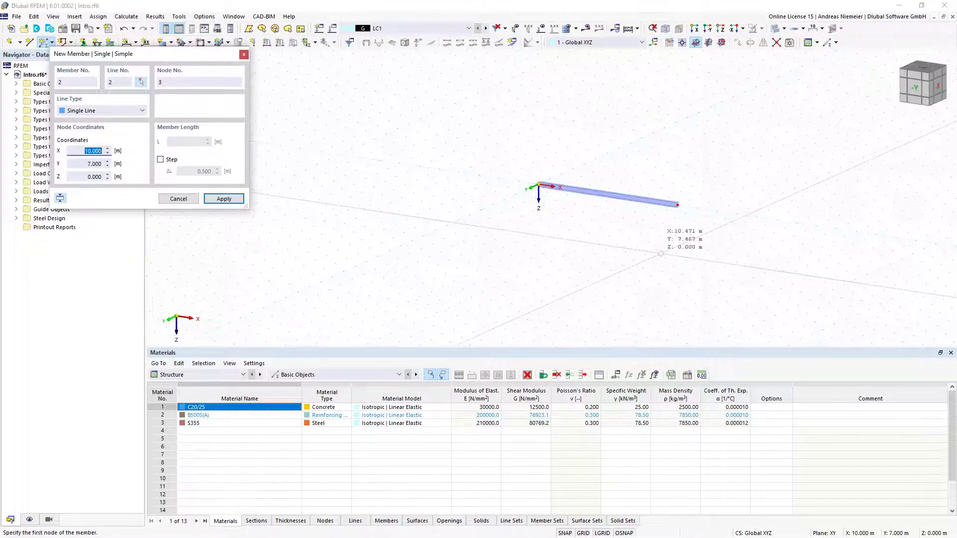
{"action": "key", "text": "Escape"}
{"action": "key", "text": "Escape"}
- Assign nodal support type 2, with all translations and rotations fixed, to both end nodes of the beam
{"action": "scroll", "coordinate": [669, 230], "scroll_direction": "down", "scroll_amount": 1}
{"action": "middle_click_drag", "start_coordinate": [563, 231], "coordinate": [429, 255]}
{"action": "scroll", "coordinate": [521, 237], "scroll_direction": "up", "scroll_amount": 5}
{"action": "scroll", "coordinate": [524, 236], "scroll_direction": "up", "scroll_amount": 1}
{"action": "left_click", "coordinate": [84, 41]}
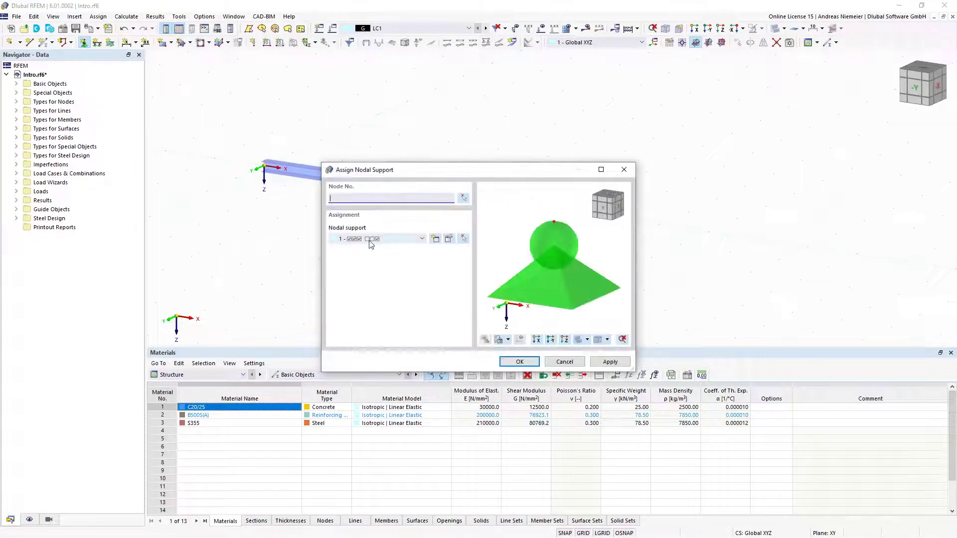
{"action": "left_click", "coordinate": [407, 241]}
{"action": "left_click", "coordinate": [407, 241]}
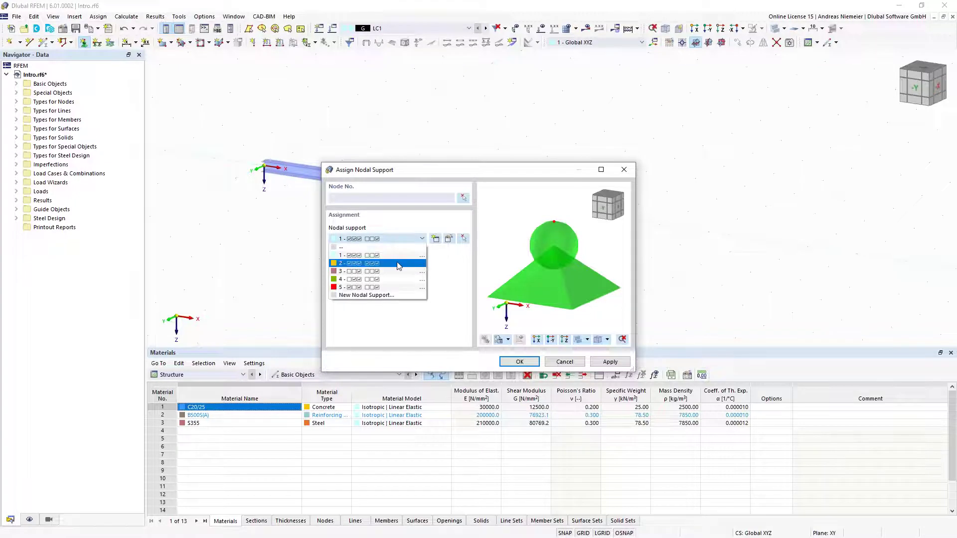
{"action": "left_click", "coordinate": [400, 268]}
{"action": "left_click", "coordinate": [520, 362]}
{"action": "left_click_drag", "start_coordinate": [244, 160], "coordinate": [723, 252]}
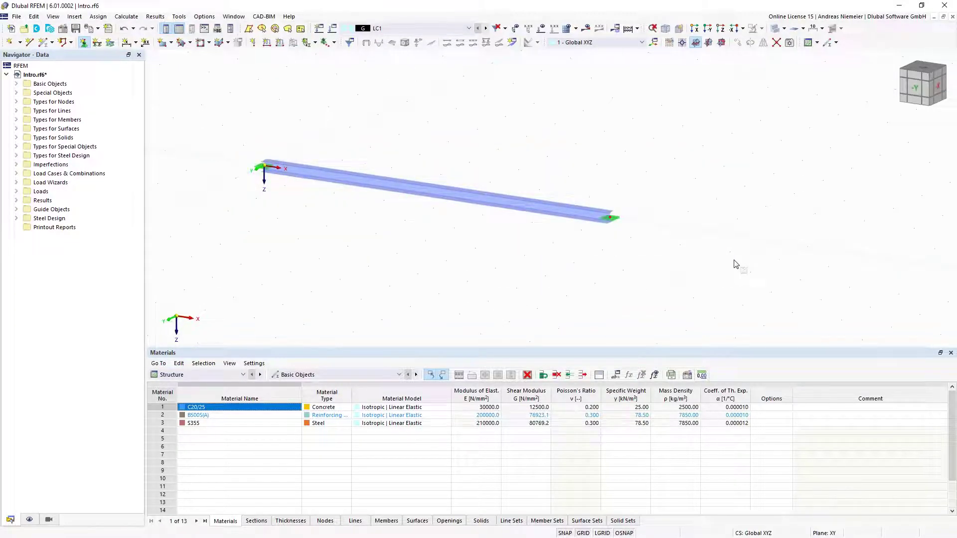
- Apply a uniform member load of 10 kN/m in the global Z direction to the beam in load case LC1
{"action": "left_click", "coordinate": [280, 42]}
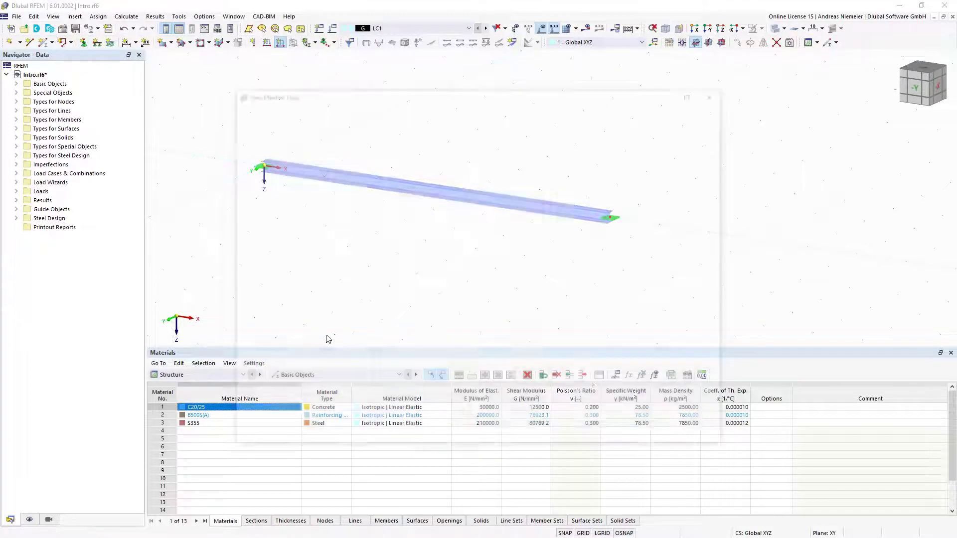
{"action": "left_click_drag", "start_coordinate": [402, 175], "coordinate": [440, 173]}
{"action": "type", "text": "10"}
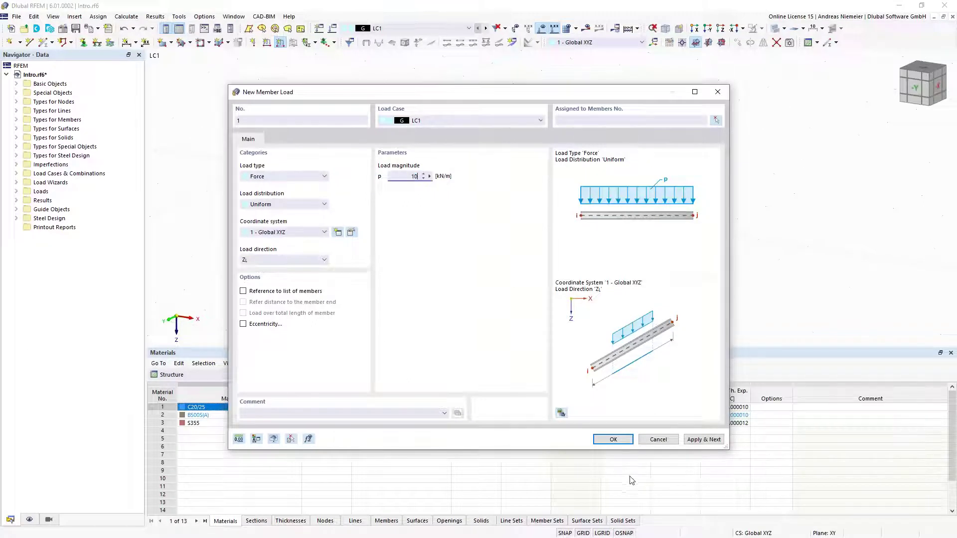
{"action": "left_click", "coordinate": [613, 439]}
{"action": "left_click", "coordinate": [512, 203]}
{"action": "left_click", "coordinate": [150, 148]}
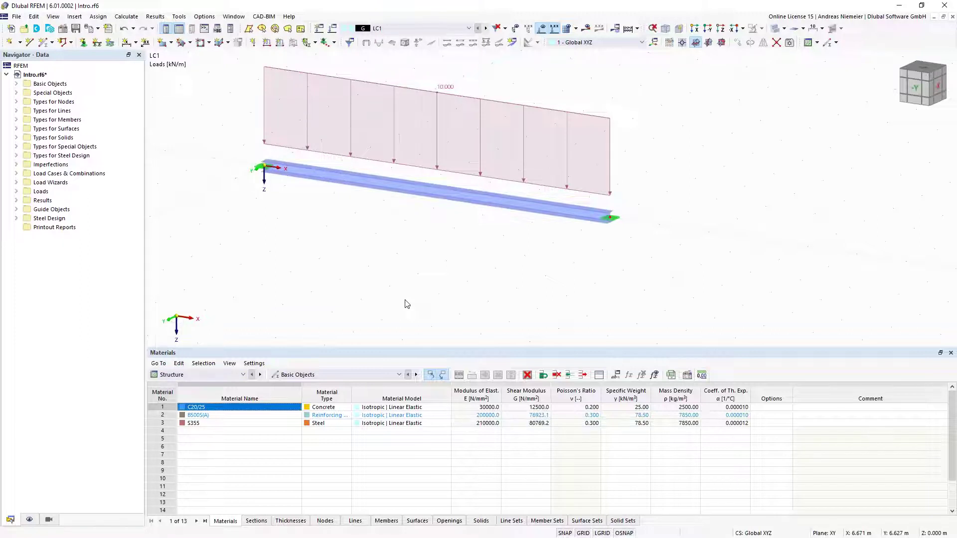
- Calculate the model and view the beam's global deformation for LC1
{"action": "middle_click_drag", "start_coordinate": [412, 237], "coordinate": [432, 291]}
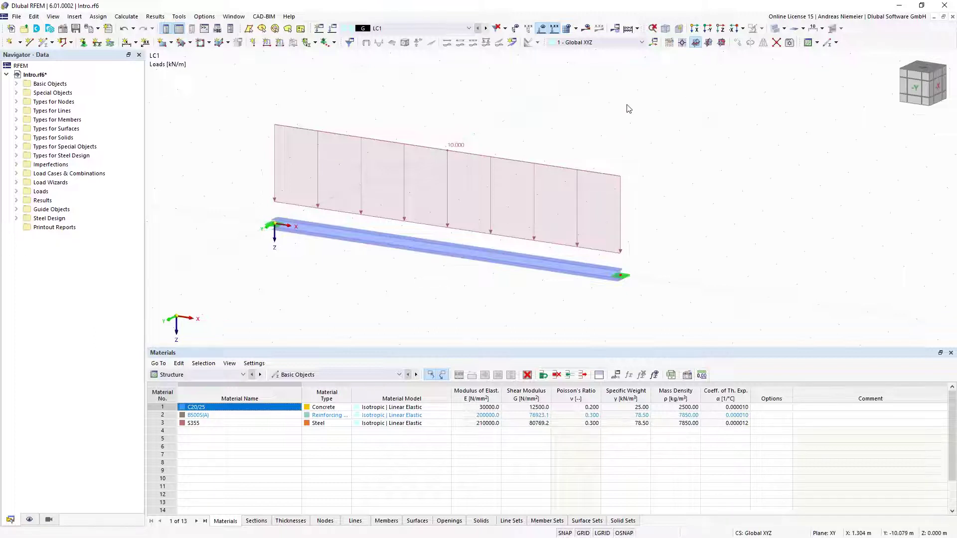
{"action": "left_click", "coordinate": [630, 28]}
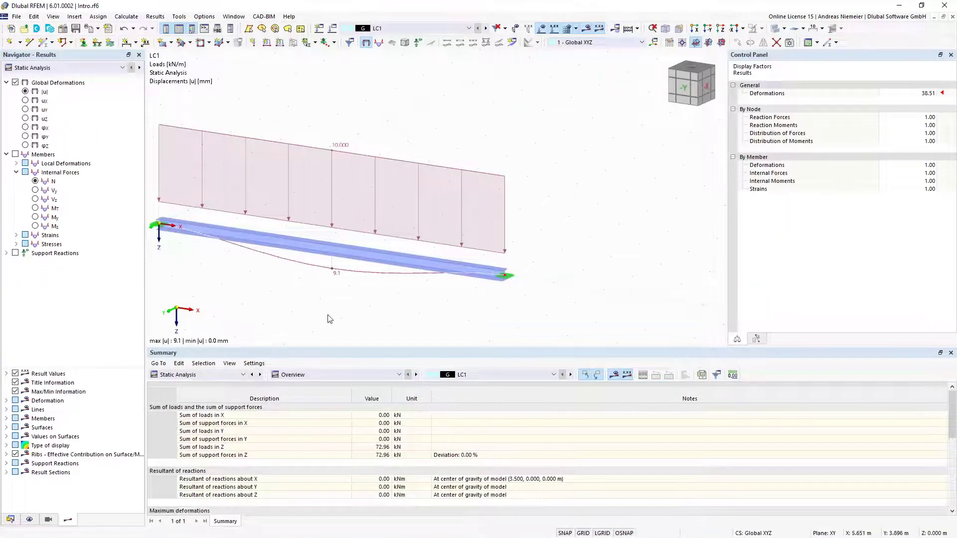
{"action": "scroll", "coordinate": [327, 321], "scroll_direction": "down", "scroll_amount": 1}
{"action": "middle_click_drag", "start_coordinate": [359, 302], "coordinate": [411, 283]}
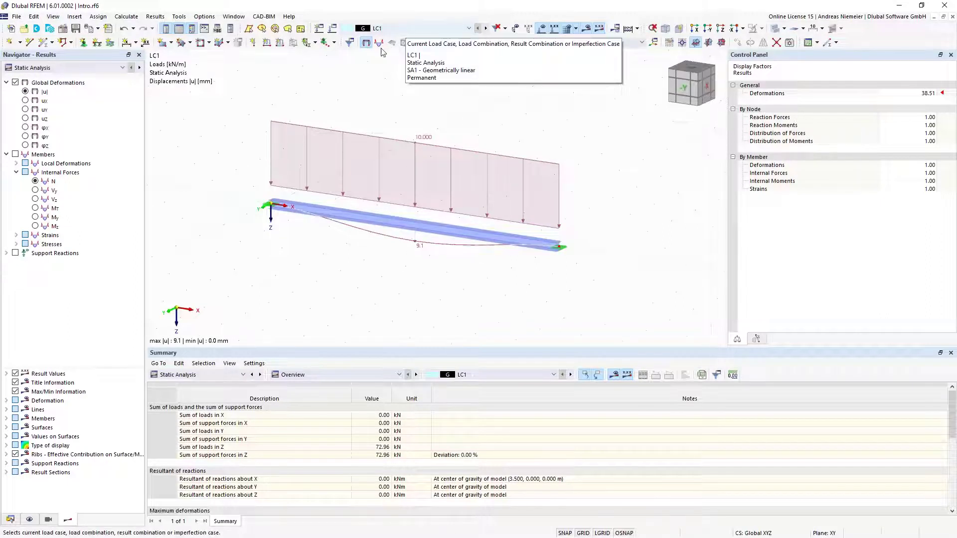
- Hide the loads and show the bending moment My diagram with the member displayed as a line
{"action": "left_click", "coordinate": [538, 28]}
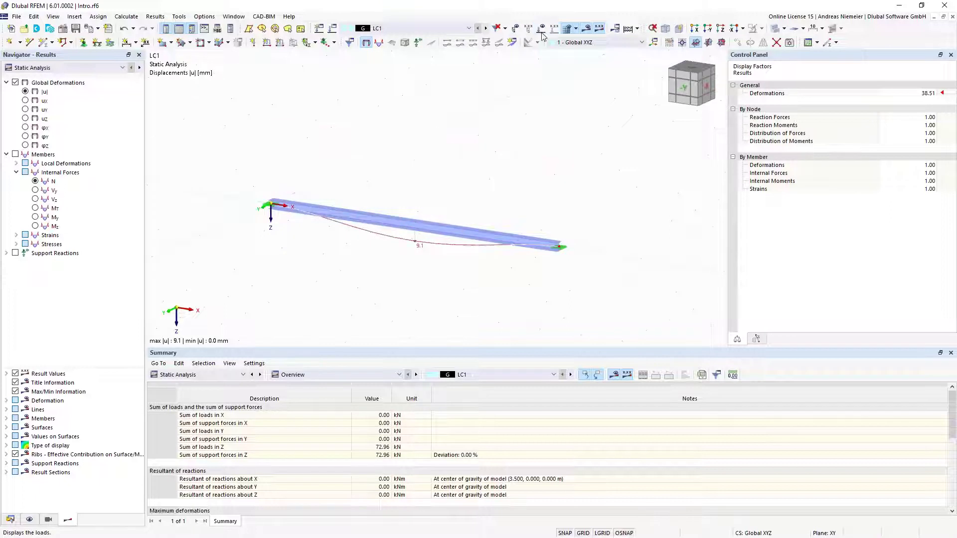
{"action": "left_click", "coordinate": [35, 218]}
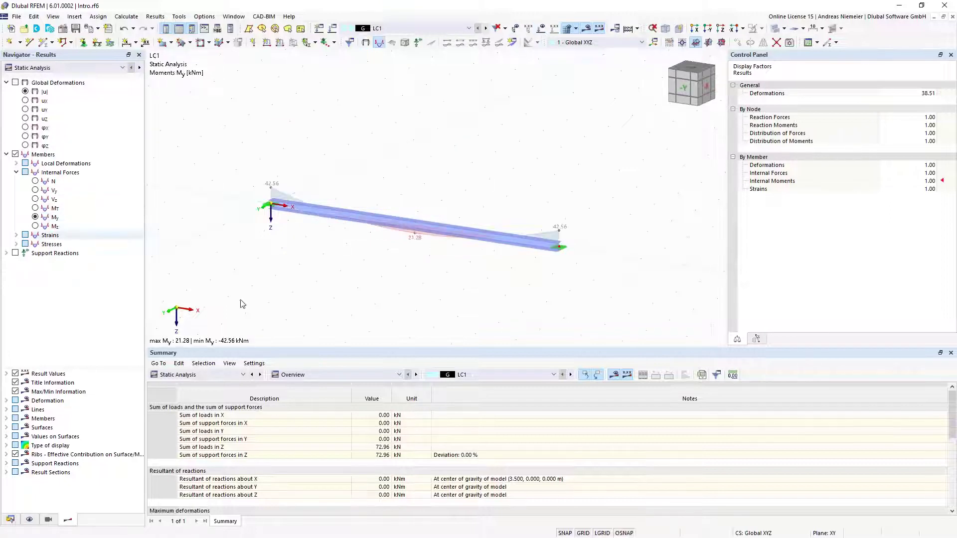
{"action": "left_click", "coordinate": [785, 29]}
{"action": "left_click", "coordinate": [808, 42]}
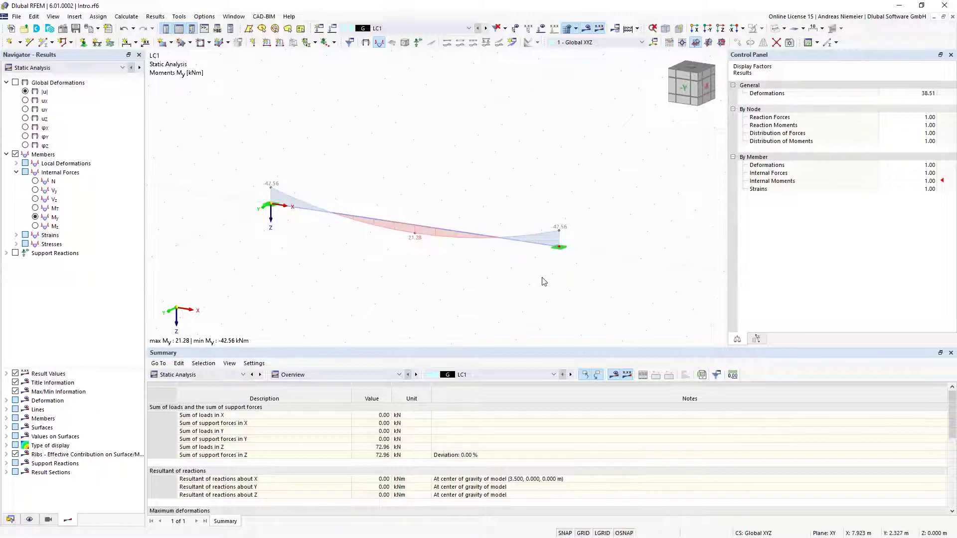
- Switch the results to Steel Design and show the Section Proof and Serviceability ratios separately without the ratio envelope
{"action": "left_click", "coordinate": [113, 68]}
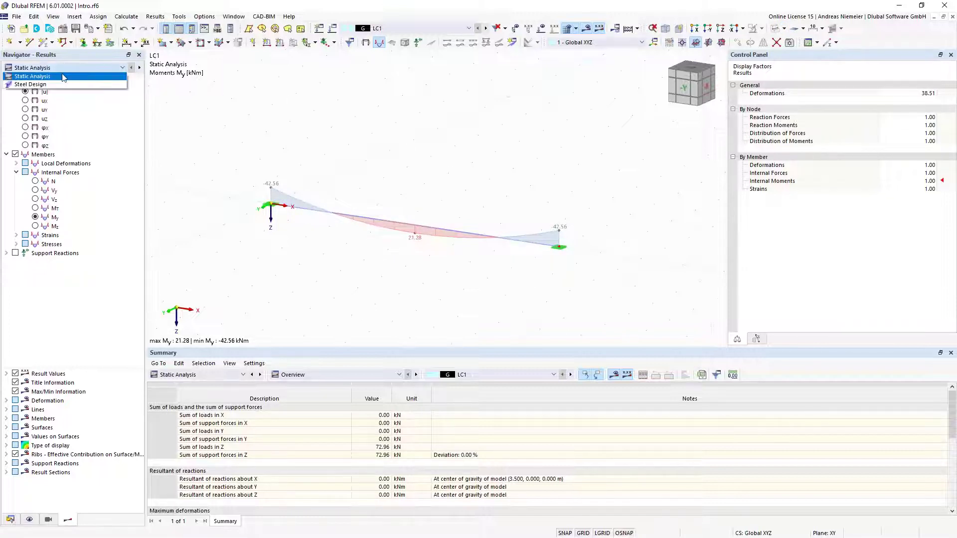
{"action": "left_click", "coordinate": [36, 85]}
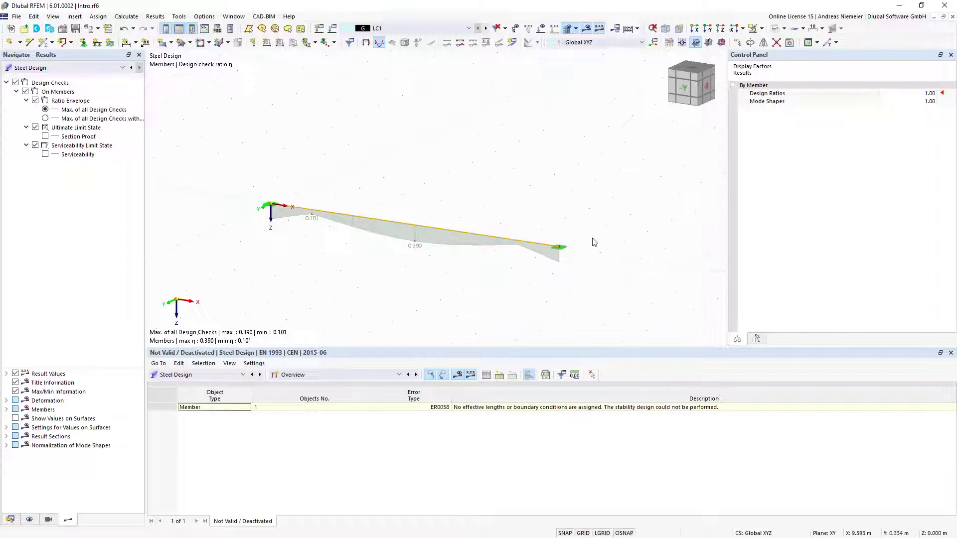
{"action": "left_click", "coordinate": [36, 100]}
{"action": "left_click", "coordinate": [45, 137]}
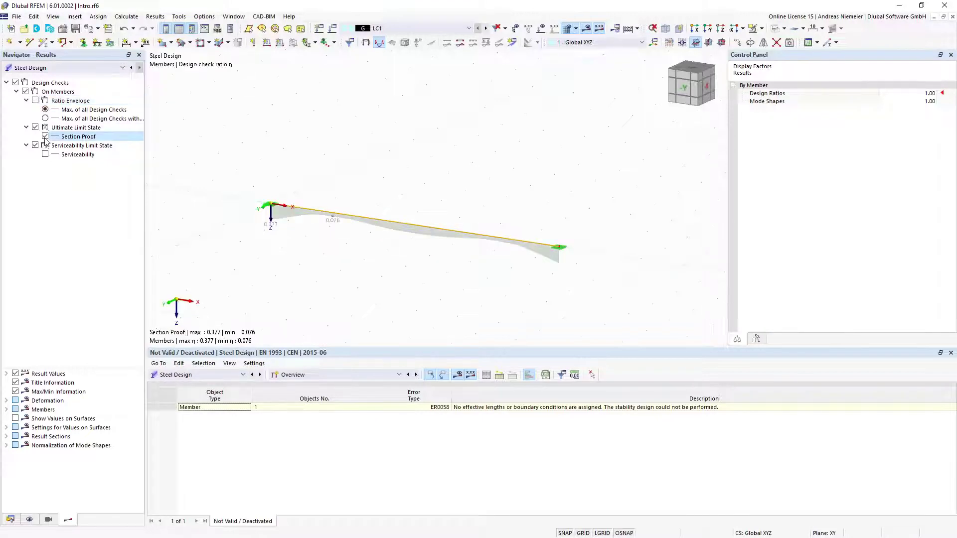
{"action": "left_click", "coordinate": [45, 155]}
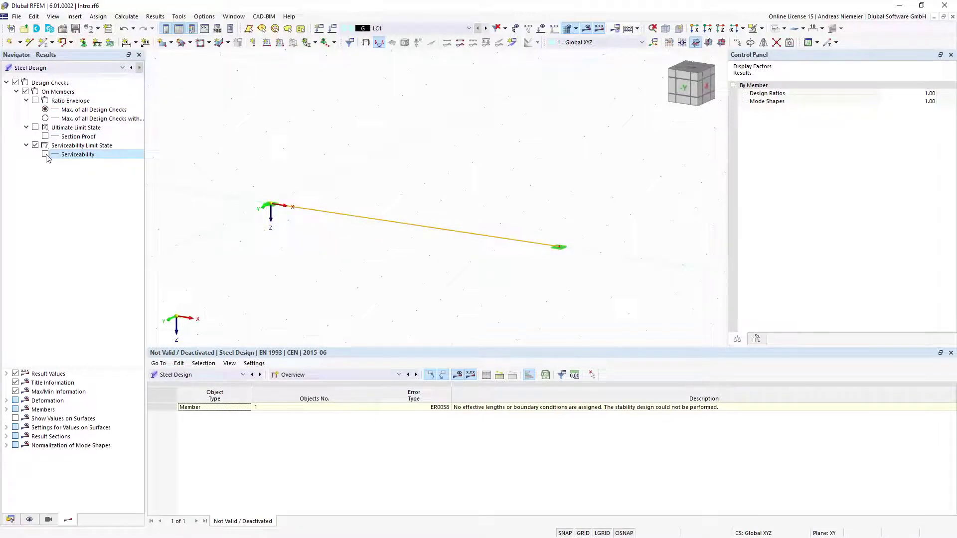
- Display the Section Proof, Serviceability and maximum of all design checks diagrams together on the beam
{"action": "left_click", "coordinate": [46, 137]}
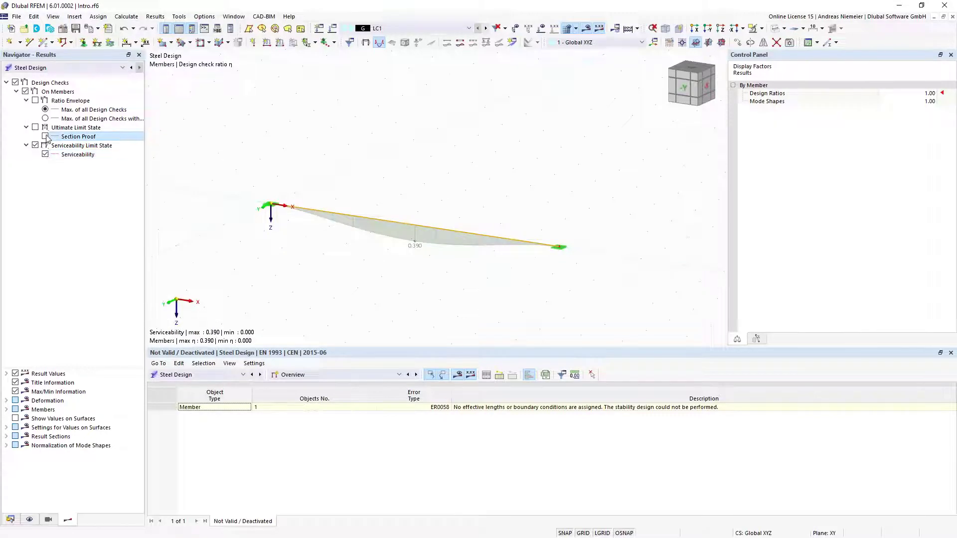
{"action": "left_click", "coordinate": [35, 100]}
{"action": "scroll", "coordinate": [316, 229], "scroll_direction": "up", "scroll_amount": 3}
{"action": "scroll", "coordinate": [560, 294], "scroll_direction": "down", "scroll_amount": 1}
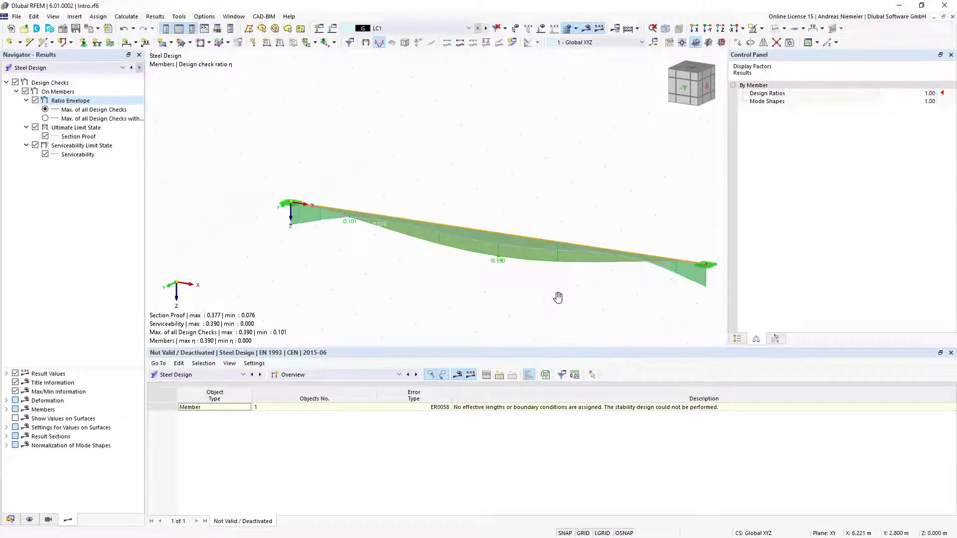
{"action": "scroll", "coordinate": [544, 304], "scroll_direction": "down", "scroll_amount": 1}
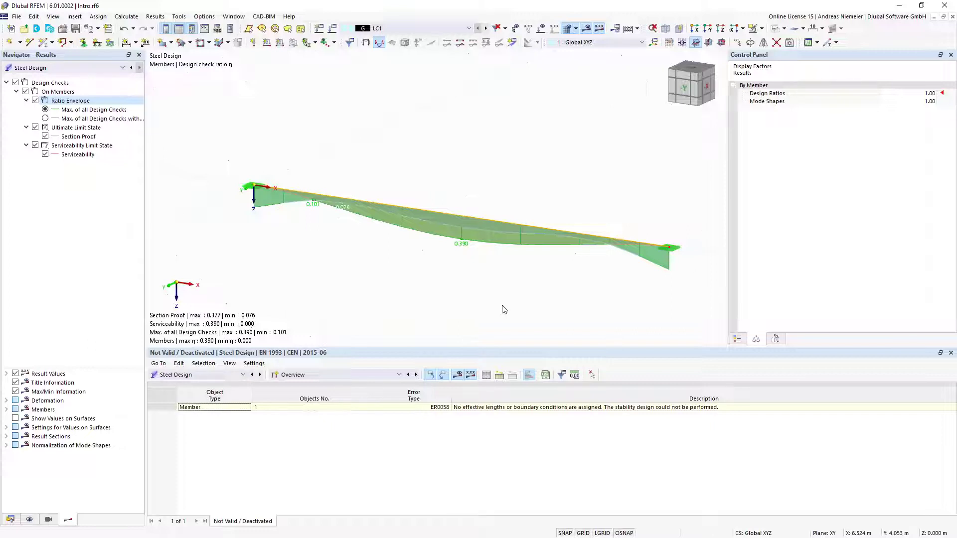
- Show the table of design ratios on members and review it by design situation, by loading and by member
{"action": "left_click", "coordinate": [360, 376]}
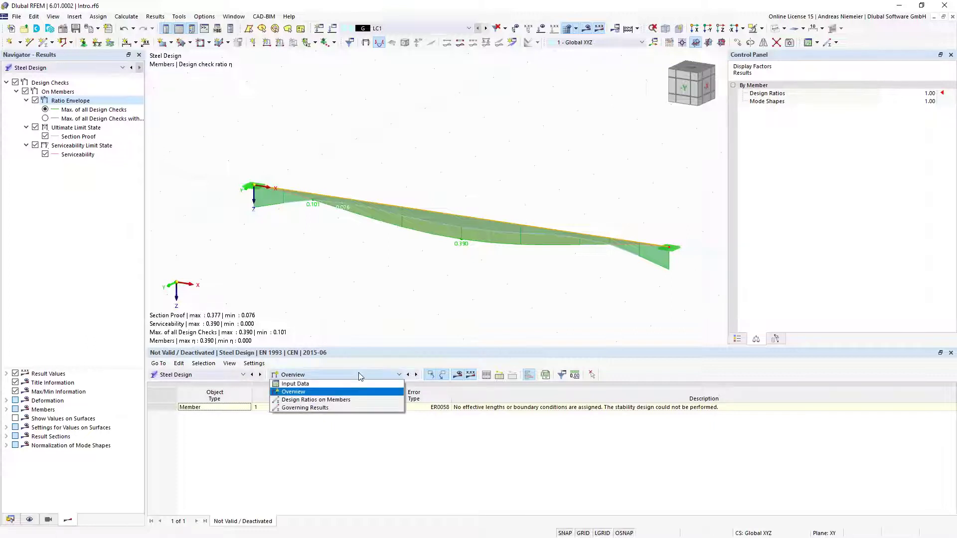
{"action": "left_click", "coordinate": [339, 399]}
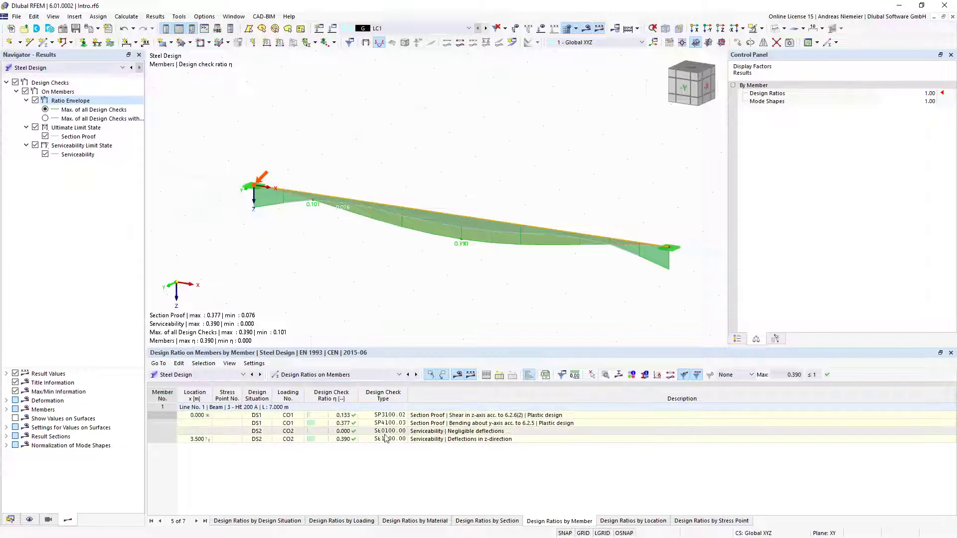
{"action": "left_click", "coordinate": [255, 522]}
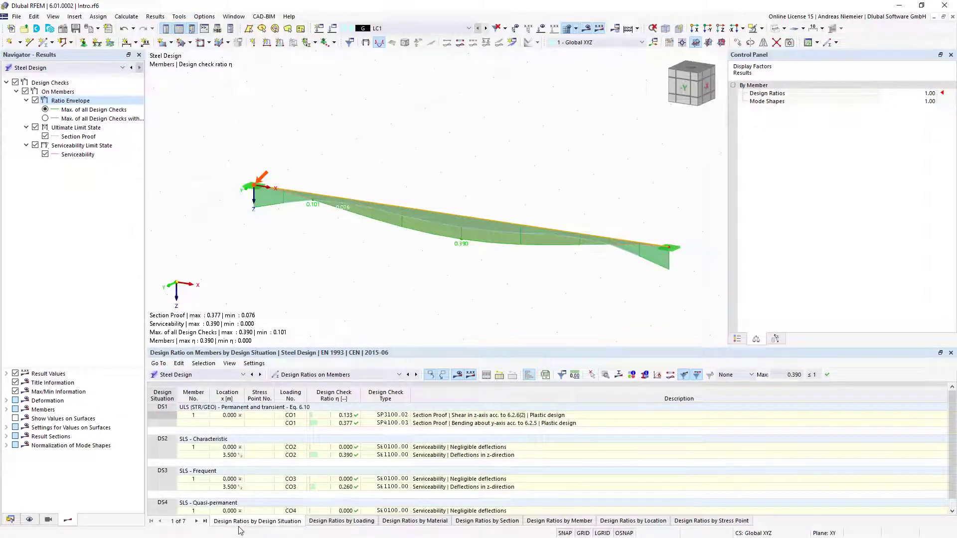
{"action": "left_click", "coordinate": [356, 521]}
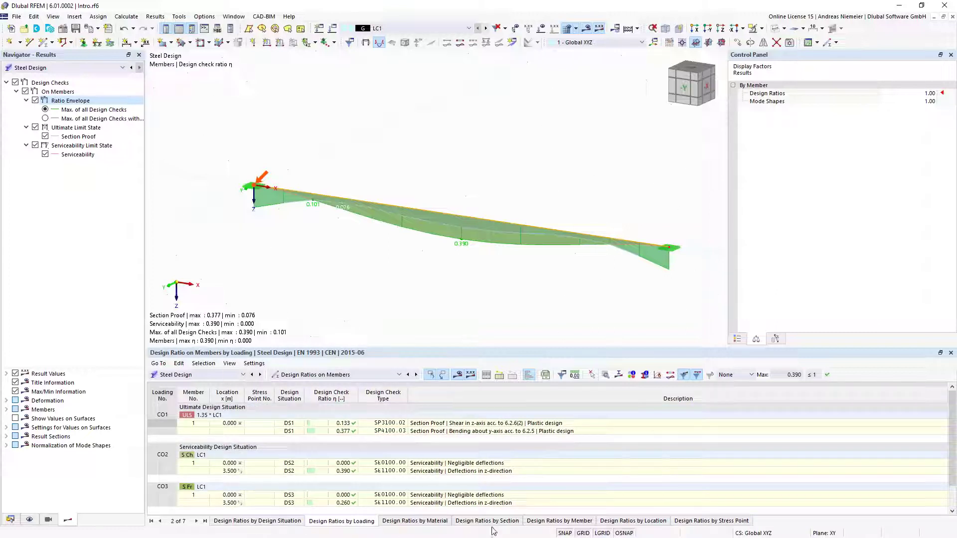
{"action": "left_click", "coordinate": [556, 523]}
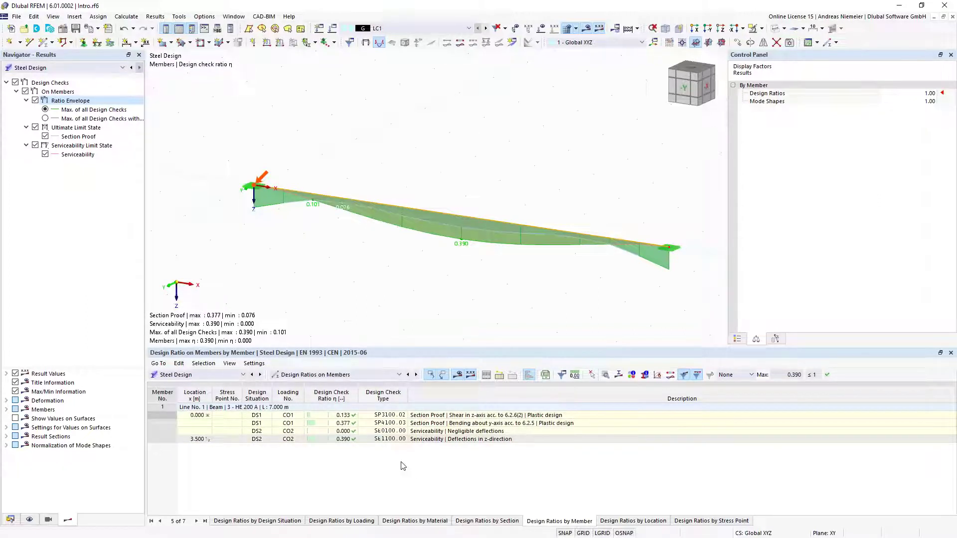
- Open the design check details for bending about the y-axis and inspect the internal forces, section properties and section classification
{"action": "left_click", "coordinate": [425, 423]}
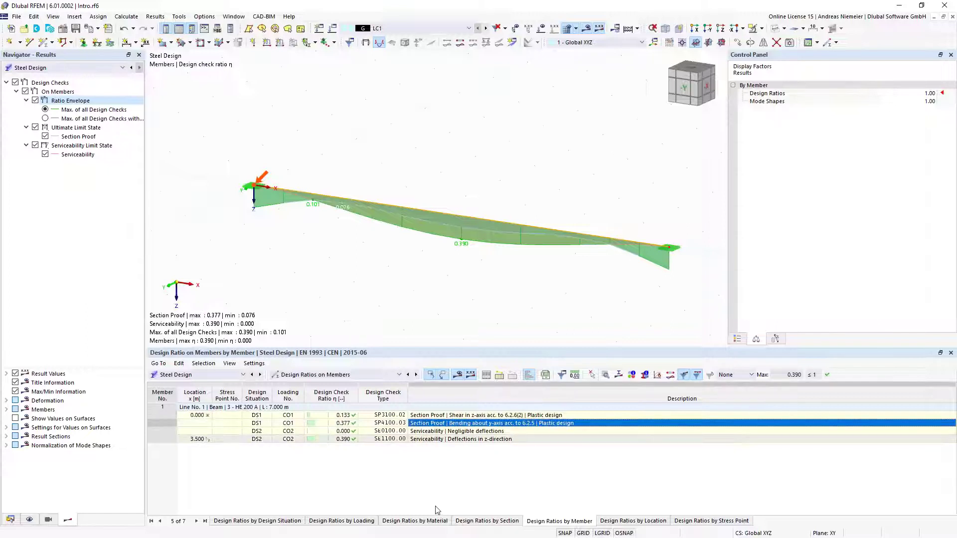
{"action": "left_click", "coordinate": [605, 374]}
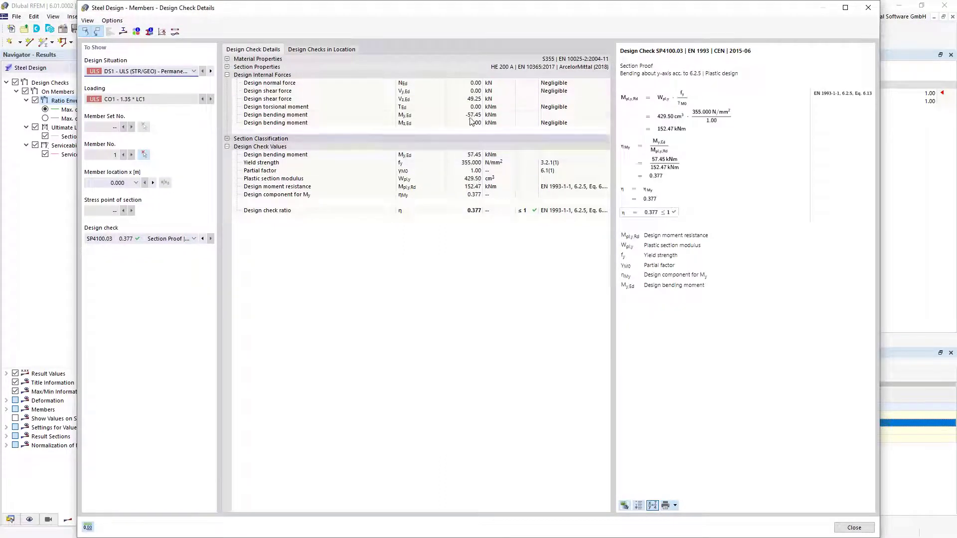
{"action": "left_click", "coordinate": [471, 91]}
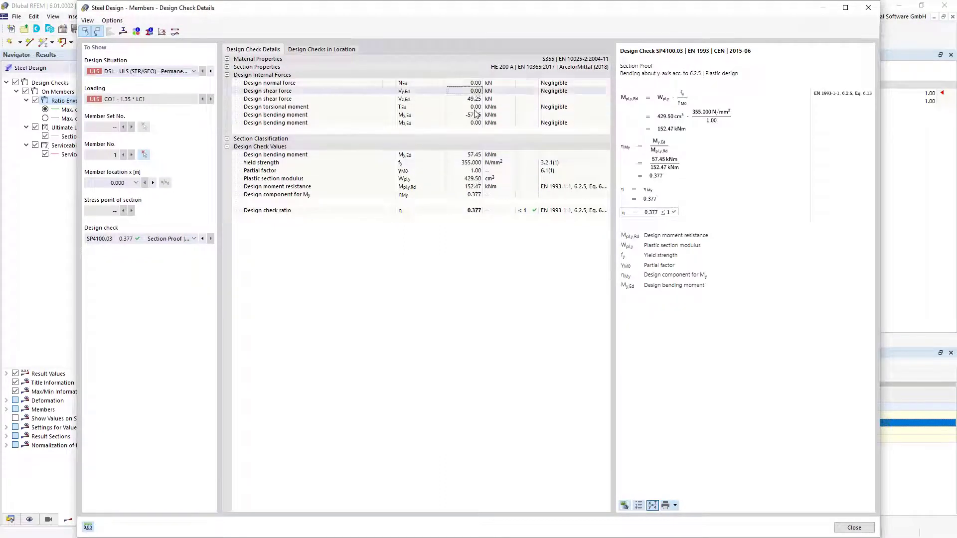
{"action": "left_click", "coordinate": [227, 66]}
{"action": "left_click", "coordinate": [228, 67]}
{"action": "left_click", "coordinate": [228, 138]}
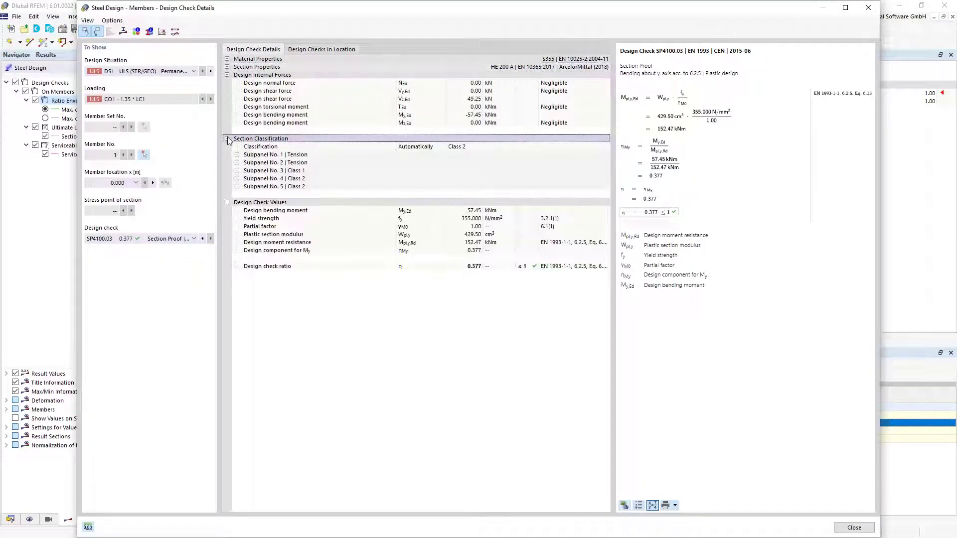
{"action": "left_click", "coordinate": [227, 138]}
- Trace the yield strength, design moment resistance and design check ratio through the check's formulas and symbol legend
{"action": "left_click", "coordinate": [466, 155]}
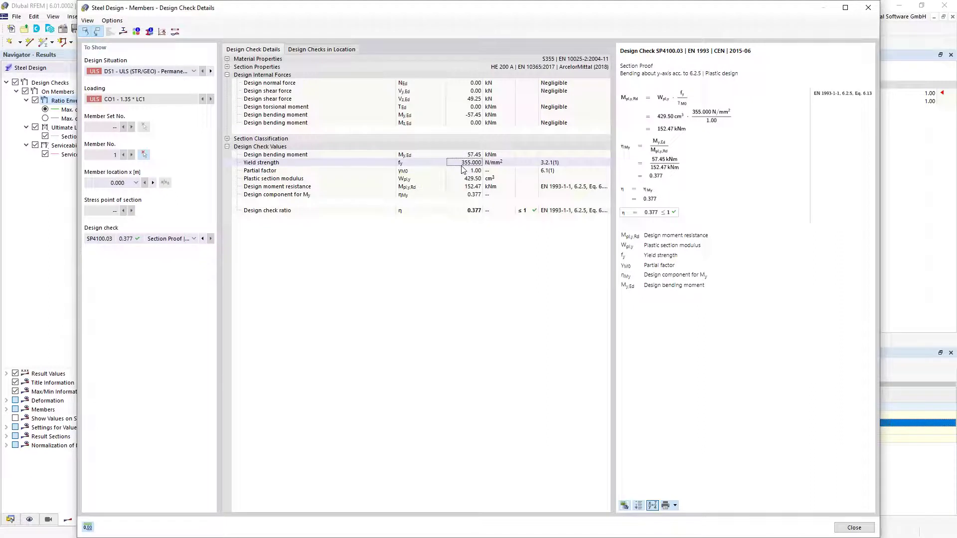
{"action": "left_click", "coordinate": [461, 187]}
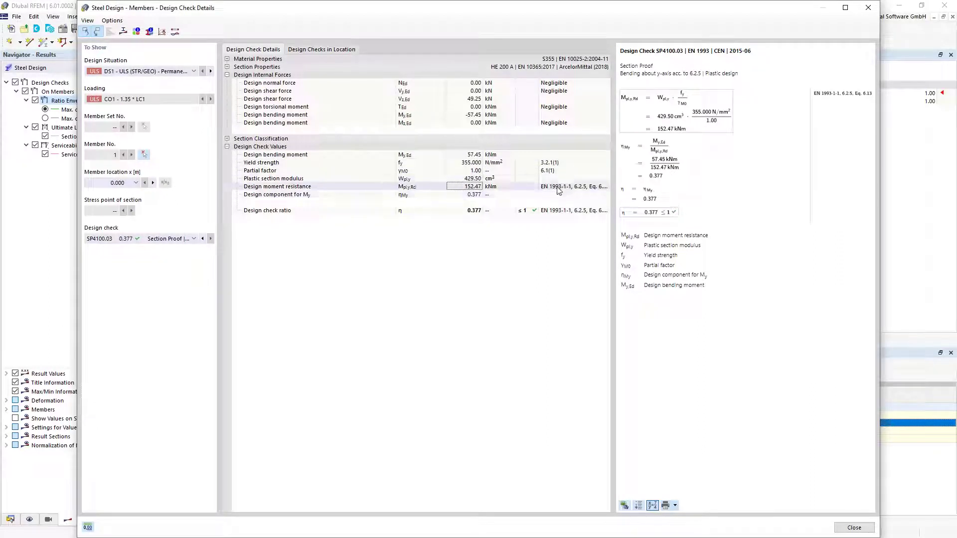
{"action": "left_click", "coordinate": [473, 212]}
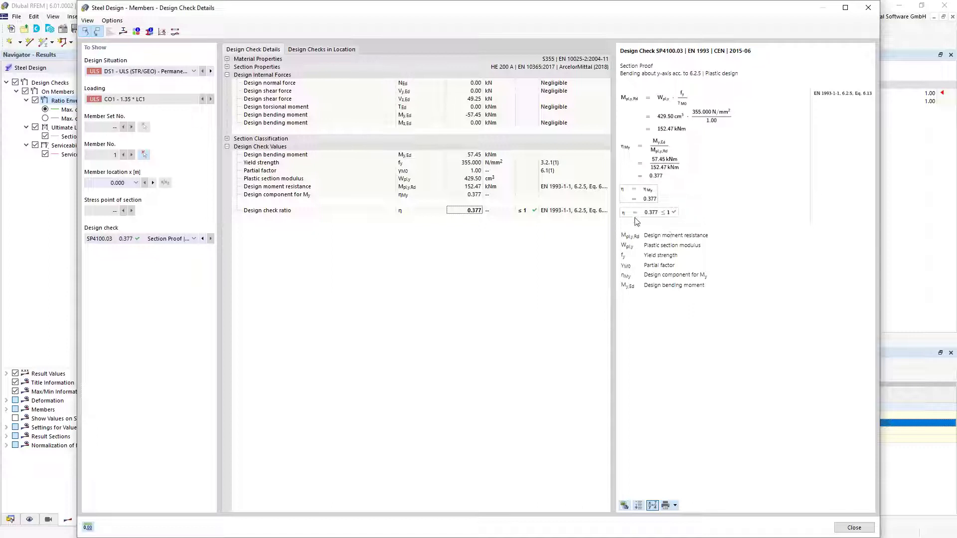
{"action": "left_click_drag", "start_coordinate": [628, 235], "coordinate": [641, 292]}
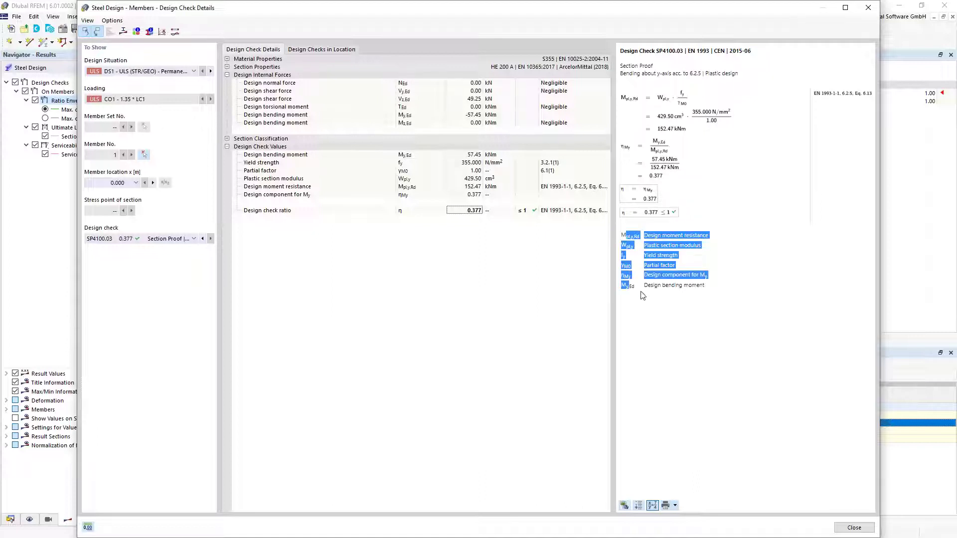
- Hide the substituted values in the design check formulas, keeping only the symbols, and show the values again
{"action": "left_click", "coordinate": [642, 291]}
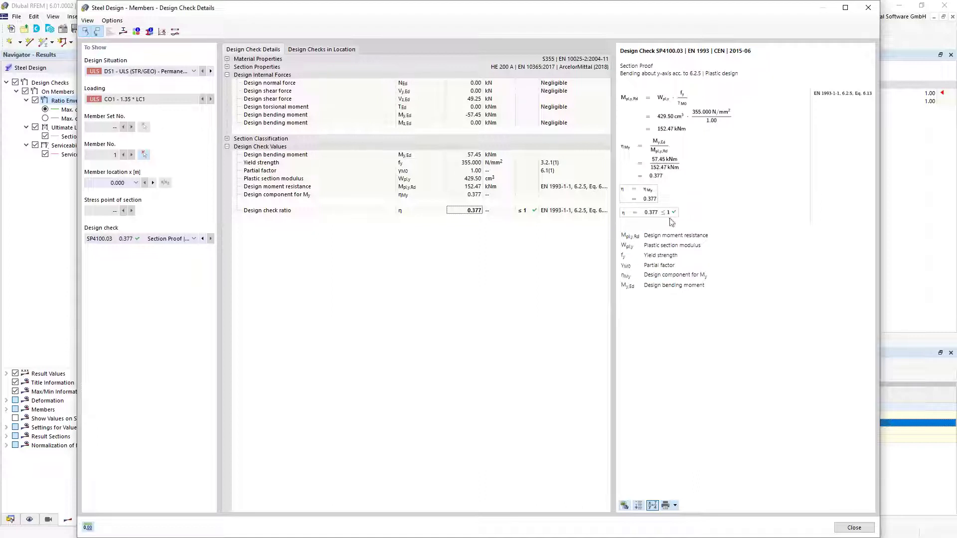
{"action": "left_click", "coordinate": [653, 507]}
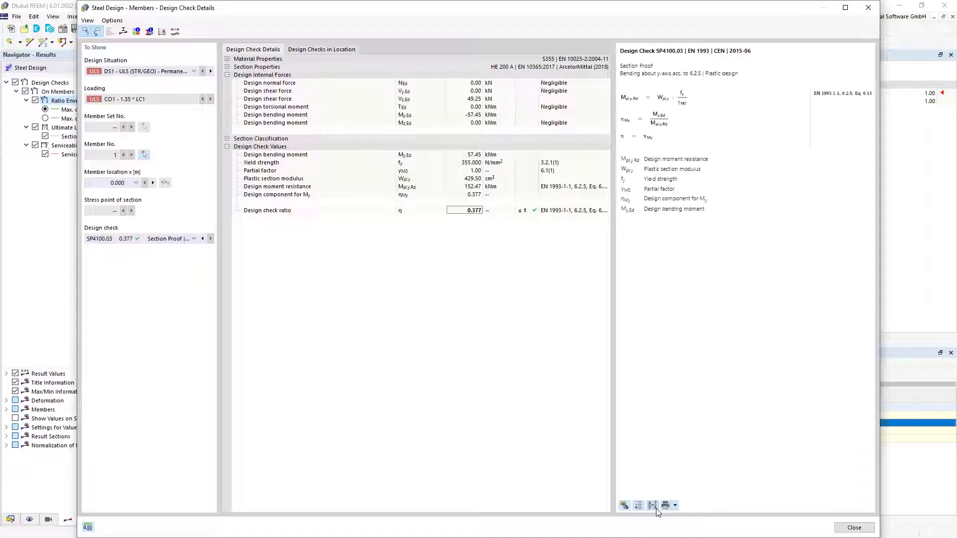
{"action": "left_click", "coordinate": [653, 506]}
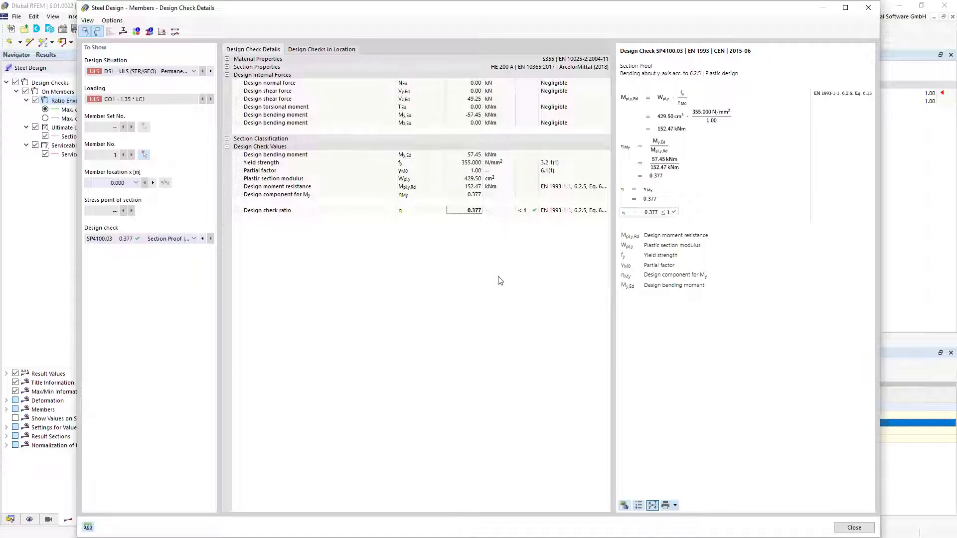
- Open the result diagrams in the section and review the coloured normal stress due to bending about the y-axis and the shear stress in z
{"action": "left_click", "coordinate": [123, 31]}
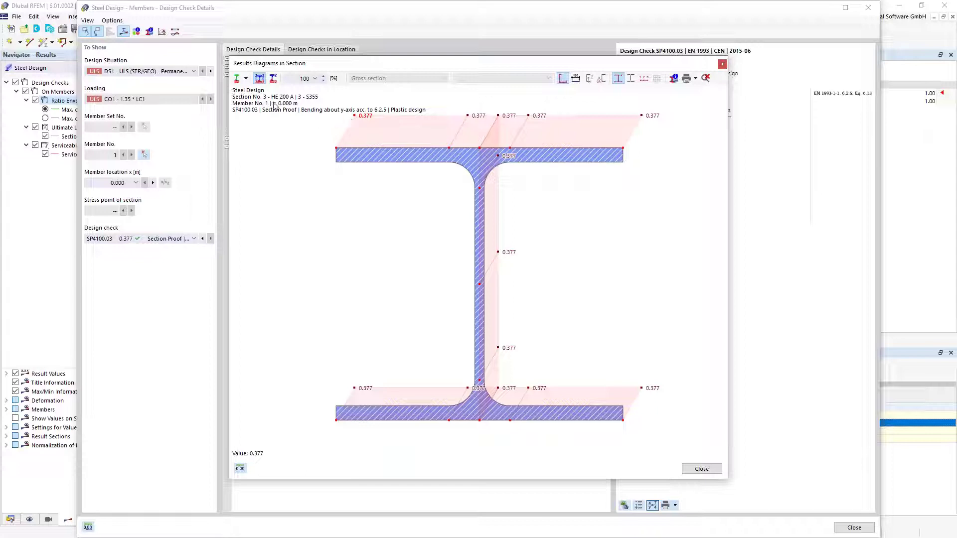
{"action": "left_click", "coordinate": [246, 78]}
{"action": "left_click", "coordinate": [333, 189]}
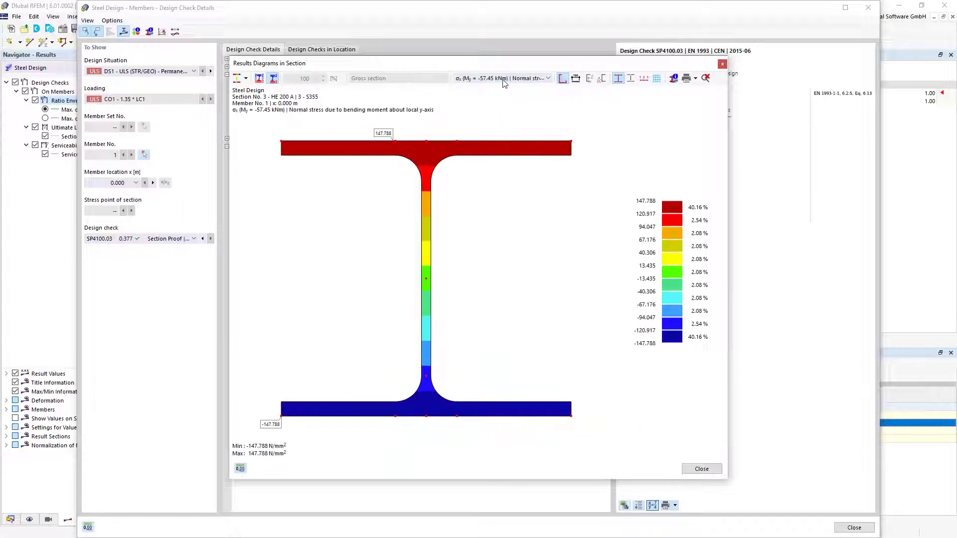
{"action": "left_click", "coordinate": [549, 78]}
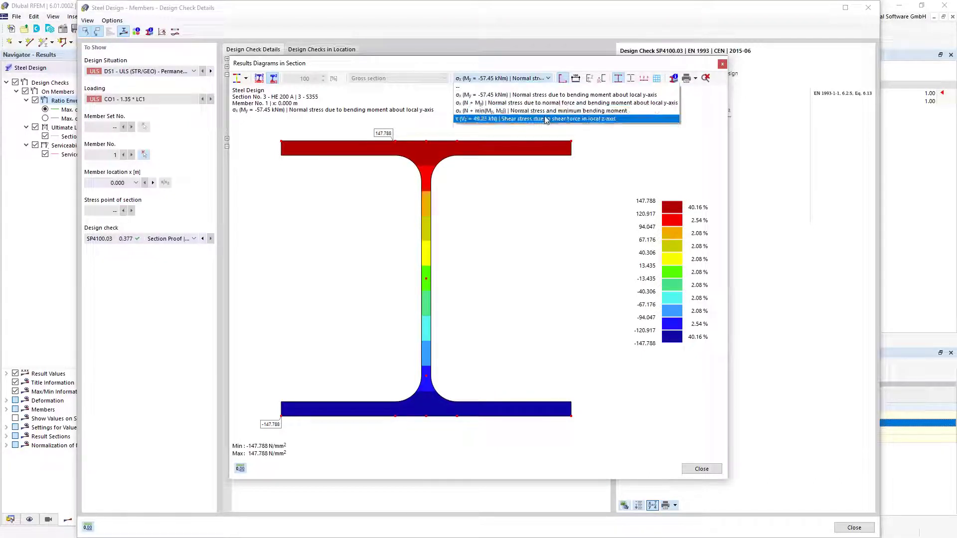
{"action": "left_click", "coordinate": [545, 119]}
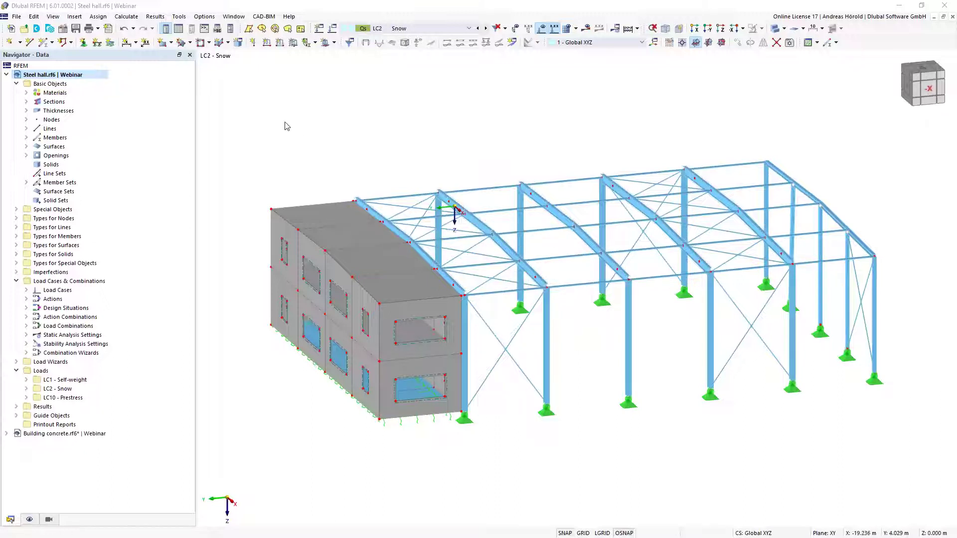
- Open the map-based location selection in the Steel hall model's base data and find the building site by its street address
{"action": "left_click", "coordinate": [62, 29]}
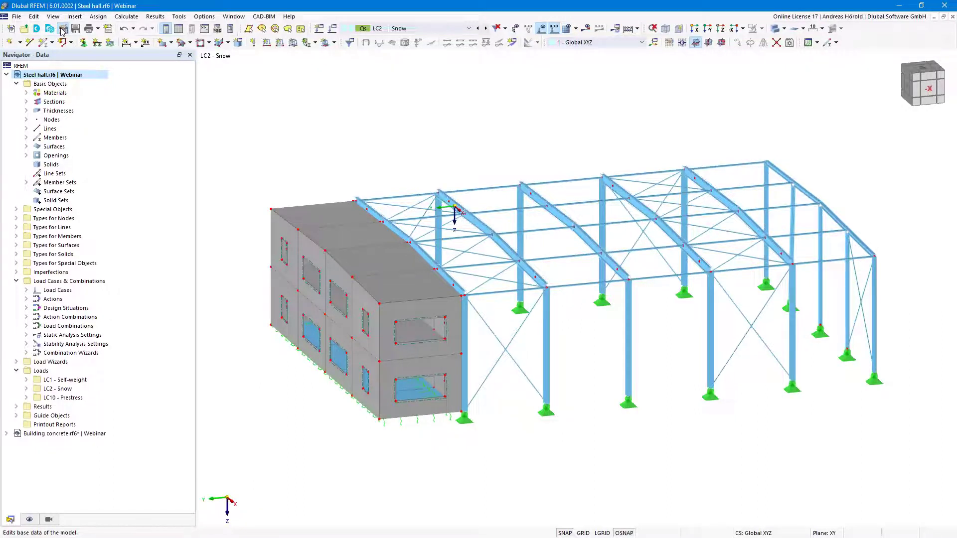
{"action": "left_click", "coordinate": [62, 29]}
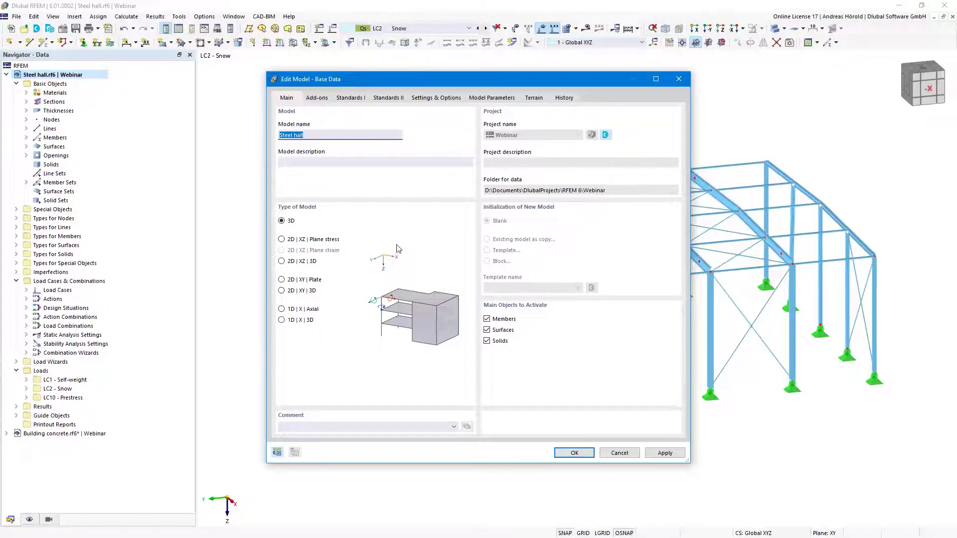
{"action": "left_click", "coordinate": [490, 99]}
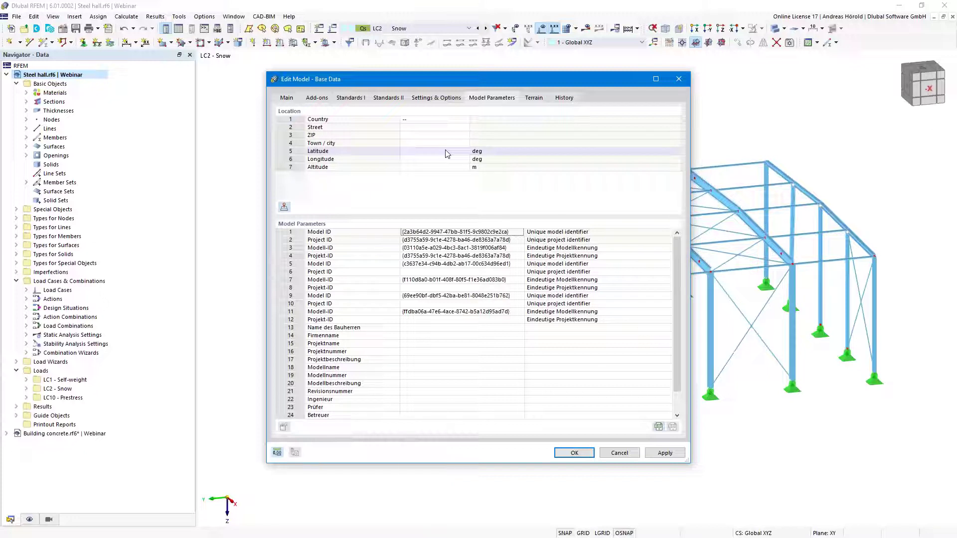
{"action": "left_click", "coordinate": [465, 121]}
{"action": "left_click", "coordinate": [466, 120]}
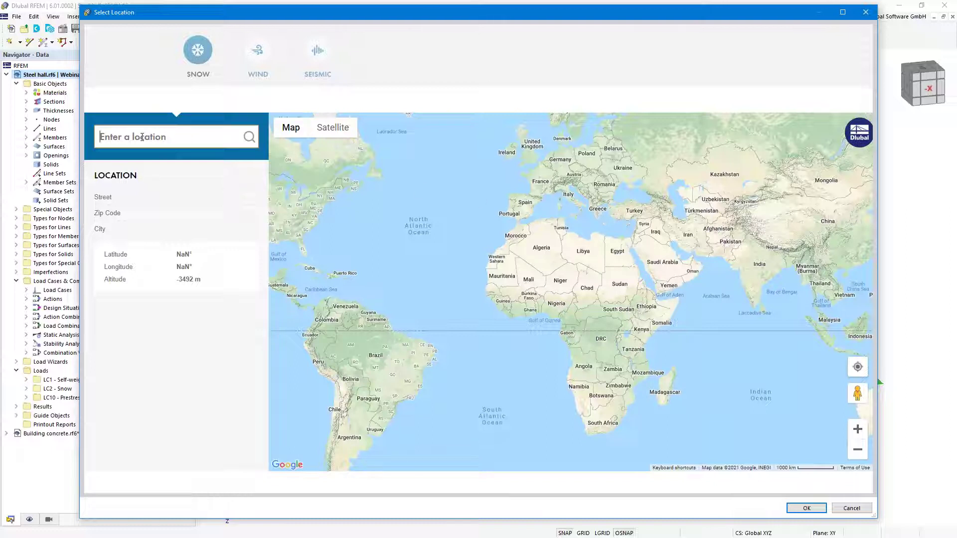
{"action": "type", "text": "Am Zellwe"}
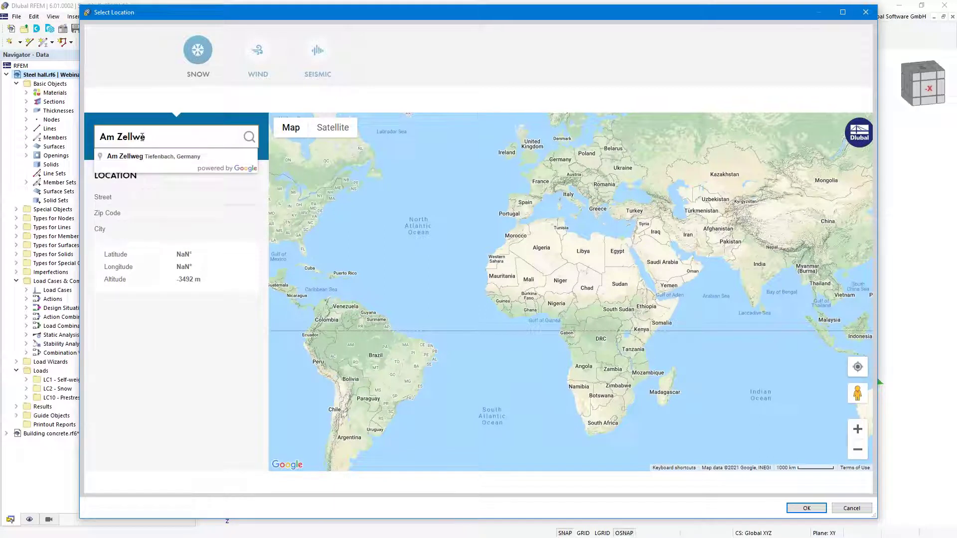
{"action": "type", "text": "g 2"}
{"action": "left_click", "coordinate": [170, 157]}
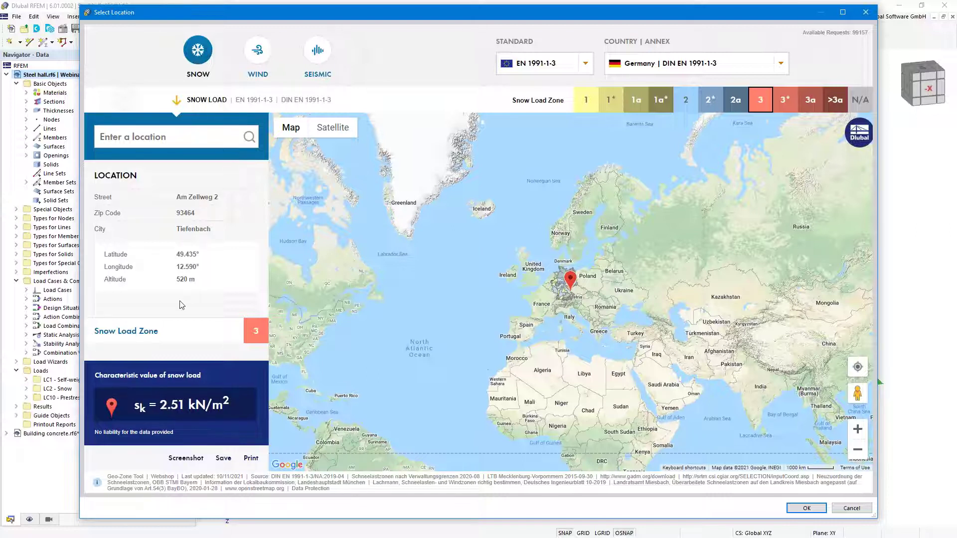
- Check the wind and seismic zone maps for the selected site and adopt its location data in the model parameters
{"action": "left_click", "coordinate": [259, 53]}
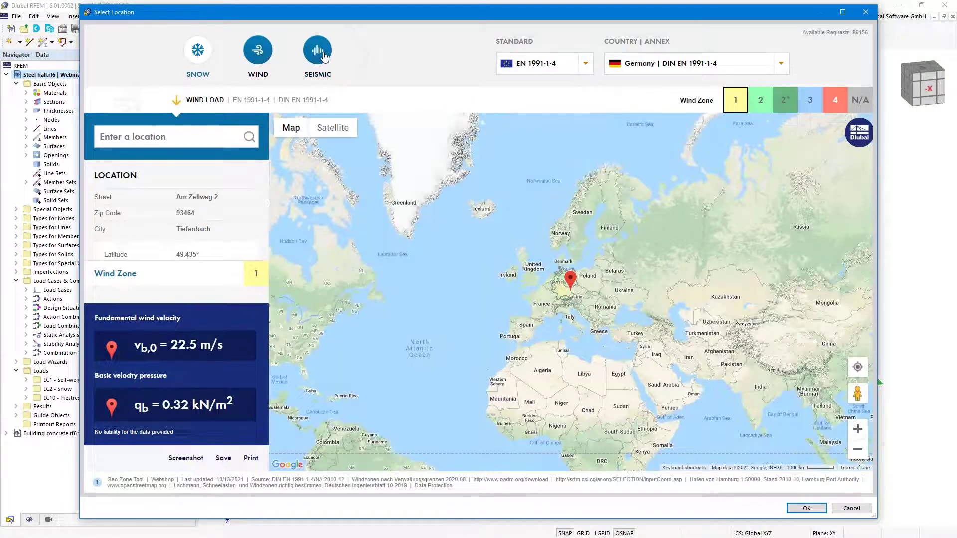
{"action": "left_click", "coordinate": [324, 55]}
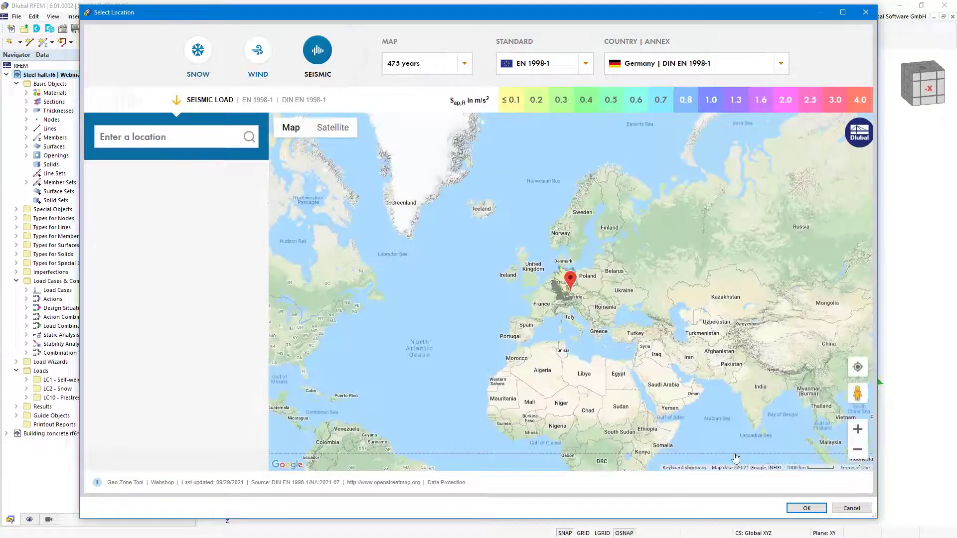
{"action": "left_click", "coordinate": [804, 509]}
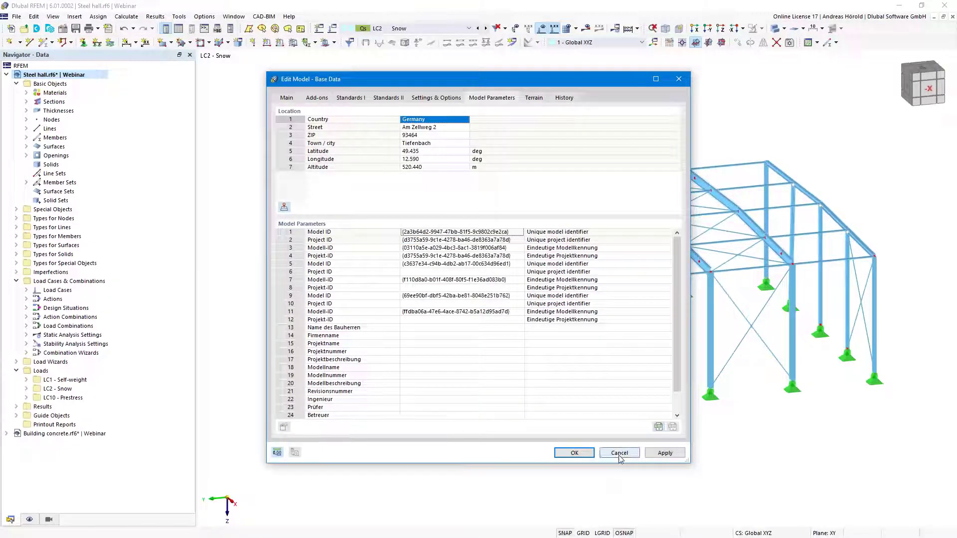
{"action": "left_click", "coordinate": [573, 453]}
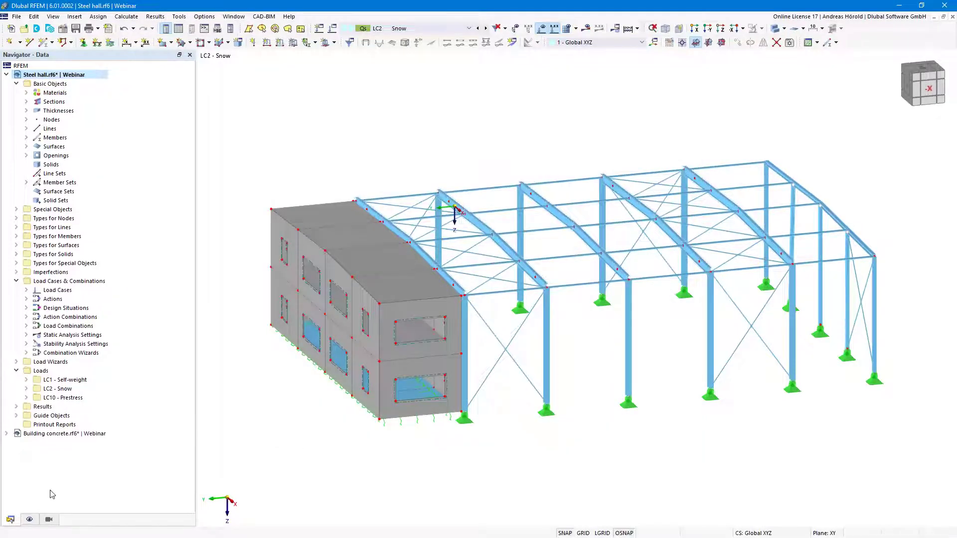
- In the Building concrete model, create a rectangular Load Transfer surface over the open facade, transferring loads in both directions
{"action": "left_click", "coordinate": [45, 435]}
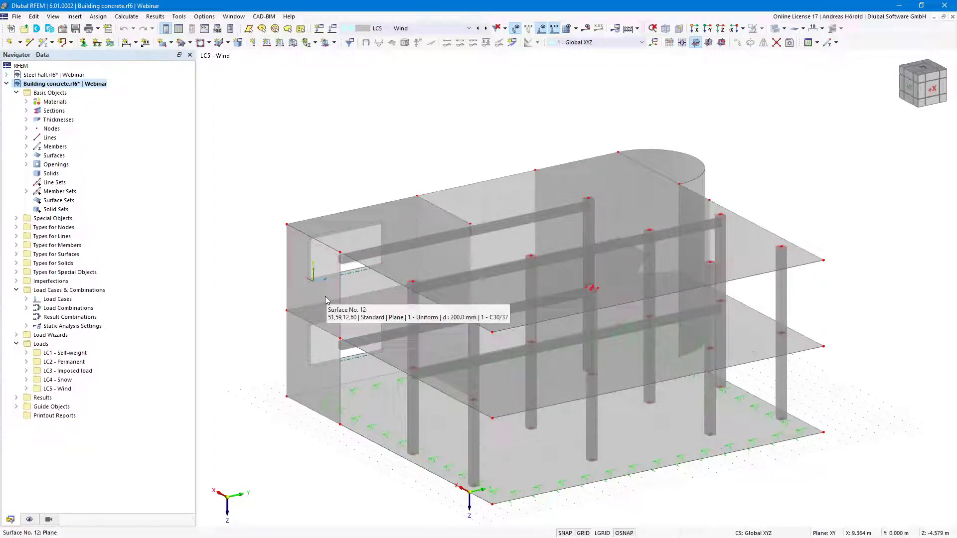
{"action": "middle_click_drag", "start_coordinate": [515, 360], "coordinate": [583, 375], "text": "ctrl"}
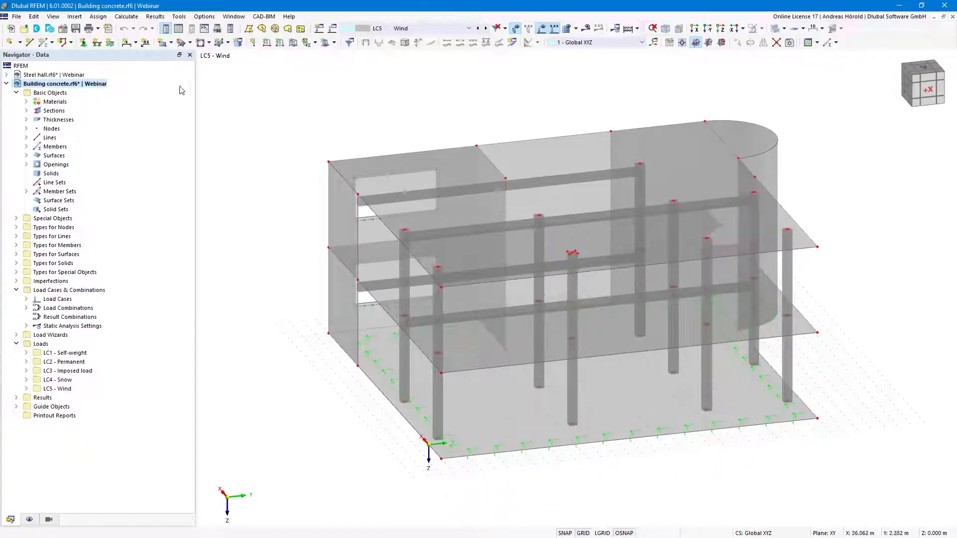
{"action": "left_click", "coordinate": [163, 43]}
{"action": "left_click", "coordinate": [283, 137]}
{"action": "left_click", "coordinate": [274, 183]}
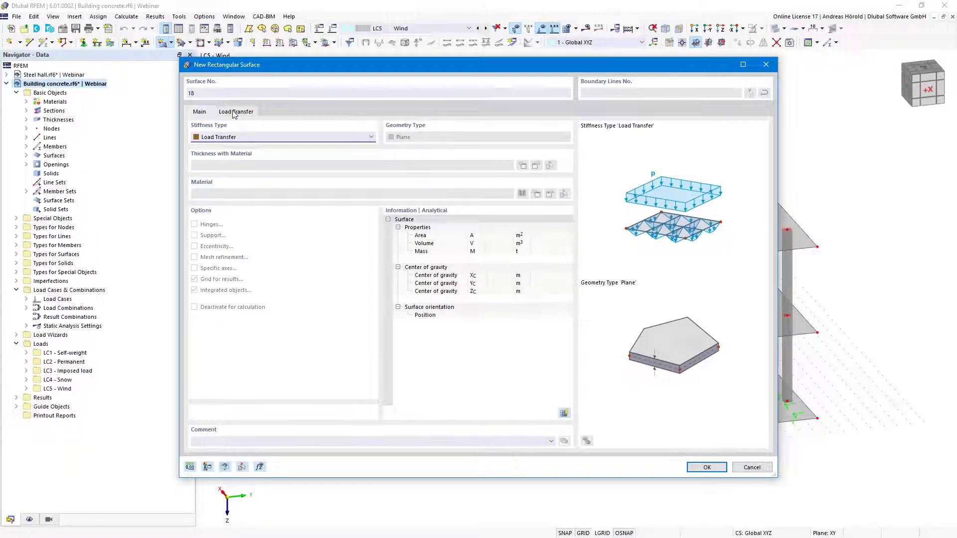
{"action": "left_click", "coordinate": [231, 115]}
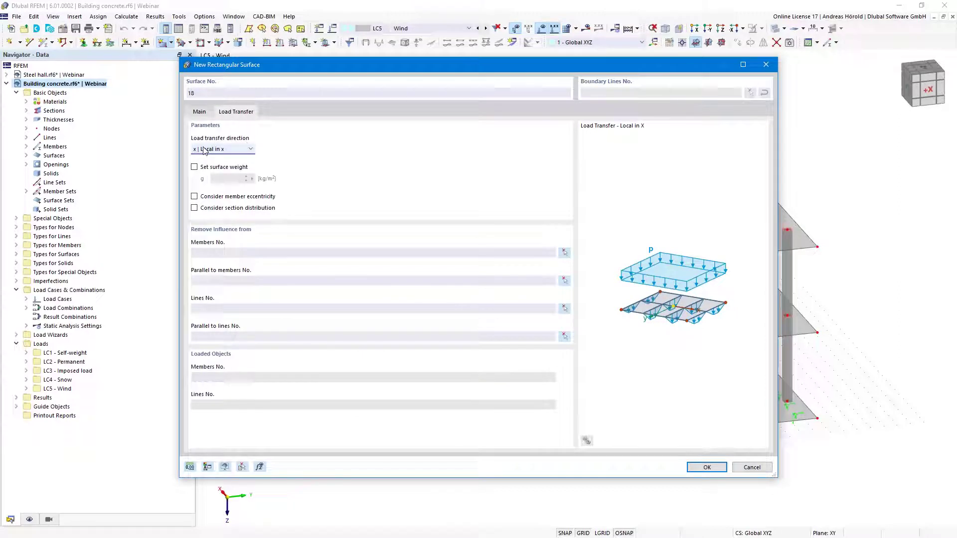
{"action": "left_click", "coordinate": [234, 150]}
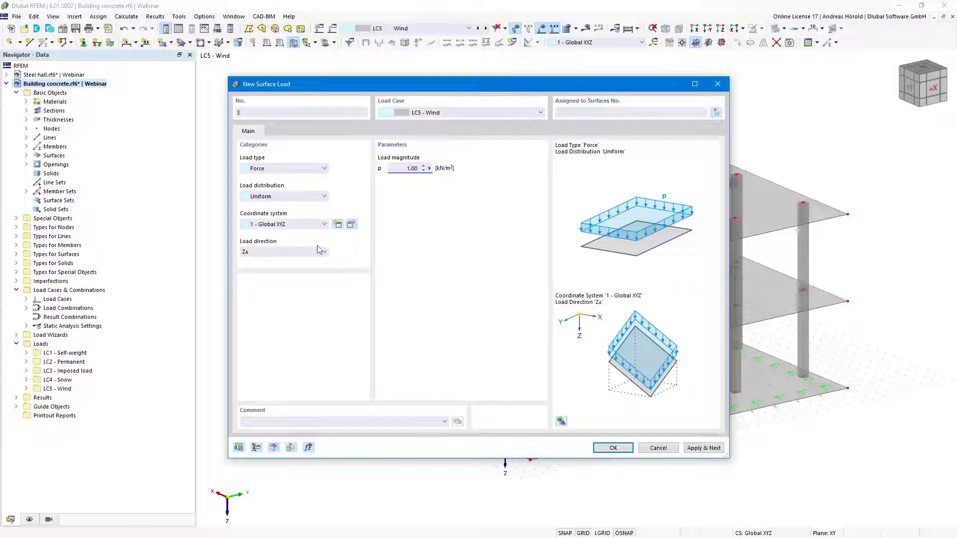
- Apply a uniform 1.00 kN/m² surface load to the load transfer surface in LC5 - Wind, acting global in Y on true area
{"action": "left_click", "coordinate": [284, 252]}
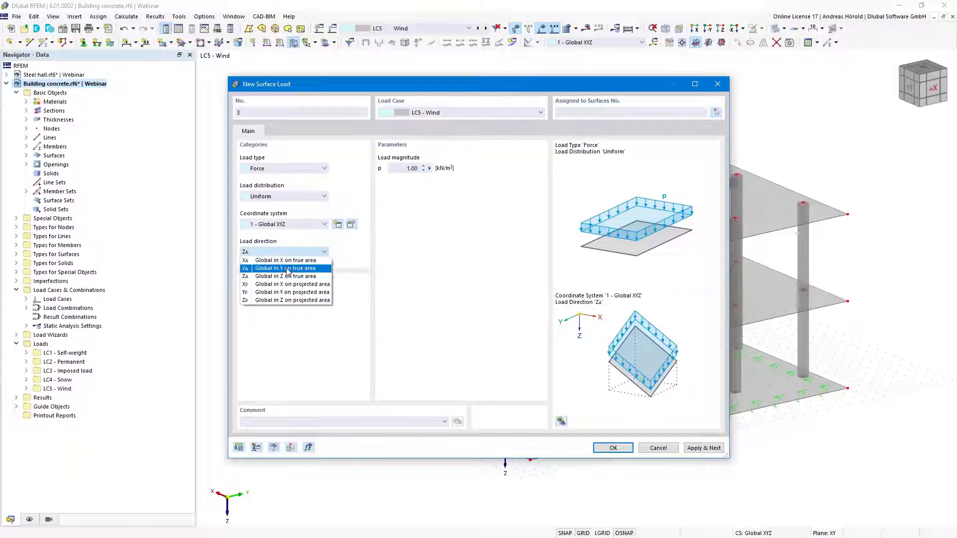
{"action": "left_click", "coordinate": [288, 269]}
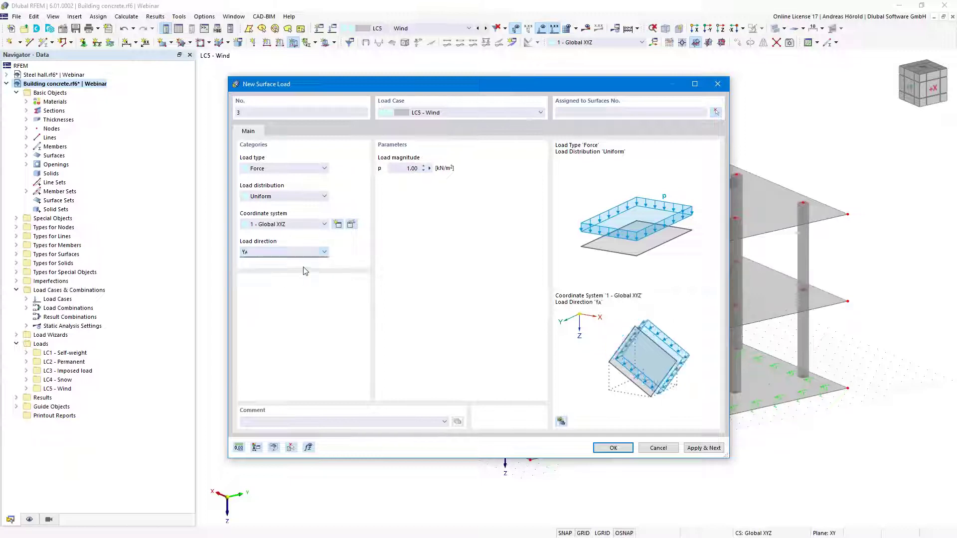
{"action": "left_click", "coordinate": [613, 449]}
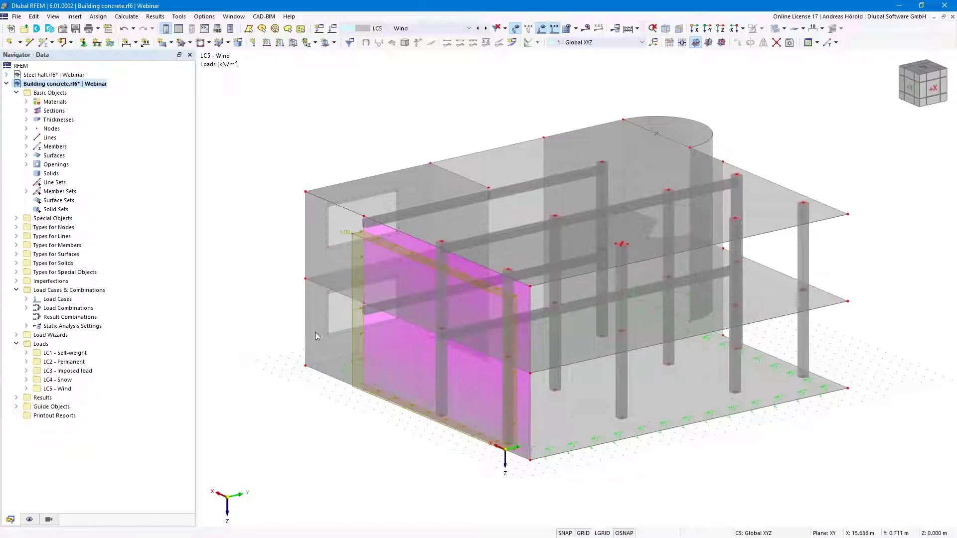
- Turn on the separate display of load transfer for surfaces and inspect the line loads distributed from the facade surface
{"action": "left_click", "coordinate": [29, 520]}
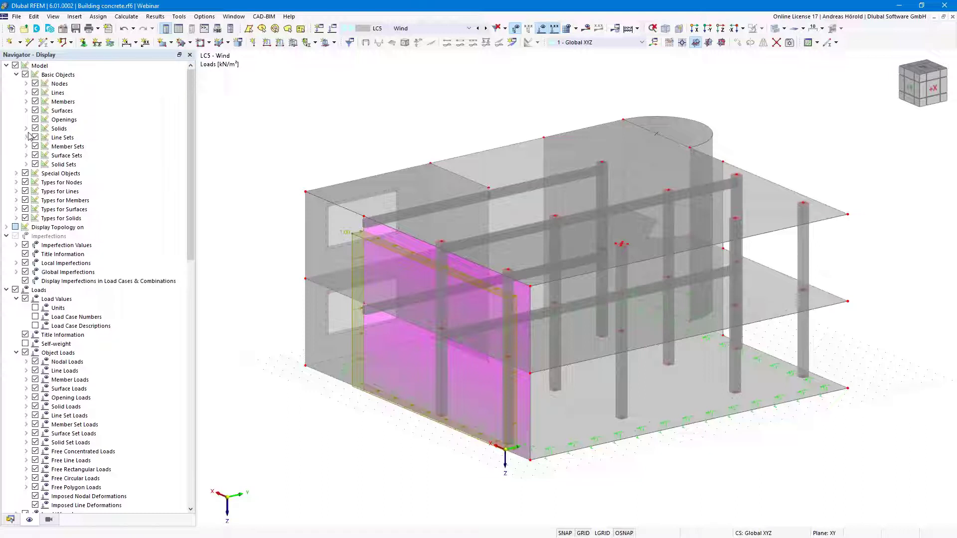
{"action": "left_click", "coordinate": [26, 110]}
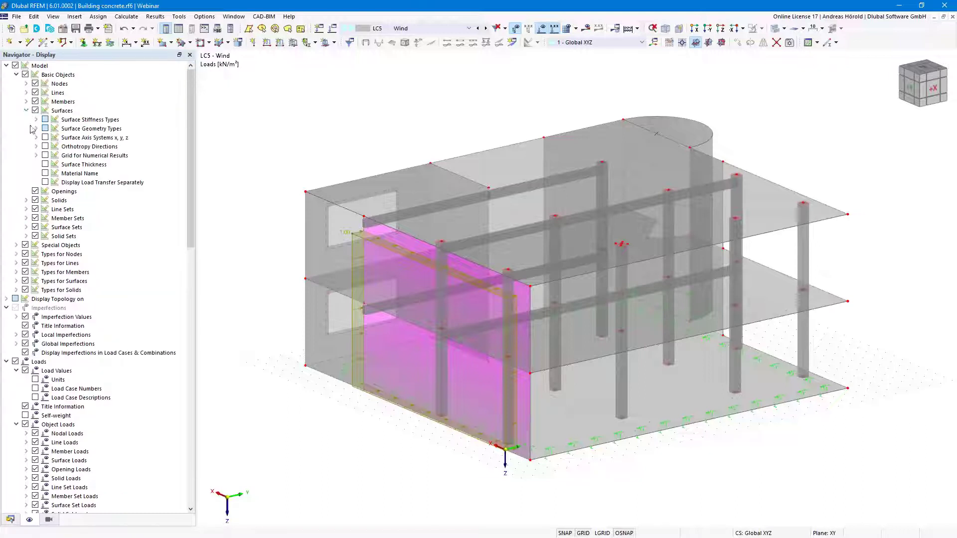
{"action": "left_click", "coordinate": [45, 183]}
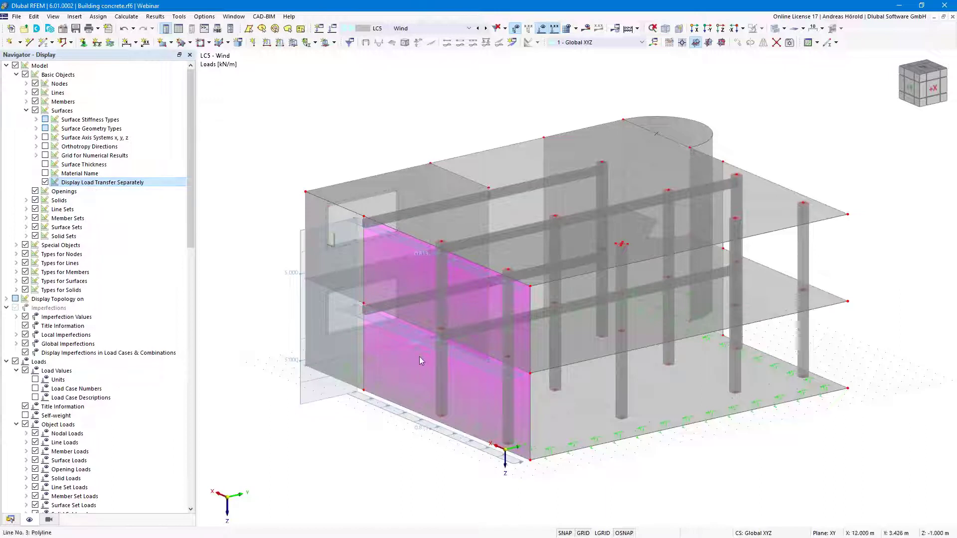
{"action": "scroll", "coordinate": [461, 343], "scroll_direction": "up", "scroll_amount": 5}
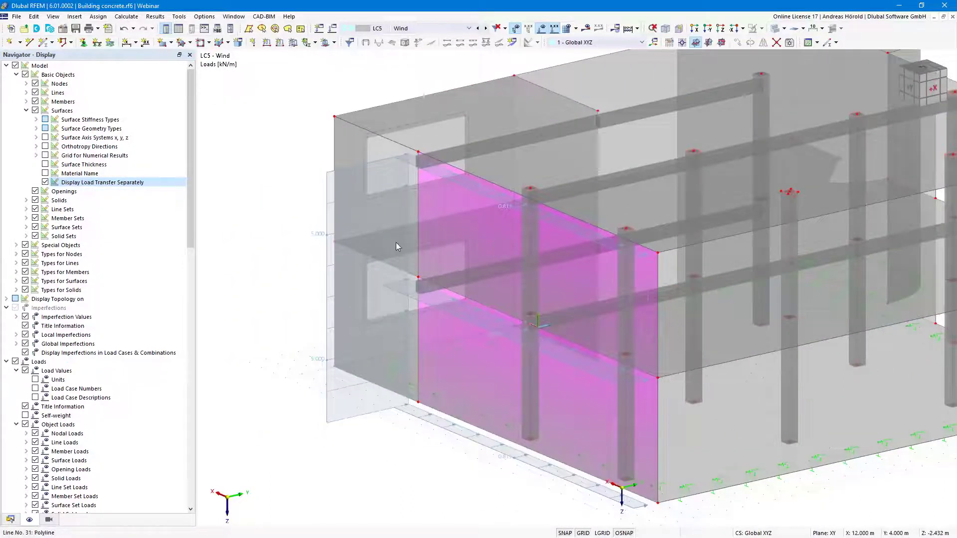
- Change the facade surface's load transfer direction to Local in y and view the redistributed wind loads
{"action": "double_click", "coordinate": [430, 231]}
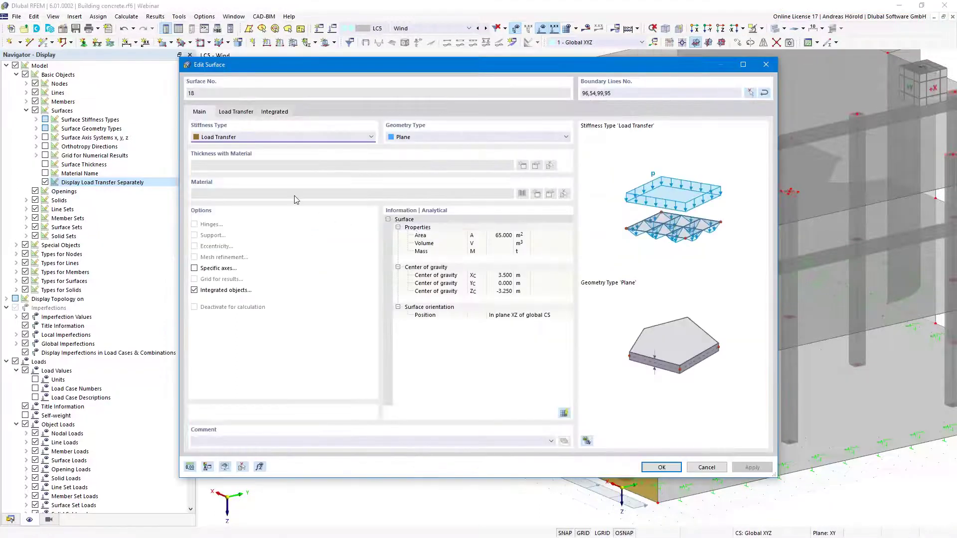
{"action": "left_click", "coordinate": [233, 112]}
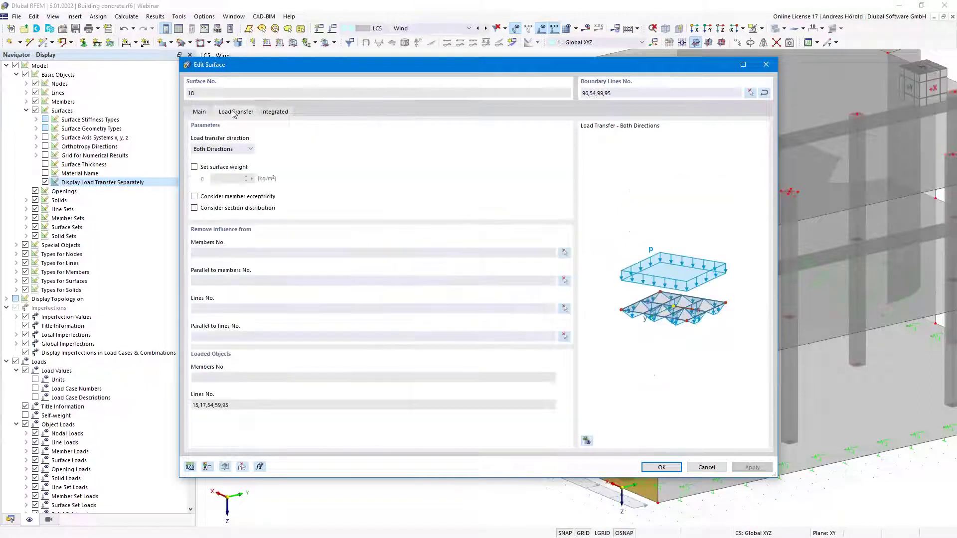
{"action": "left_click", "coordinate": [229, 150]}
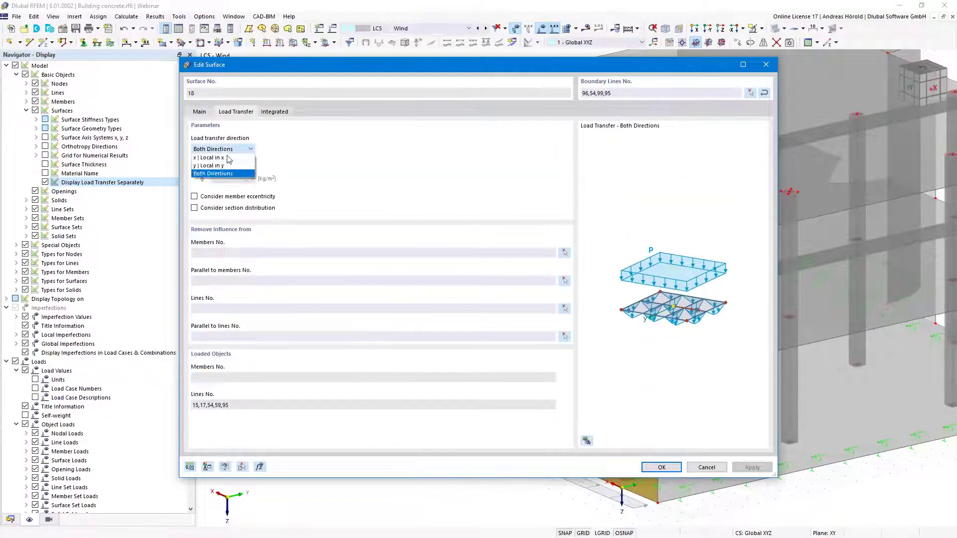
{"action": "left_click", "coordinate": [210, 166]}
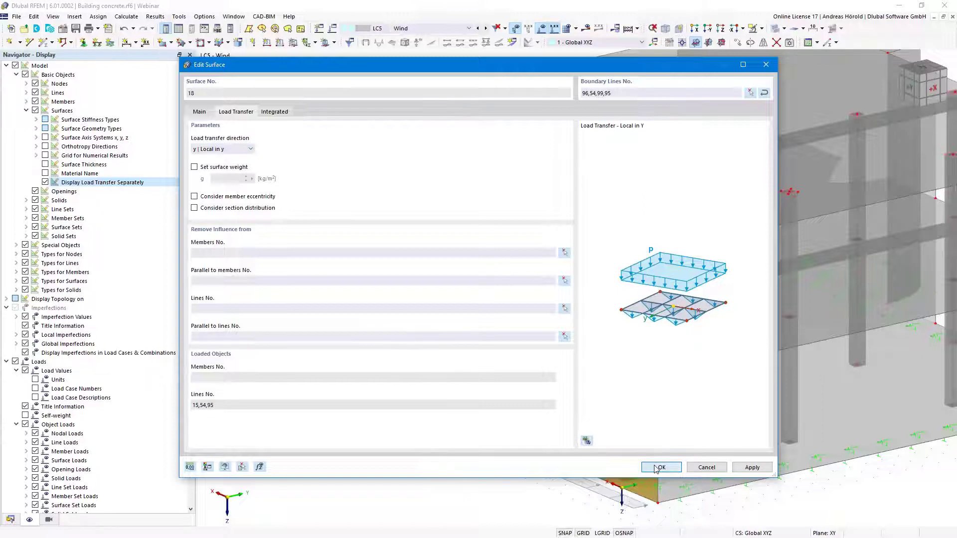
{"action": "left_click", "coordinate": [657, 468]}
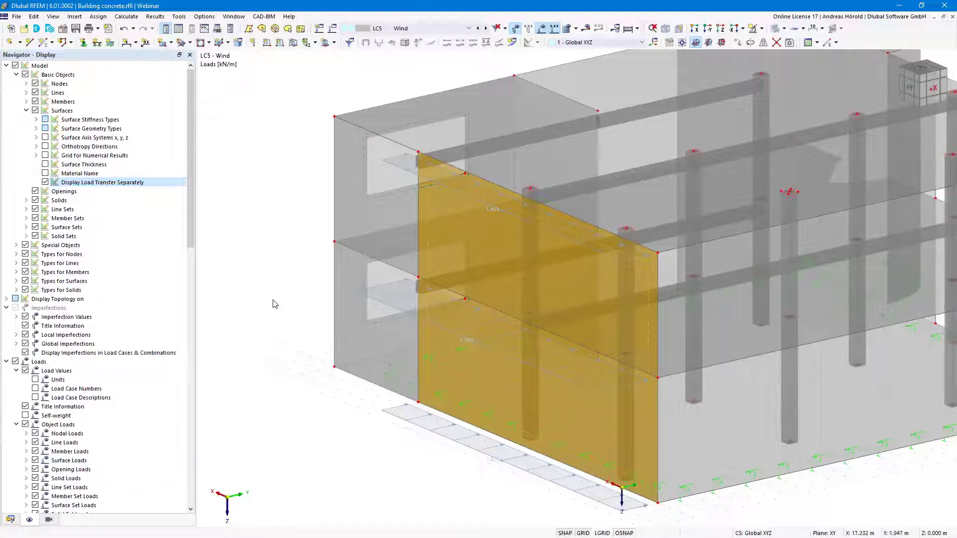
{"action": "scroll", "coordinate": [273, 293], "scroll_direction": "down", "scroll_amount": 1}
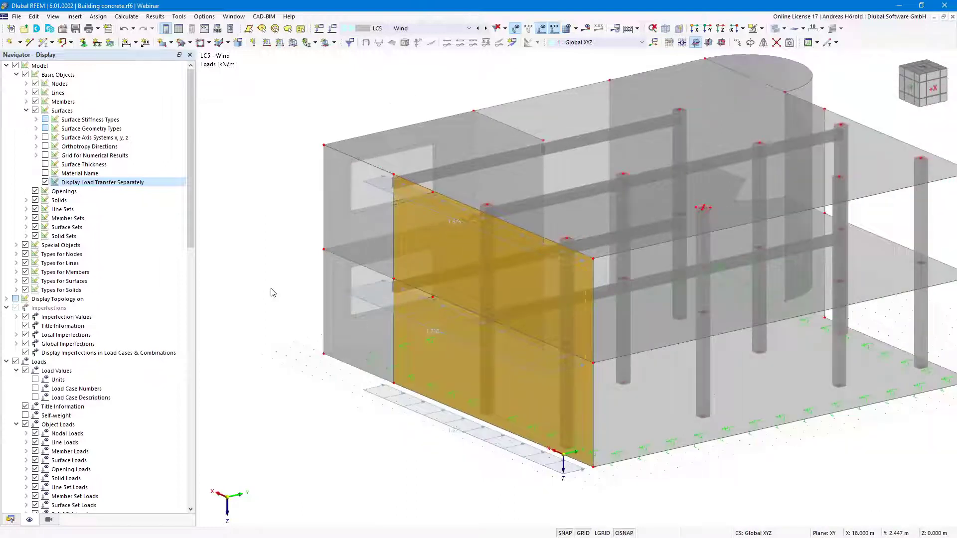
{"action": "middle_click_drag", "start_coordinate": [263, 286], "coordinate": [236, 294]}
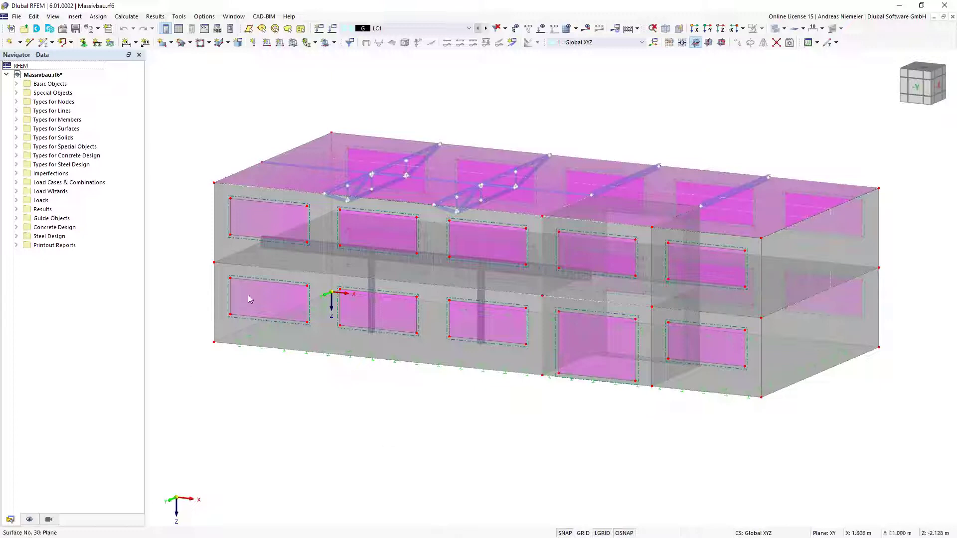
- In the Massivbau model, activate the generated visibility by member material so the S355 and C20/25 members are isolated
{"action": "mouse_move", "coordinate": [442, 249]}
{"action": "left_click", "coordinate": [49, 520]}
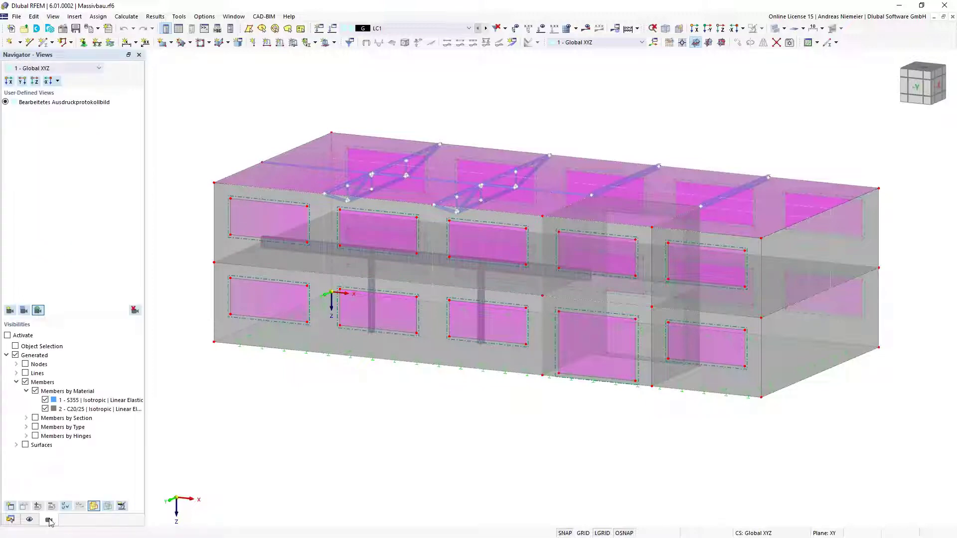
{"action": "left_click", "coordinate": [7, 336]}
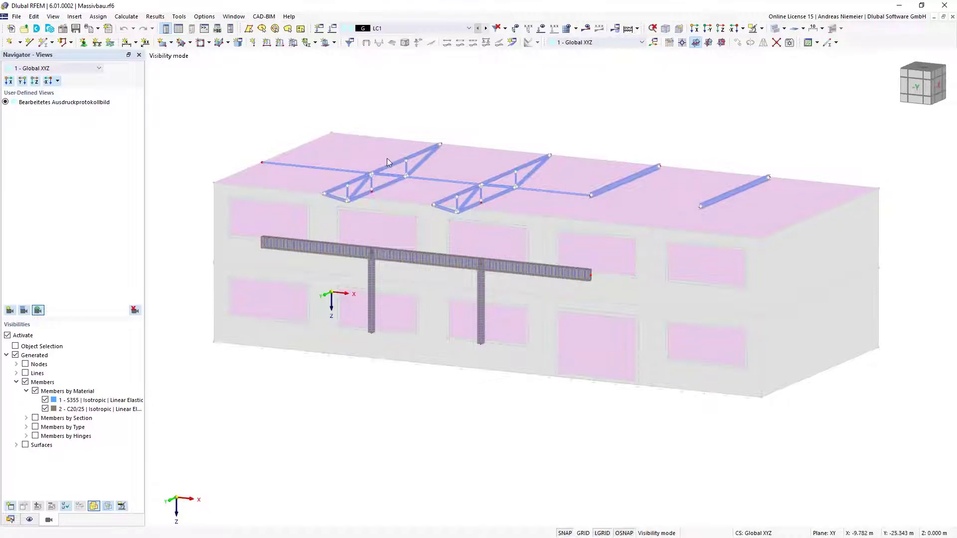
{"action": "scroll", "coordinate": [387, 158], "scroll_direction": "up", "scroll_amount": 3}
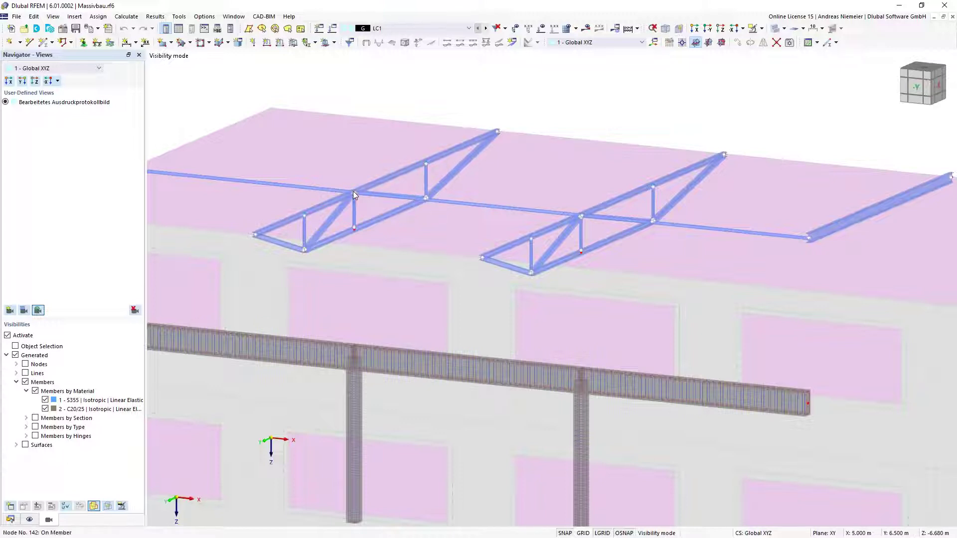
- Examine the design type assignments of the first roof truss's upper chord, closing its properties without changes, and compare the identical chord
{"action": "mouse_move", "coordinate": [357, 193]}
{"action": "left_click", "coordinate": [319, 212]}
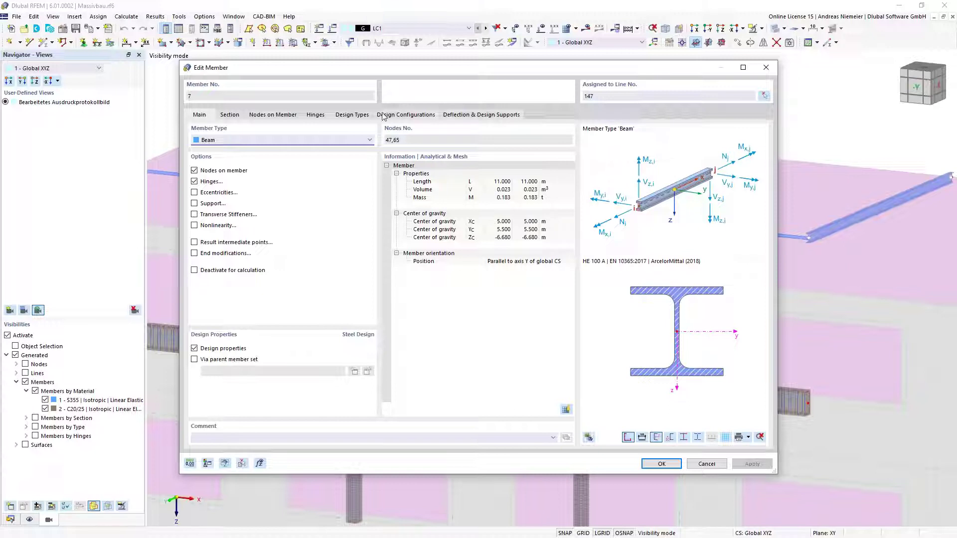
{"action": "left_click", "coordinate": [351, 116]}
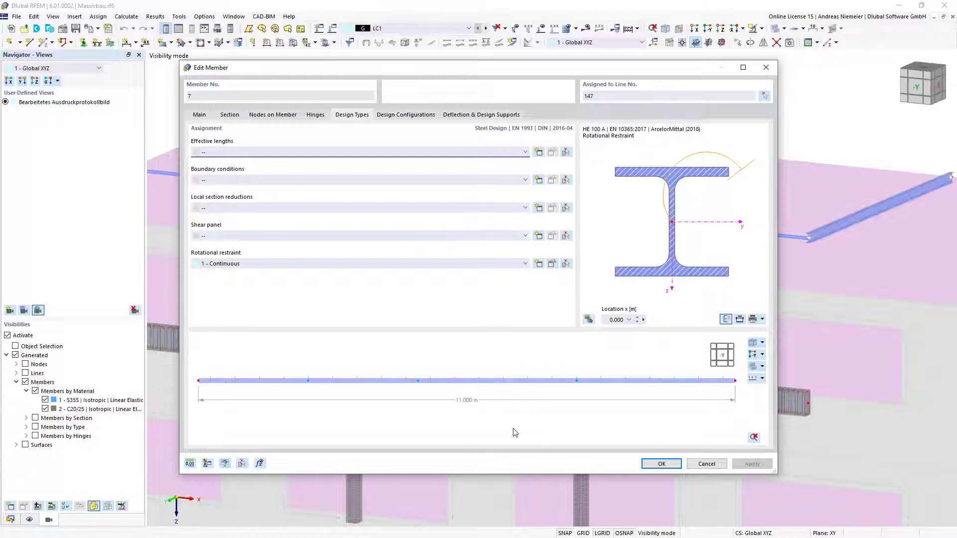
{"action": "left_click", "coordinate": [707, 464]}
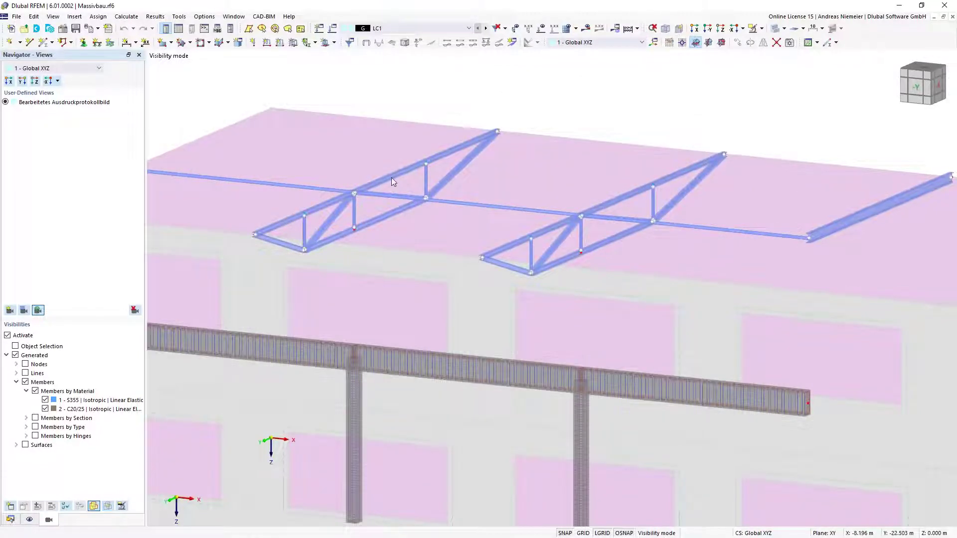
{"action": "left_click", "coordinate": [384, 176]}
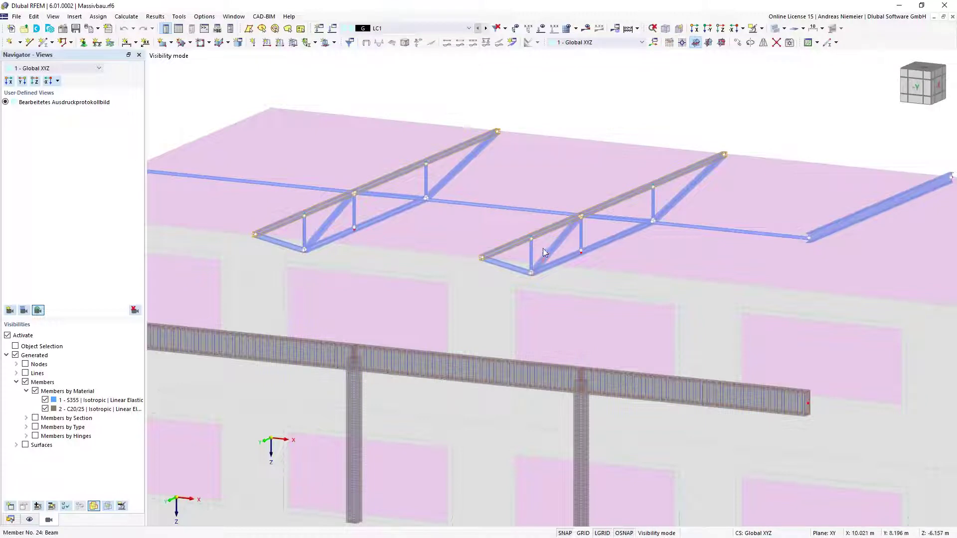
{"action": "mouse_move", "coordinate": [562, 226]}
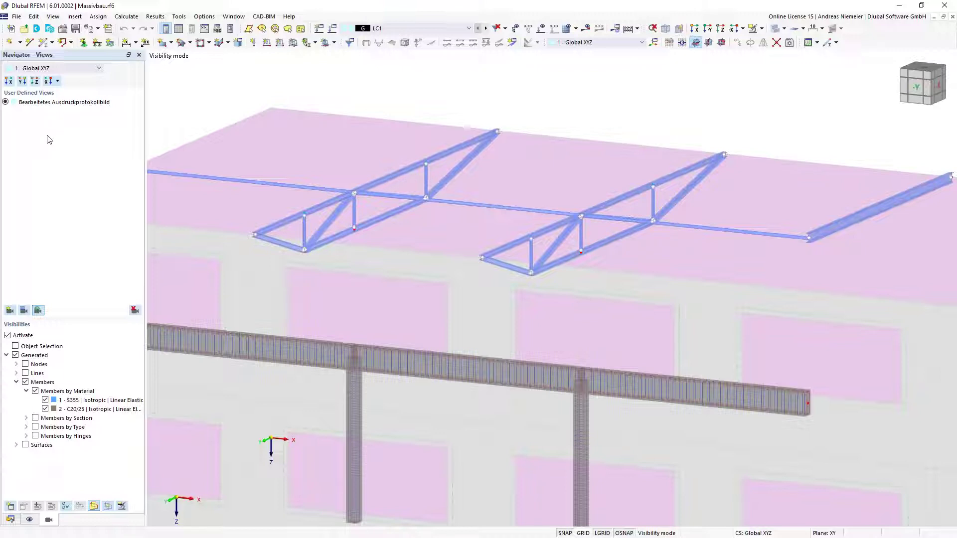
- Enable the Member Representatives option in the model's base data
{"action": "double_click", "coordinate": [171, 145]}
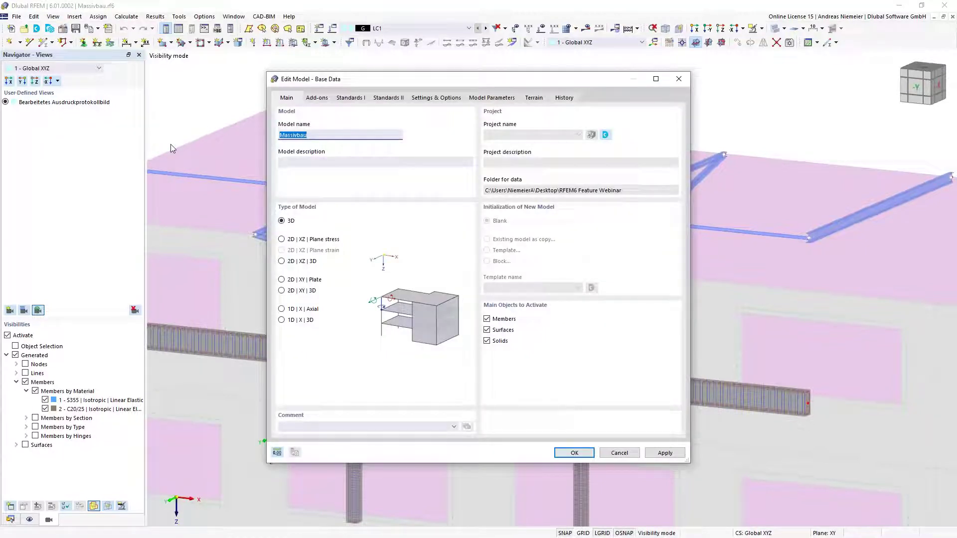
{"action": "left_click", "coordinate": [423, 100]}
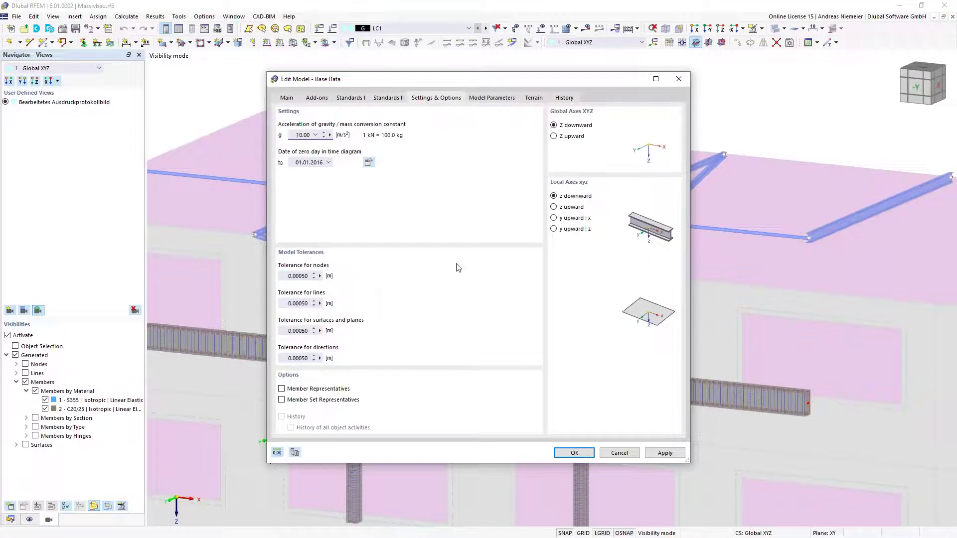
{"action": "left_click", "coordinate": [281, 389]}
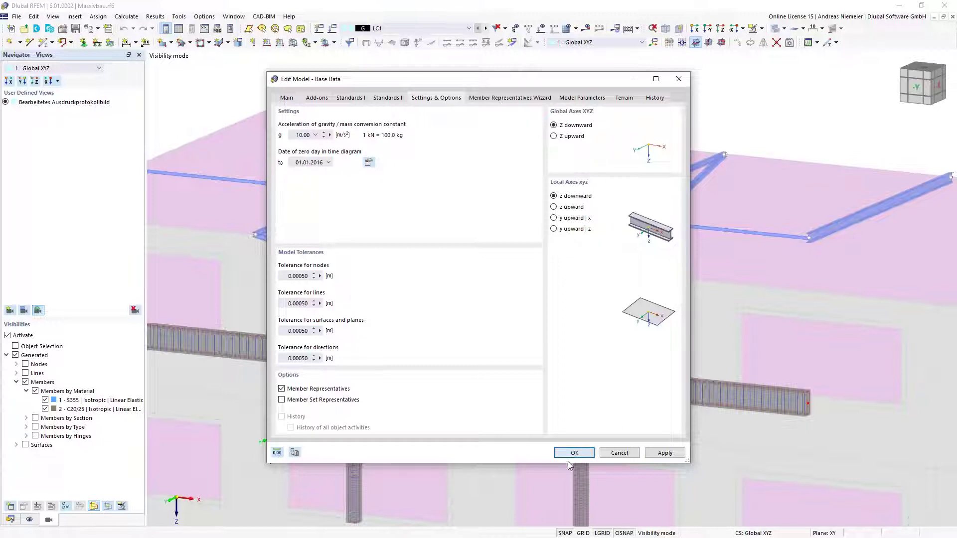
{"action": "key", "text": "Return"}
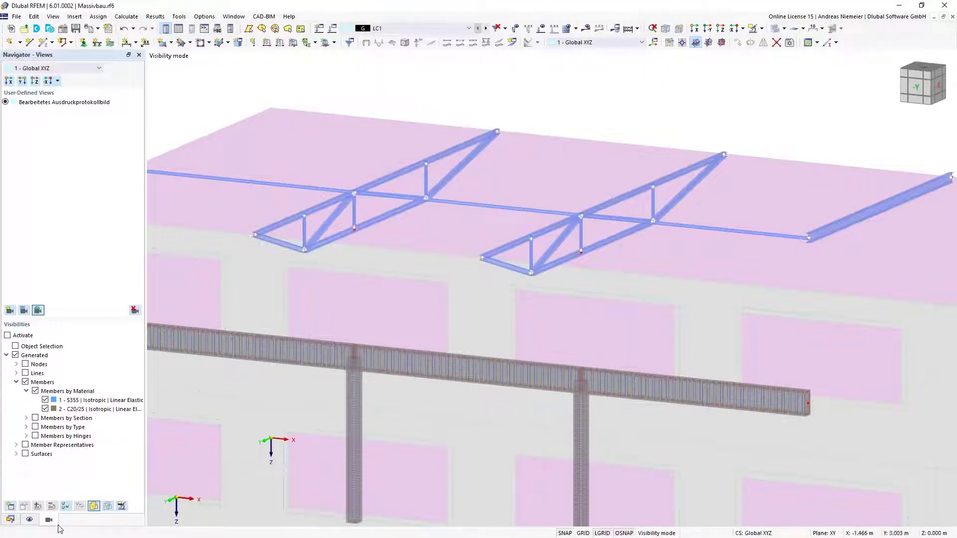
- Turn on the display of member representatives and check which truss posts are grouped together
{"action": "left_click", "coordinate": [29, 520]}
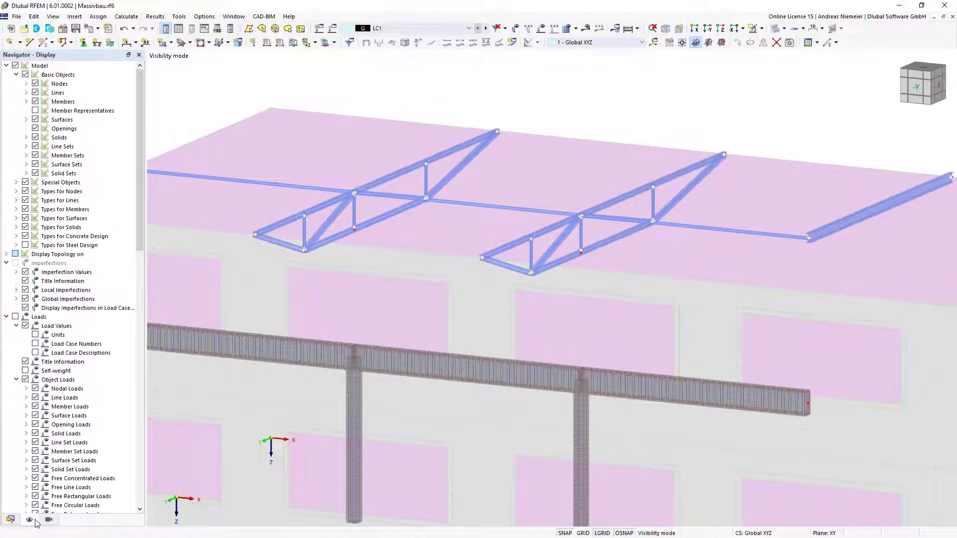
{"action": "left_click", "coordinate": [35, 111]}
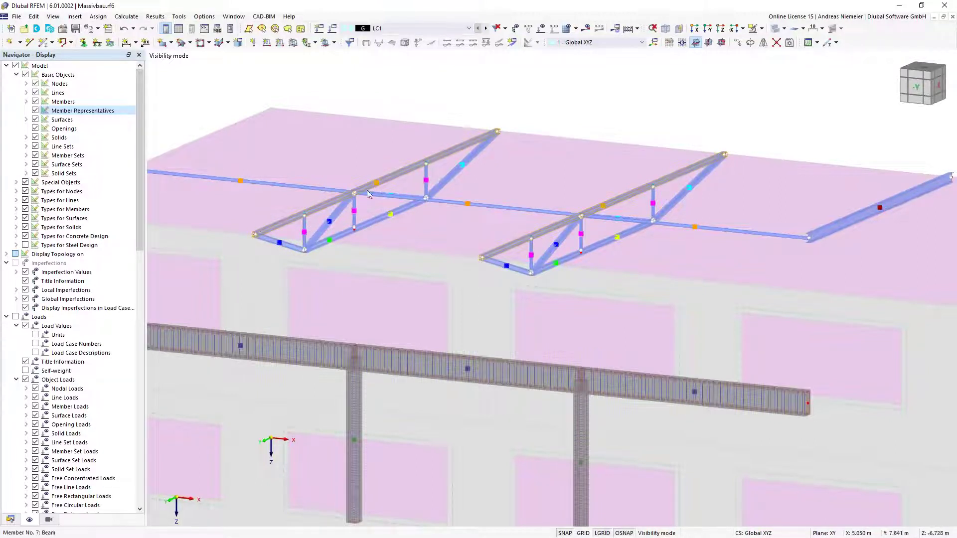
{"action": "left_click", "coordinate": [617, 134]}
{"action": "left_click", "coordinate": [305, 233]}
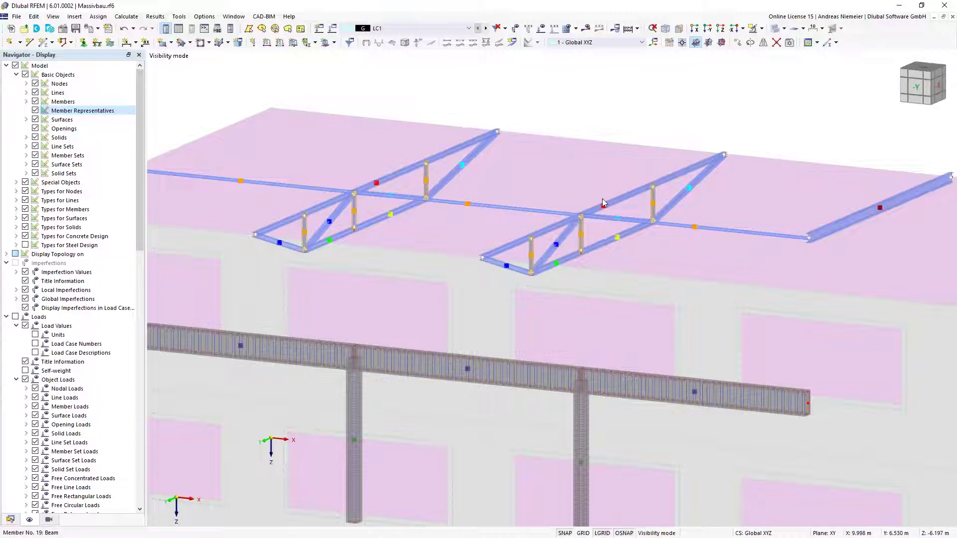
{"action": "left_click", "coordinate": [514, 90]}
- List the member representatives among the model's basic objects
{"action": "left_click", "coordinate": [10, 520]}
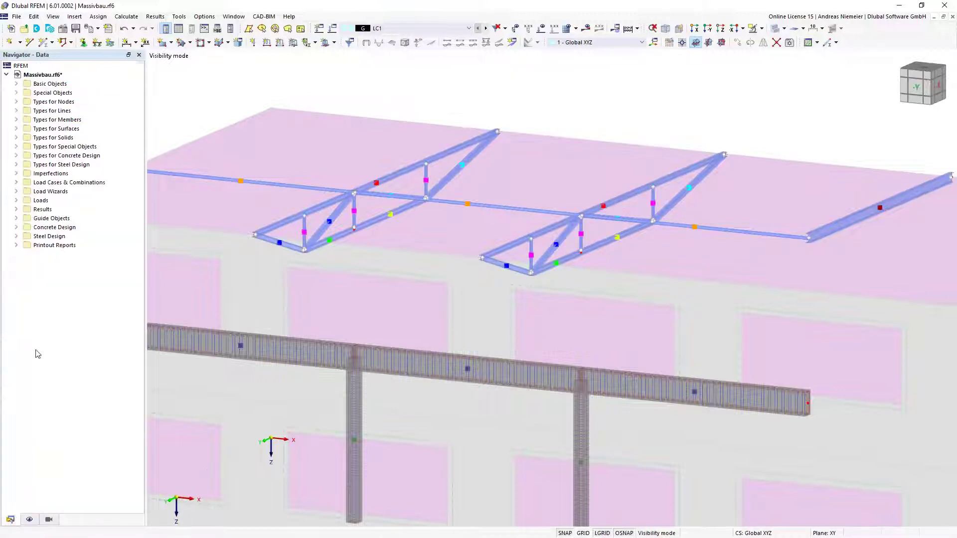
{"action": "left_click", "coordinate": [16, 119]}
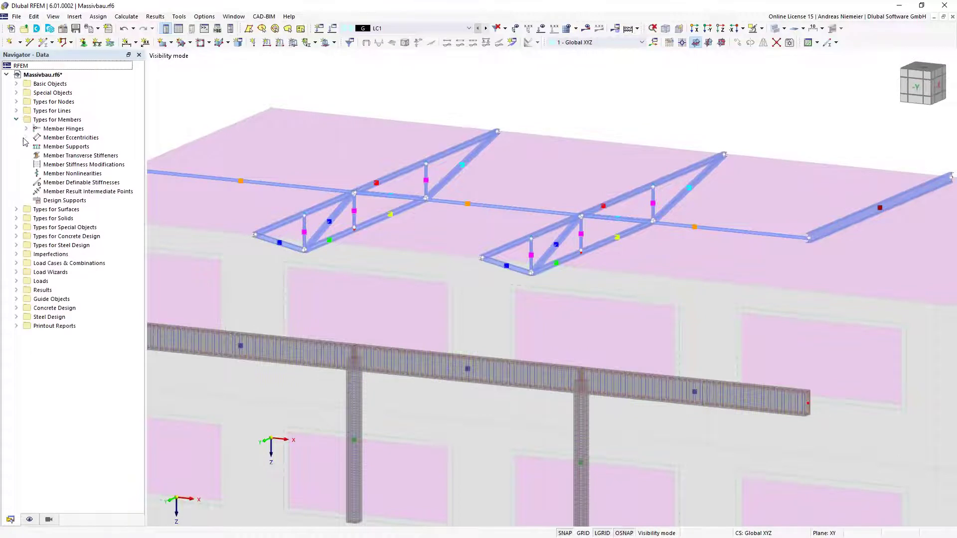
{"action": "left_click", "coordinate": [16, 120]}
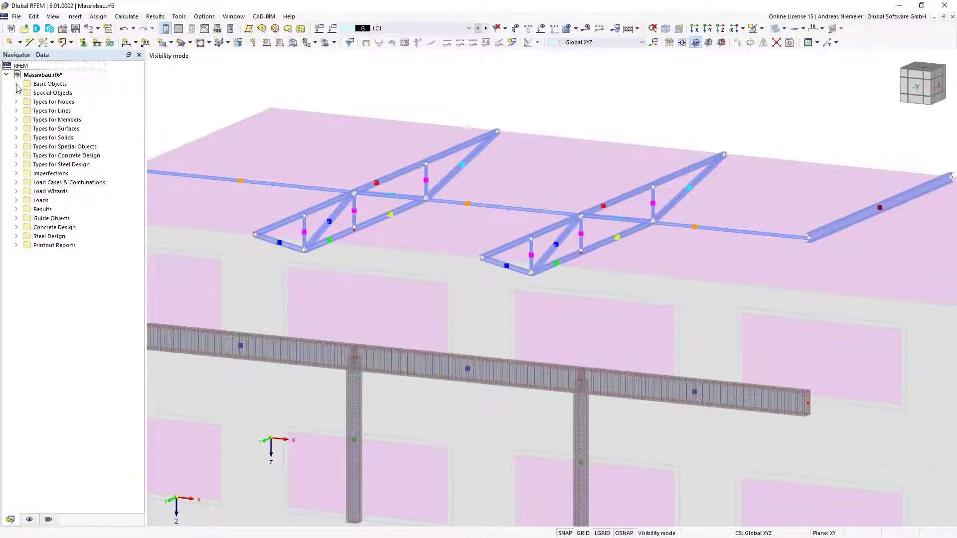
{"action": "left_click", "coordinate": [16, 85]}
{"action": "left_click", "coordinate": [27, 138]}
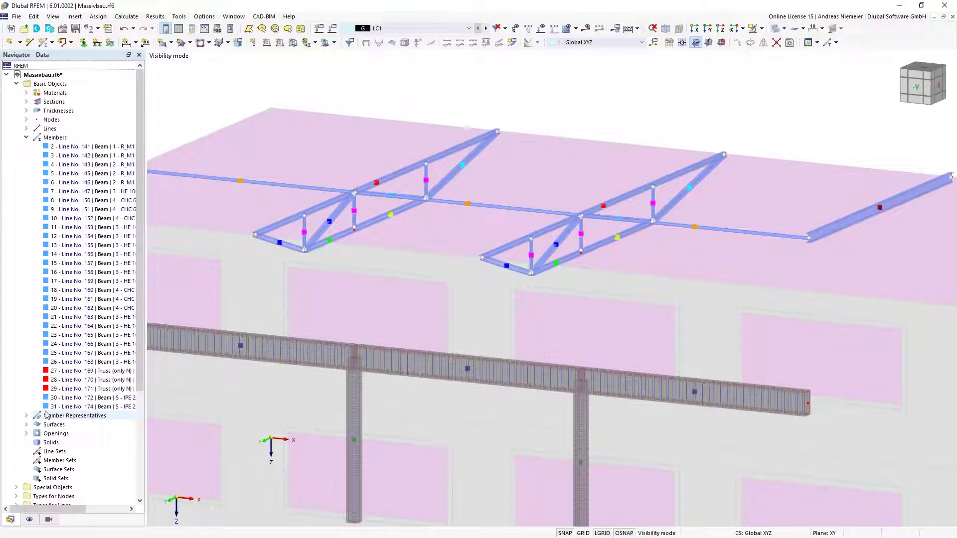
{"action": "left_click", "coordinate": [26, 138]}
{"action": "left_click", "coordinate": [27, 147]}
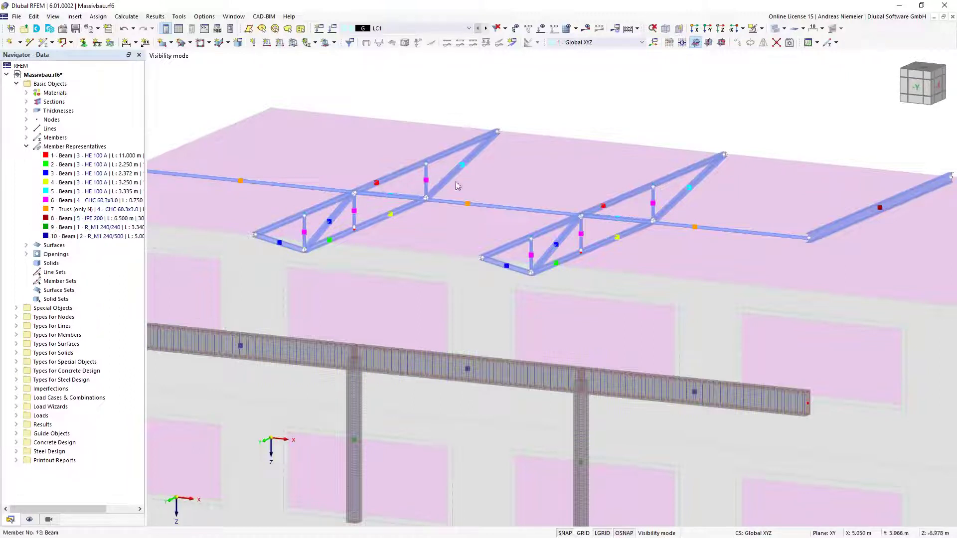
- For the 11.000 m HE 100 A member representative, define new effective lengths with intermediate node .2 fixed in y/u
{"action": "mouse_move", "coordinate": [417, 166]}
{"action": "double_click", "coordinate": [406, 321]}
{"action": "left_click", "coordinate": [312, 70]}
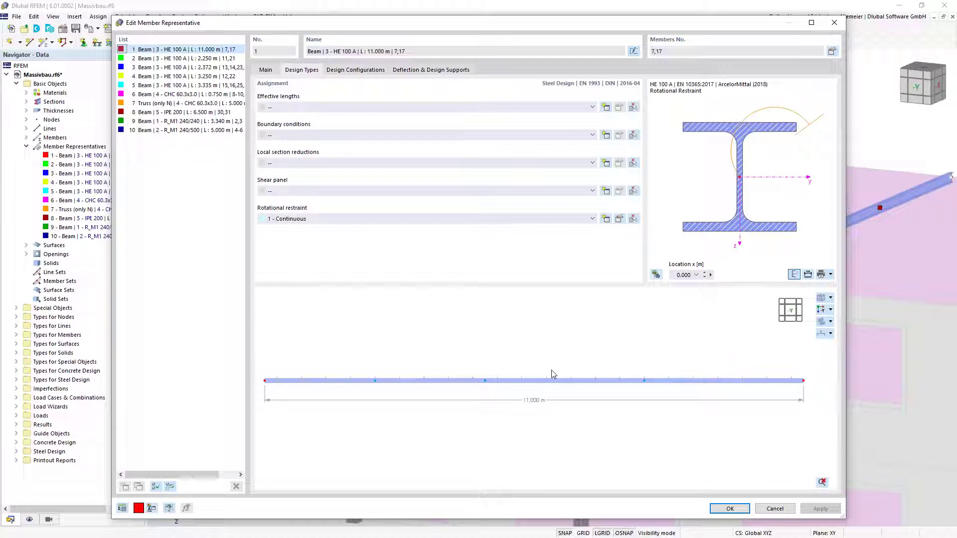
{"action": "middle_click_drag", "start_coordinate": [697, 357], "coordinate": [619, 373], "text": "ctrl"}
{"action": "scroll", "coordinate": [489, 414], "scroll_direction": "up", "scroll_amount": 2}
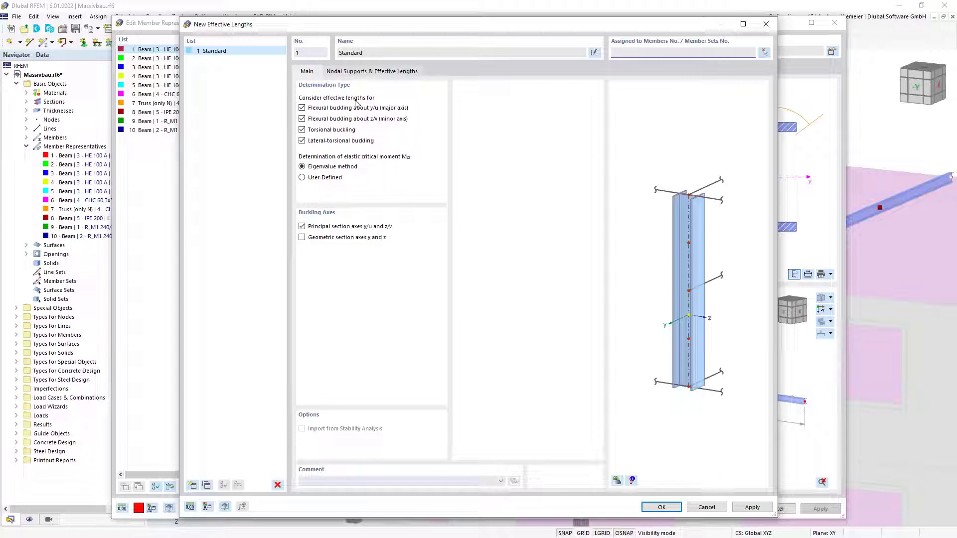
{"action": "left_click", "coordinate": [371, 74]}
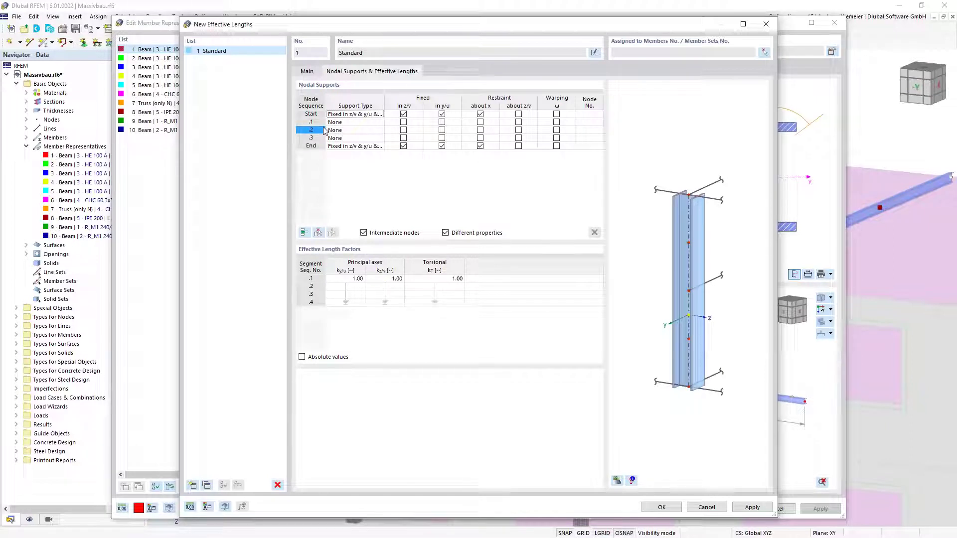
{"action": "left_click", "coordinate": [442, 130]}
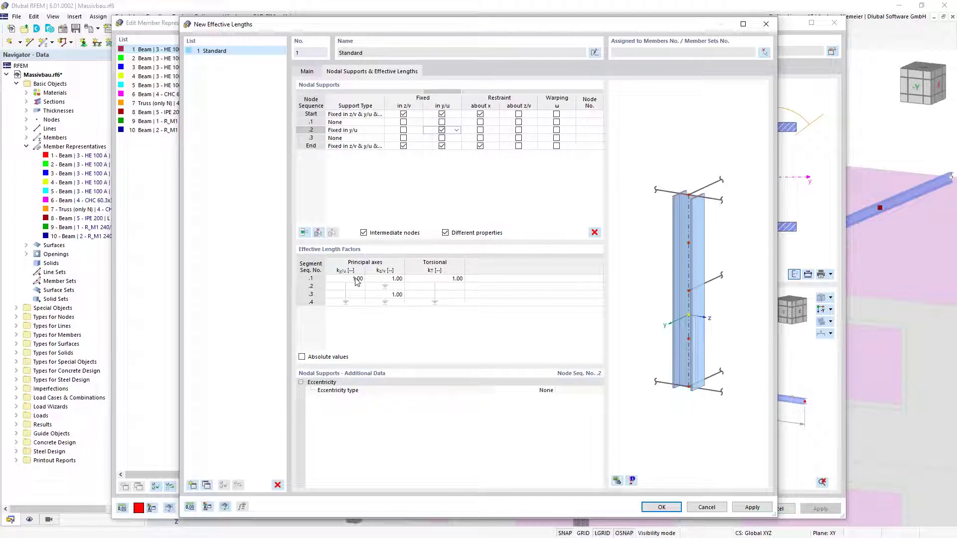
- Review the effective length factors and the eccentricity types for node .2, and assign the effective lengths to the member representative
{"action": "left_click_drag", "start_coordinate": [359, 280], "coordinate": [362, 322]}
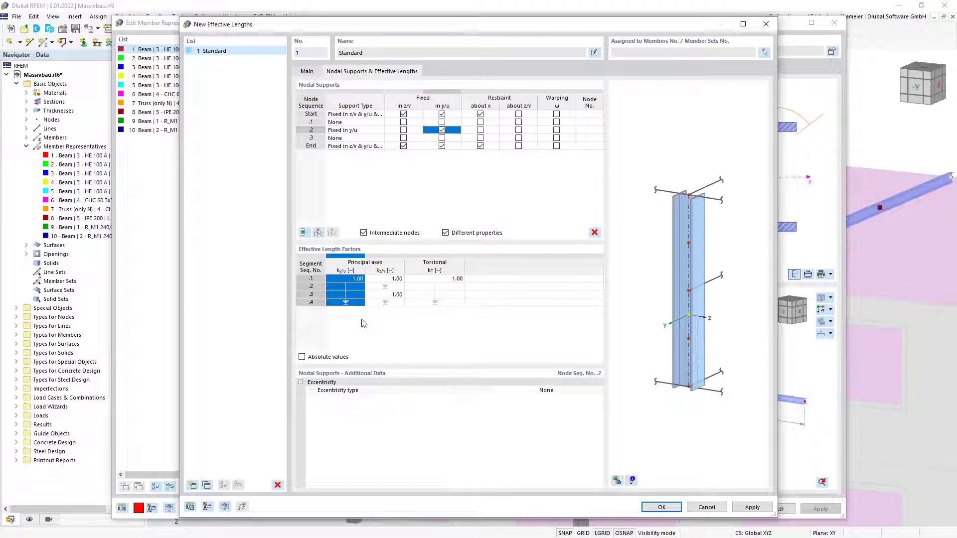
{"action": "left_click", "coordinate": [388, 302]}
{"action": "left_click_drag", "start_coordinate": [455, 279], "coordinate": [455, 312]}
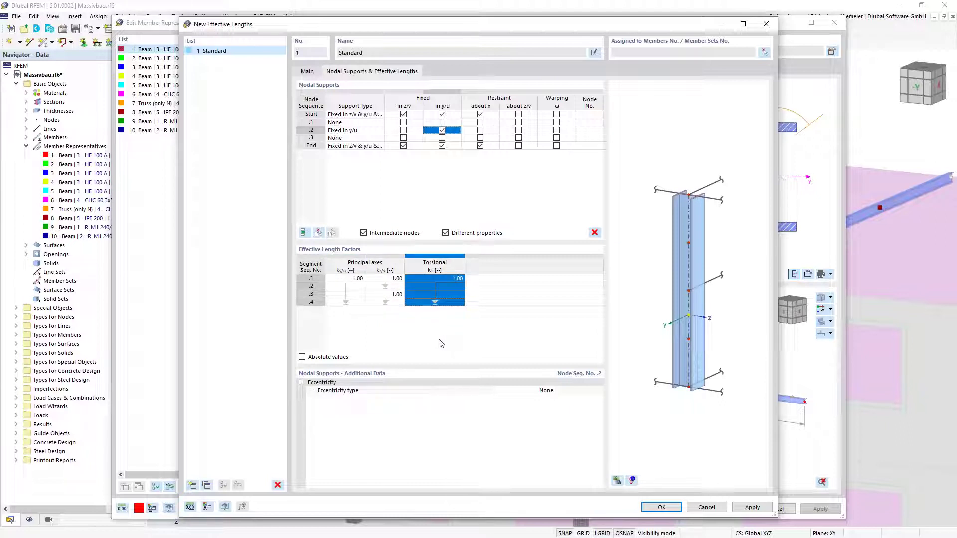
{"action": "left_click", "coordinate": [358, 279]}
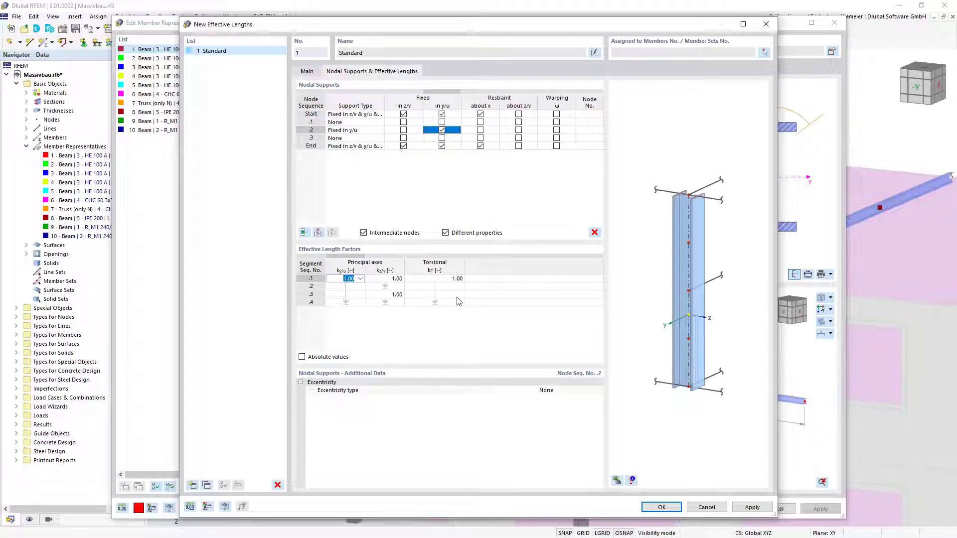
{"action": "left_click", "coordinate": [451, 131]}
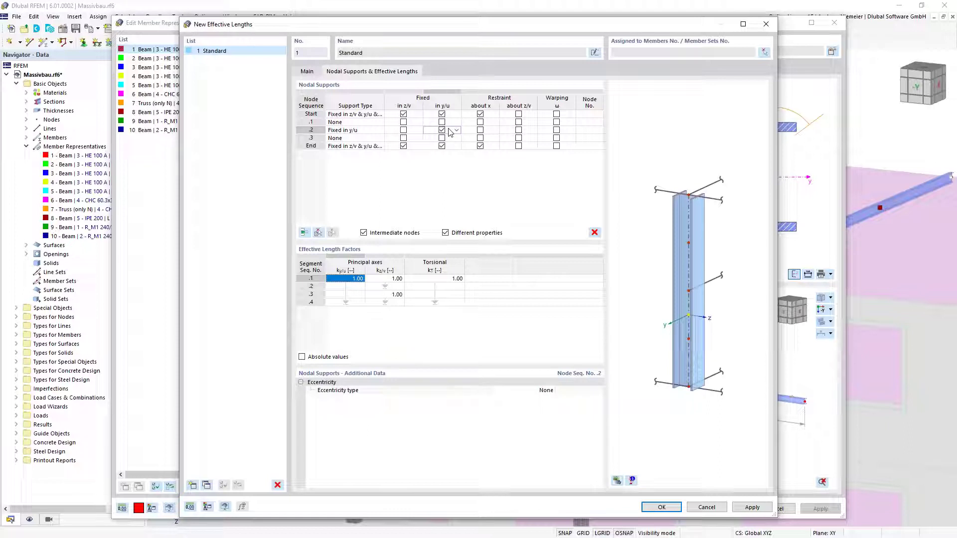
{"action": "left_click", "coordinate": [547, 390]}
{"action": "left_click", "coordinate": [550, 390]}
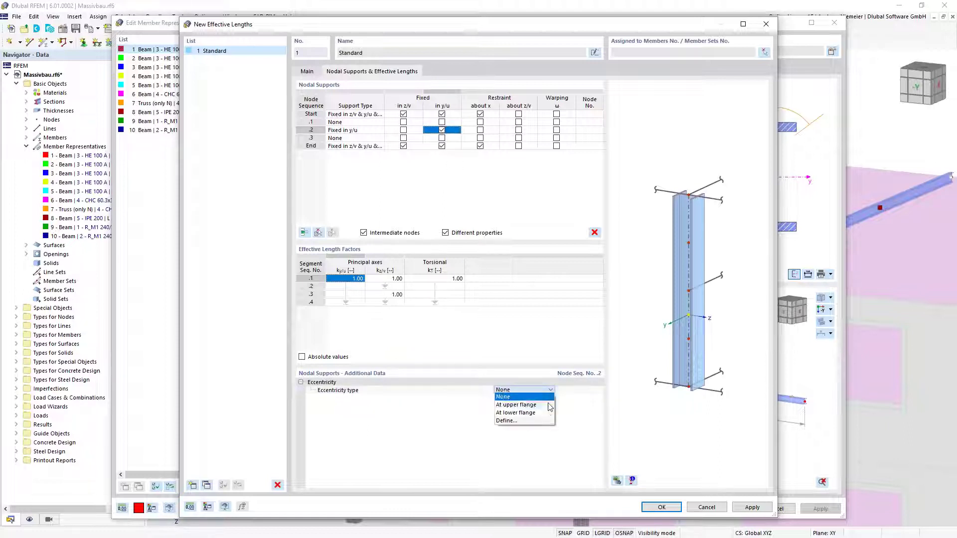
{"action": "left_click", "coordinate": [547, 390]}
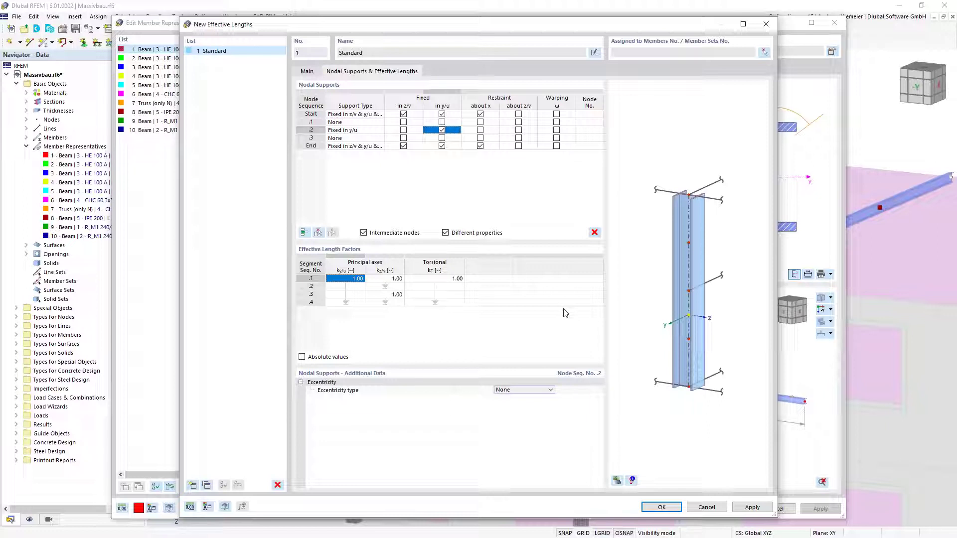
{"action": "left_click", "coordinate": [657, 508]}
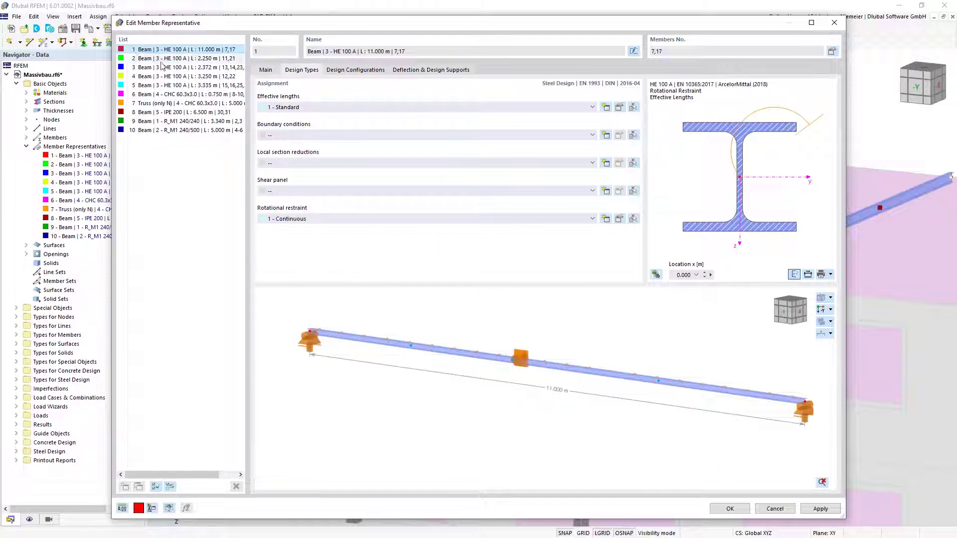
{"action": "left_click", "coordinate": [729, 509]}
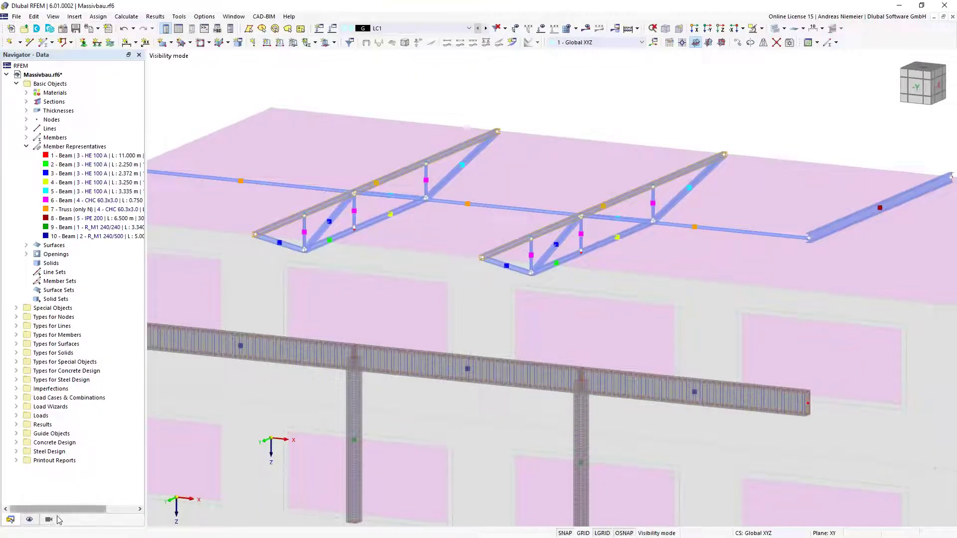
- Turn on the display of types for steel design and inspect the design supports on both upper chords
{"action": "left_click", "coordinate": [30, 519]}
{"action": "left_click", "coordinate": [25, 246]}
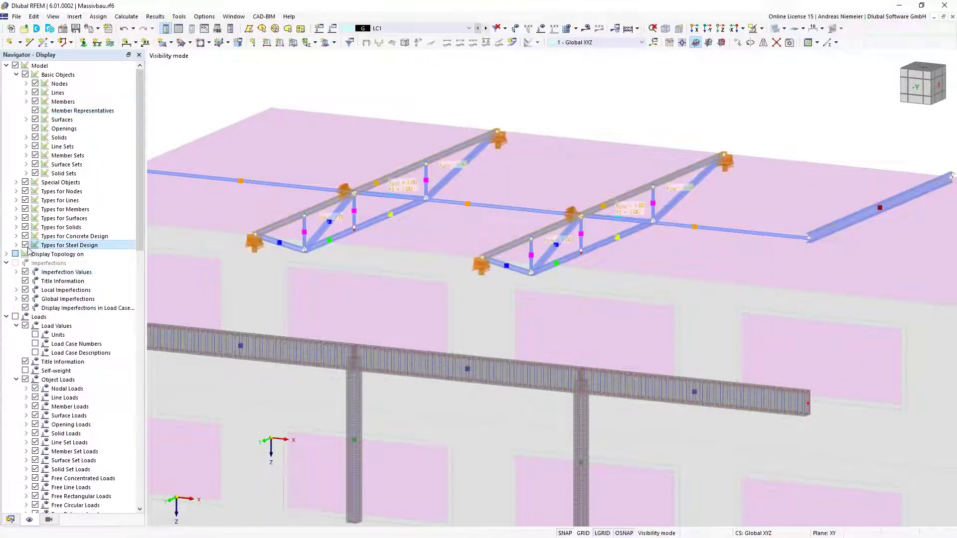
{"action": "middle_click_drag", "start_coordinate": [640, 95], "coordinate": [581, 107]}
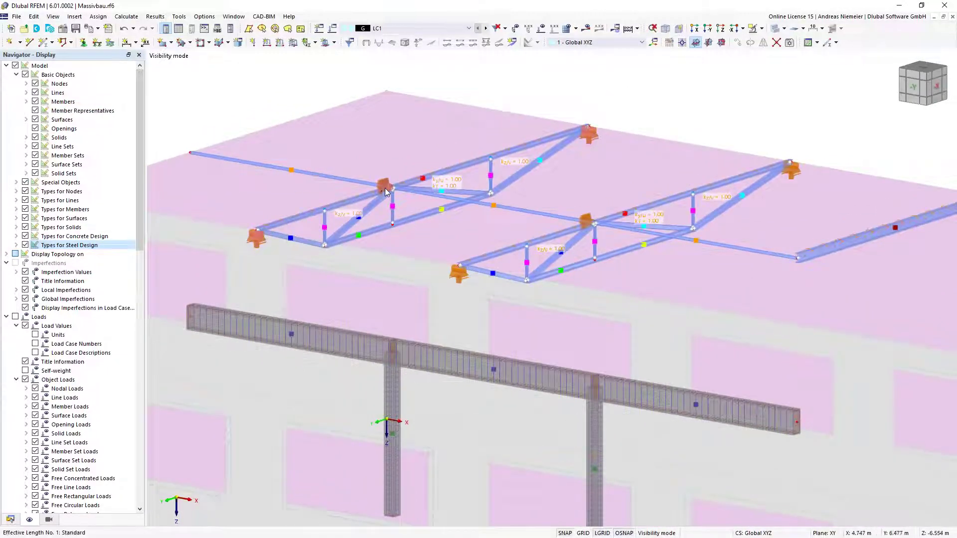
- In the steel design effective lengths 1 - Standard, fix intermediate node .1 in y/u
{"action": "mouse_move", "coordinate": [378, 181]}
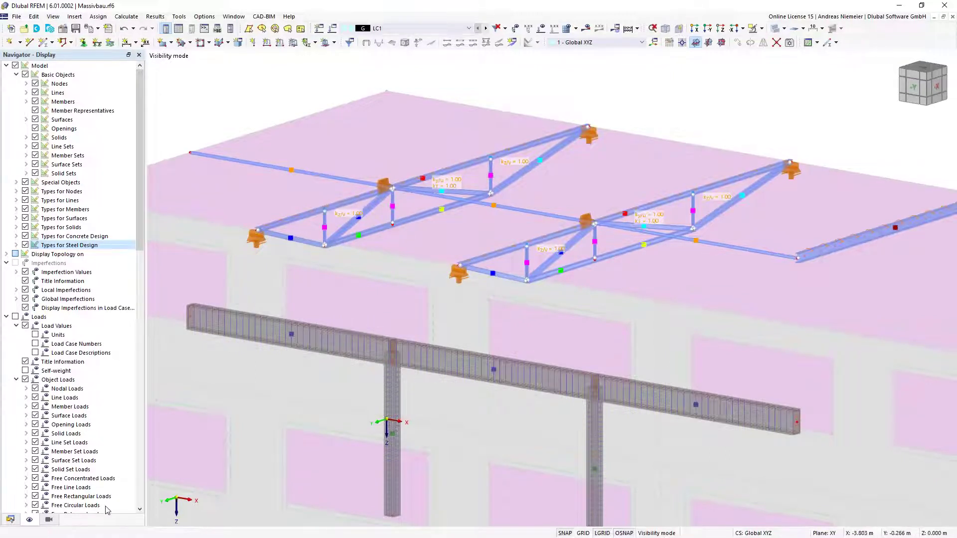
{"action": "left_click", "coordinate": [10, 520]}
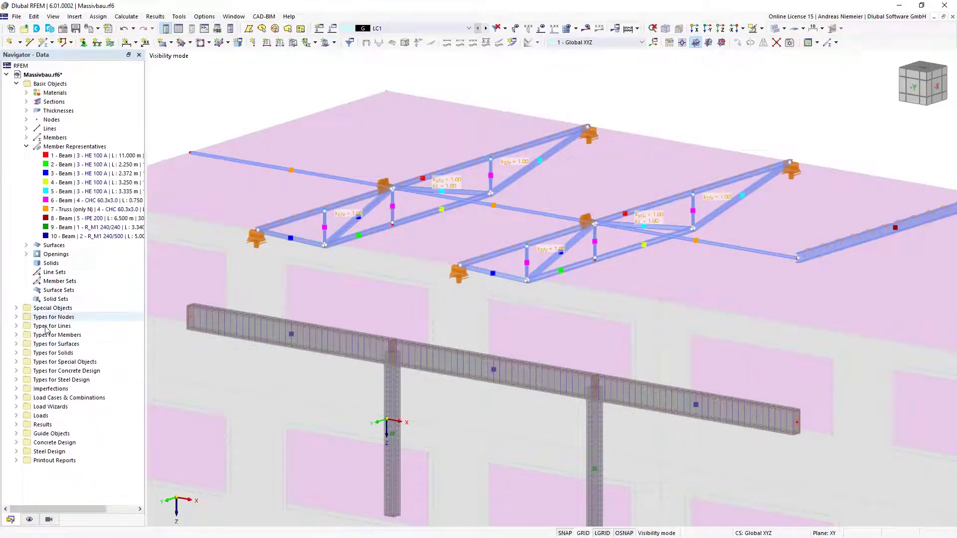
{"action": "left_click", "coordinate": [16, 380]}
{"action": "left_click", "coordinate": [26, 389]}
{"action": "double_click", "coordinate": [62, 398]}
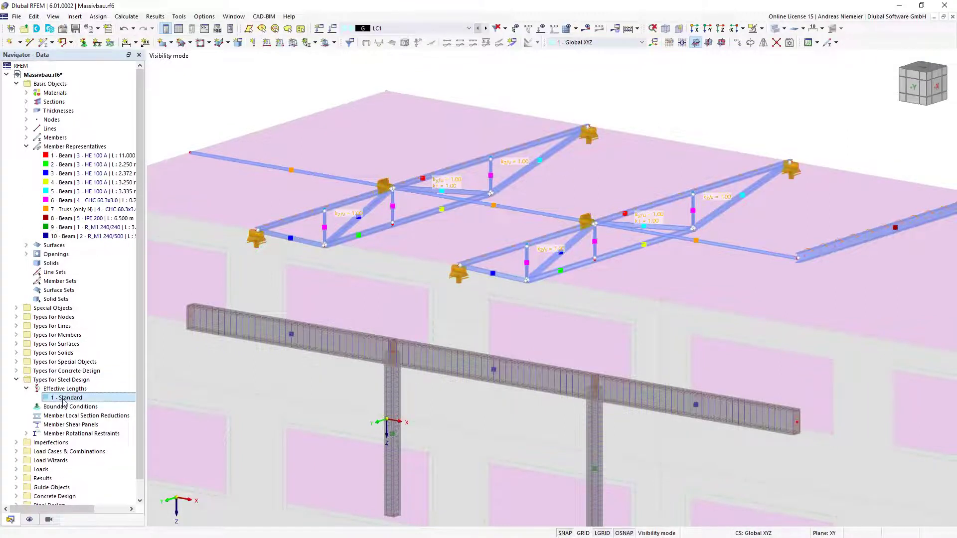
{"action": "left_click", "coordinate": [394, 71]}
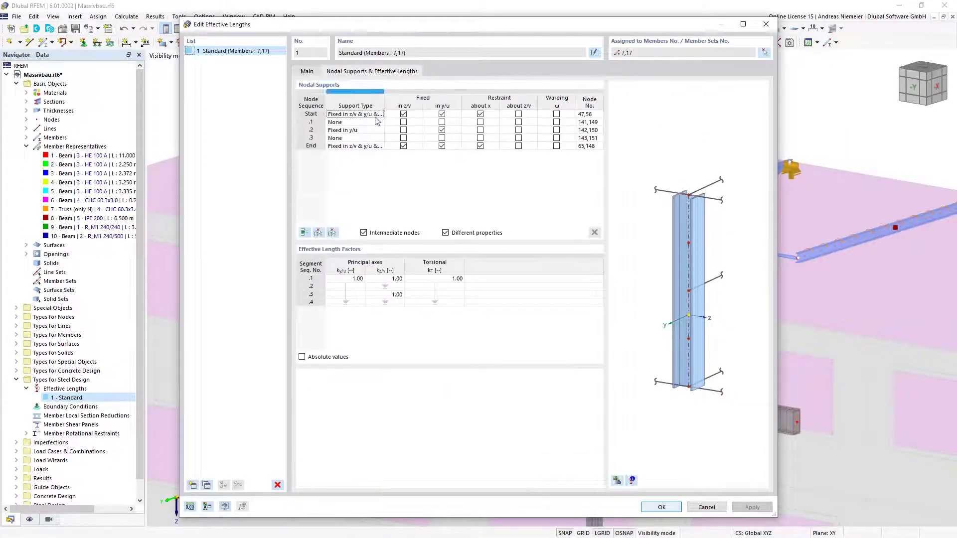
{"action": "left_click", "coordinate": [442, 122]}
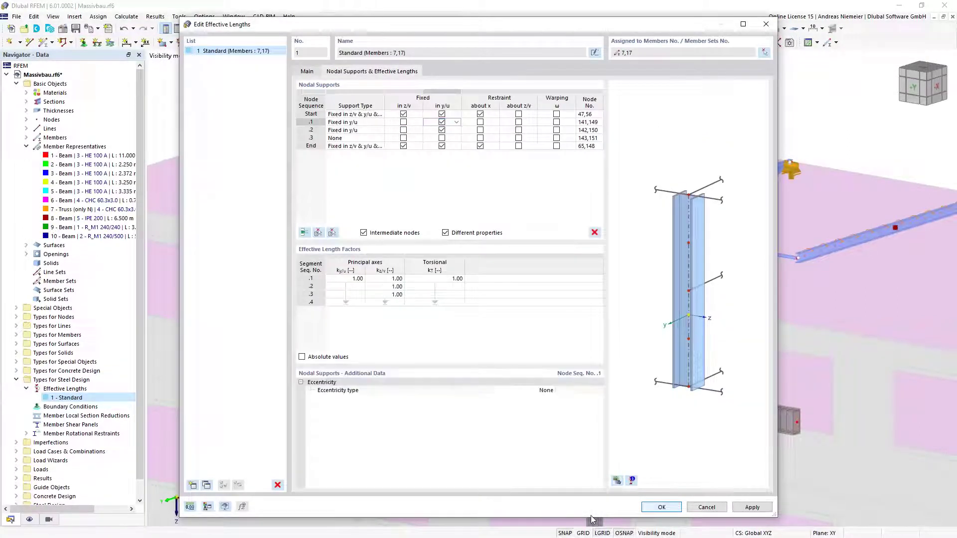
{"action": "left_click", "coordinate": [661, 507]}
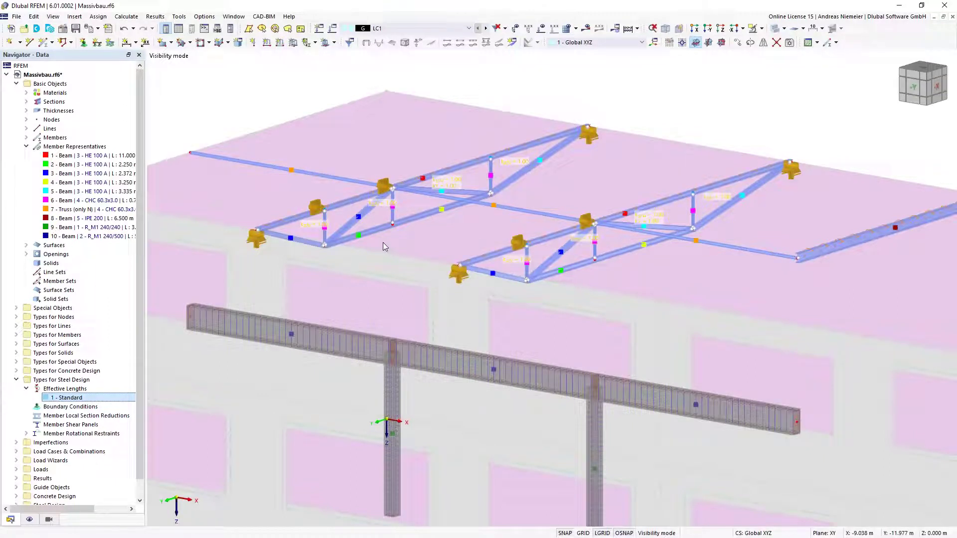
- Remove the y/u fixity of intermediate node .1 from the effective lengths 1 - Standard
{"action": "double_click", "coordinate": [74, 398]}
{"action": "left_click", "coordinate": [405, 73]}
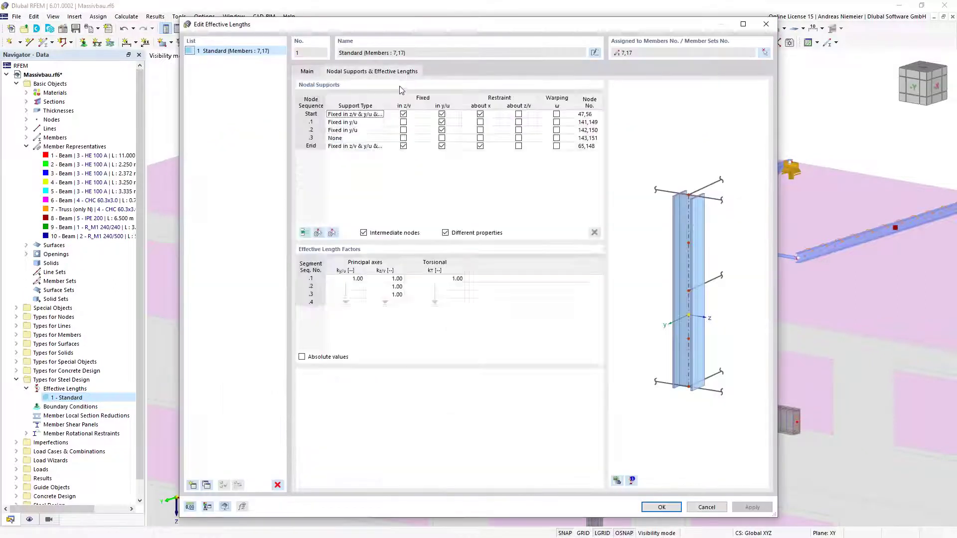
{"action": "left_click", "coordinate": [441, 122]}
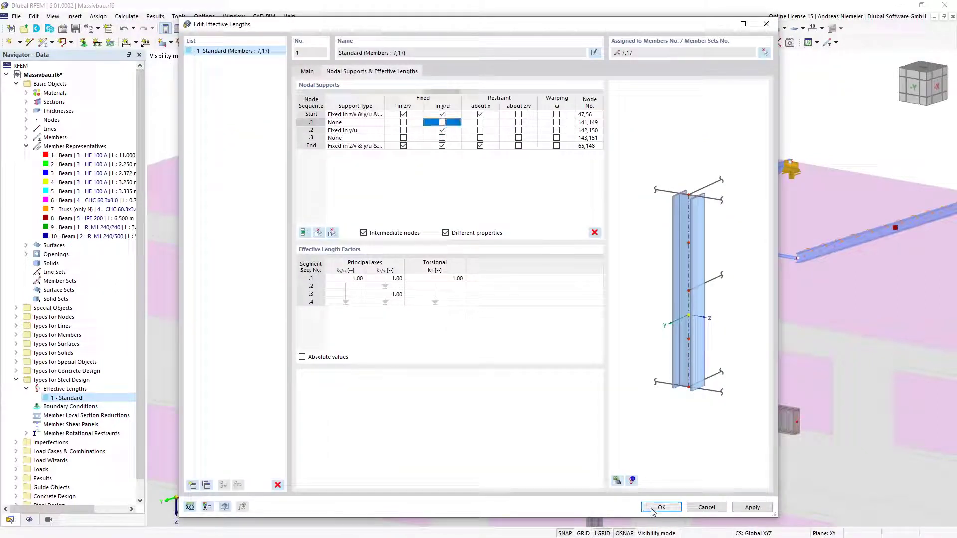
{"action": "key", "text": "Return"}
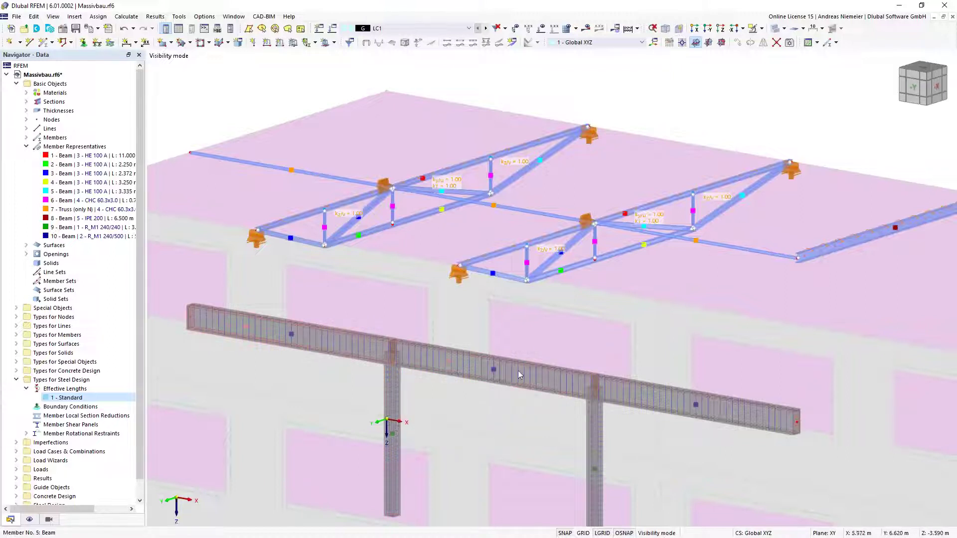
- For the 5.000 m R_M1 240/500 beam member representative, set the longitudinal reinforcement to 4 bars of 20 mm diameter per side
{"action": "double_click", "coordinate": [472, 468]}
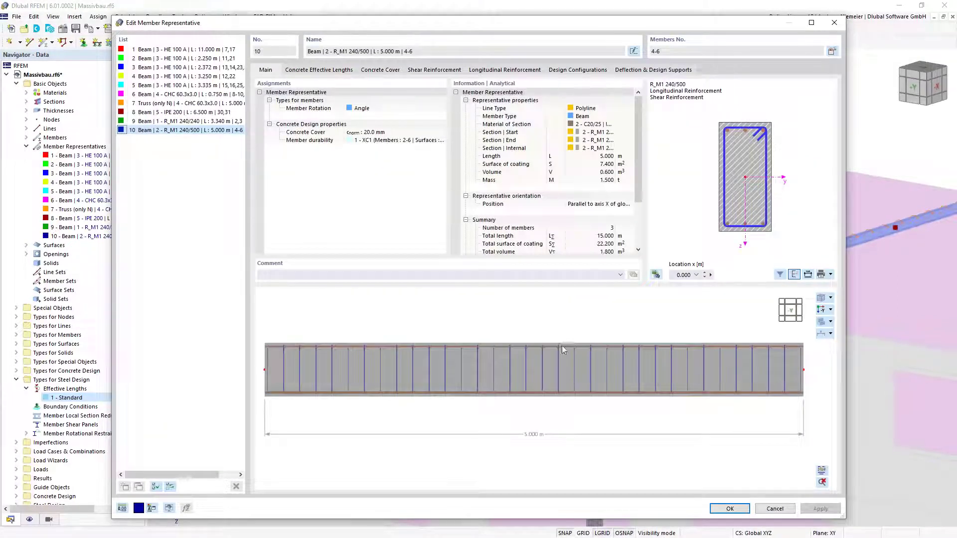
{"action": "left_click", "coordinate": [523, 70]}
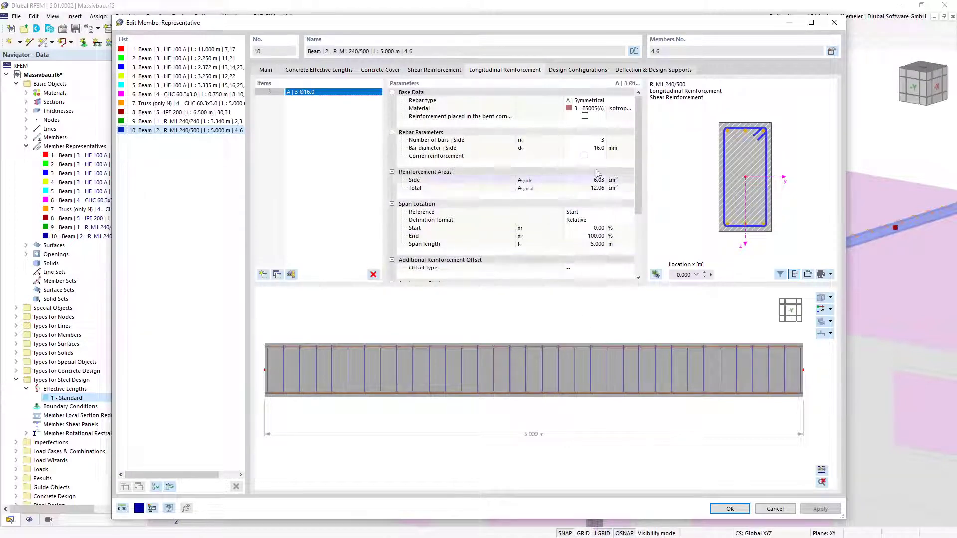
{"action": "left_click", "coordinate": [599, 141]}
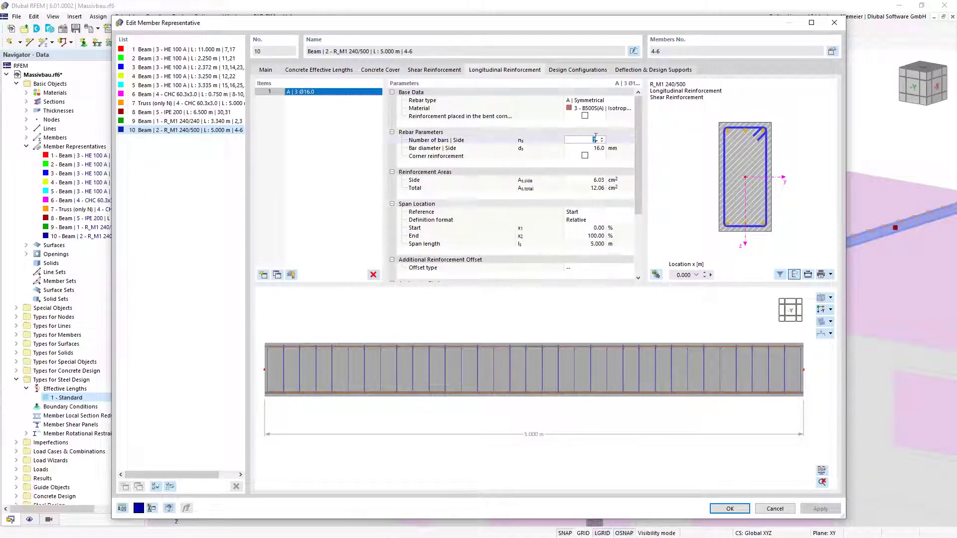
{"action": "type", "text": "4"}
{"action": "left_click", "coordinate": [604, 148]}
{"action": "type", "text": "20"}
{"action": "key", "text": "Return"}
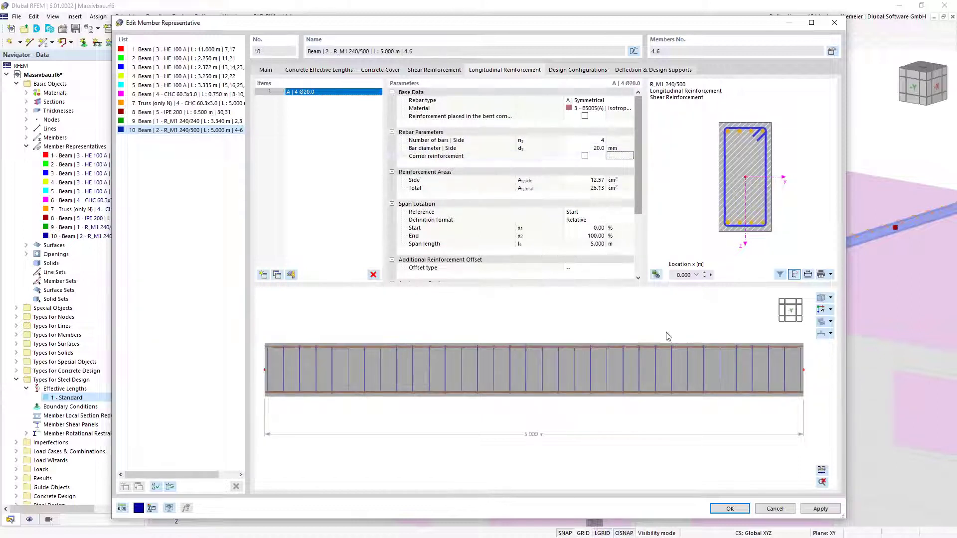
{"action": "left_click", "coordinate": [727, 509]}
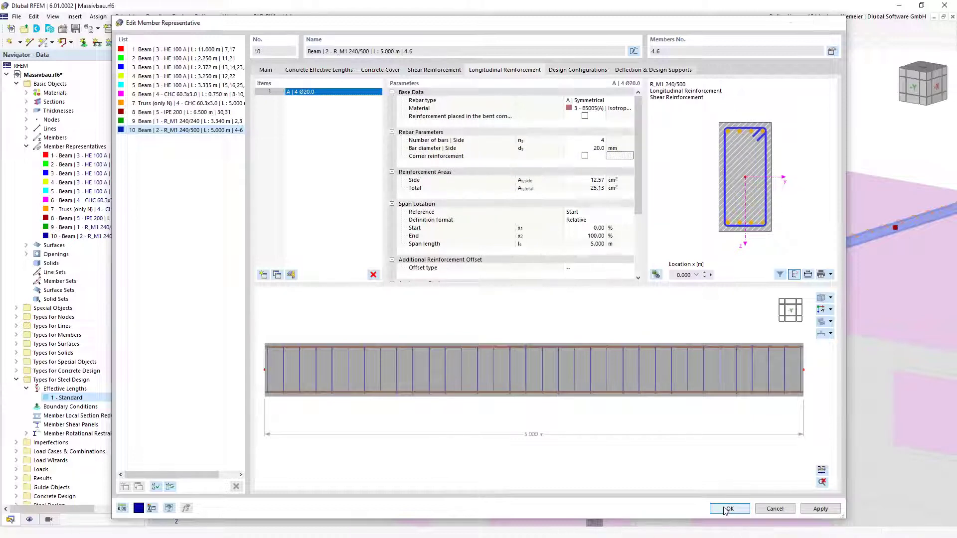
{"action": "scroll", "coordinate": [587, 378], "scroll_direction": "up", "scroll_amount": 4}
{"action": "scroll", "coordinate": [588, 378], "scroll_direction": "up", "scroll_amount": 3}
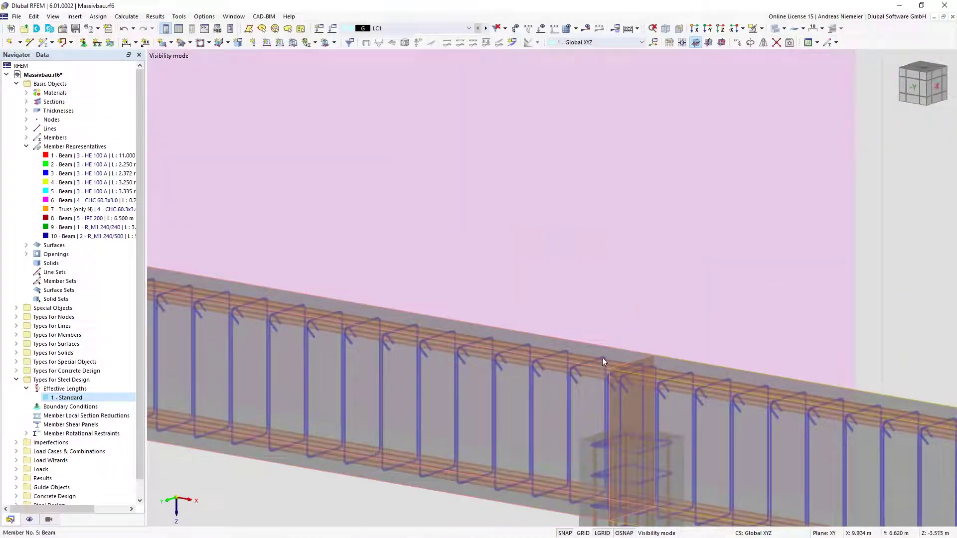
{"action": "scroll", "coordinate": [582, 357], "scroll_direction": "down", "scroll_amount": 6}
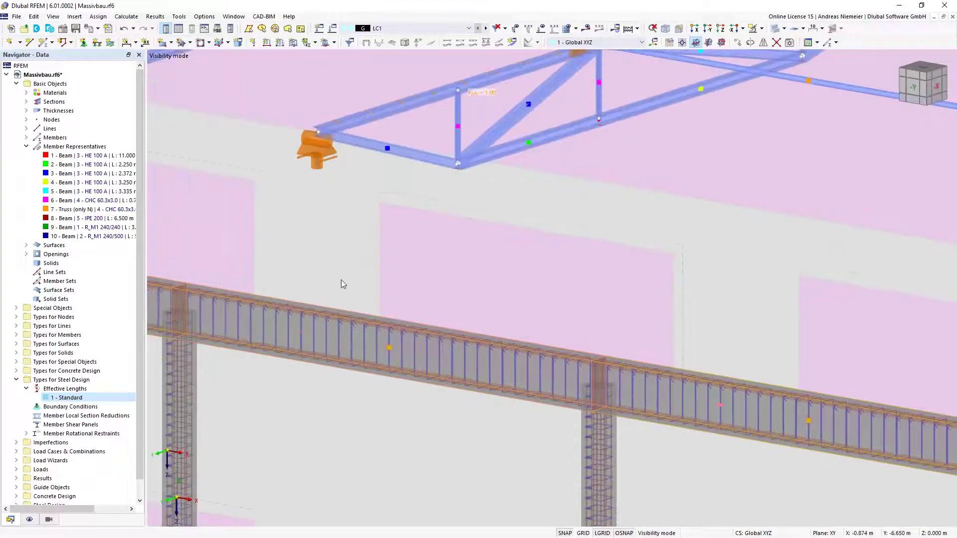
{"action": "scroll", "coordinate": [489, 322], "scroll_direction": "down", "scroll_amount": 3}
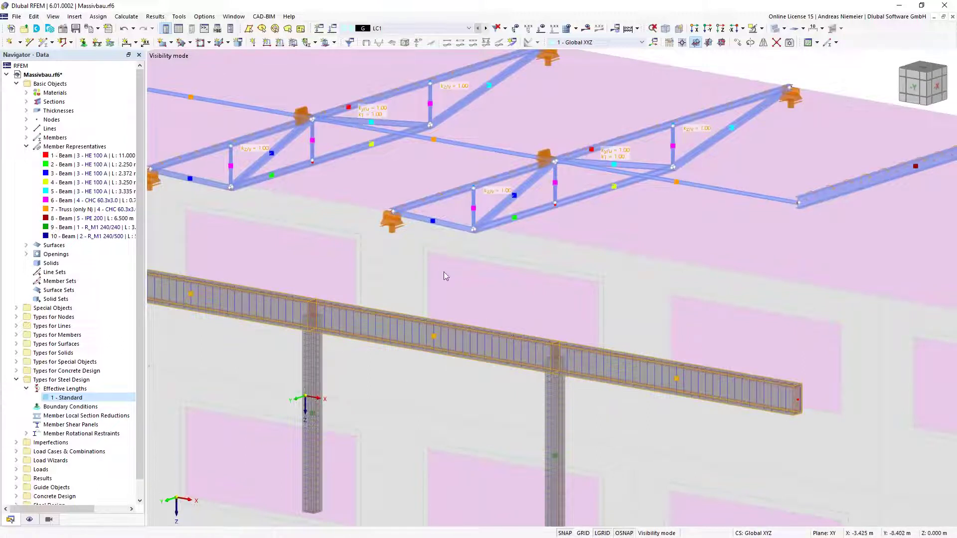
{"action": "scroll", "coordinate": [444, 272], "scroll_direction": "down", "scroll_amount": 3}
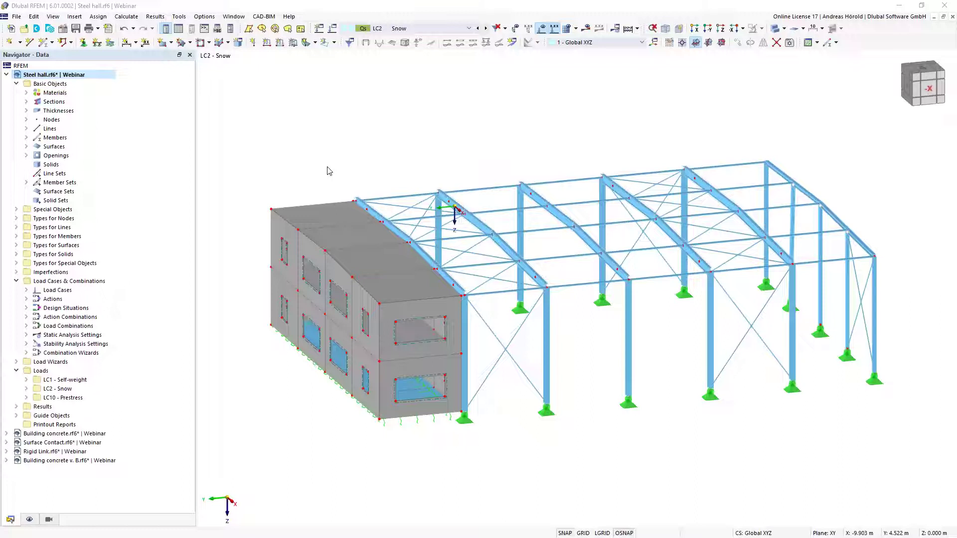
- In the steel hall model, start a new snow load wizard and set its roof type to Duopitch
{"action": "left_click", "coordinate": [74, 17]}
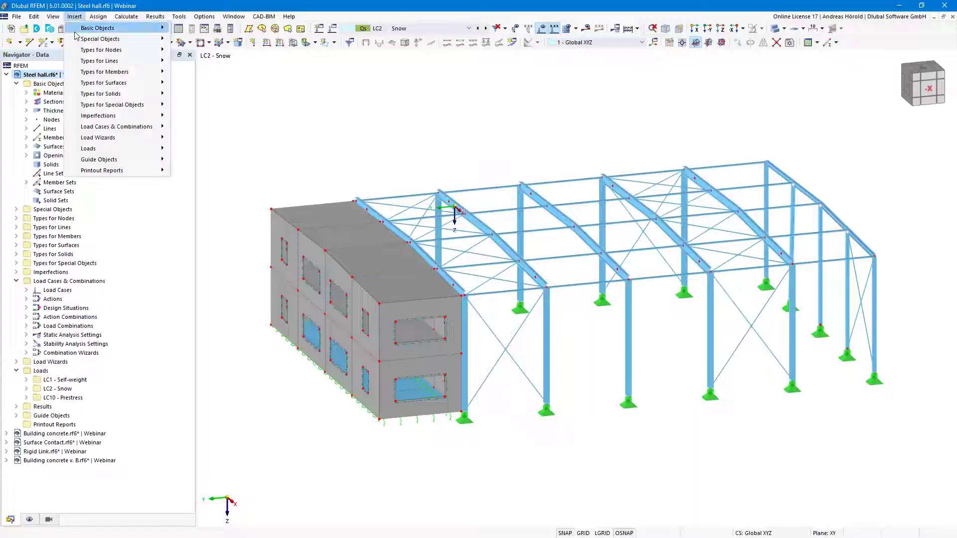
{"action": "mouse_move", "coordinate": [99, 106]}
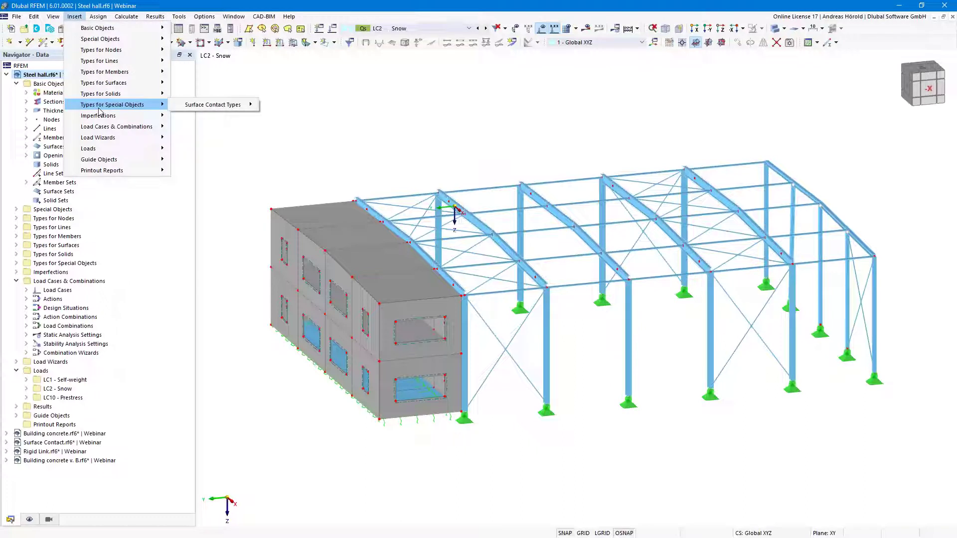
{"action": "mouse_move", "coordinate": [119, 143]}
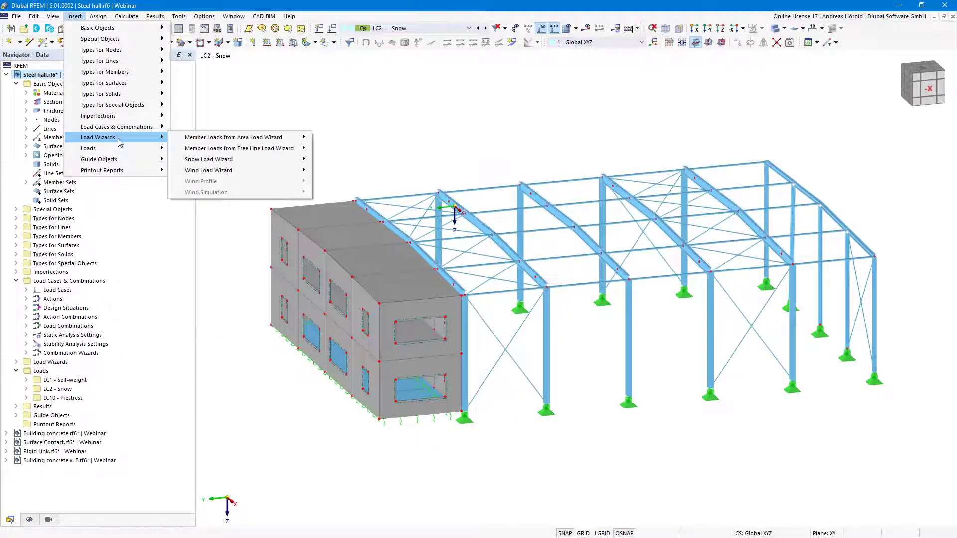
{"action": "mouse_move", "coordinate": [260, 165]}
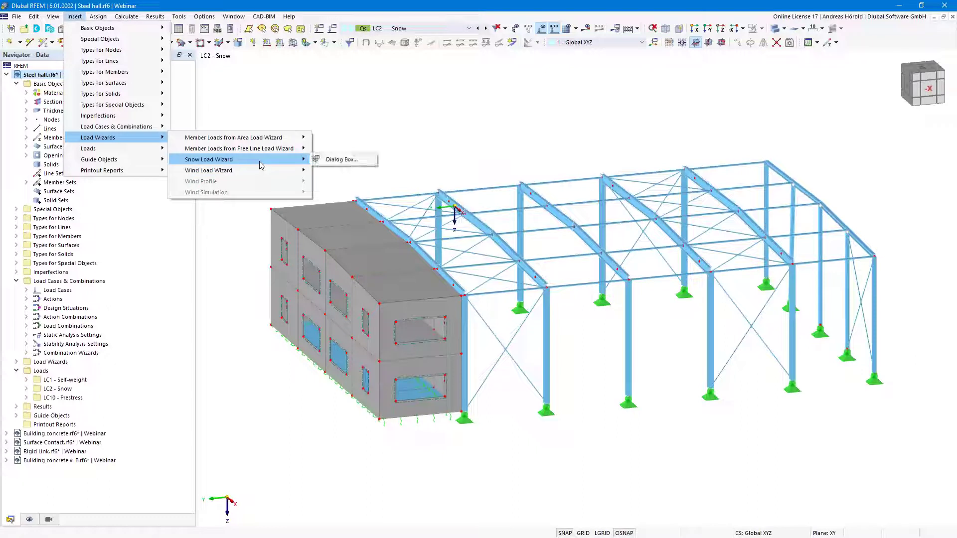
{"action": "left_click", "coordinate": [348, 163]}
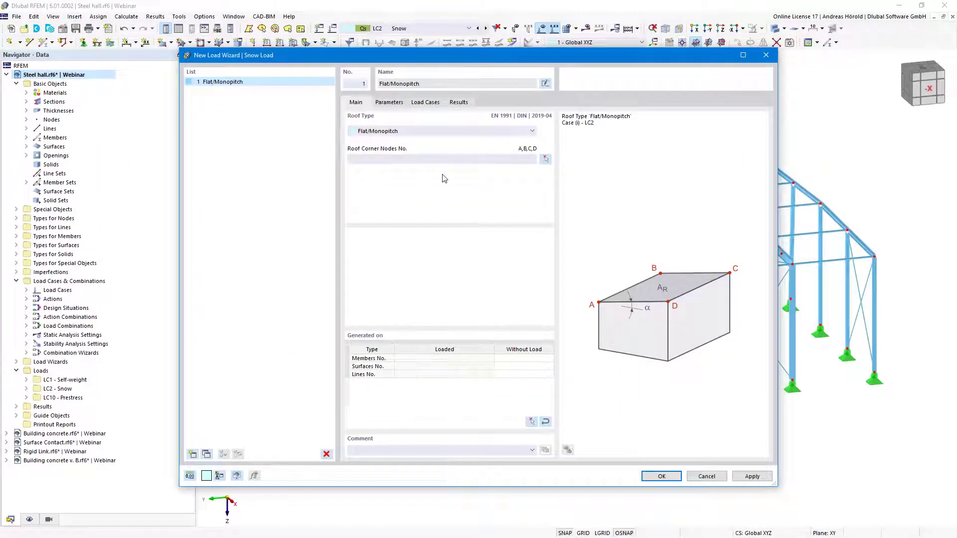
{"action": "left_click", "coordinate": [447, 132]}
{"action": "left_click", "coordinate": [430, 150]}
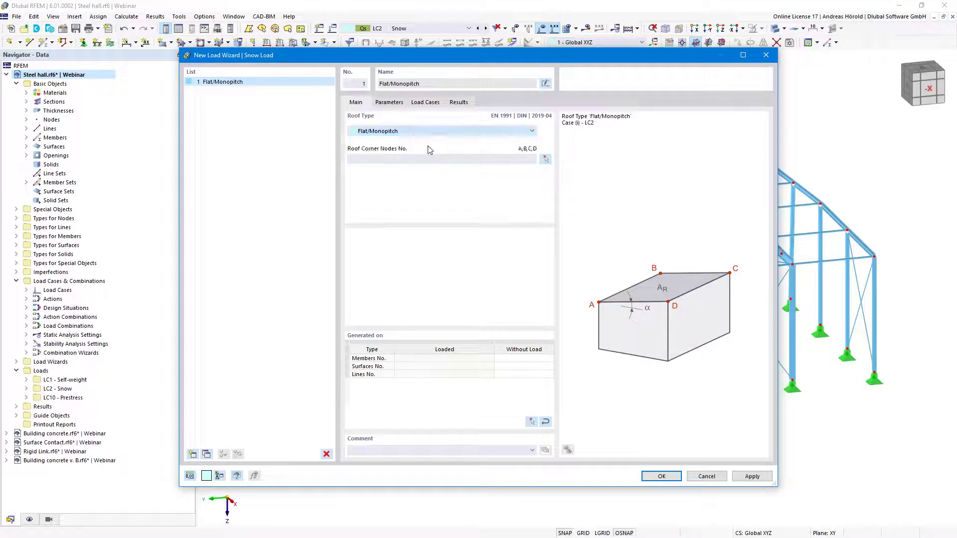
{"action": "key", "text": "Down"}
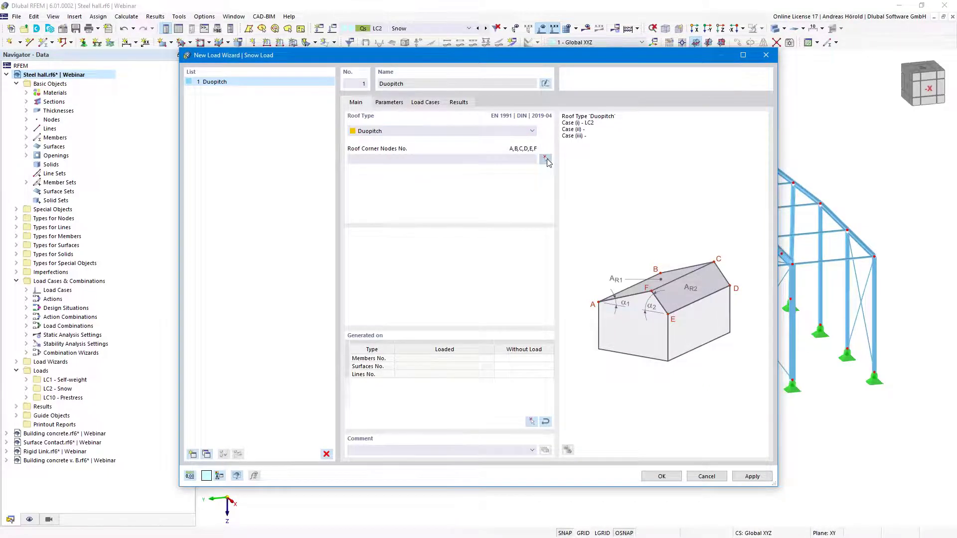
- Assign the hall's six roof corner nodes 74, 66-68, 76 and 75 to the snow load, with Roof 1 and Roof 2 both loaded
{"action": "left_click", "coordinate": [547, 158]}
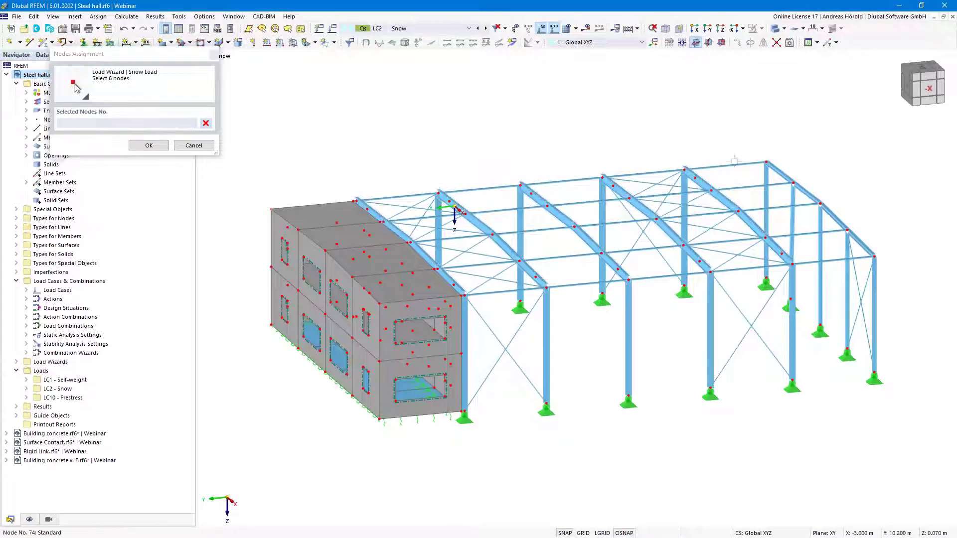
{"action": "left_click", "coordinate": [271, 210]}
{"action": "left_click", "coordinate": [767, 163]}
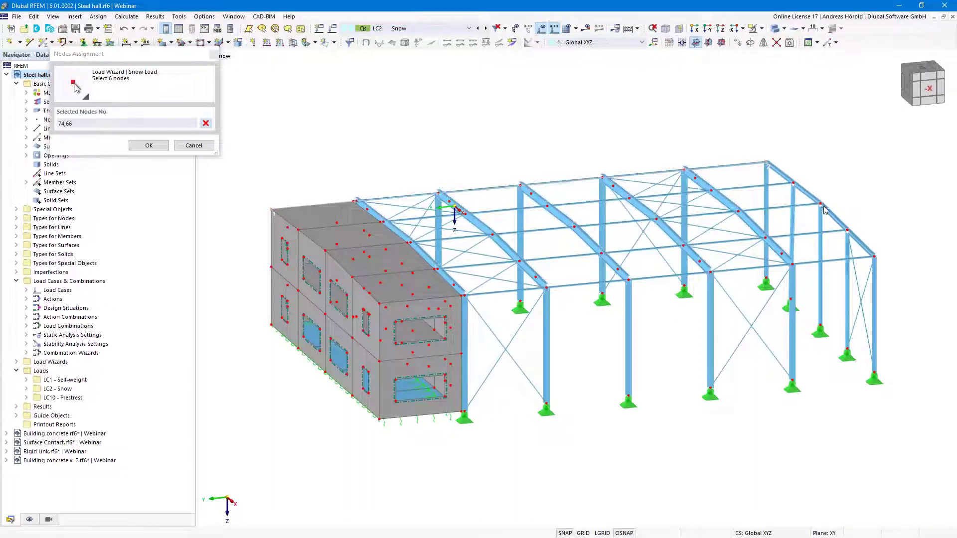
{"action": "left_click", "coordinate": [820, 204]}
{"action": "left_click", "coordinate": [874, 256]}
{"action": "left_click", "coordinate": [380, 303]}
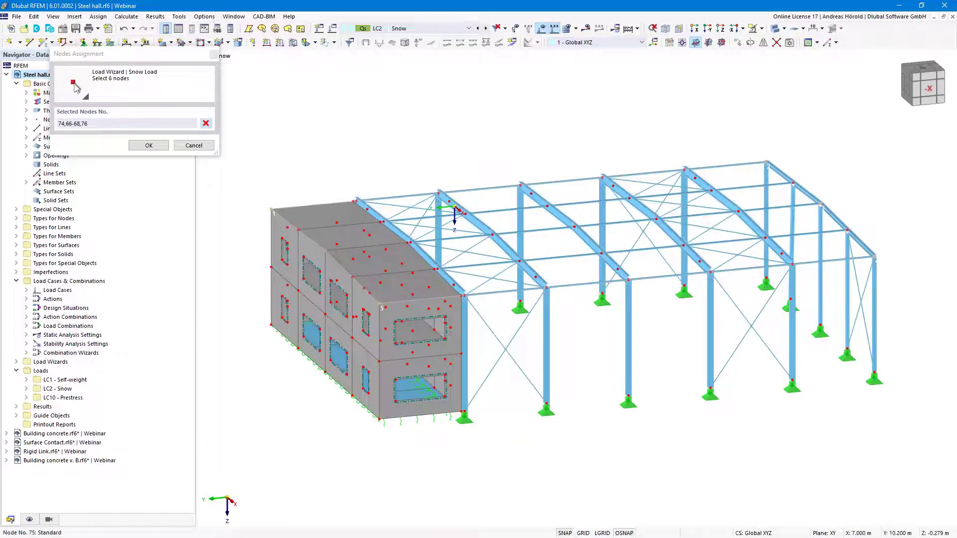
{"action": "left_click", "coordinate": [325, 252]}
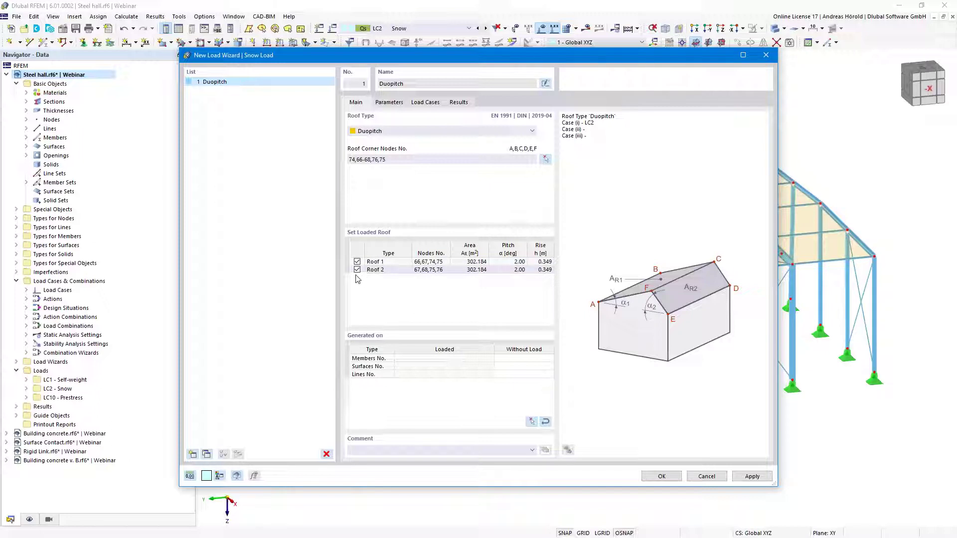
{"action": "left_click", "coordinate": [358, 270]}
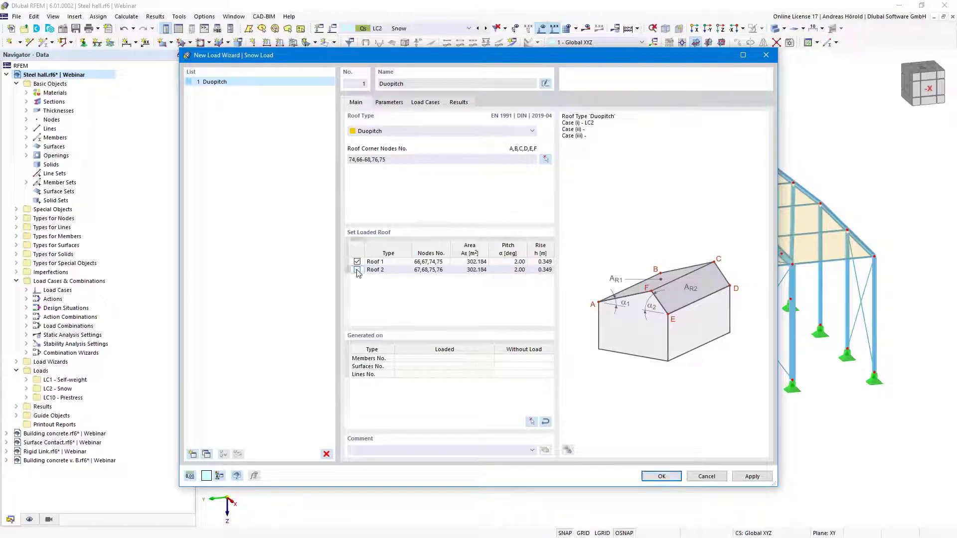
{"action": "left_click", "coordinate": [357, 270]}
- Start picking the objects without snow load and limit the visibility to the Truss (only N) and Tension member types
{"action": "left_click", "coordinate": [528, 359]}
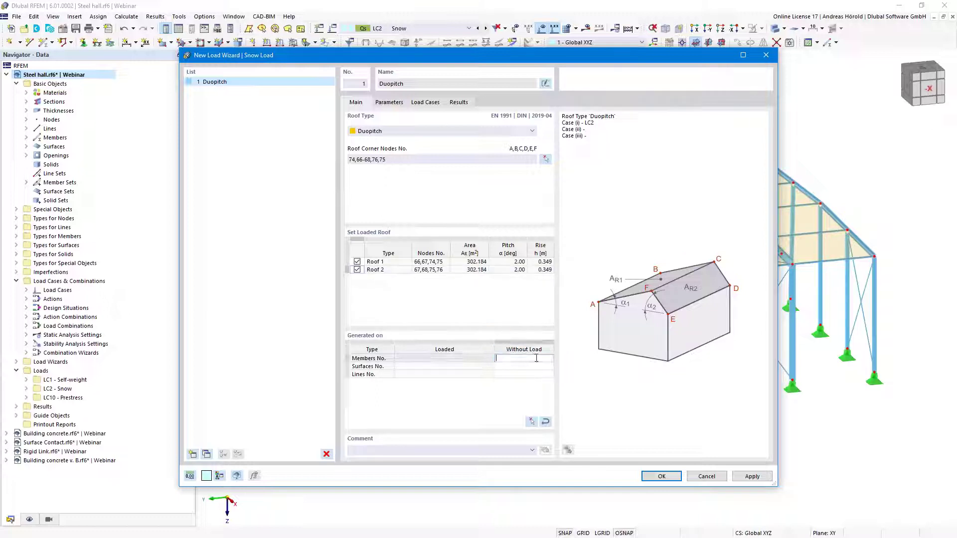
{"action": "left_click", "coordinate": [532, 423]}
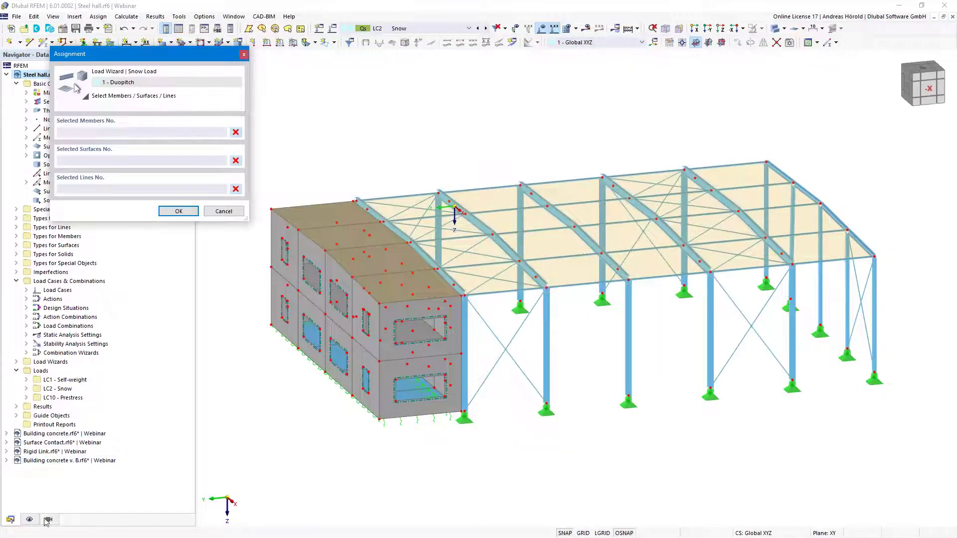
{"action": "left_click", "coordinate": [48, 521]}
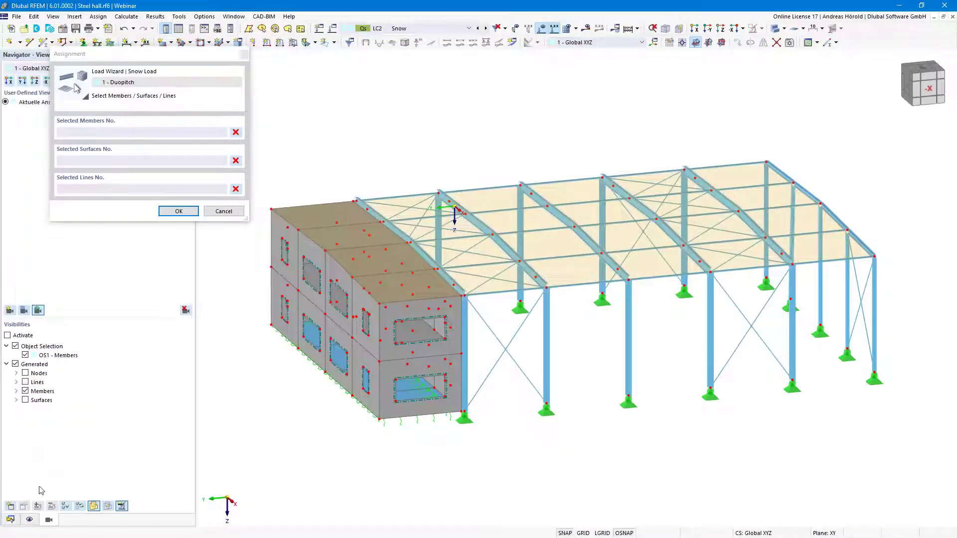
{"action": "left_click", "coordinate": [16, 391]}
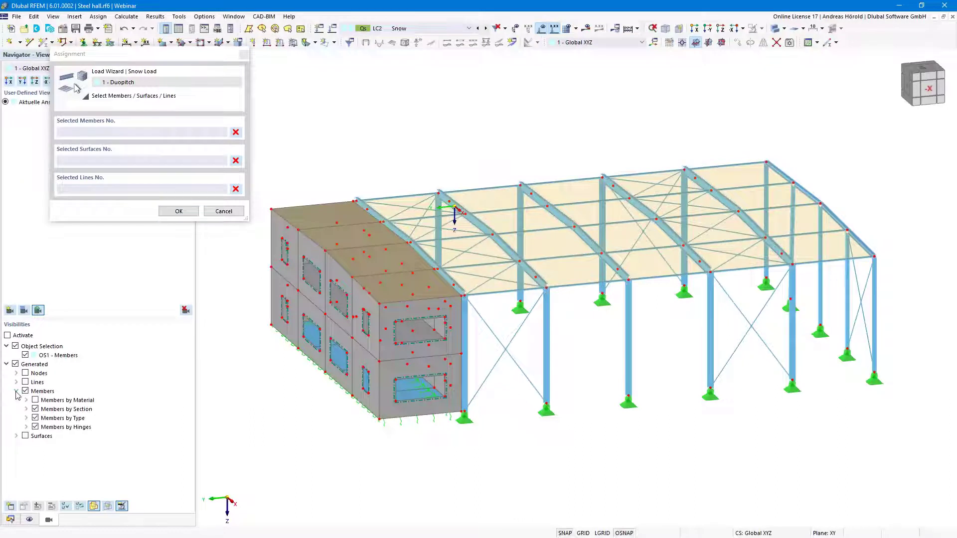
{"action": "left_click", "coordinate": [27, 419]}
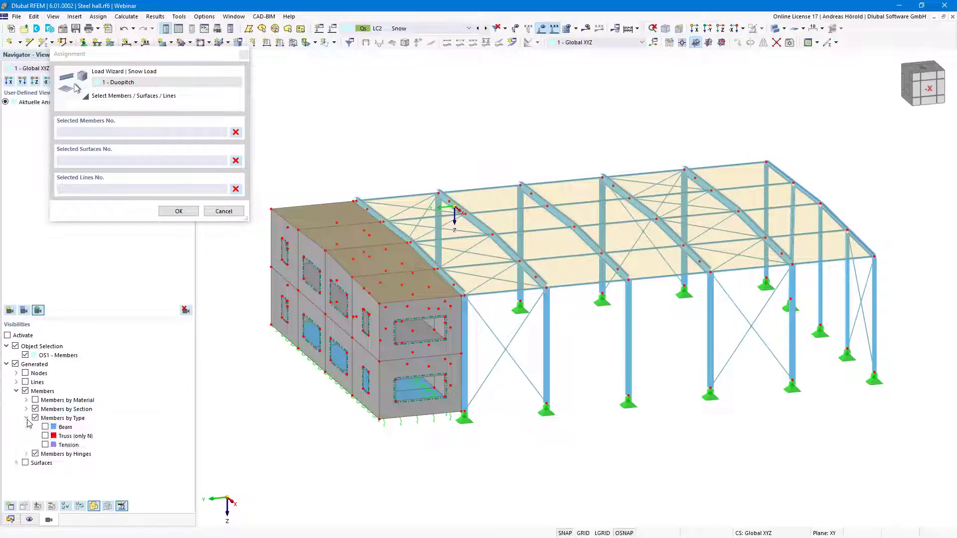
{"action": "left_click", "coordinate": [46, 438]}
{"action": "left_click", "coordinate": [45, 445]}
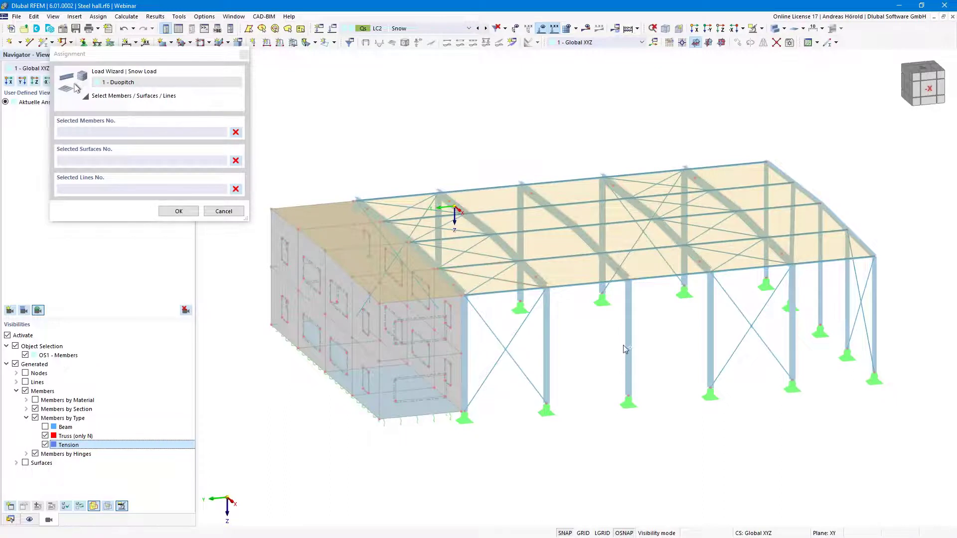
- Exclude the roof's truss and tension members 59-63, 65-69, 71-75, 77-81, 83-87 and 101-116 from the snow load
{"action": "scroll", "coordinate": [625, 349], "scroll_direction": "up", "scroll_amount": 3}
{"action": "middle_click_drag", "start_coordinate": [624, 342], "coordinate": [574, 312]}
{"action": "scroll", "coordinate": [574, 313], "scroll_direction": "up", "scroll_amount": 1}
{"action": "scroll", "coordinate": [574, 312], "scroll_direction": "down", "scroll_amount": 3}
{"action": "left_click_drag", "start_coordinate": [319, 247], "coordinate": [870, 168]}
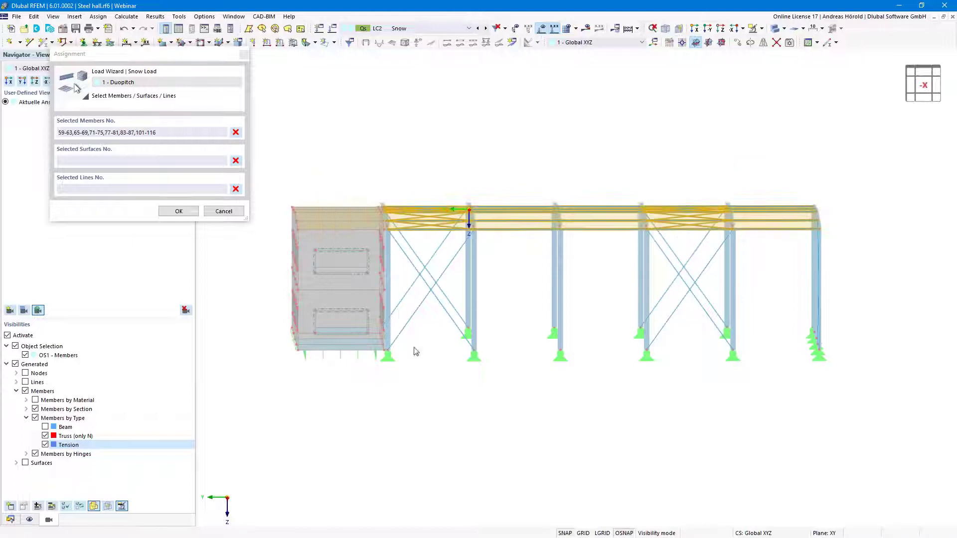
{"action": "left_click", "coordinate": [177, 211]}
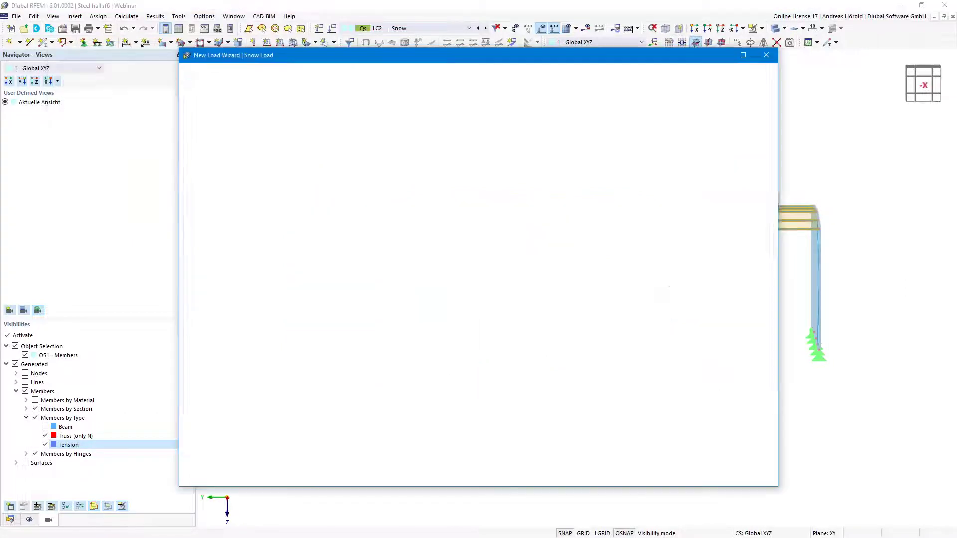
- Review the location-based snow load parameters and try the manual snow load definition option
{"action": "left_click", "coordinate": [387, 102]}
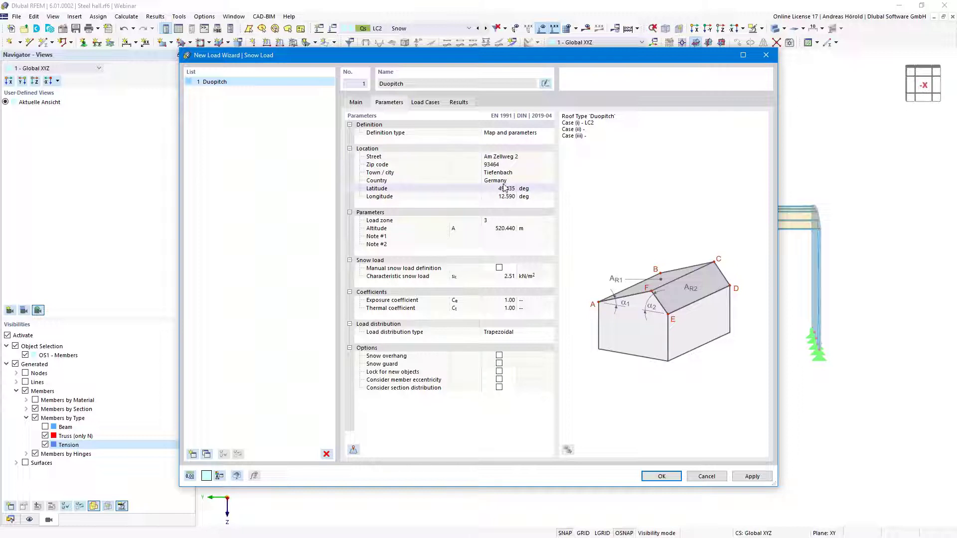
{"action": "left_click", "coordinate": [499, 268]}
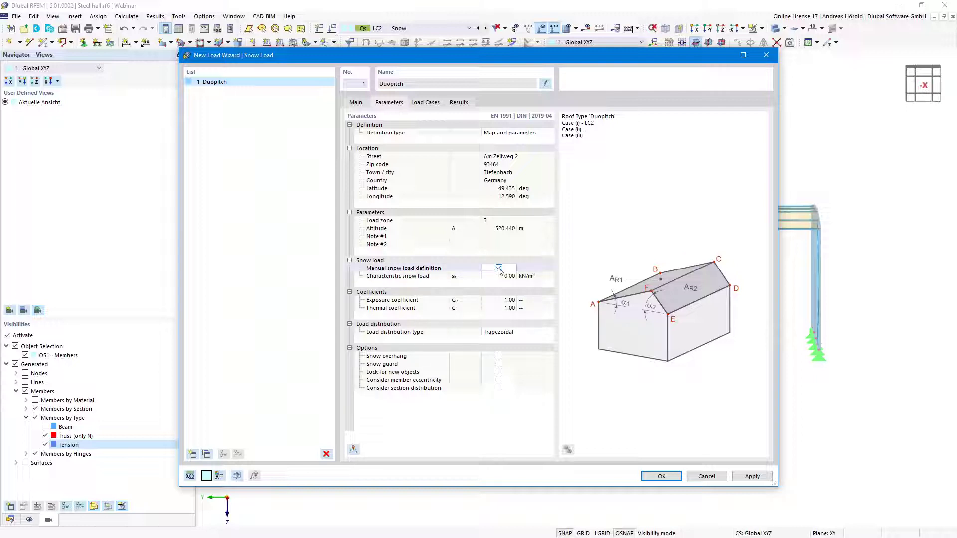
{"action": "left_click", "coordinate": [499, 268]}
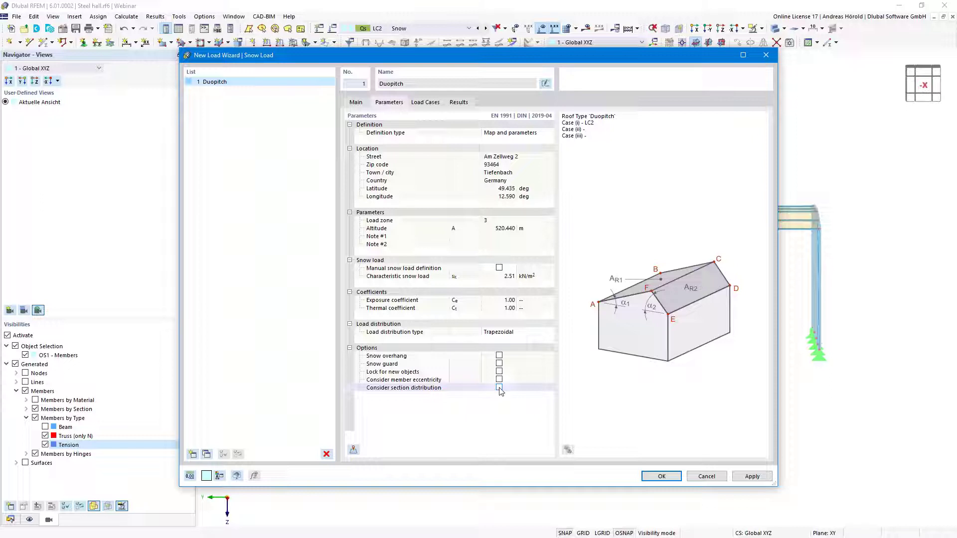
- Generate the snow load only for Case (i) into LC2 - Snow, and deactivate the visibility filter to view the loaded hall
{"action": "left_click", "coordinate": [427, 103]}
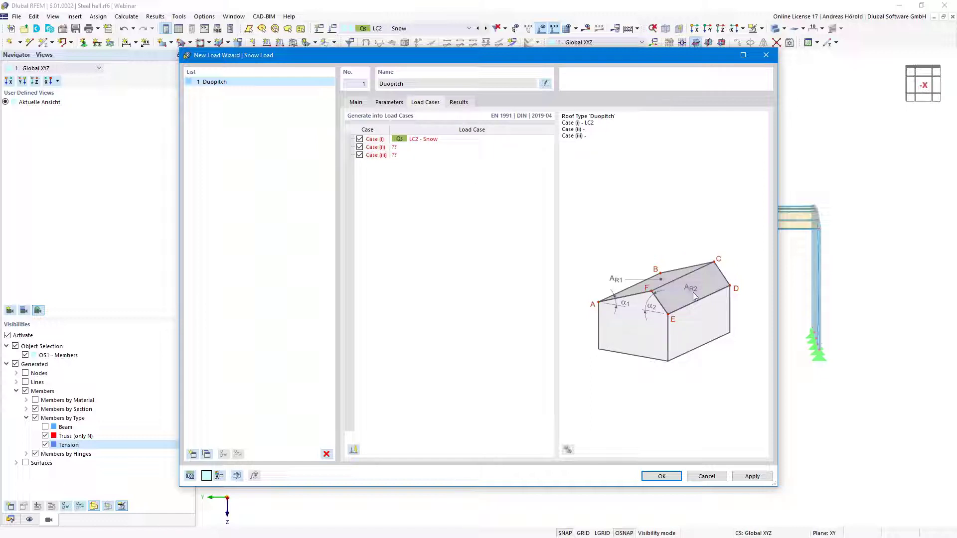
{"action": "left_click", "coordinate": [360, 148]}
{"action": "left_click", "coordinate": [360, 148]}
{"action": "left_click", "coordinate": [360, 155]}
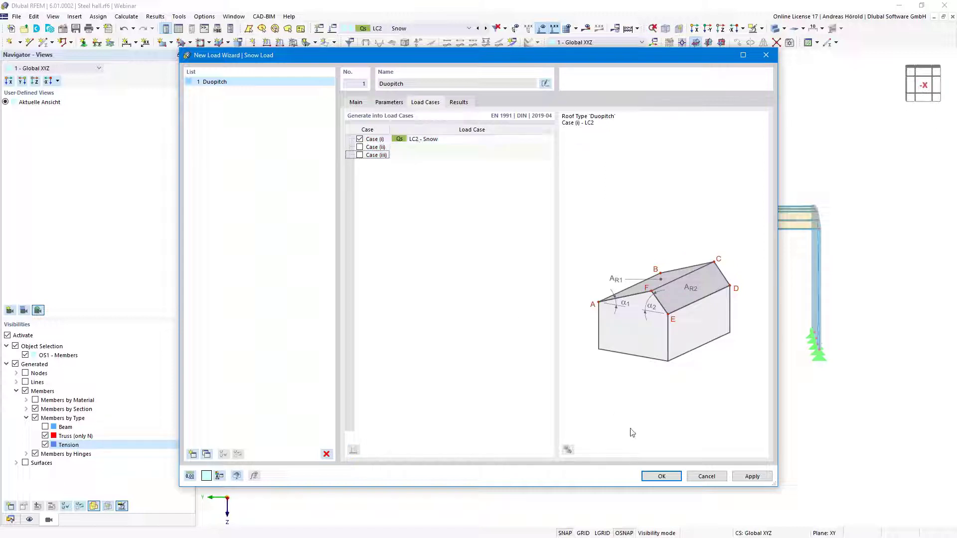
{"action": "left_click", "coordinate": [663, 477]}
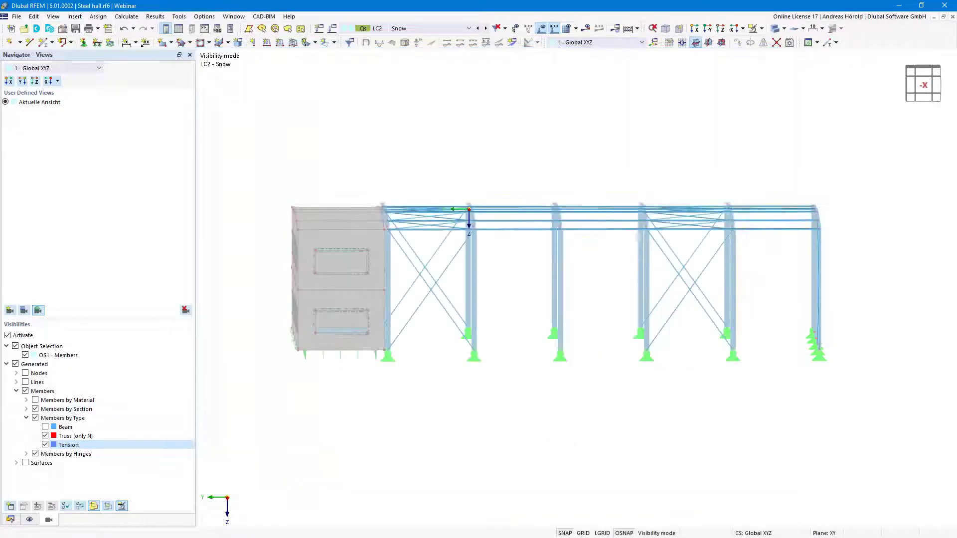
{"action": "left_click", "coordinate": [7, 336]}
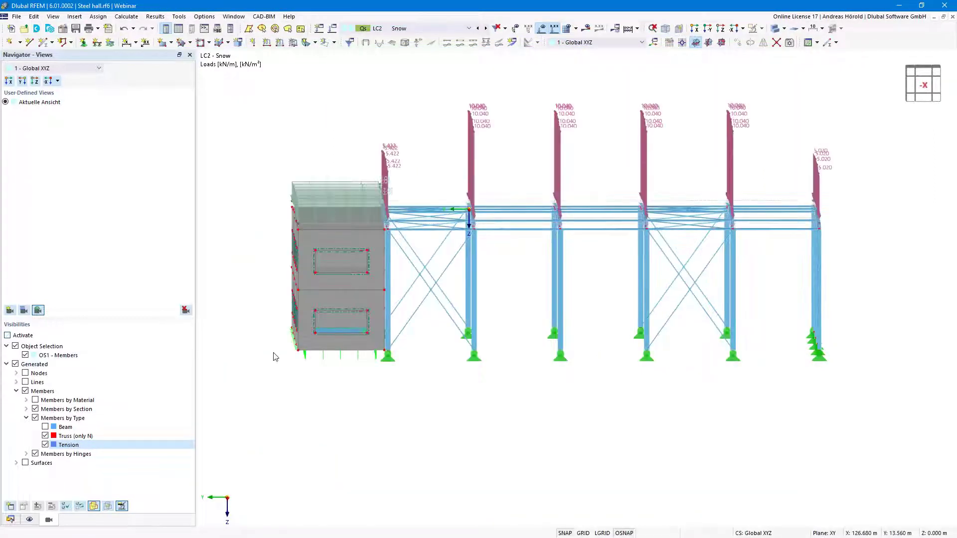
{"action": "middle_click_drag", "start_coordinate": [270, 396], "coordinate": [305, 442], "text": "ctrl"}
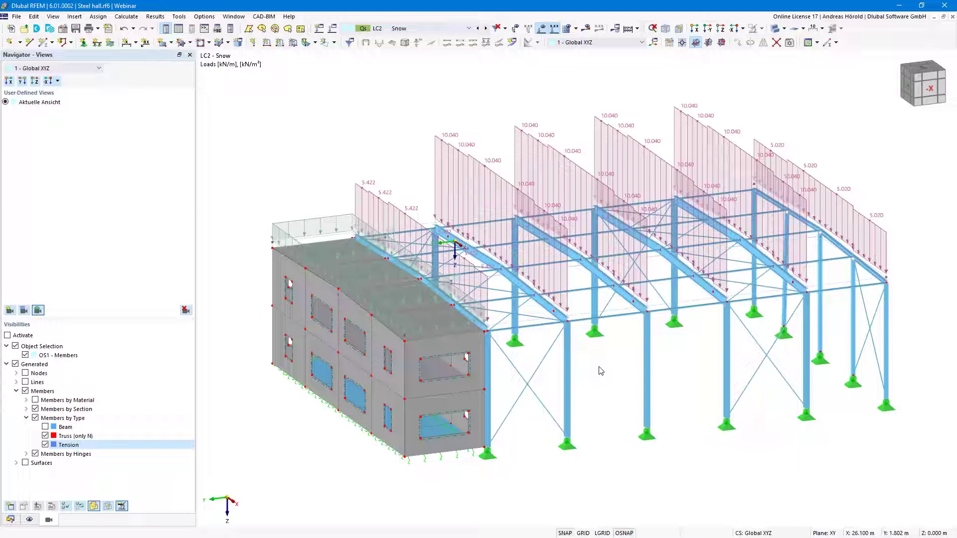
- Switch to the Surface Contact model and bring the two stacked plates at the column base into close view
{"action": "left_click", "coordinate": [10, 520]}
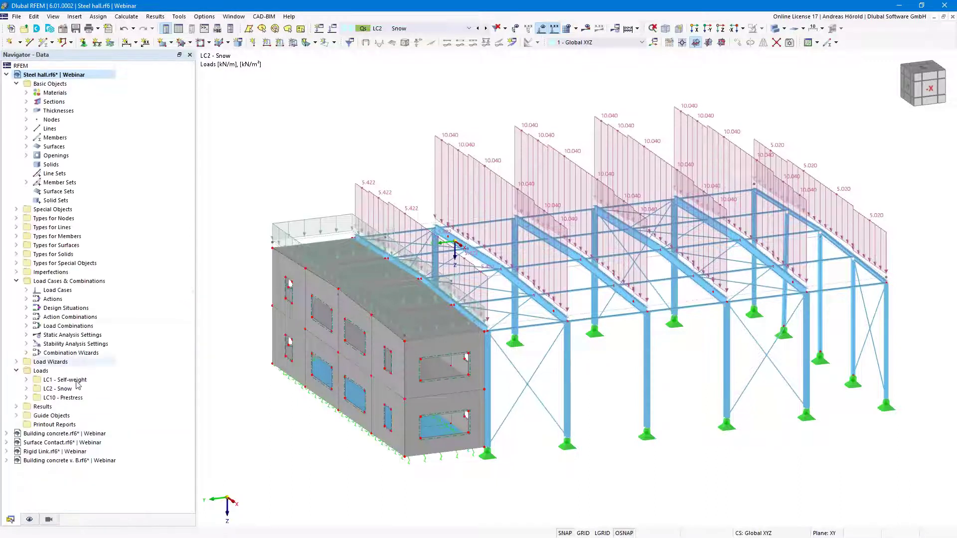
{"action": "left_click", "coordinate": [64, 443]}
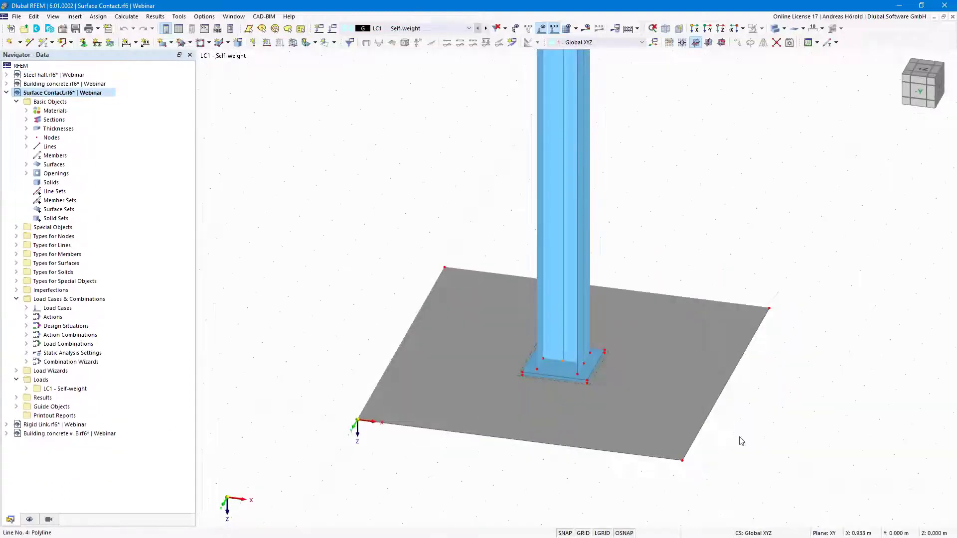
{"action": "scroll", "coordinate": [741, 437], "scroll_direction": "up", "scroll_amount": 3}
{"action": "middle_click_drag", "start_coordinate": [727, 436], "coordinate": [827, 388]}
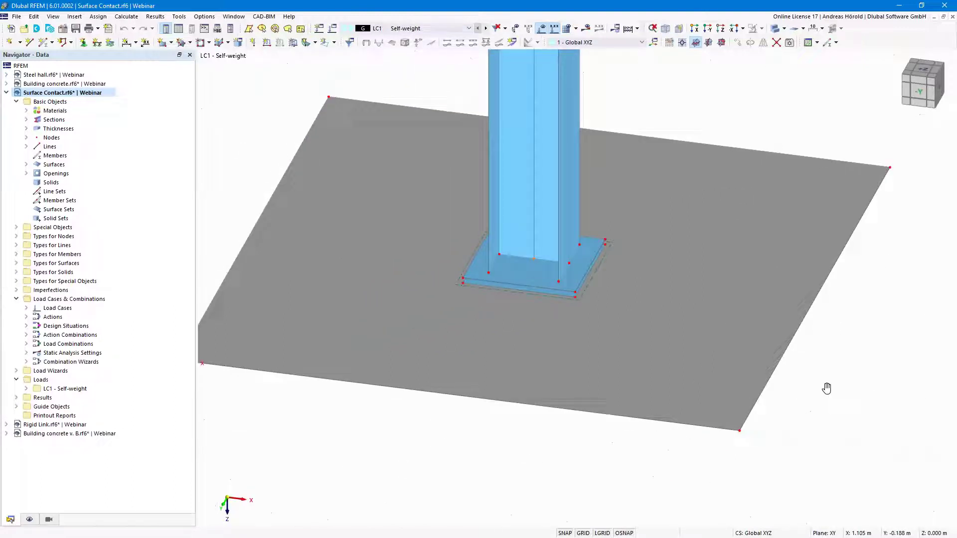
{"action": "middle_click_drag", "start_coordinate": [759, 421], "coordinate": [763, 391], "text": "ctrl"}
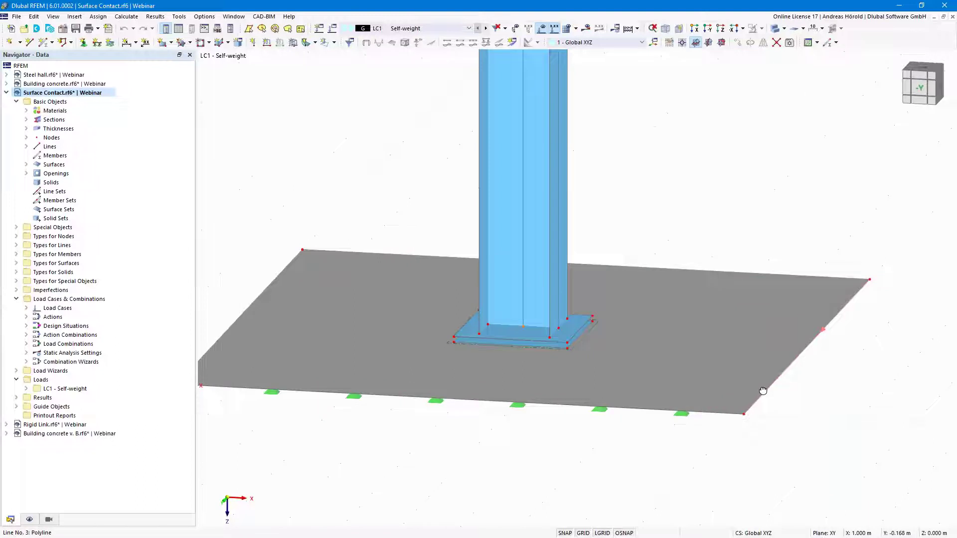
{"action": "scroll", "coordinate": [508, 327], "scroll_direction": "up", "scroll_amount": 3}
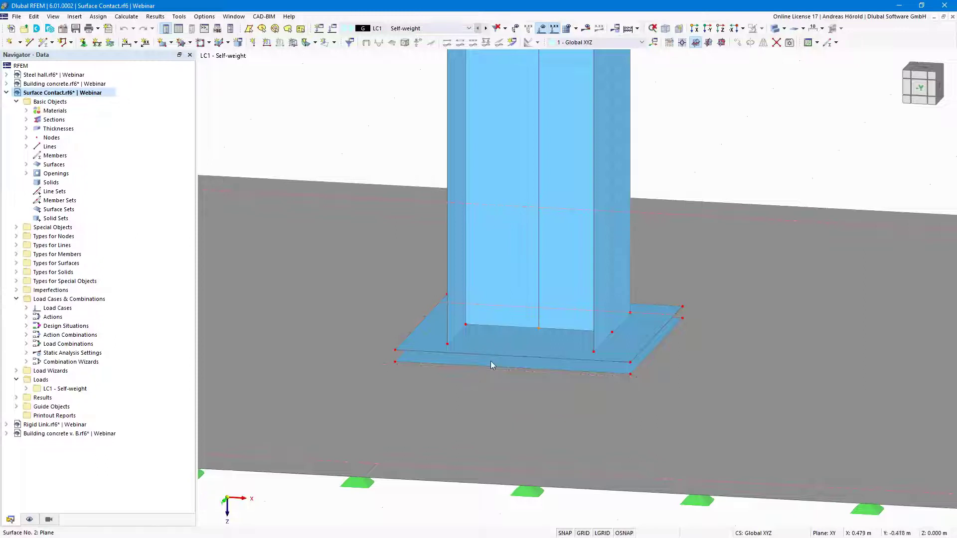
{"action": "scroll", "coordinate": [490, 361], "scroll_direction": "up", "scroll_amount": 2}
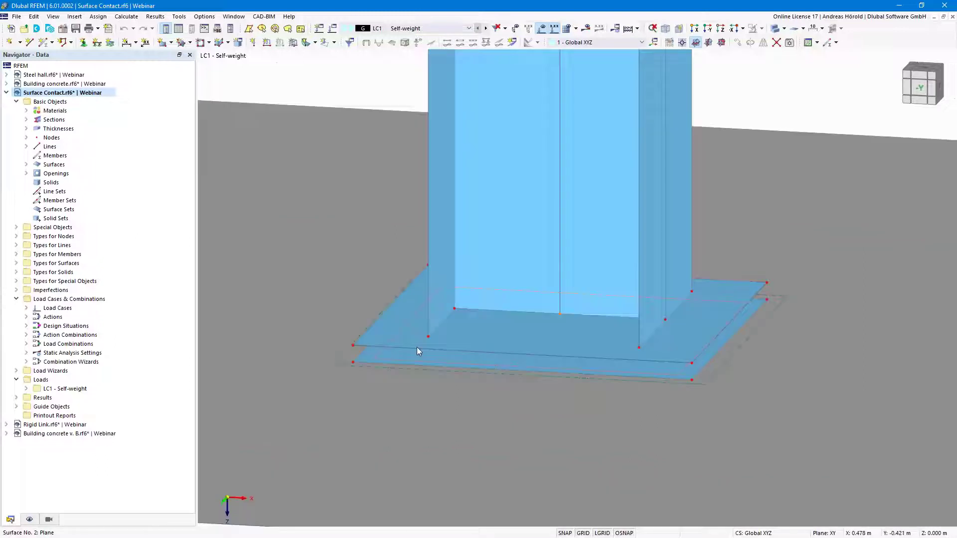
- Start a new surface contact with upper plate surface 3 as group 1 and lower plate surface 2 as group 2
{"action": "left_click", "coordinate": [16, 227]}
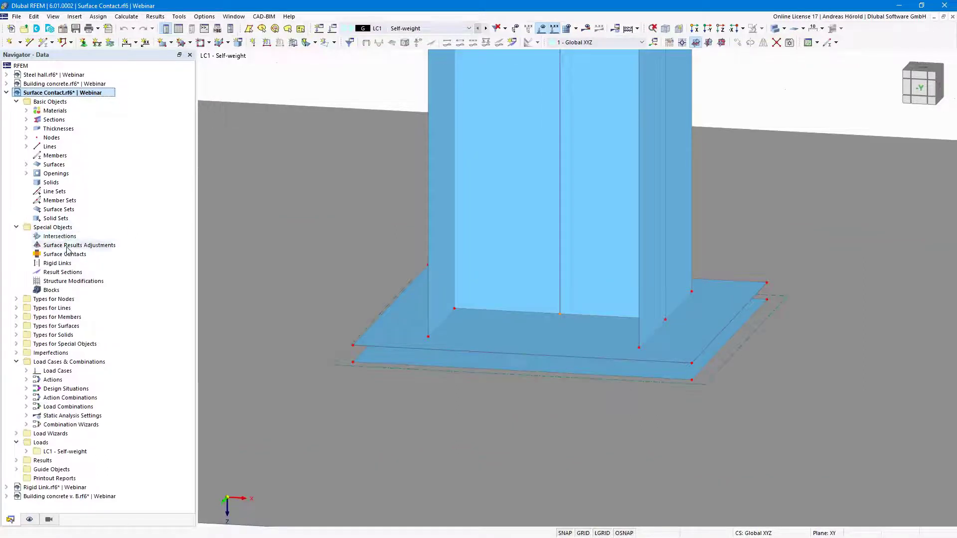
{"action": "double_click", "coordinate": [65, 255]}
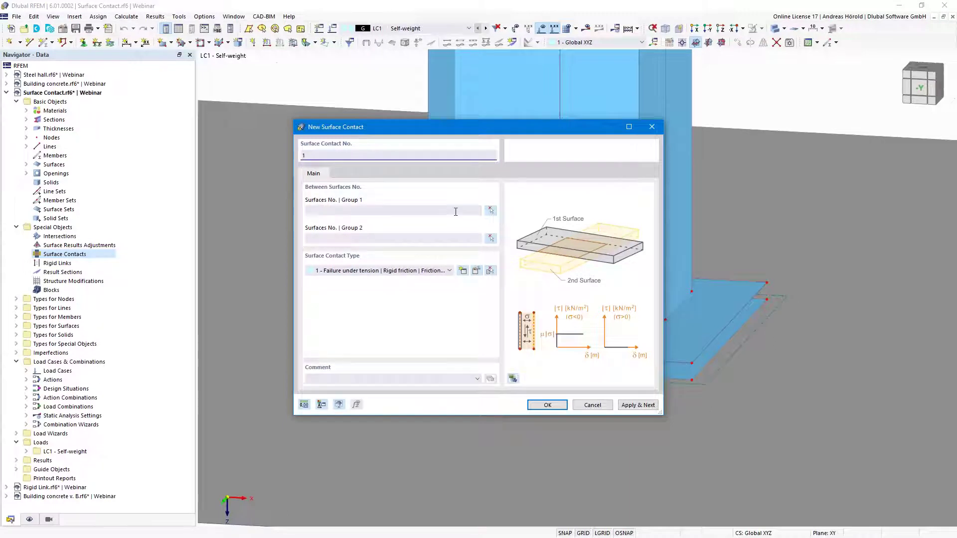
{"action": "left_click", "coordinate": [492, 210]}
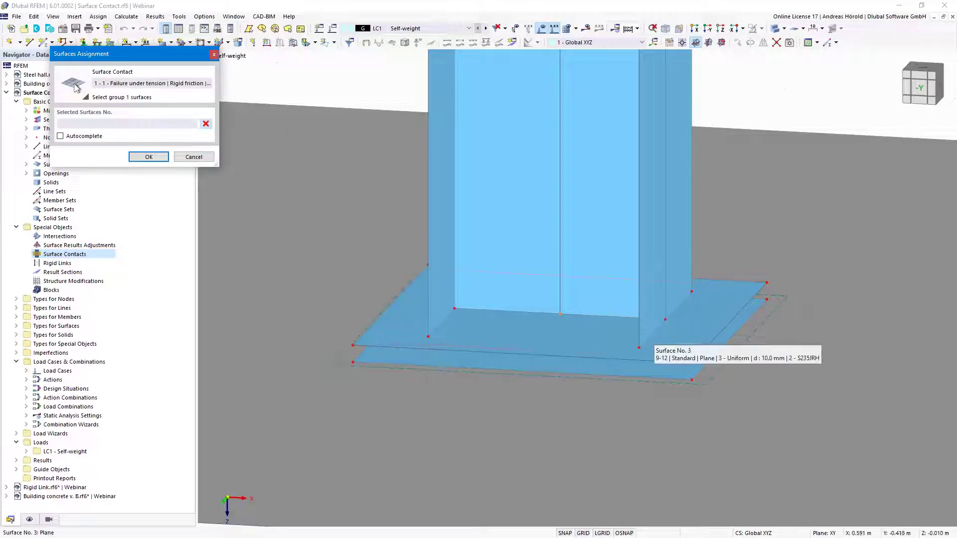
{"action": "left_click", "coordinate": [685, 339]}
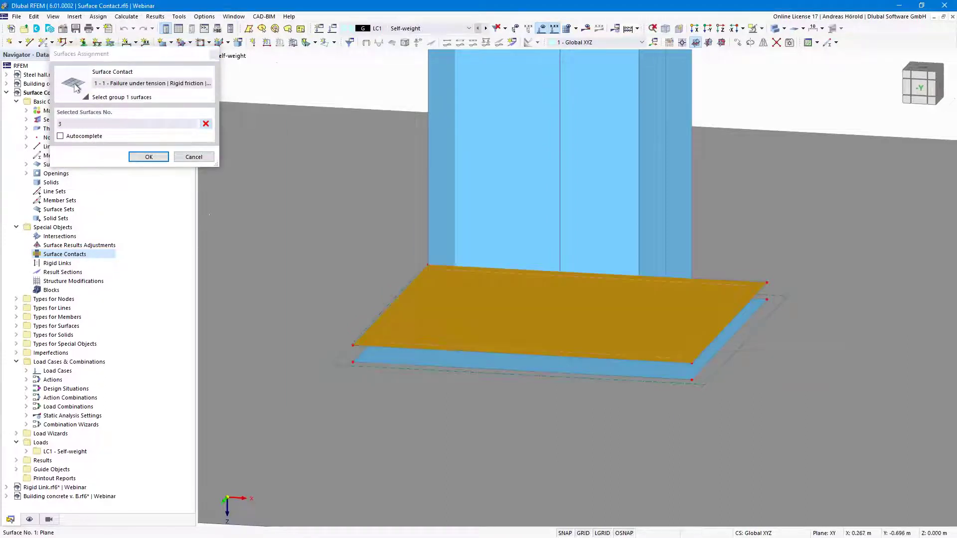
{"action": "left_click", "coordinate": [144, 157]}
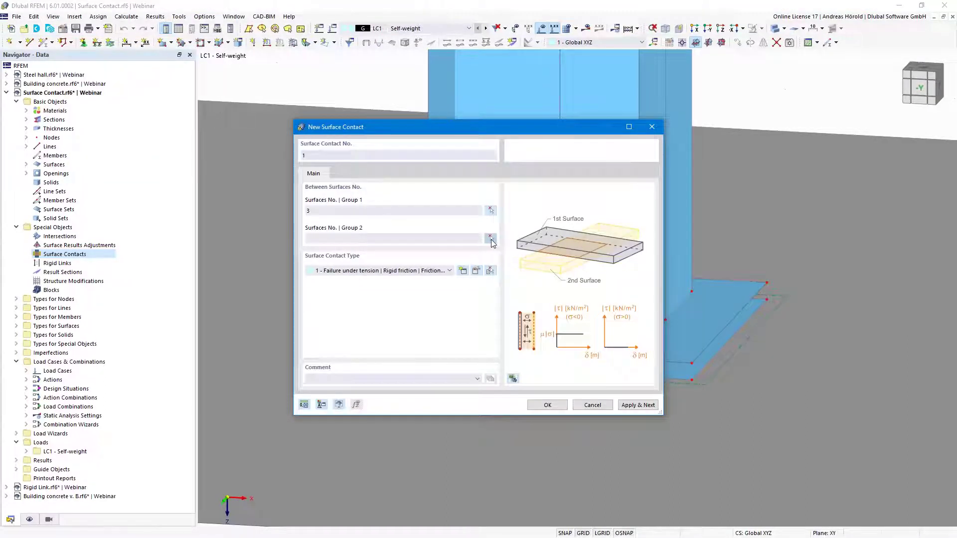
{"action": "left_click", "coordinate": [491, 238]}
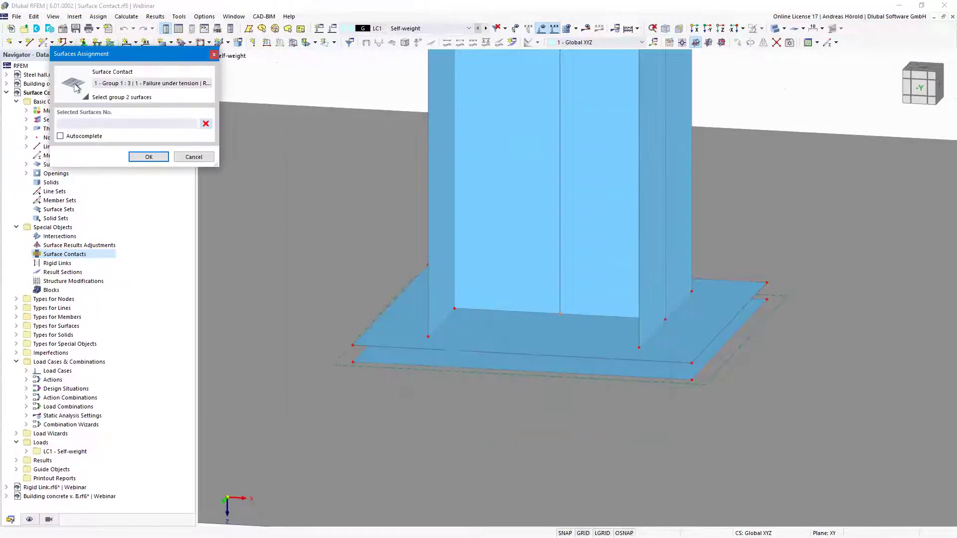
{"action": "left_click", "coordinate": [657, 371]}
{"action": "left_click", "coordinate": [148, 156]}
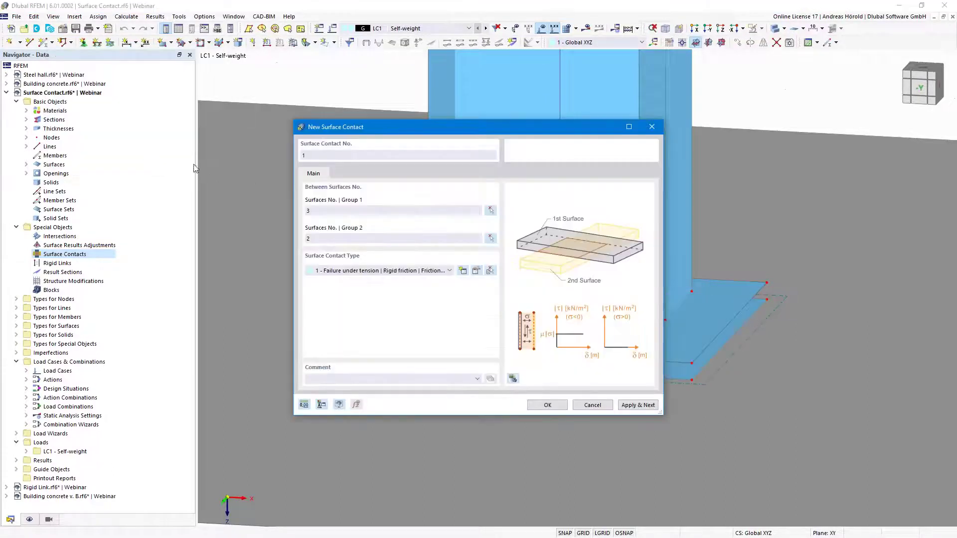
- Keep the contact type at Failure under tension and Rigid friction with friction coefficient 0.20, and create the surface contact
{"action": "left_click", "coordinate": [476, 271]}
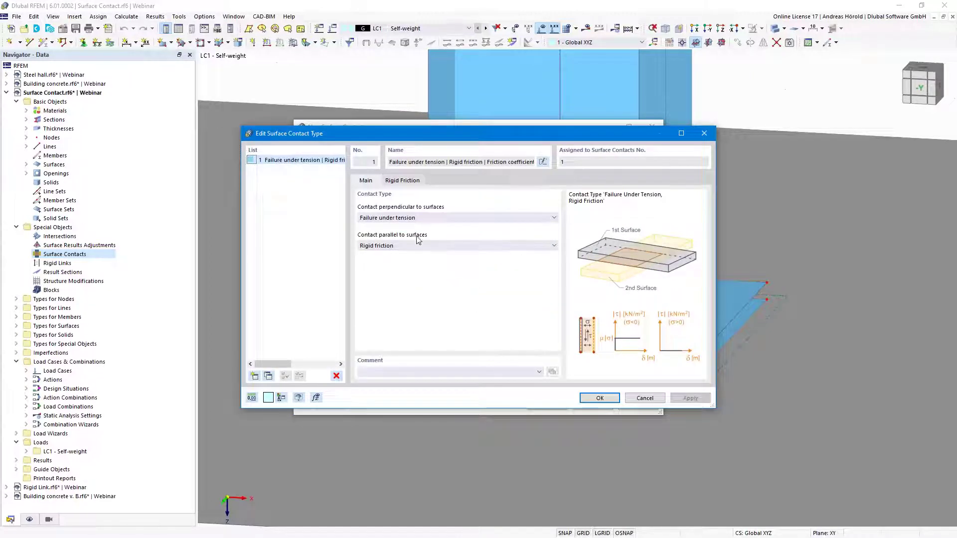
{"action": "left_click", "coordinate": [420, 218]}
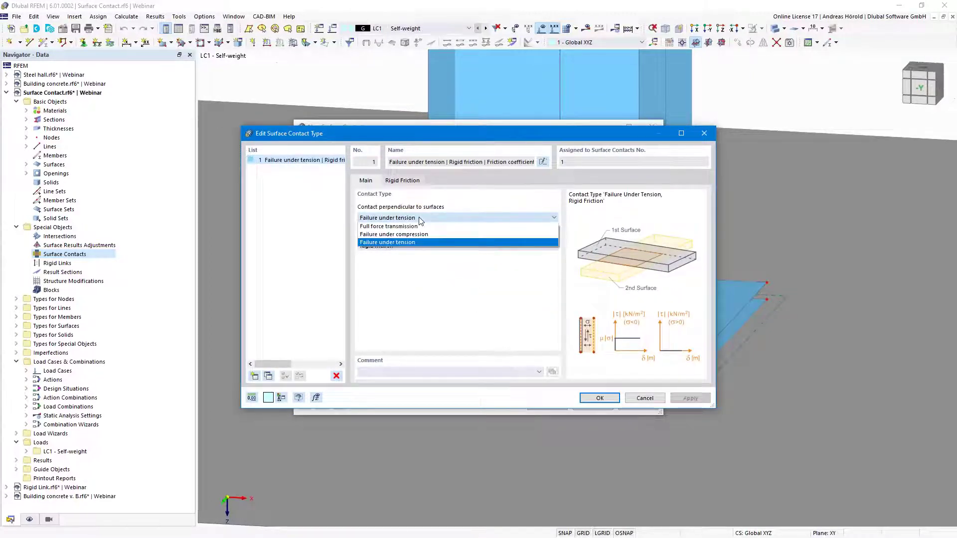
{"action": "left_click", "coordinate": [466, 242]}
{"action": "left_click", "coordinate": [459, 246]}
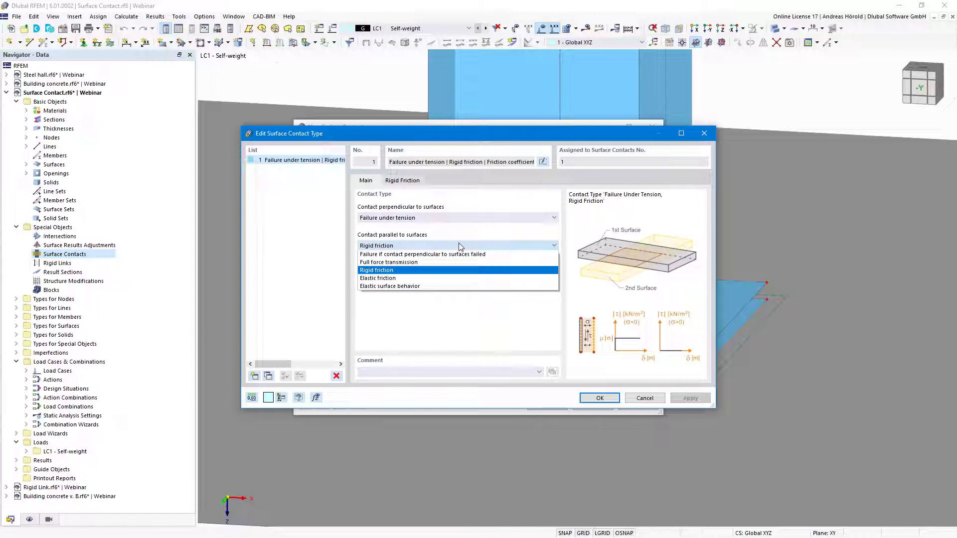
{"action": "left_click", "coordinate": [459, 246]}
{"action": "left_click", "coordinate": [399, 179]}
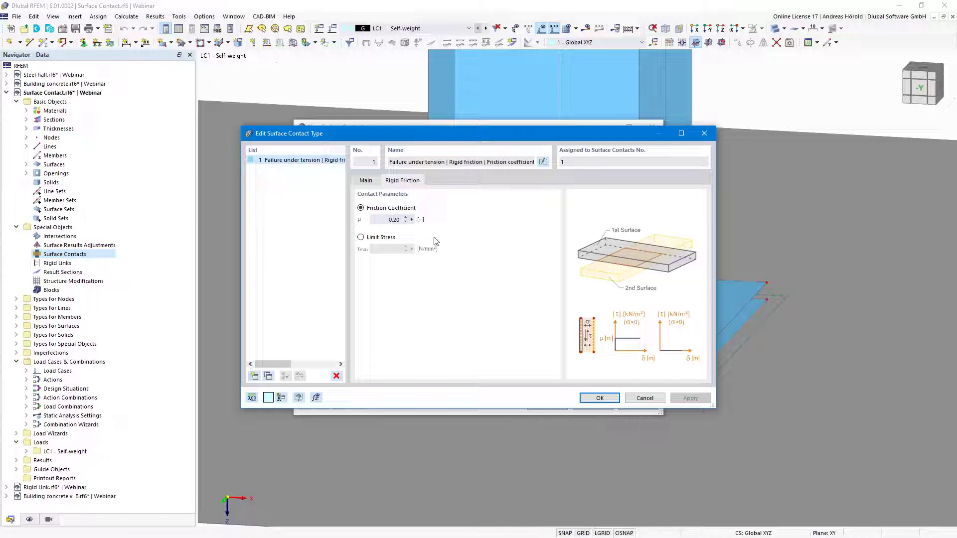
{"action": "left_click", "coordinate": [600, 398]}
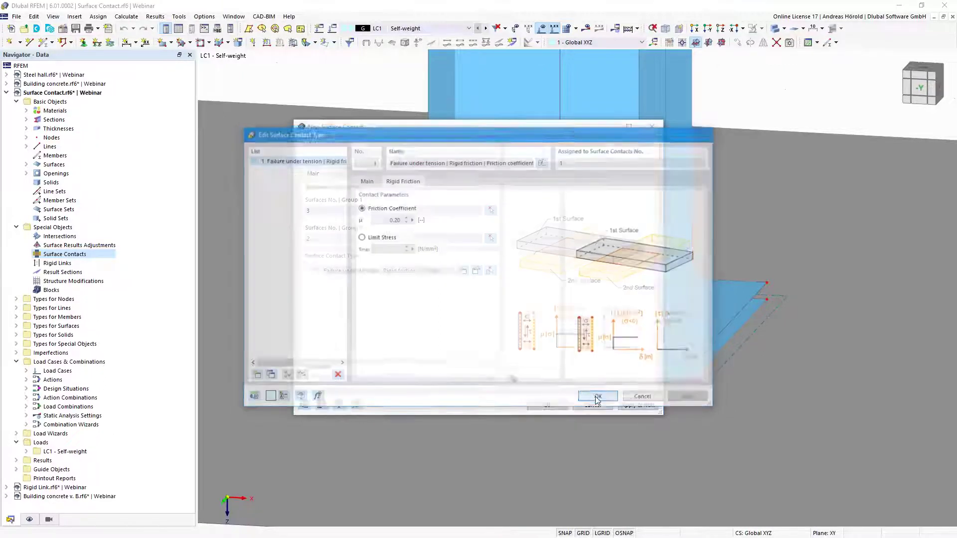
{"action": "left_click", "coordinate": [549, 405]}
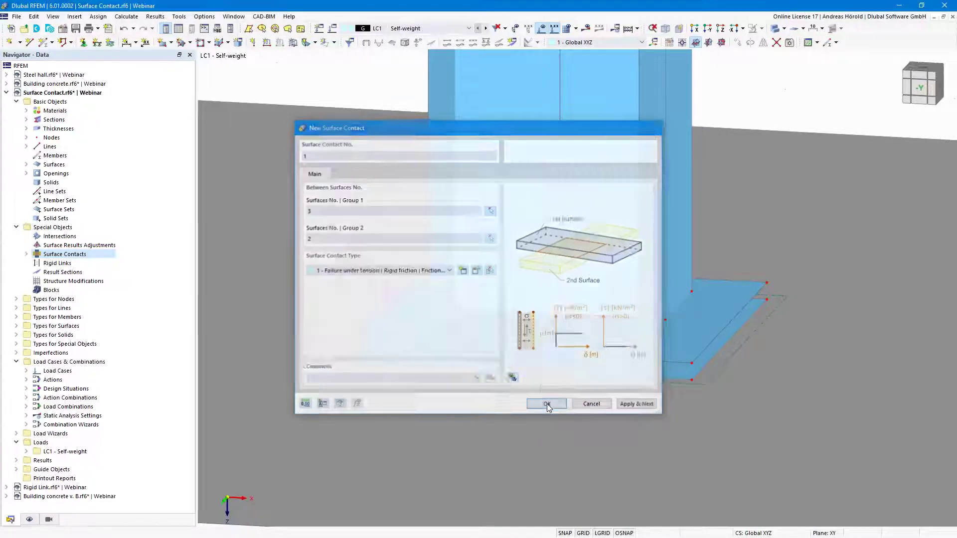
{"action": "scroll", "coordinate": [374, 385], "scroll_direction": "up", "scroll_amount": 3}
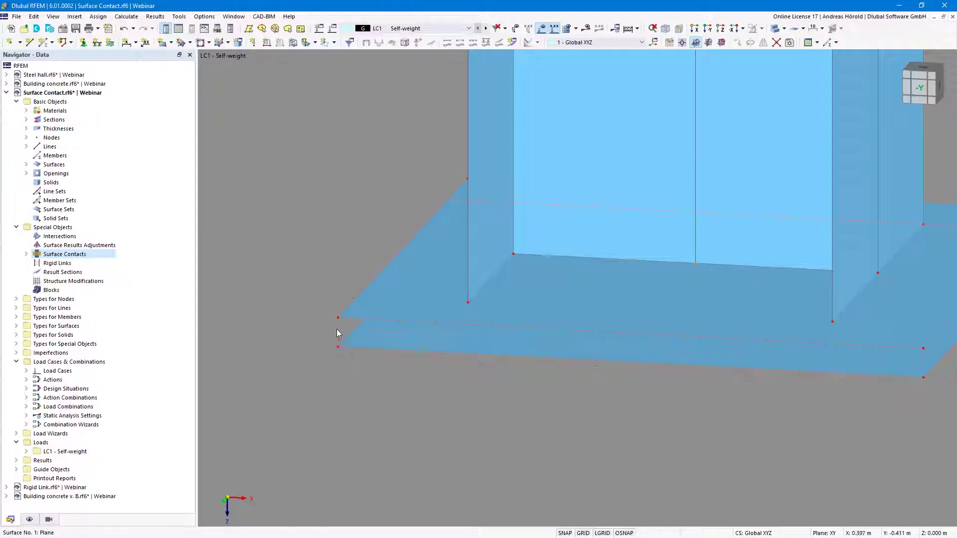
{"action": "scroll", "coordinate": [340, 334], "scroll_direction": "up", "scroll_amount": 2}
{"action": "scroll", "coordinate": [341, 336], "scroll_direction": "down", "scroll_amount": 4}
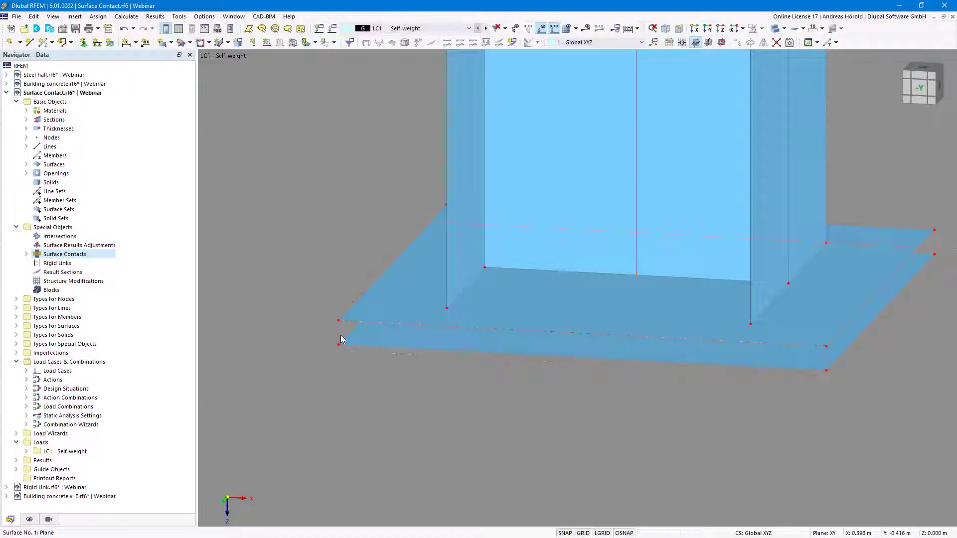
- Apply a nodal load with FX 1.000 kN and FZ 30.000 kN to the middle node at the column top in LC1
{"action": "scroll", "coordinate": [340, 335], "scroll_direction": "down", "scroll_amount": 6}
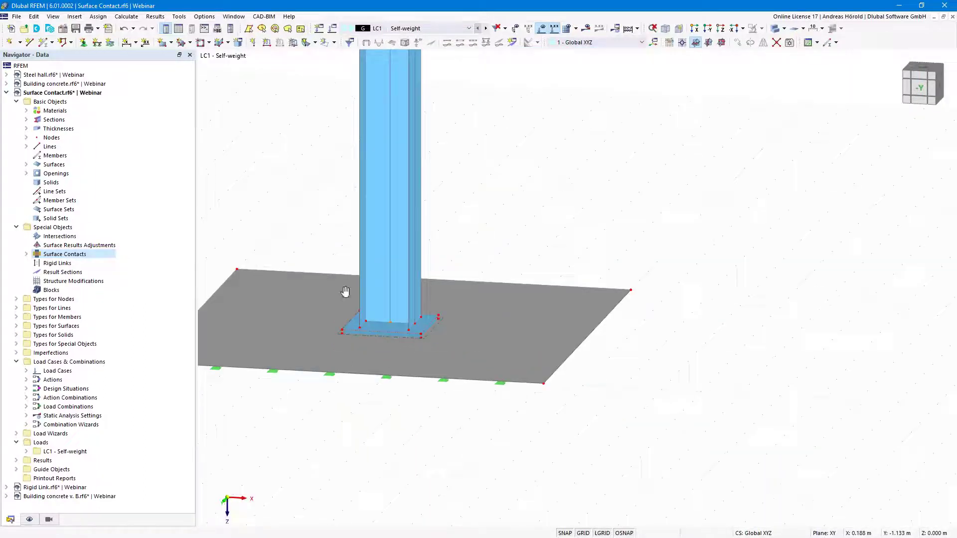
{"action": "middle_click_drag", "start_coordinate": [344, 292], "coordinate": [432, 421]}
{"action": "scroll", "coordinate": [401, 363], "scroll_direction": "down", "scroll_amount": 5}
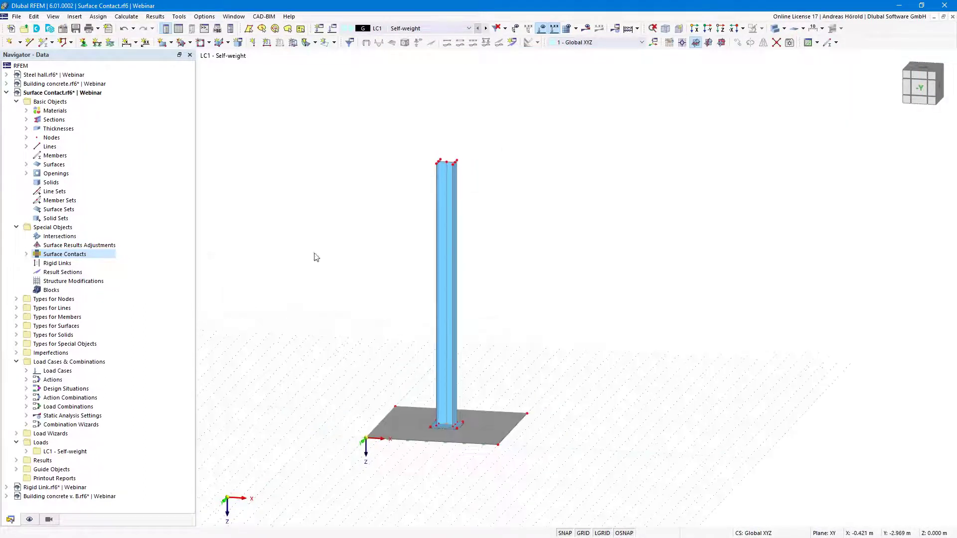
{"action": "left_click", "coordinate": [253, 44]}
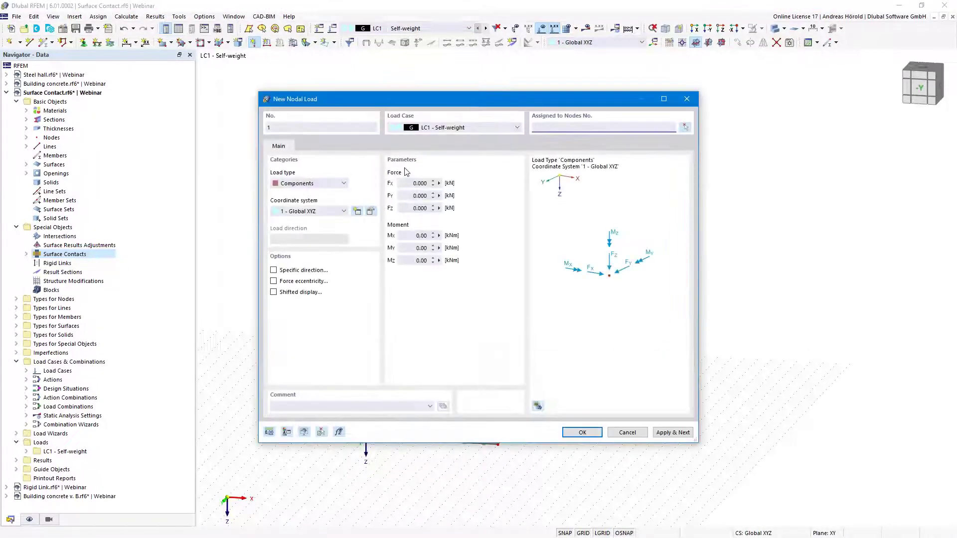
{"action": "left_click", "coordinate": [417, 183]}
{"action": "type", "text": "1"}
{"action": "left_click_drag", "start_coordinate": [407, 210], "coordinate": [467, 211]}
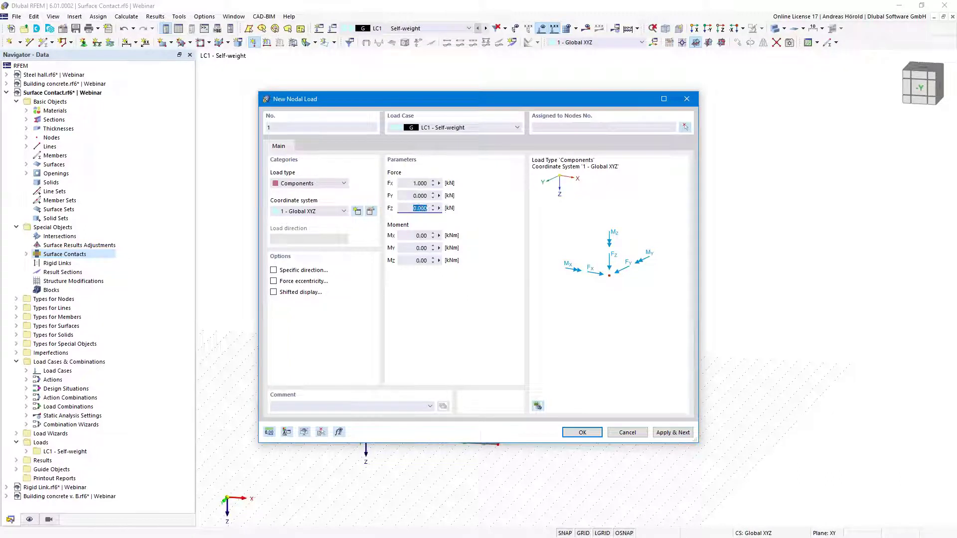
{"action": "left_click", "coordinate": [582, 433]}
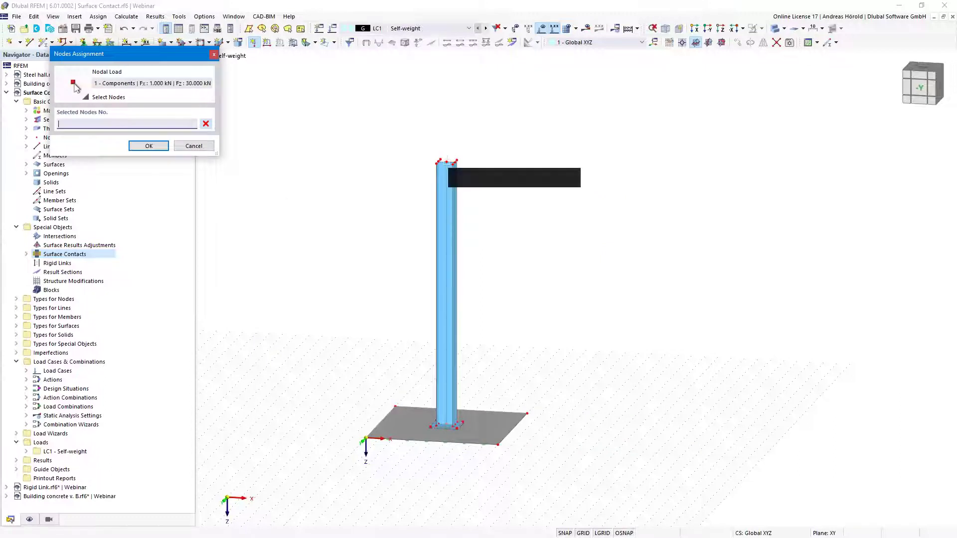
{"action": "left_click", "coordinate": [445, 161]}
{"action": "left_click", "coordinate": [149, 147]}
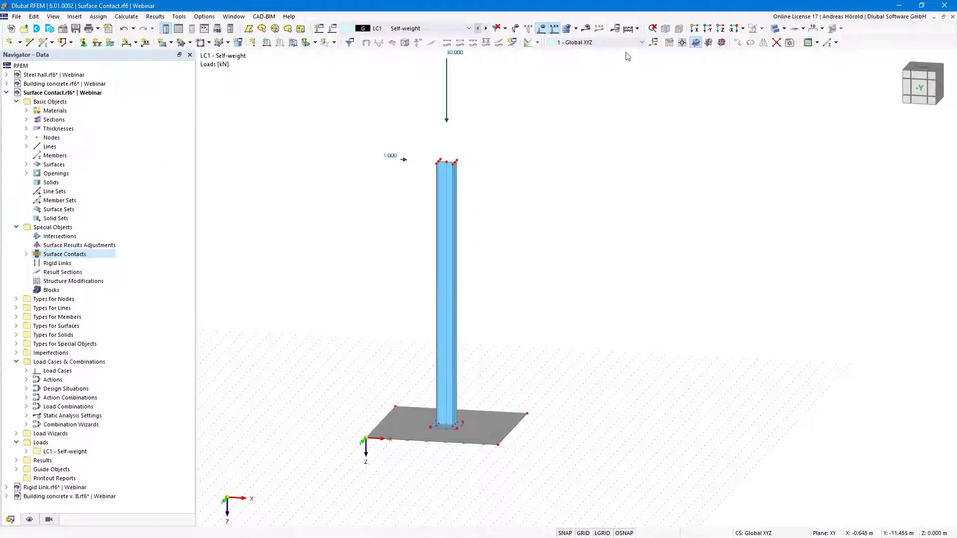
- Calculate load case LC1 - Self-weight and examine the global deformation of the base plate contact from the side
{"action": "left_click", "coordinate": [585, 28]}
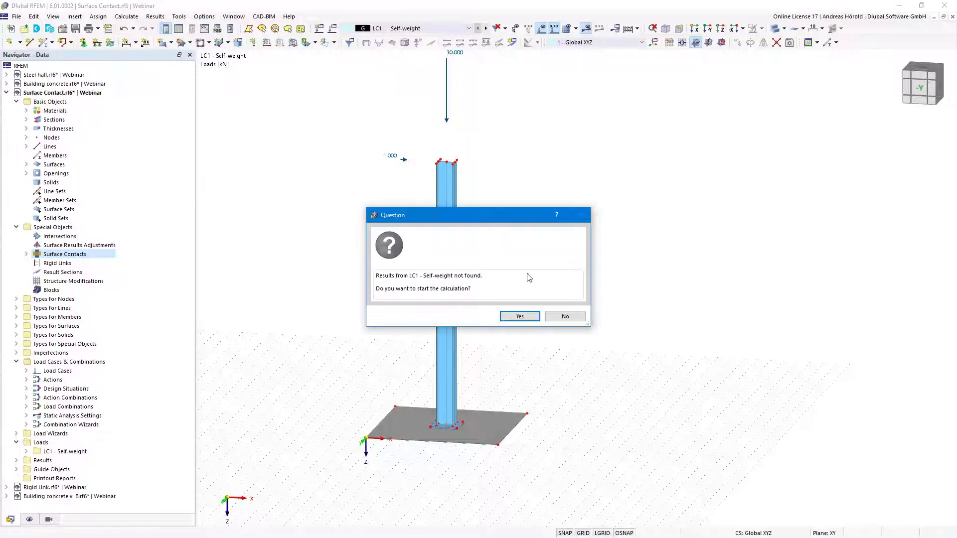
{"action": "left_click", "coordinate": [516, 317]}
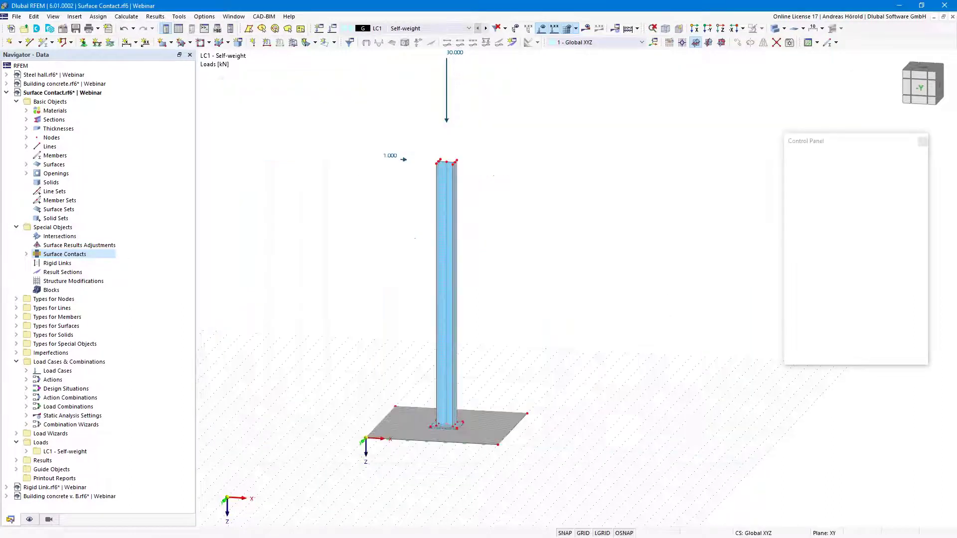
{"action": "scroll", "coordinate": [434, 458], "scroll_direction": "up", "scroll_amount": 6}
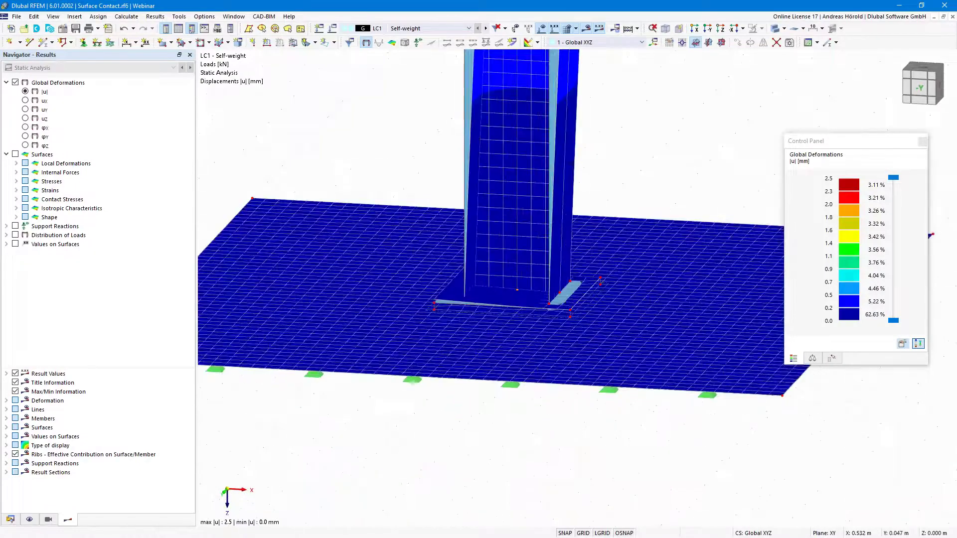
{"action": "middle_click_drag", "start_coordinate": [483, 364], "coordinate": [432, 330], "text": "ctrl"}
{"action": "scroll", "coordinate": [421, 349], "scroll_direction": "up", "scroll_amount": 6}
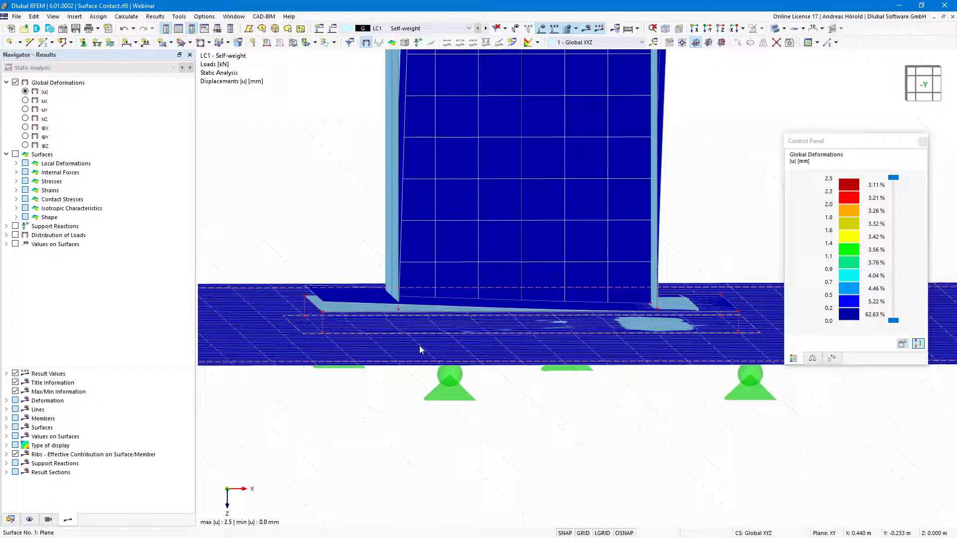
{"action": "middle_click_drag", "start_coordinate": [333, 407], "coordinate": [330, 433], "text": "ctrl"}
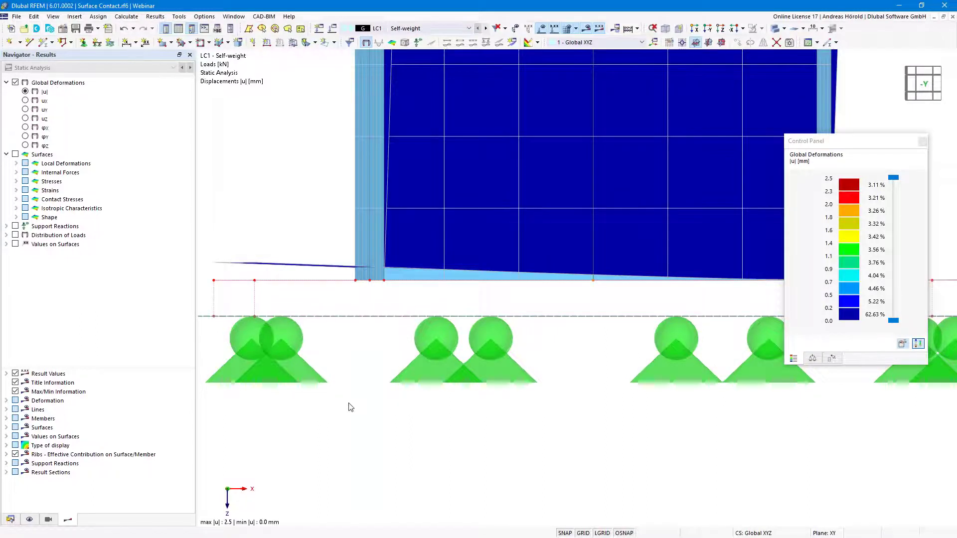
{"action": "scroll", "coordinate": [350, 403], "scroll_direction": "down", "scroll_amount": 3}
{"action": "scroll", "coordinate": [351, 404], "scroll_direction": "down", "scroll_amount": 2}
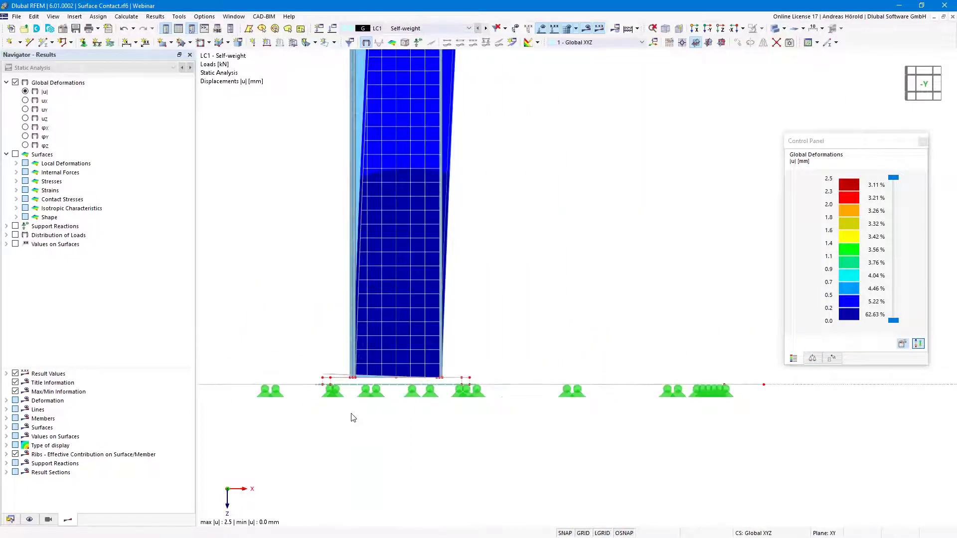
{"action": "right_click_drag", "start_coordinate": [353, 423], "coordinate": [353, 429]}
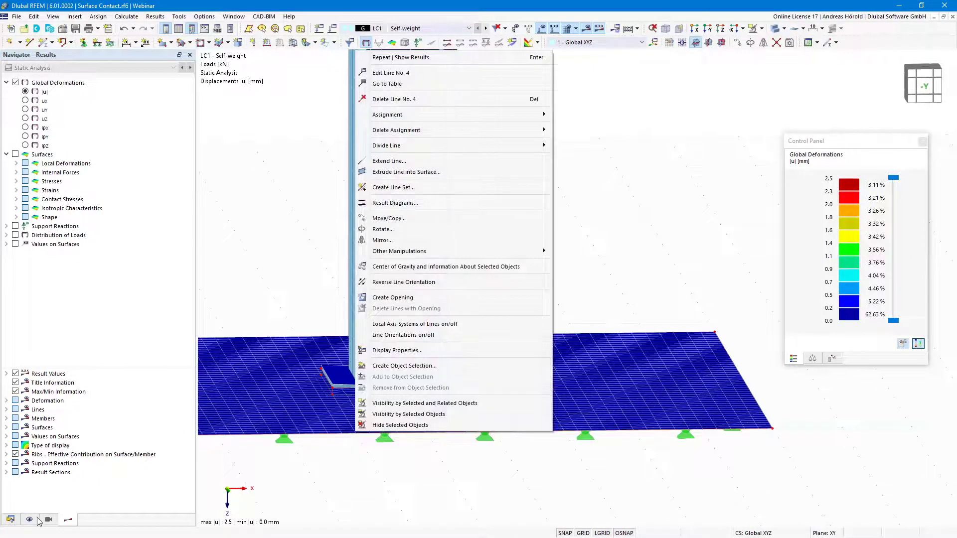
- Switch to the Rigid Link model and view the two perpendicular plates where they meet
{"action": "left_click", "coordinate": [10, 520]}
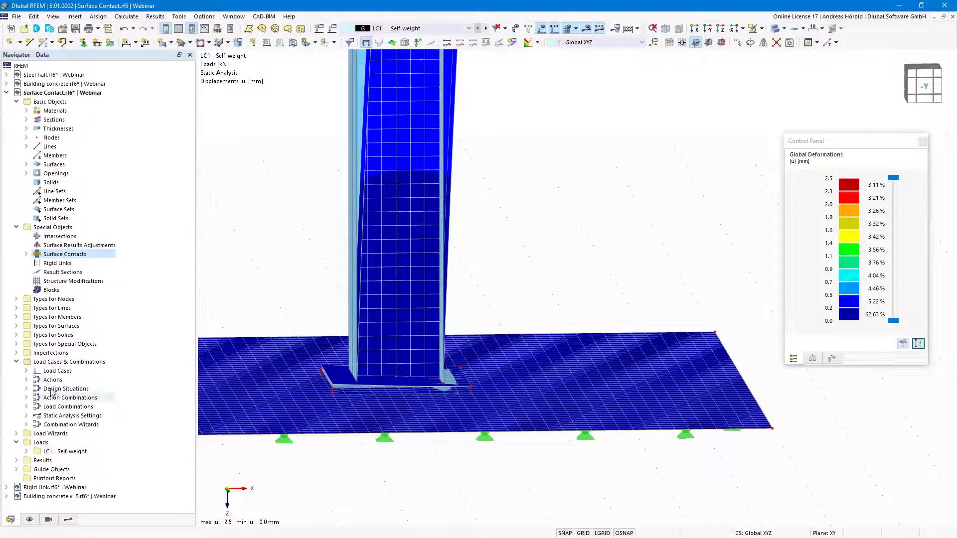
{"action": "left_click", "coordinate": [45, 488]}
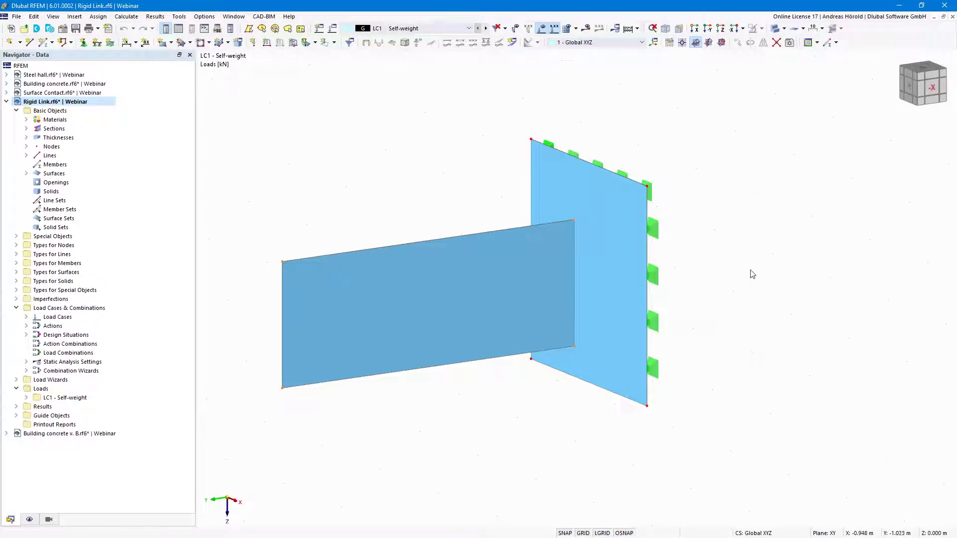
{"action": "middle_click_drag", "start_coordinate": [739, 281], "coordinate": [707, 293], "text": "ctrl"}
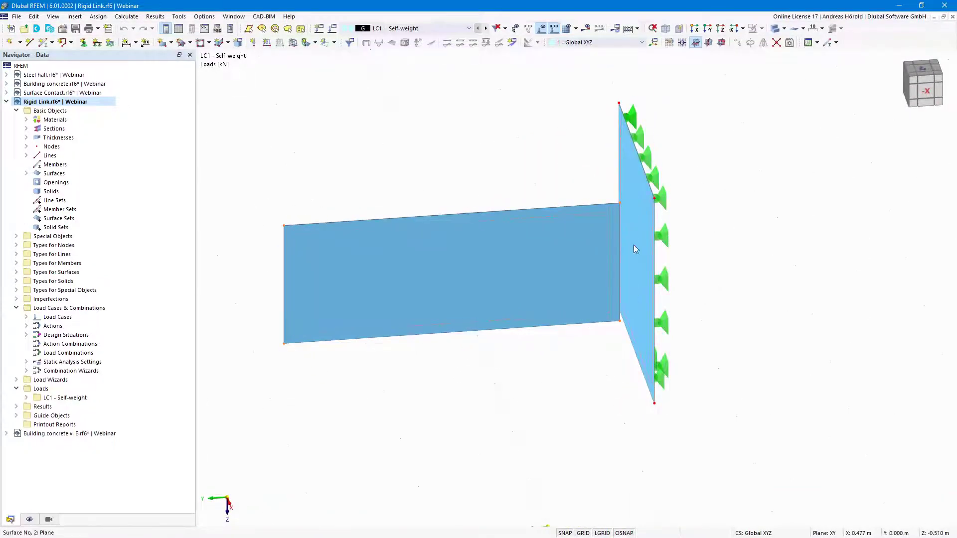
{"action": "middle_click_drag", "start_coordinate": [517, 393], "coordinate": [525, 382], "text": "ctrl"}
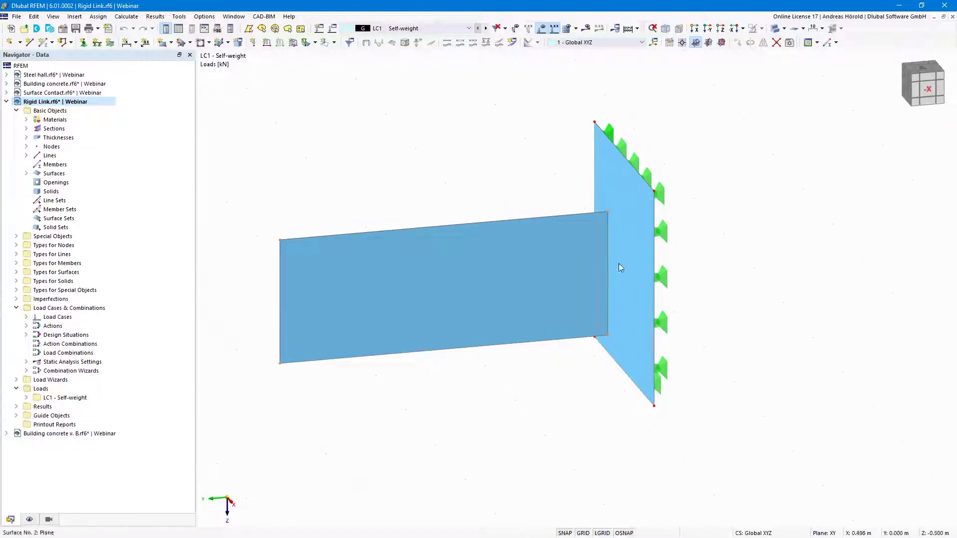
- Render the surfaces as Filled incl. Thickness to examine the junction of the two plates, and restore the Filled rendering
{"action": "left_click", "coordinate": [30, 519]}
{"action": "scroll", "coordinate": [20, 464], "scroll_direction": "down", "scroll_amount": 12}
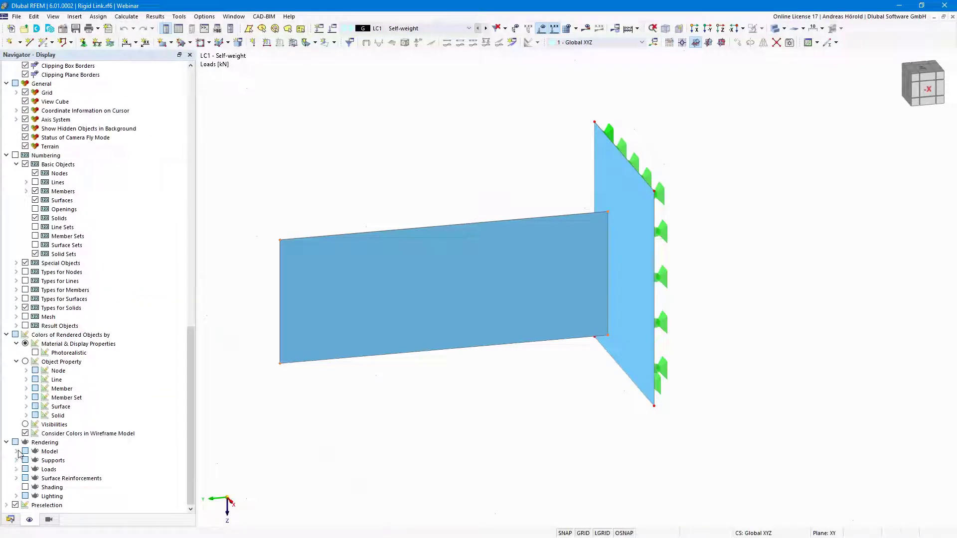
{"action": "left_click", "coordinate": [17, 452]}
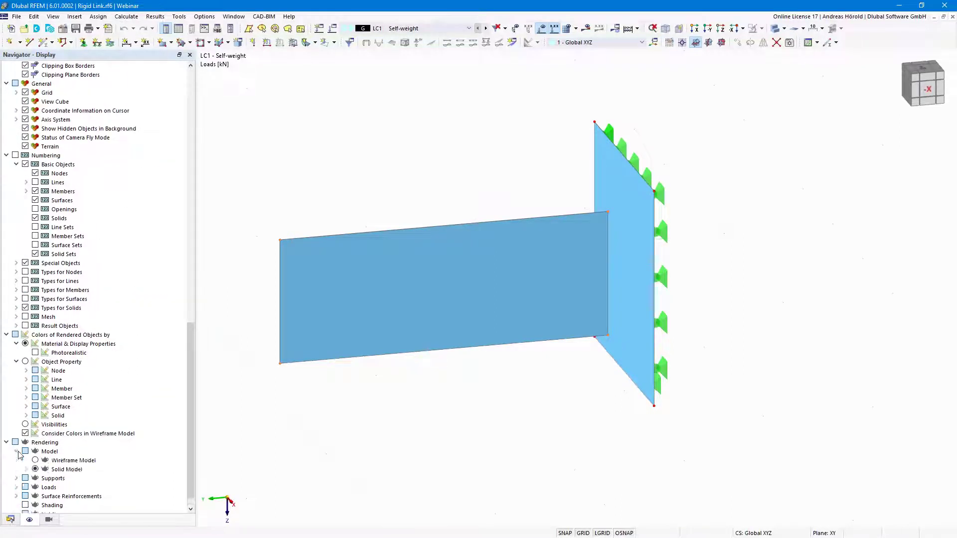
{"action": "left_click", "coordinate": [26, 469]}
{"action": "scroll", "coordinate": [29, 461], "scroll_direction": "down", "scroll_amount": 2}
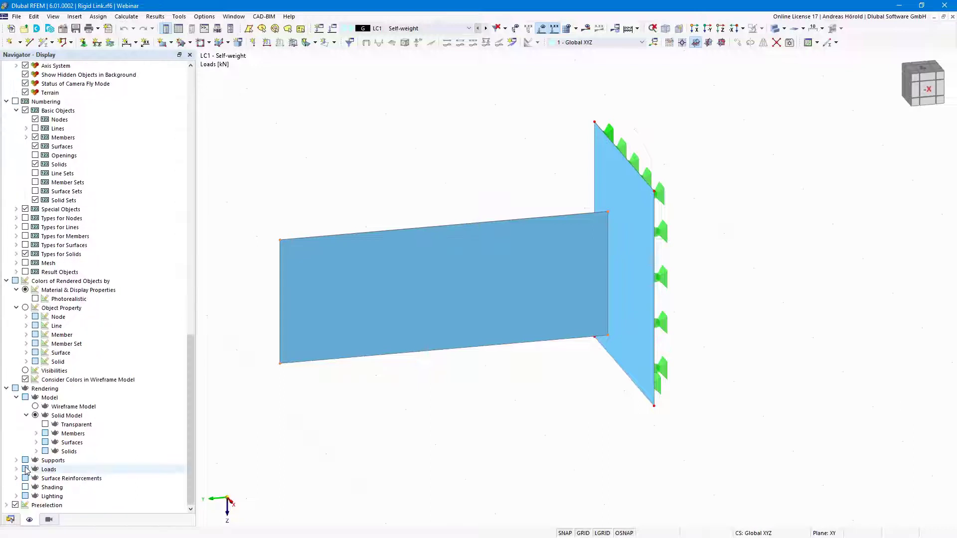
{"action": "left_click", "coordinate": [36, 443]}
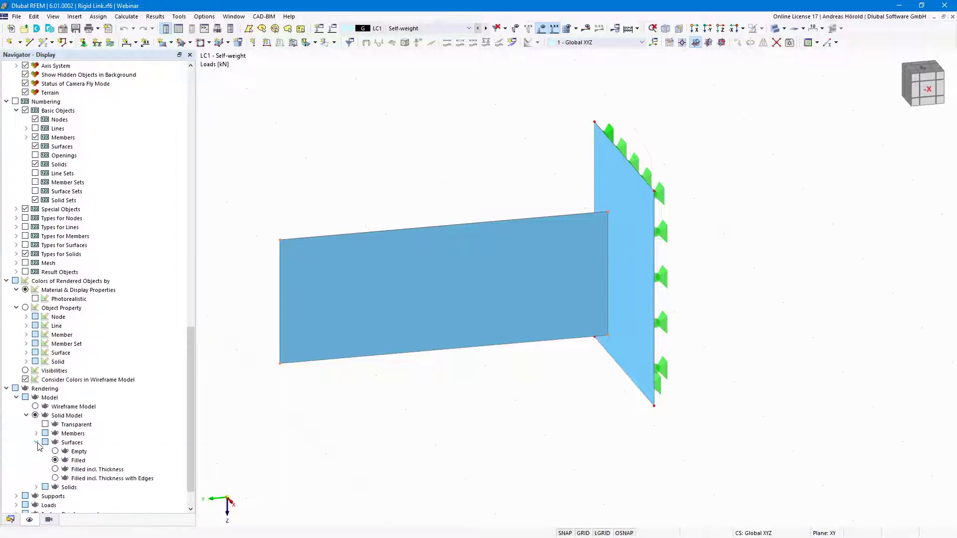
{"action": "scroll", "coordinate": [39, 446], "scroll_direction": "down", "scroll_amount": 1}
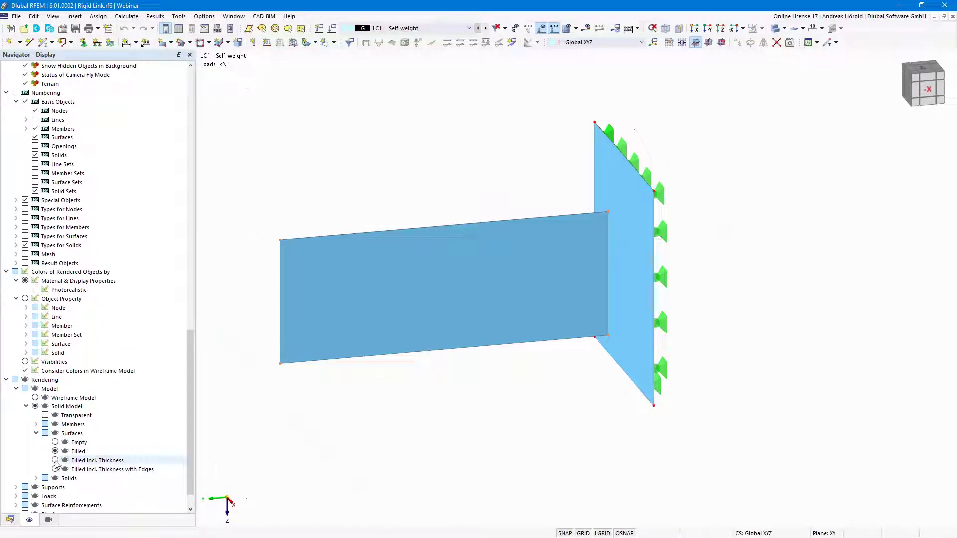
{"action": "left_click", "coordinate": [55, 460]}
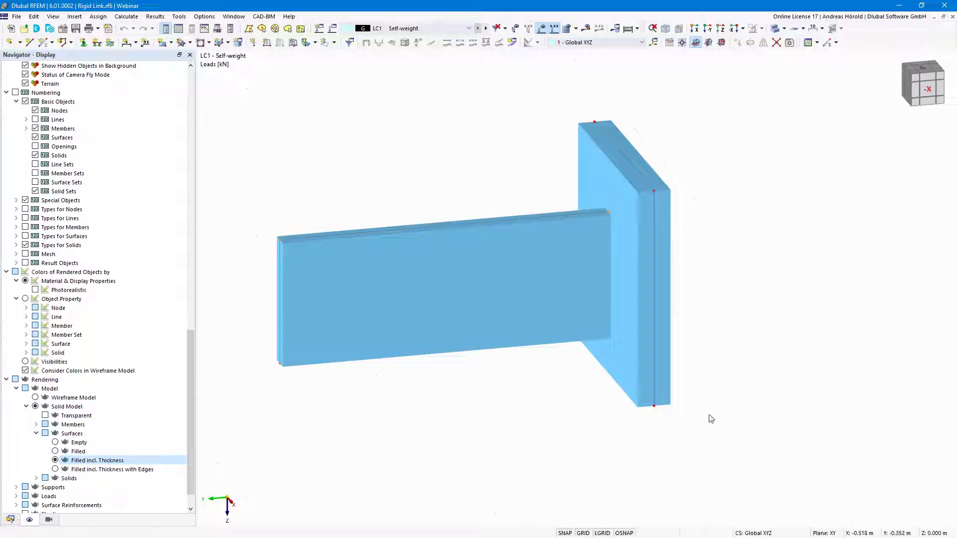
{"action": "middle_click_drag", "start_coordinate": [703, 420], "coordinate": [719, 408], "text": "ctrl"}
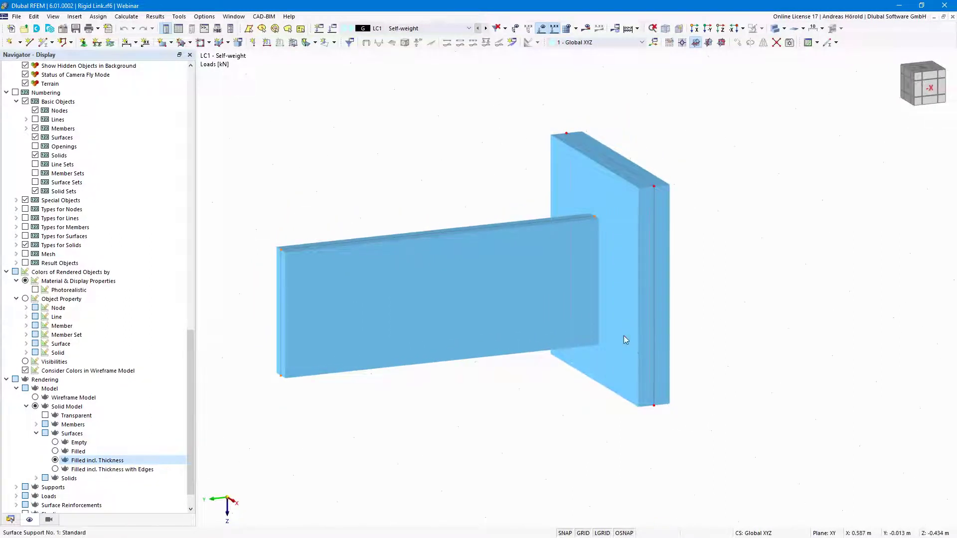
{"action": "left_click", "coordinate": [584, 284]}
{"action": "left_click", "coordinate": [55, 451]}
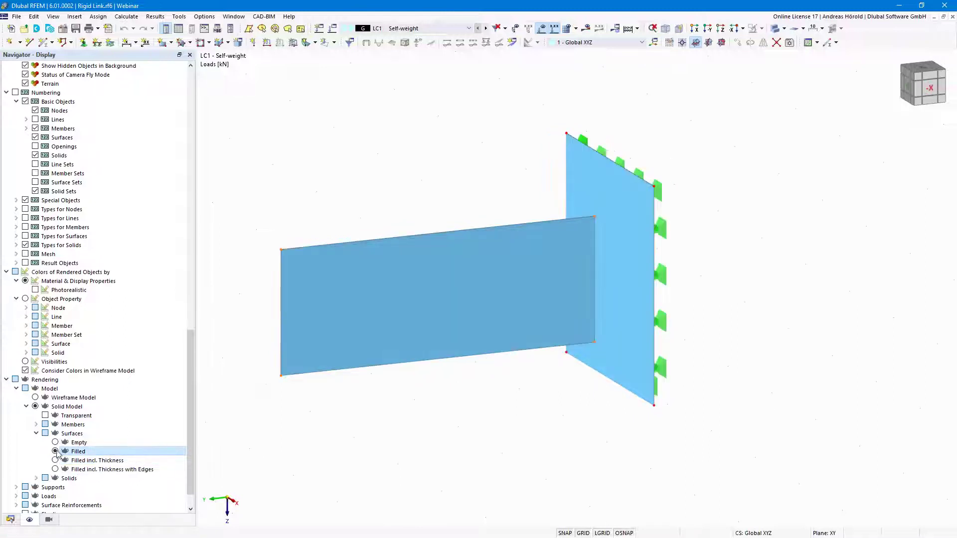
- Start a new rigid link, compare the Line to surface and Diaphragm types, and choose Line to surface
{"action": "left_click", "coordinate": [10, 520]}
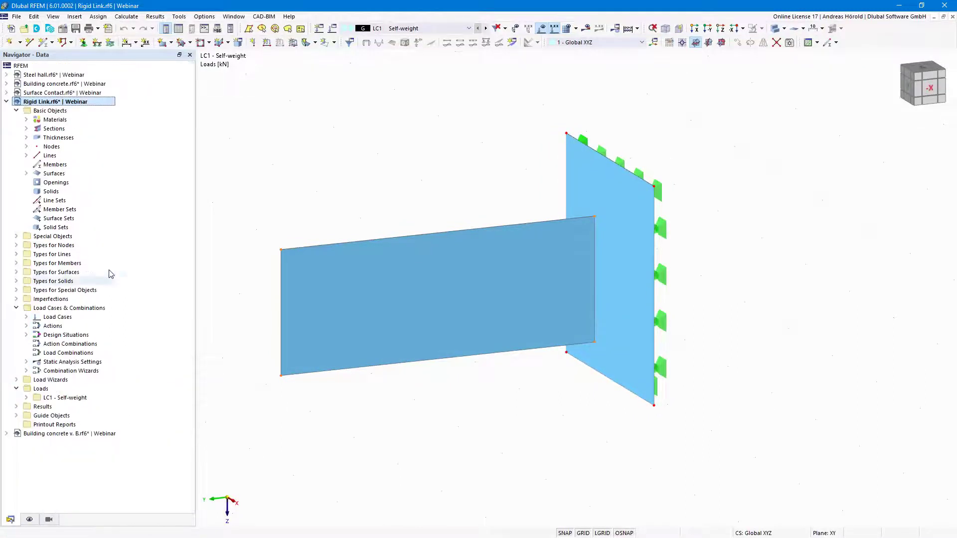
{"action": "left_click", "coordinate": [16, 237]}
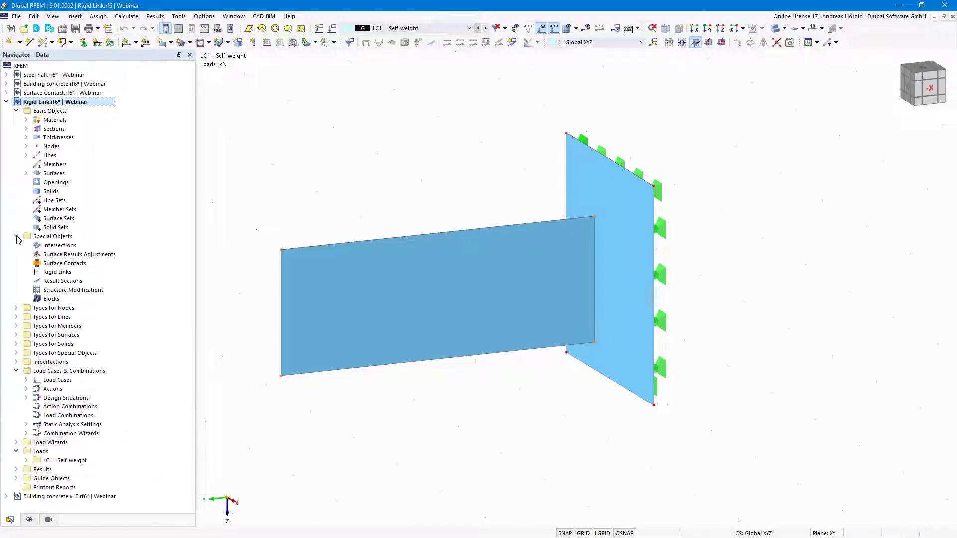
{"action": "double_click", "coordinate": [65, 274]}
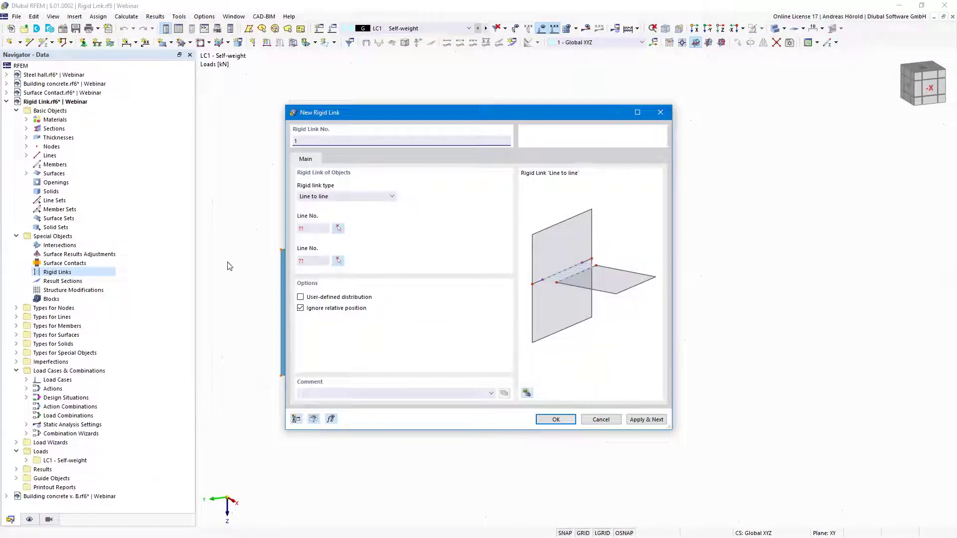
{"action": "left_click", "coordinate": [354, 198]}
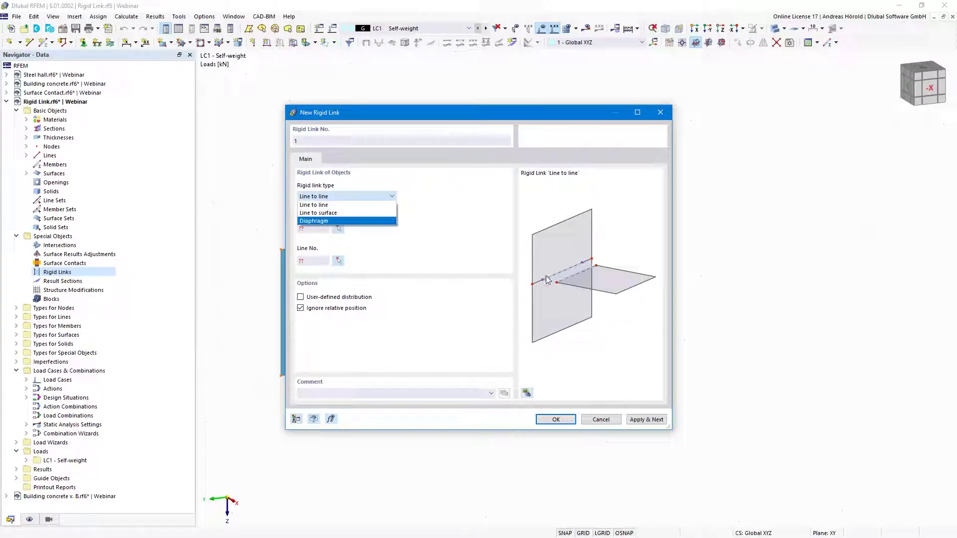
{"action": "left_click", "coordinate": [333, 213]}
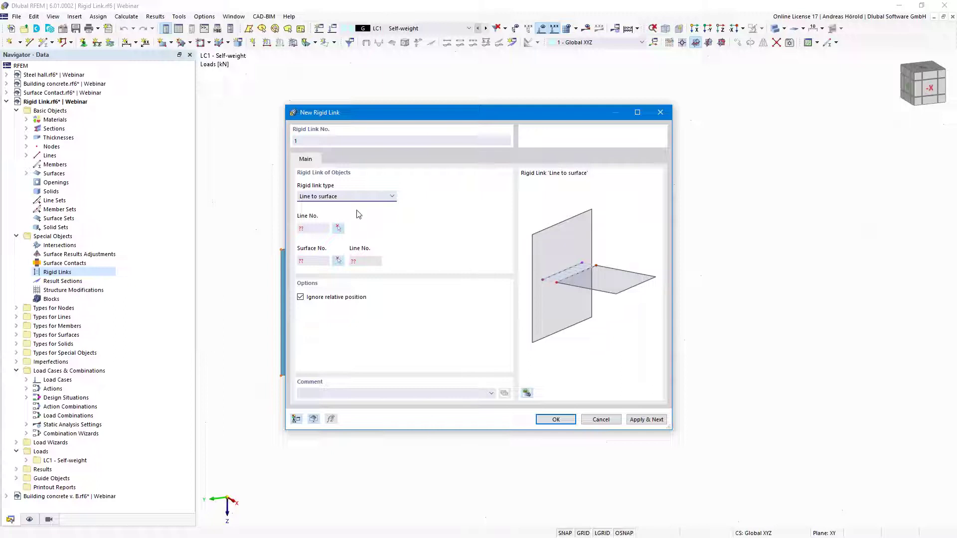
{"action": "left_click", "coordinate": [359, 198]}
{"action": "left_click", "coordinate": [344, 223]}
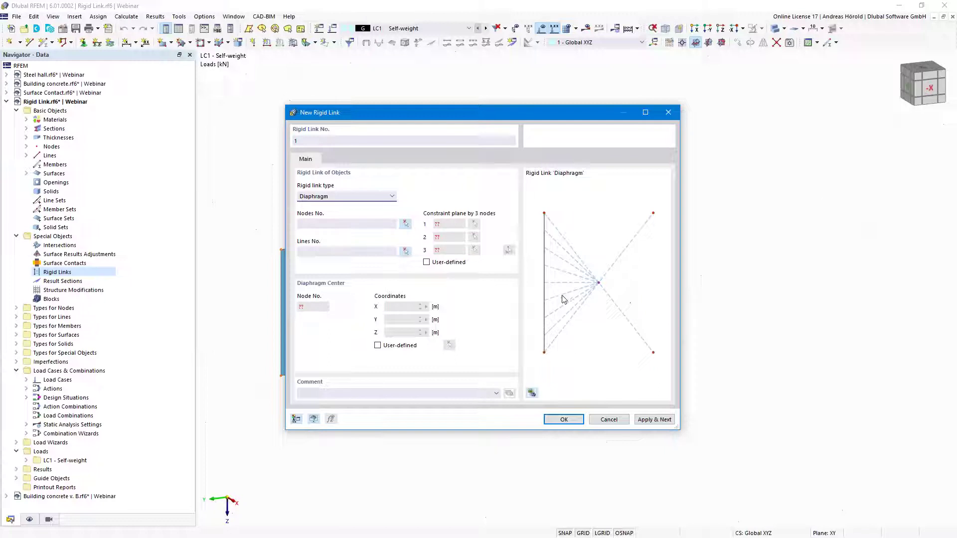
{"action": "left_click", "coordinate": [384, 200]}
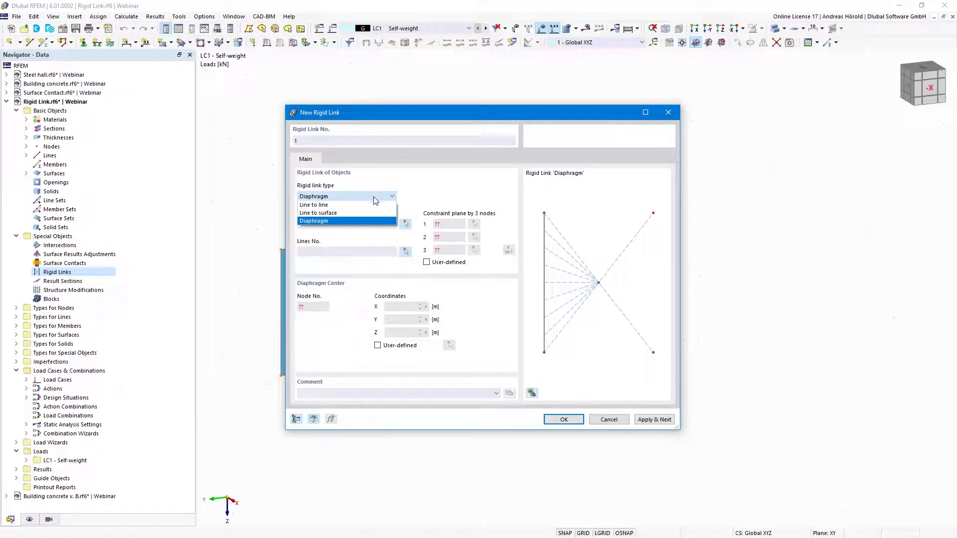
{"action": "left_click", "coordinate": [351, 213]}
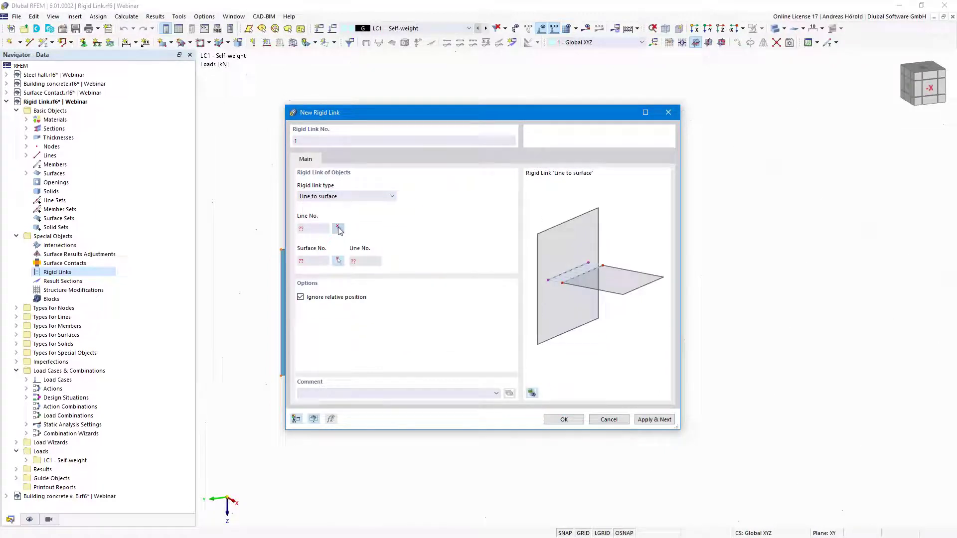
- Define the rigid link from line 9 at the end of the long plate to the supported perpendicular surface
{"action": "left_click", "coordinate": [564, 419]}
{"action": "left_click", "coordinate": [596, 280]}
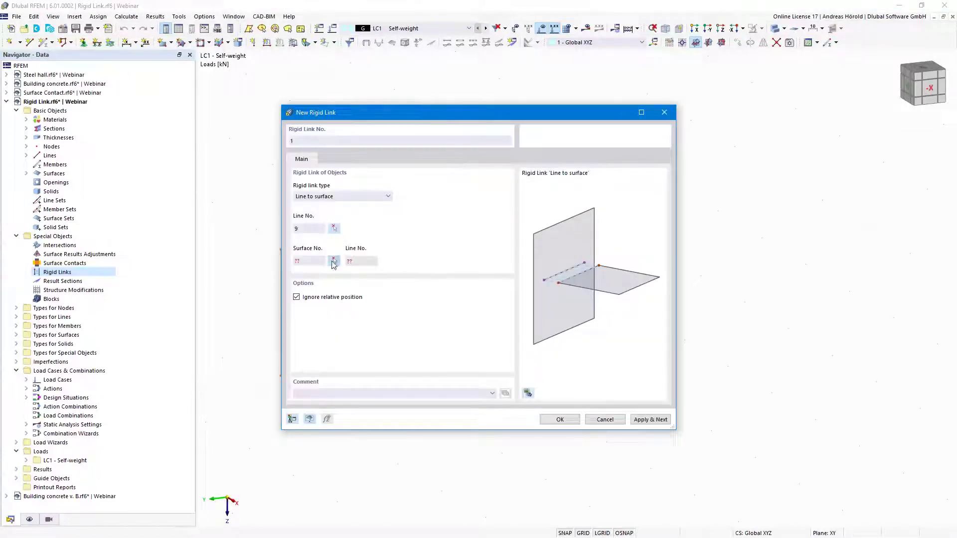
{"action": "left_click", "coordinate": [334, 262]}
{"action": "left_click", "coordinate": [601, 274]}
{"action": "left_click", "coordinate": [560, 420]}
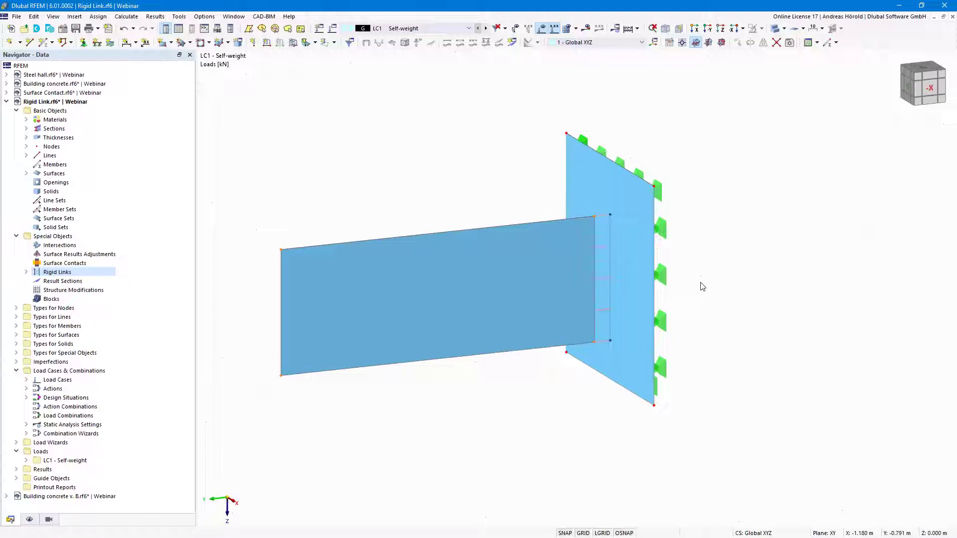
- Calculate load case LC1 - Self-weight and examine the global deformation of the rigidly linked plates together with the applied load
{"action": "left_click", "coordinate": [586, 28]}
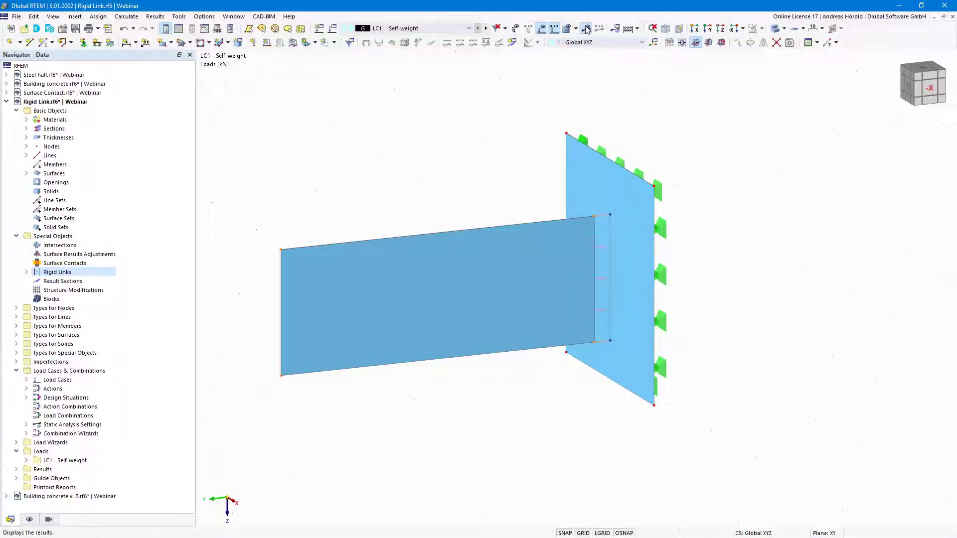
{"action": "left_click", "coordinate": [517, 322]}
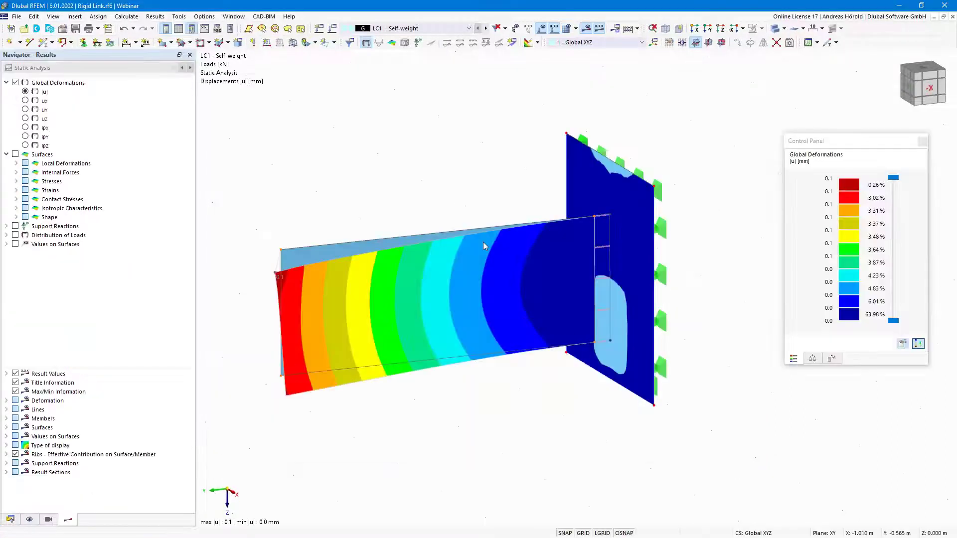
{"action": "scroll", "coordinate": [402, 177], "scroll_direction": "down", "scroll_amount": 3}
{"action": "middle_click_drag", "start_coordinate": [401, 174], "coordinate": [441, 325]}
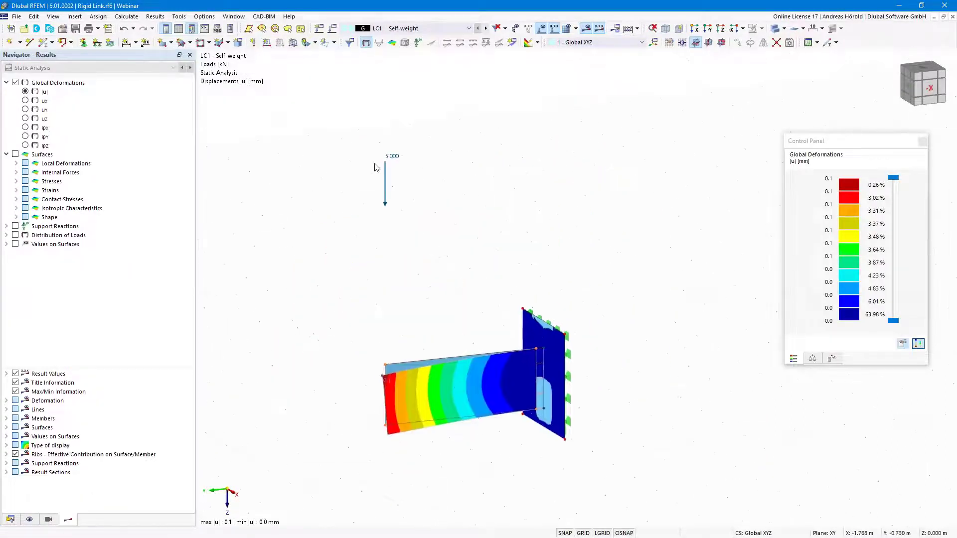
{"action": "middle_click_drag", "start_coordinate": [500, 433], "coordinate": [500, 336]}
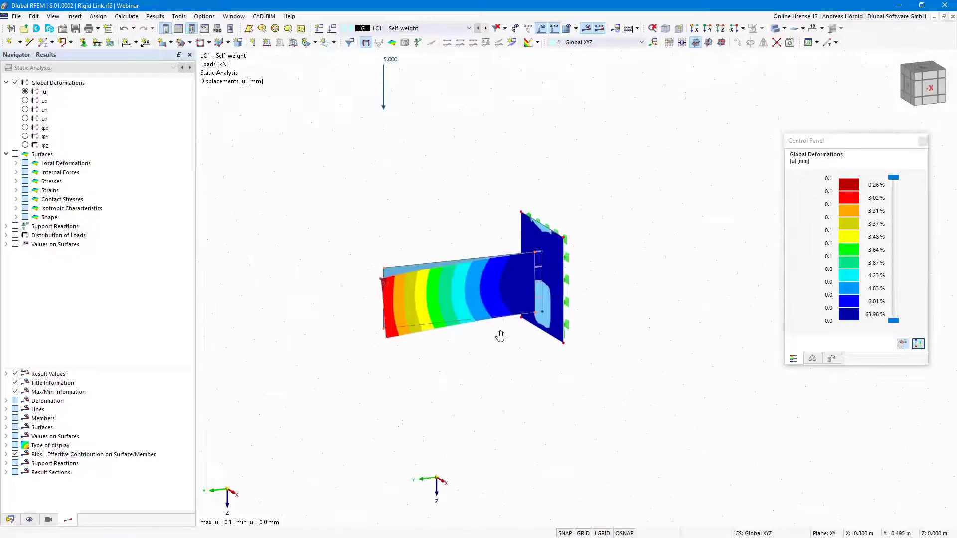
{"action": "scroll", "coordinate": [552, 322], "scroll_direction": "up", "scroll_amount": 4}
{"action": "middle_click_drag", "start_coordinate": [493, 410], "coordinate": [583, 412]}
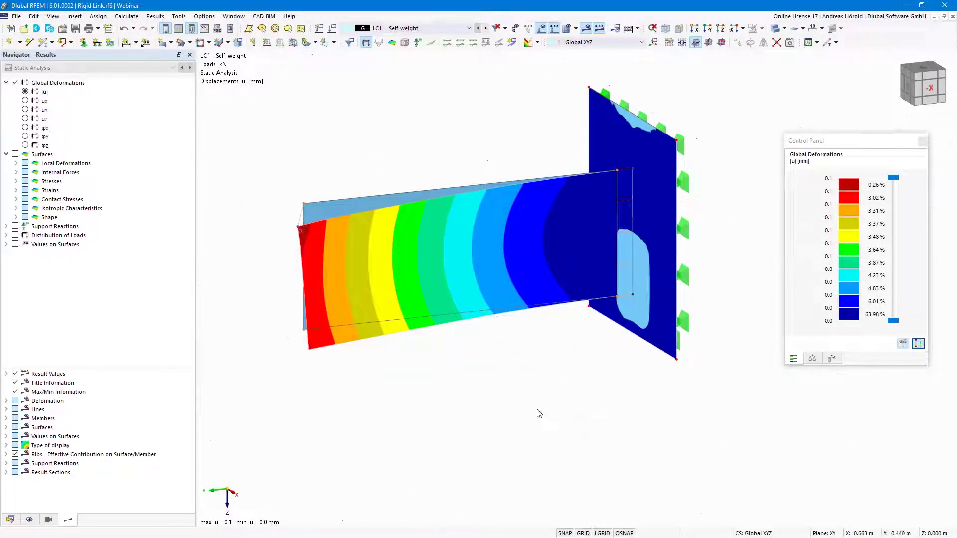
- Switch to the Steel hall model and calculate the results of load case LC2 - Snow
{"action": "left_click", "coordinate": [10, 519]}
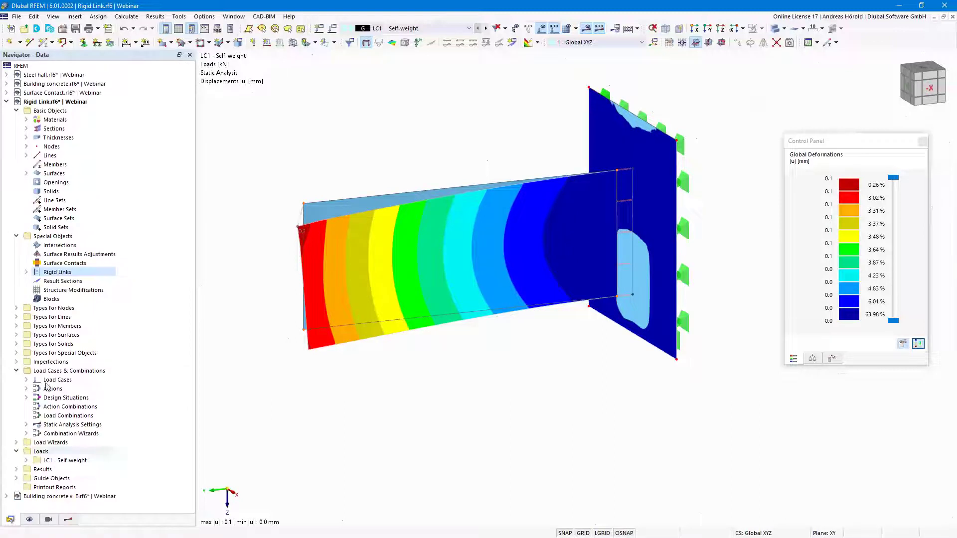
{"action": "left_click", "coordinate": [53, 75]}
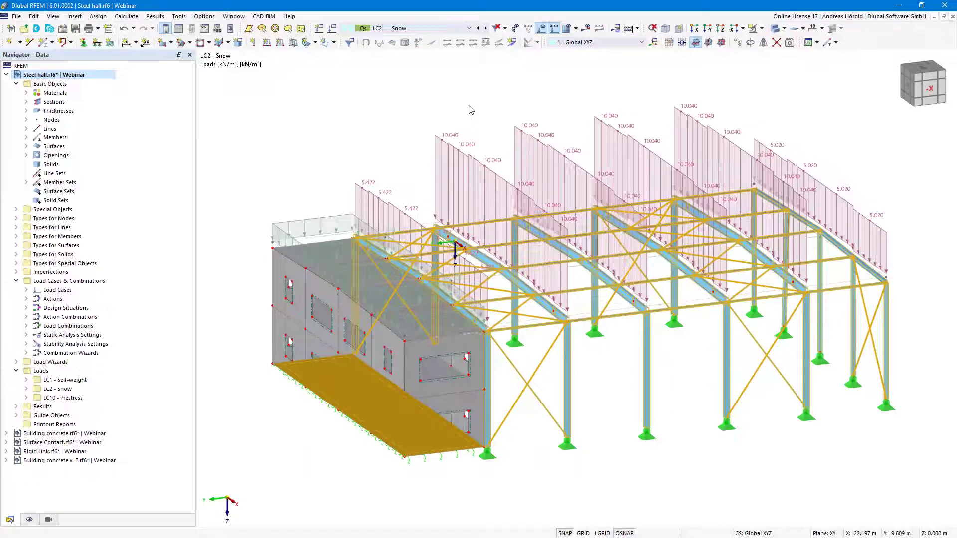
{"action": "left_click", "coordinate": [586, 28]}
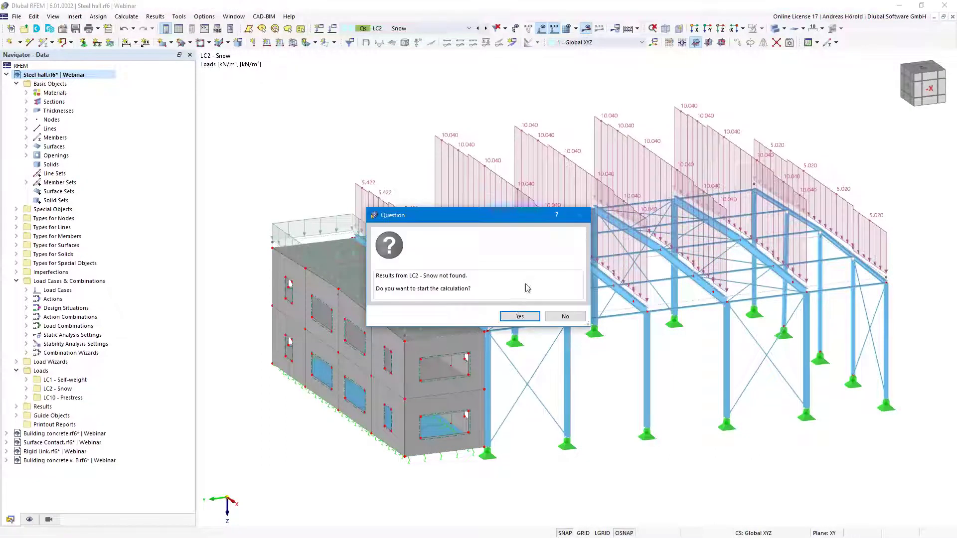
{"action": "left_click", "coordinate": [520, 317]}
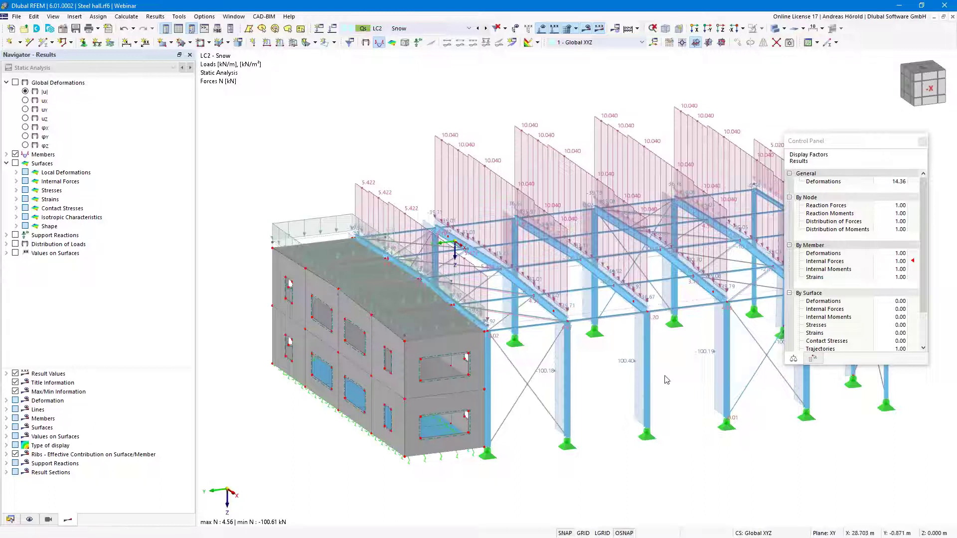
- Open the result diagrams for member sets 4-6, the roof beams of the steel hall frames
{"action": "middle_click_drag", "start_coordinate": [658, 379], "coordinate": [488, 364], "text": "ctrl"}
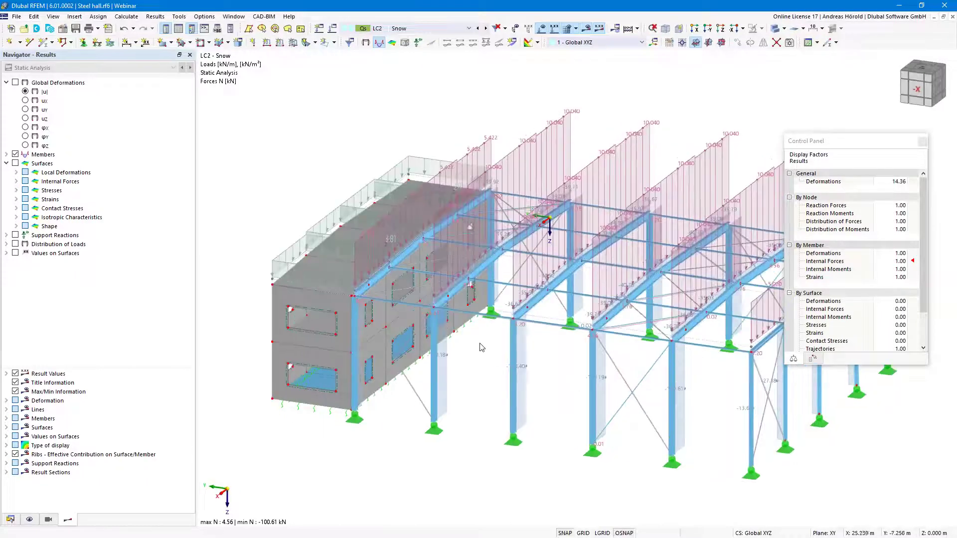
{"action": "scroll", "coordinate": [475, 336], "scroll_direction": "up", "scroll_amount": 2}
{"action": "scroll", "coordinate": [476, 342], "scroll_direction": "up", "scroll_amount": 2}
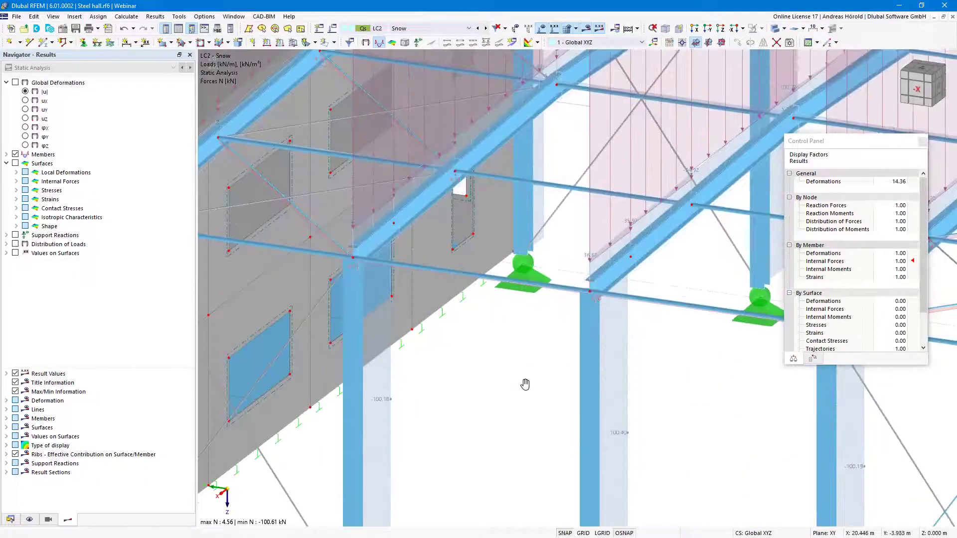
{"action": "scroll", "coordinate": [524, 384], "scroll_direction": "up", "scroll_amount": 3}
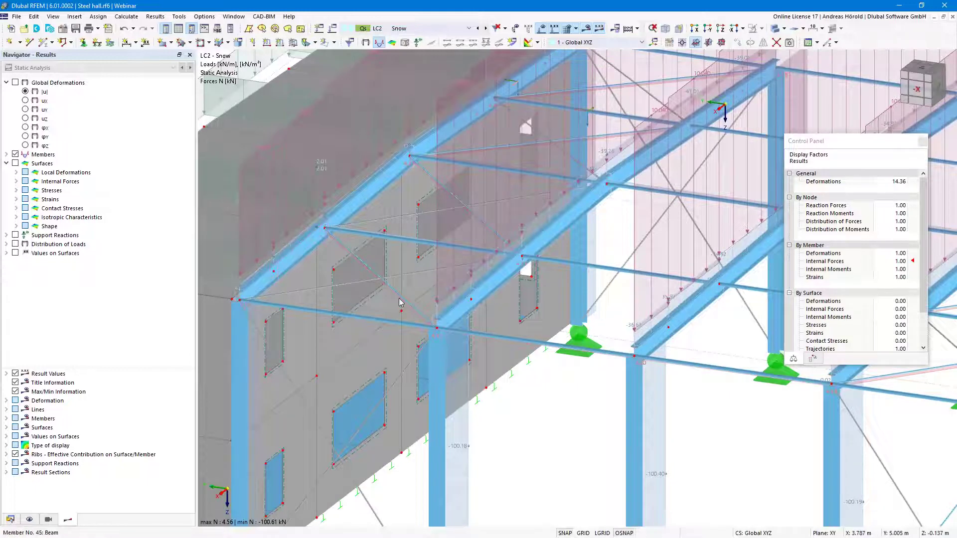
{"action": "scroll", "coordinate": [462, 213], "scroll_direction": "down", "scroll_amount": 5}
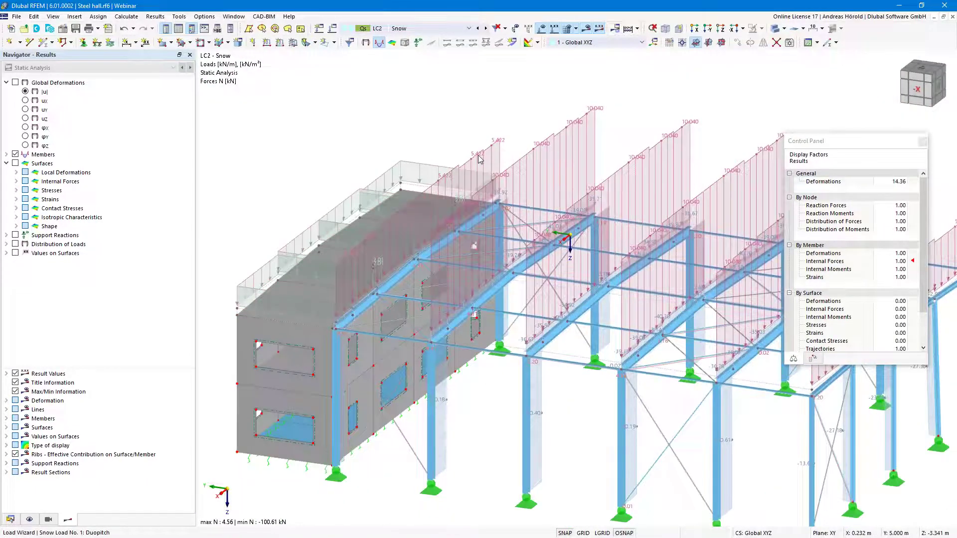
{"action": "scroll", "coordinate": [419, 364], "scroll_direction": "up", "scroll_amount": 5}
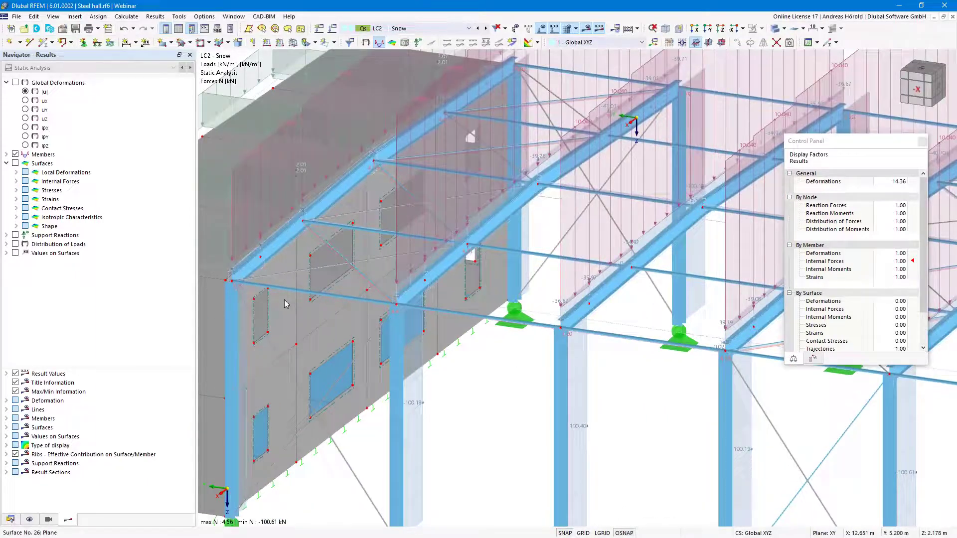
{"action": "scroll", "coordinate": [285, 304], "scroll_direction": "up", "scroll_amount": 3}
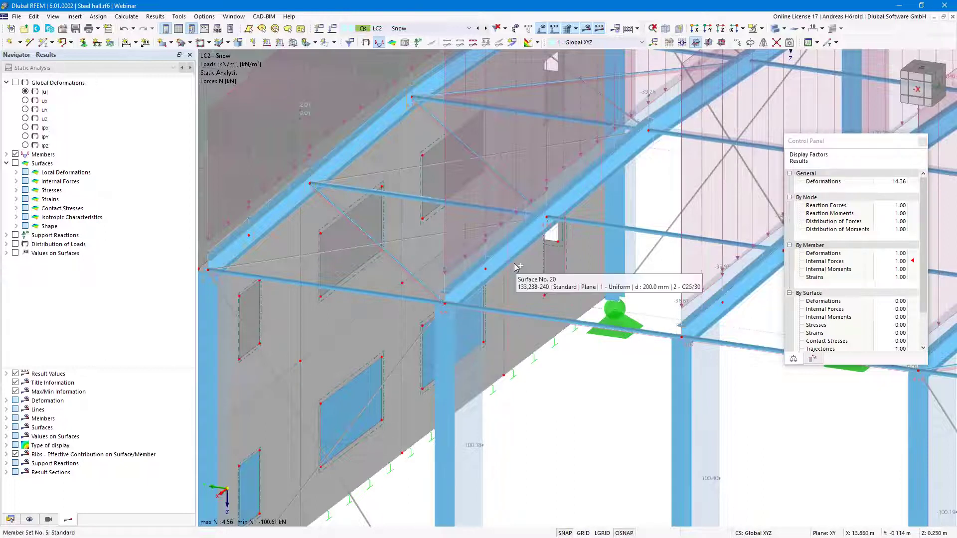
{"action": "right_click", "coordinate": [738, 314]}
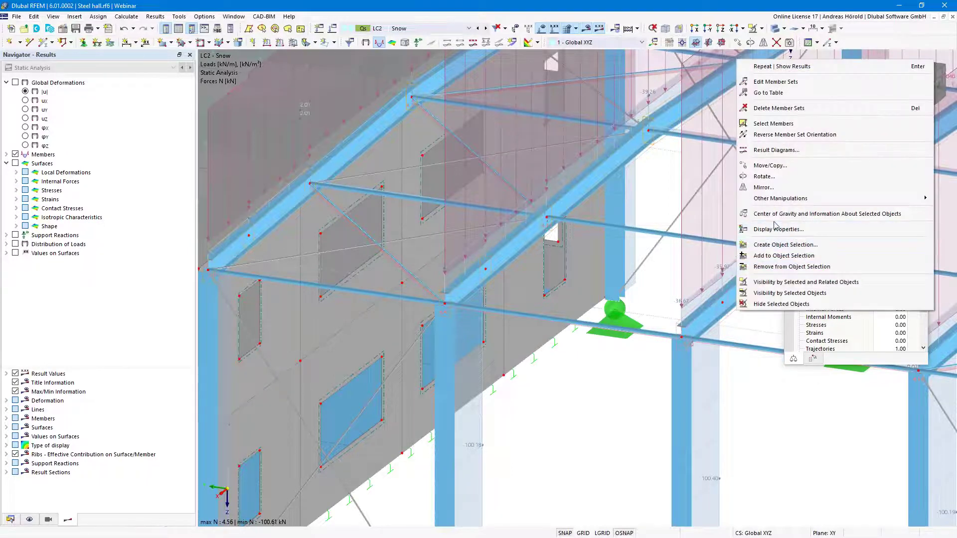
{"action": "left_click", "coordinate": [776, 150]}
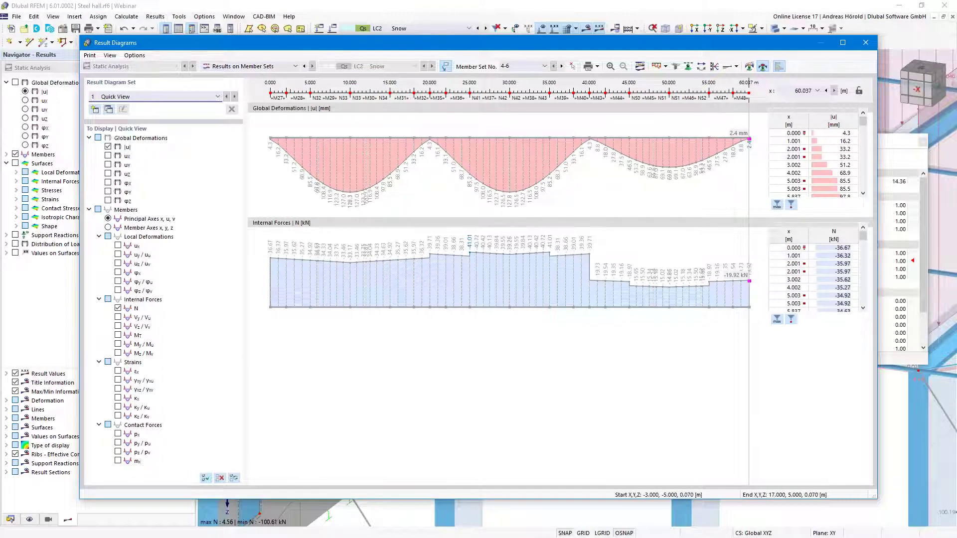
- Narrow the Result Diagrams window and show the bending moment My / Mu instead of the axial force N
{"action": "left_click_drag", "start_coordinate": [877, 246], "coordinate": [777, 246]}
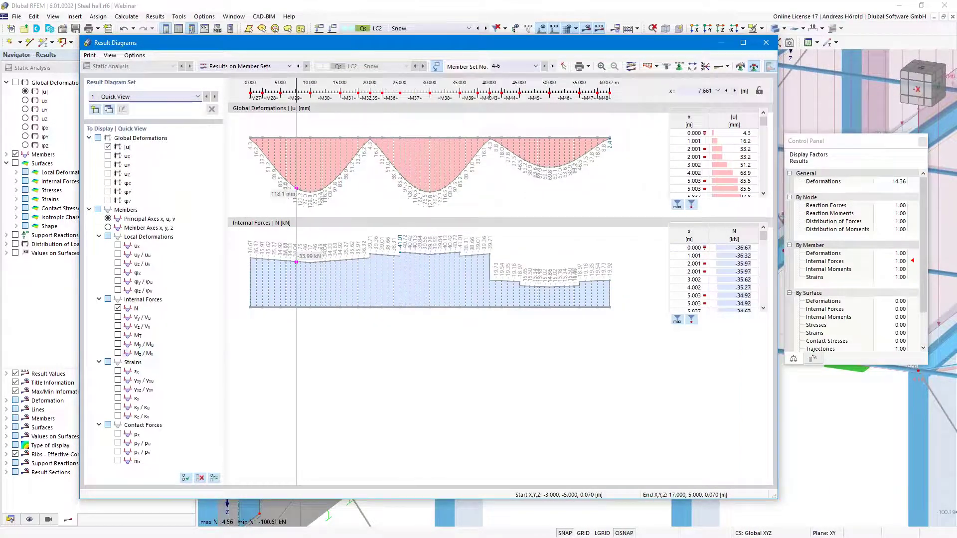
{"action": "left_click", "coordinate": [118, 345]}
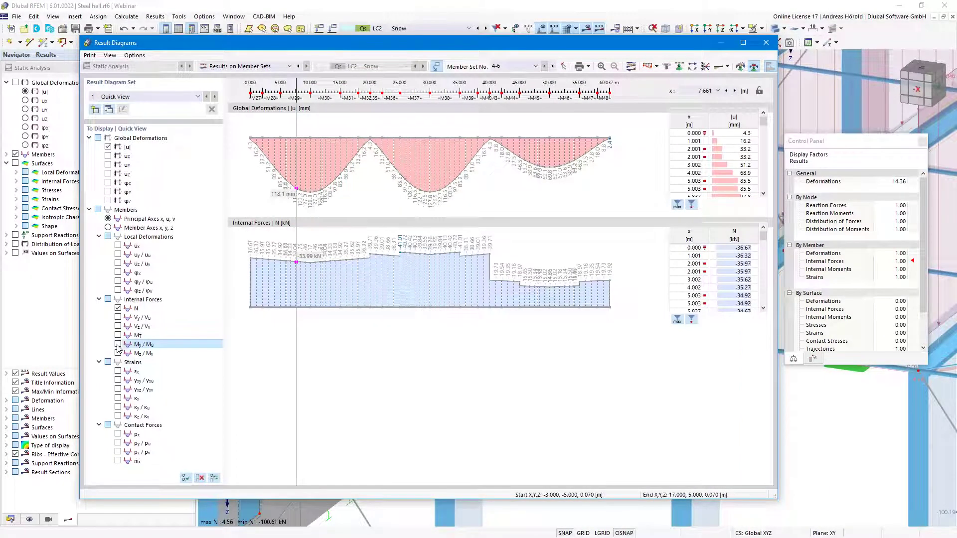
{"action": "left_click", "coordinate": [118, 309]}
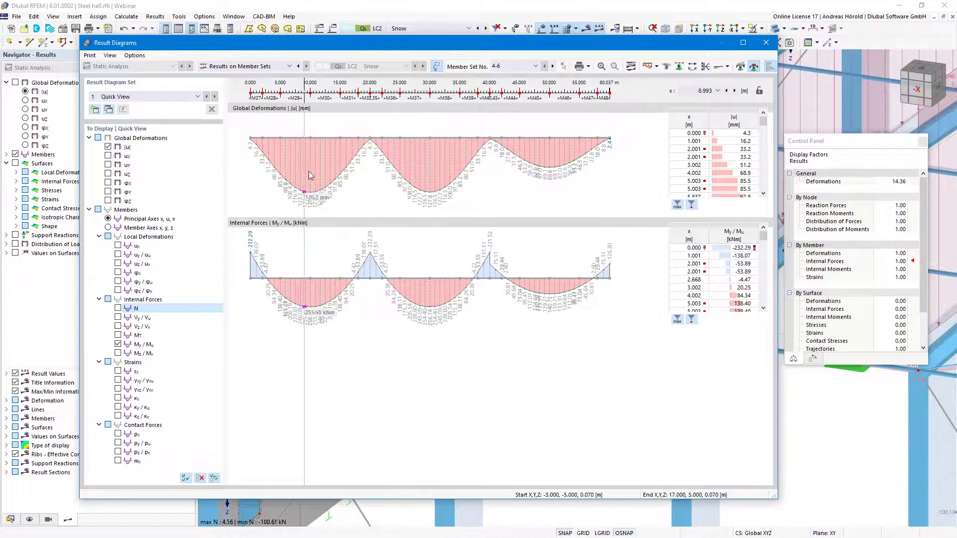
- Show the member set diagrams as Overlapped to compare them, and reduce the display to Overlapped | Envelope Only
{"action": "left_click", "coordinate": [658, 66]}
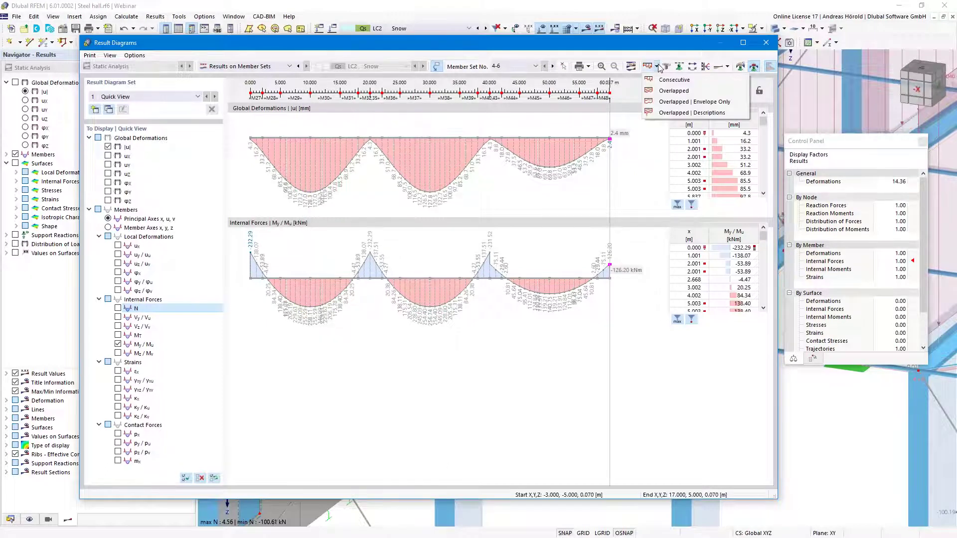
{"action": "left_click", "coordinate": [675, 92]}
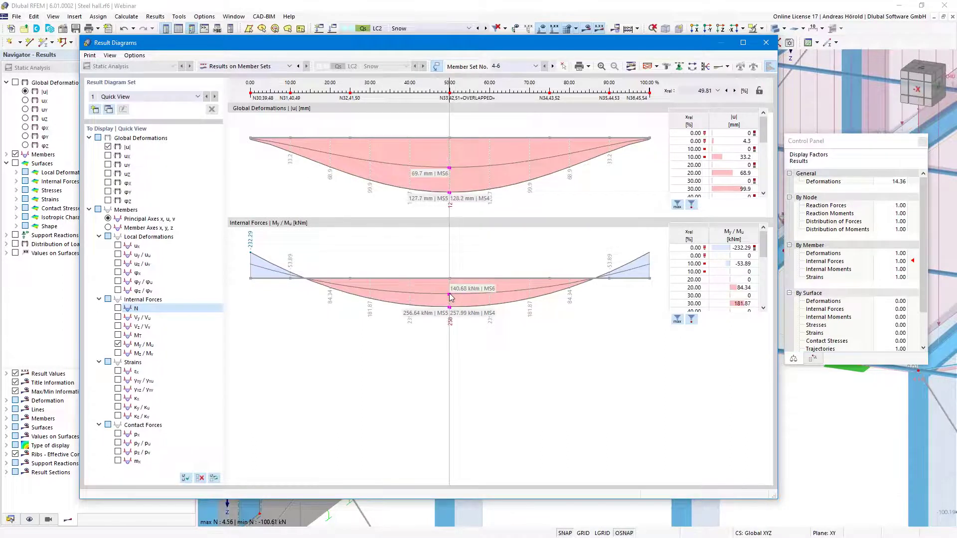
{"action": "left_click", "coordinate": [657, 69]}
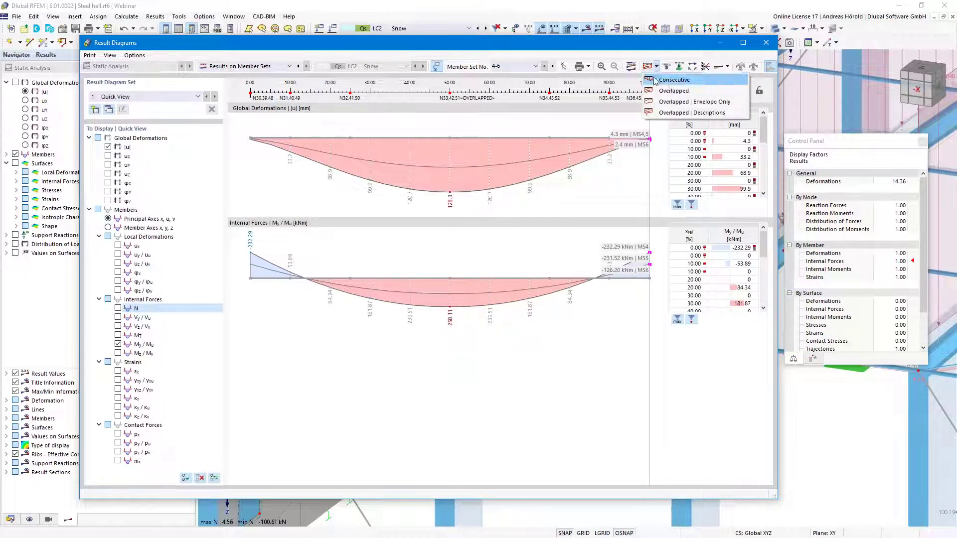
{"action": "left_click", "coordinate": [675, 101]}
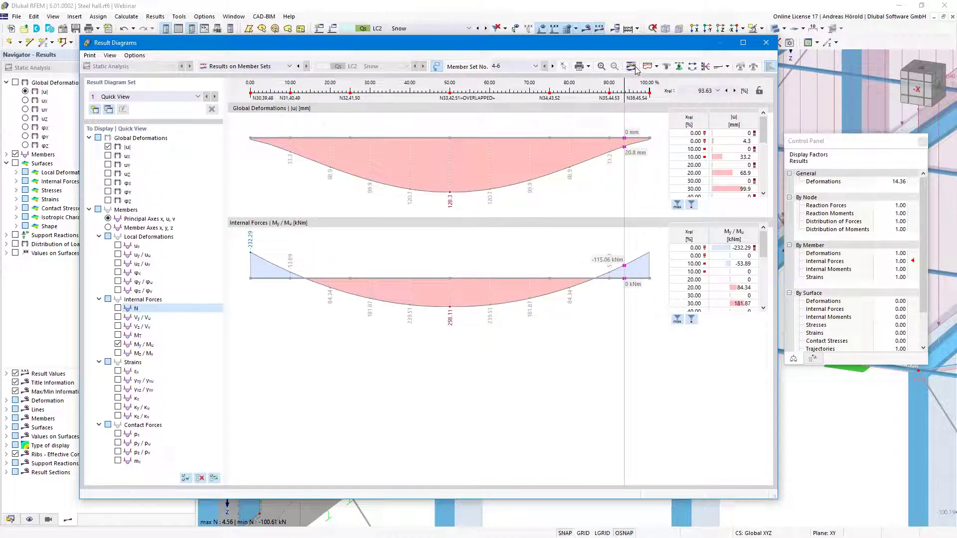
- Show the result diagrams of member sets 4-6 as Overlapped | Descriptions and look at the available smoothing options
{"action": "left_click", "coordinate": [657, 66]}
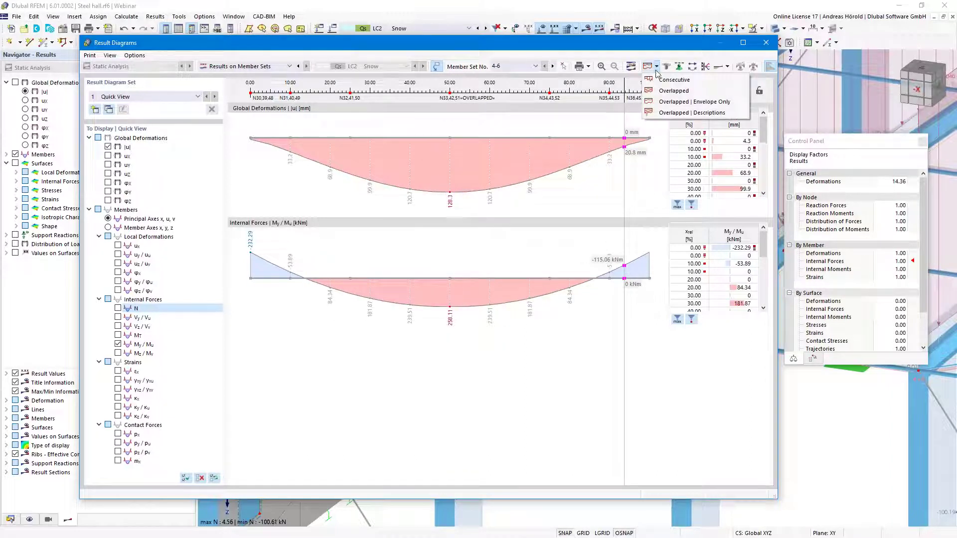
{"action": "left_click", "coordinate": [671, 114]}
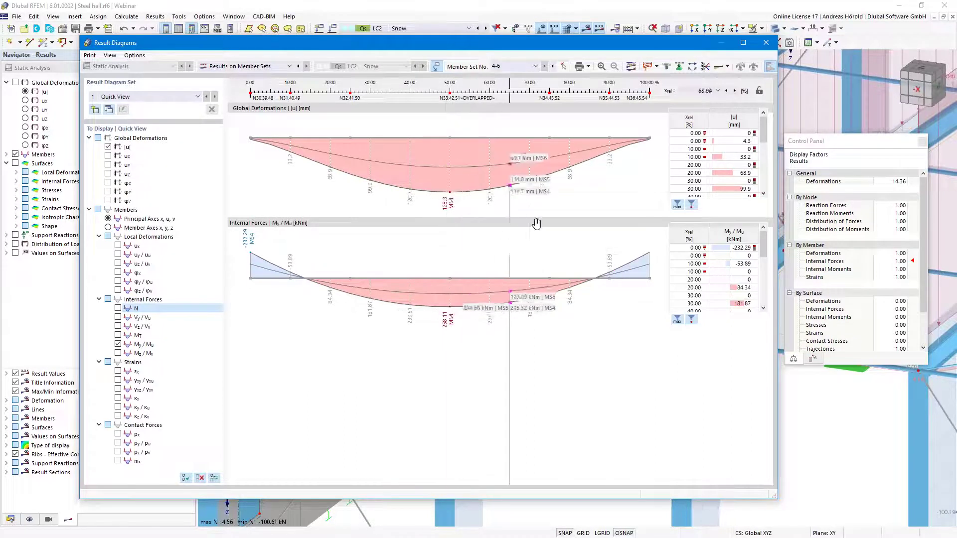
{"action": "left_click", "coordinate": [728, 66]}
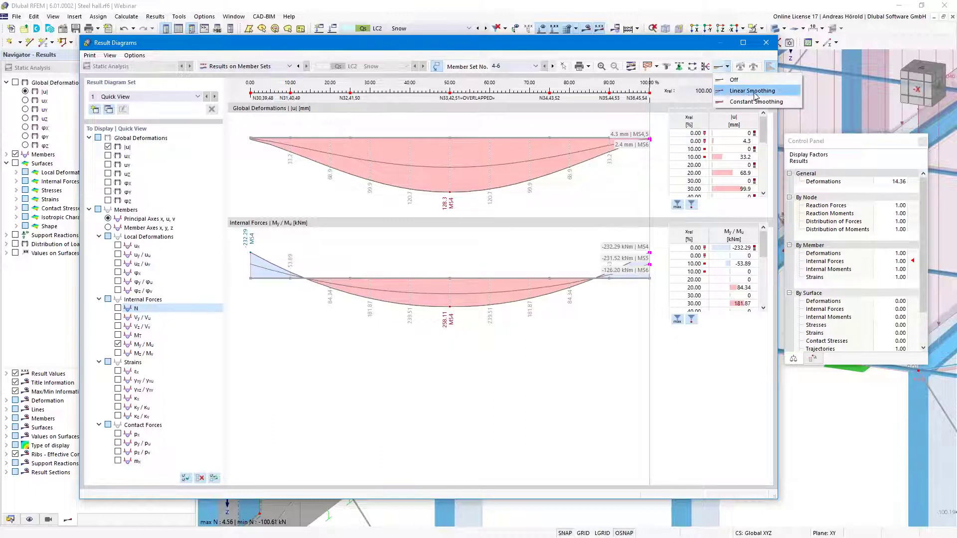
{"action": "left_click", "coordinate": [630, 205]}
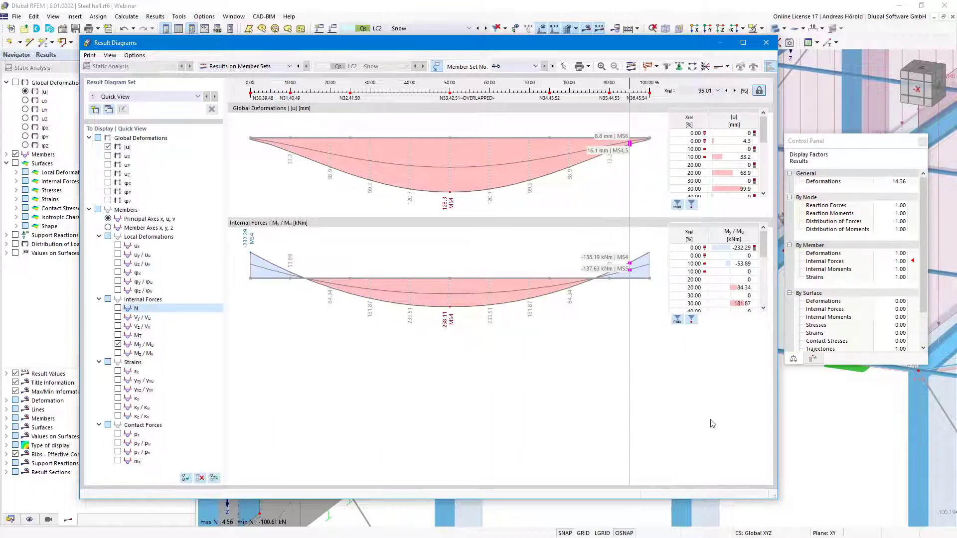
{"action": "left_click", "coordinate": [832, 422]}
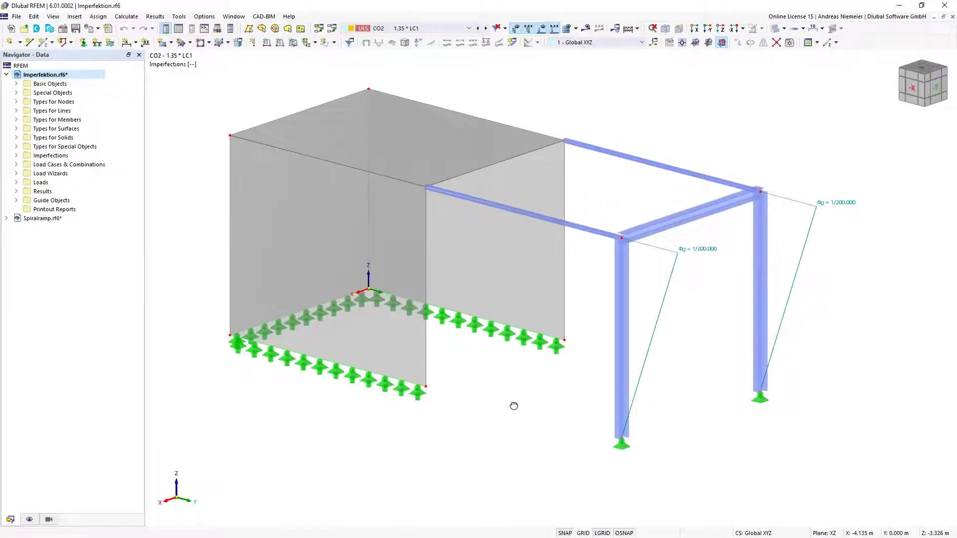
- Display imperfection case IC1 - In X and then IC2 - In Y on the model, and list the imperfection cases in the navigator
{"action": "middle_click_drag", "start_coordinate": [513, 404], "coordinate": [770, 228], "text": "ctrl"}
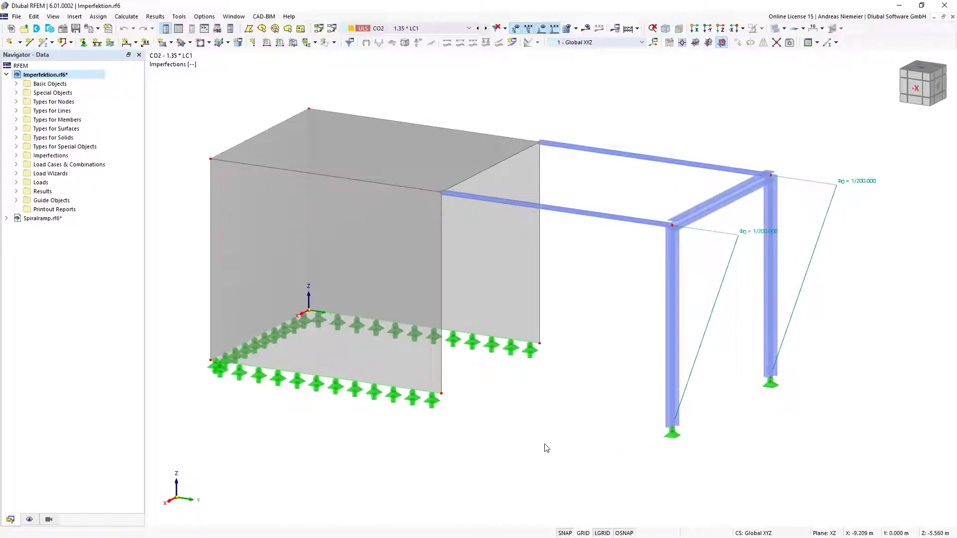
{"action": "scroll", "coordinate": [548, 438], "scroll_direction": "down", "scroll_amount": 1}
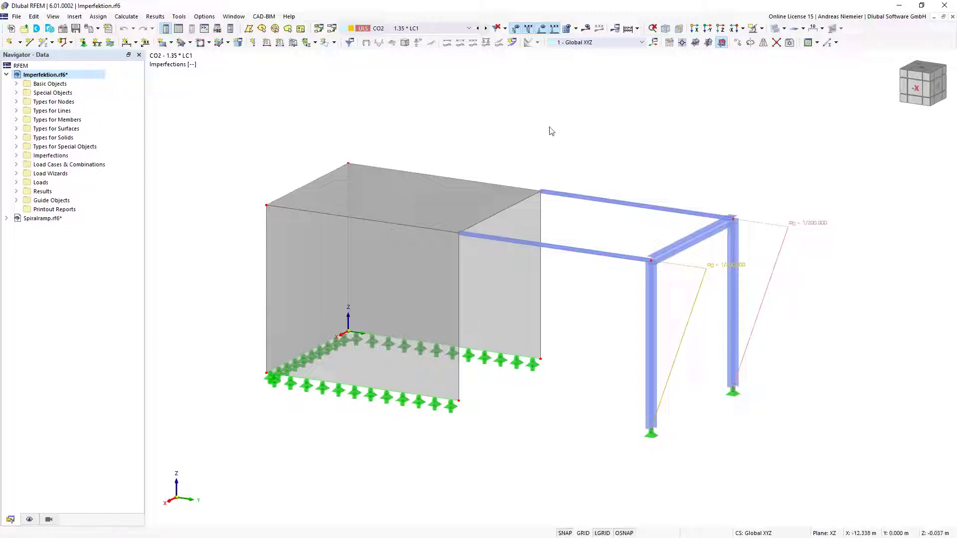
{"action": "left_click", "coordinate": [469, 28]}
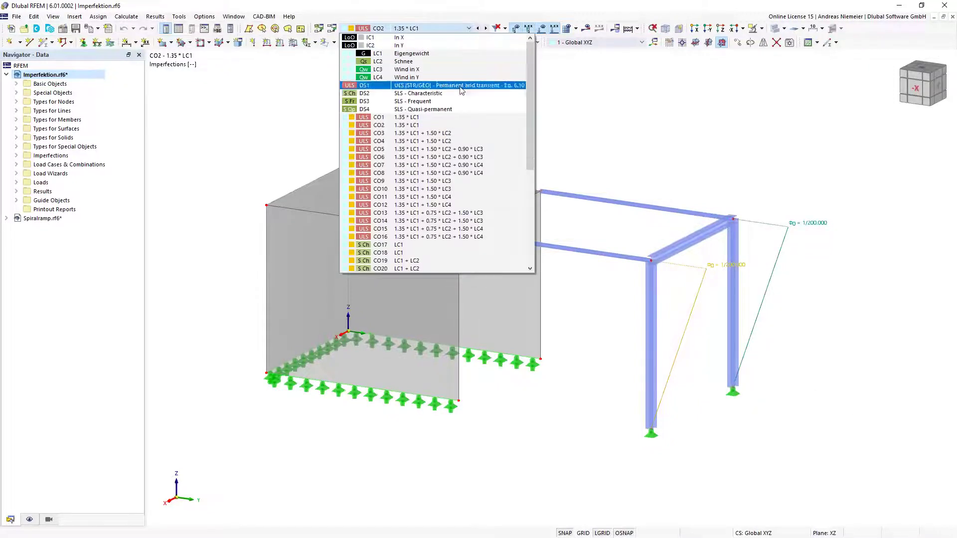
{"action": "left_click", "coordinate": [377, 39]}
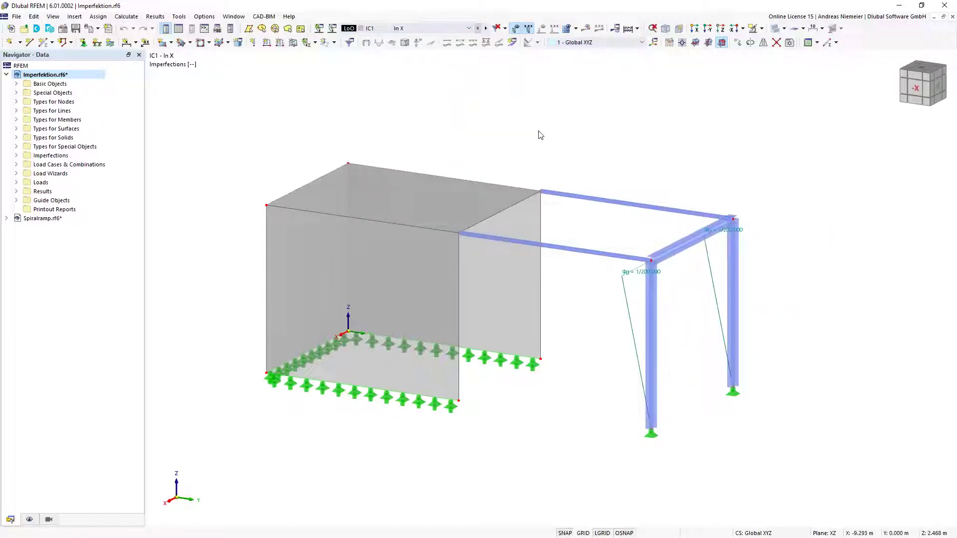
{"action": "middle_click_drag", "start_coordinate": [532, 153], "coordinate": [529, 151]}
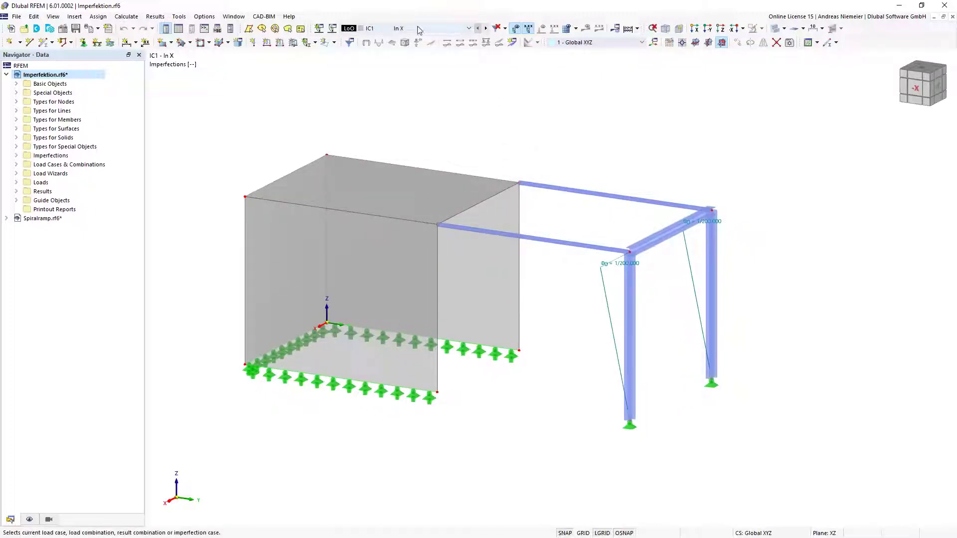
{"action": "left_click", "coordinate": [487, 28]}
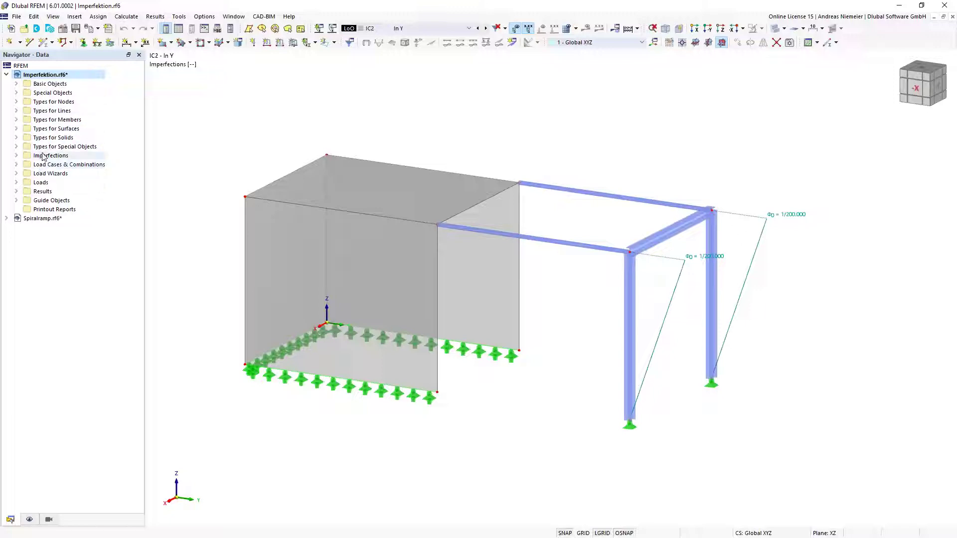
{"action": "left_click", "coordinate": [16, 155]}
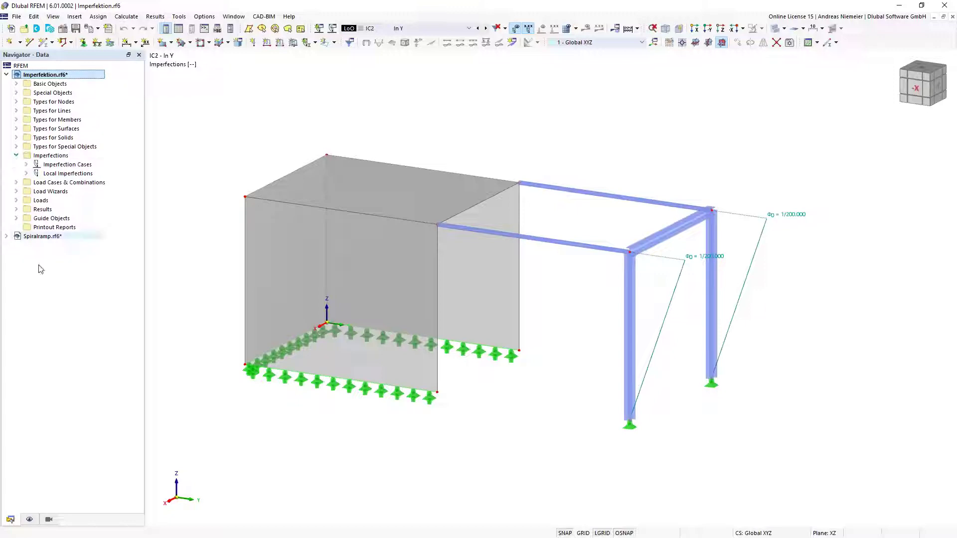
{"action": "left_click", "coordinate": [27, 164]}
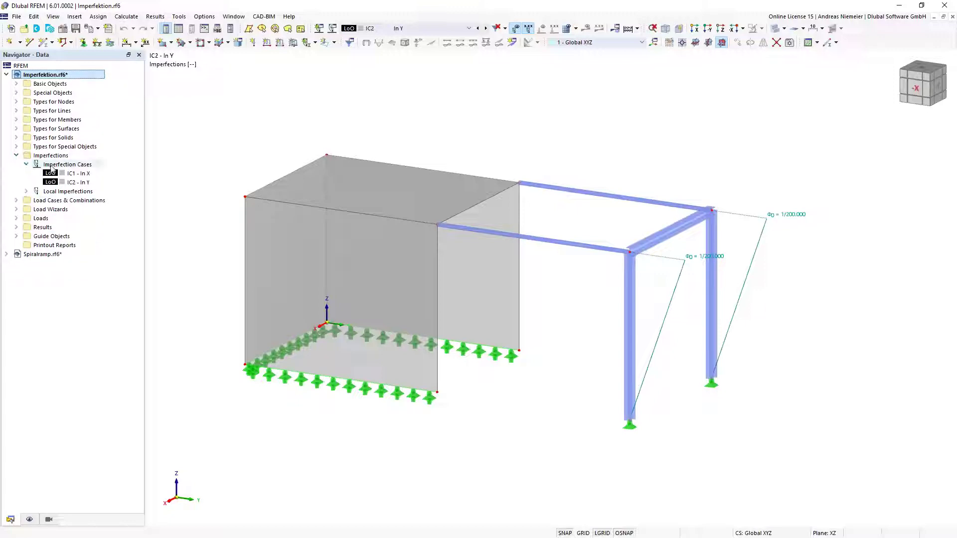
- Try the Consider imperfection option with the imperfection cases for load case LC1 Eigengewicht, and discard the change
{"action": "right_click", "coordinate": [86, 201]}
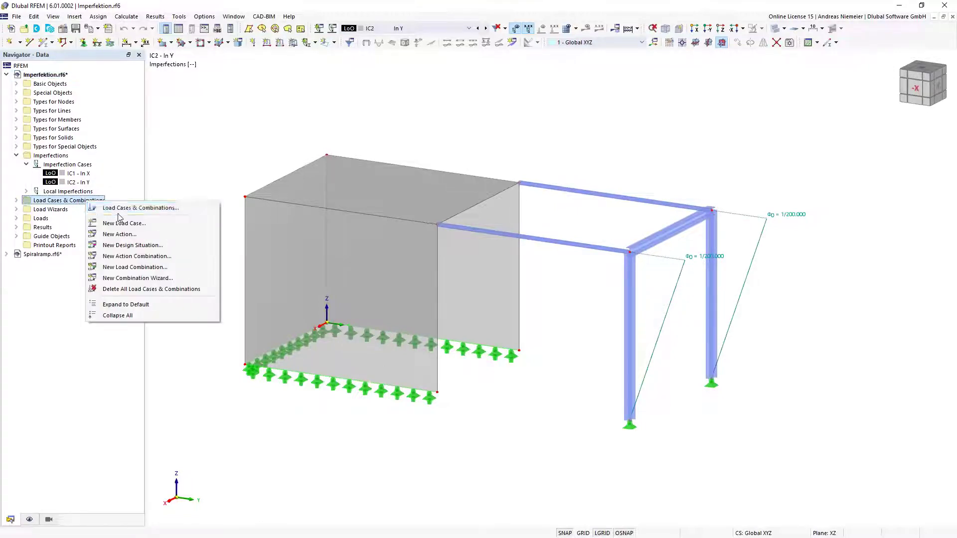
{"action": "left_click", "coordinate": [126, 210]}
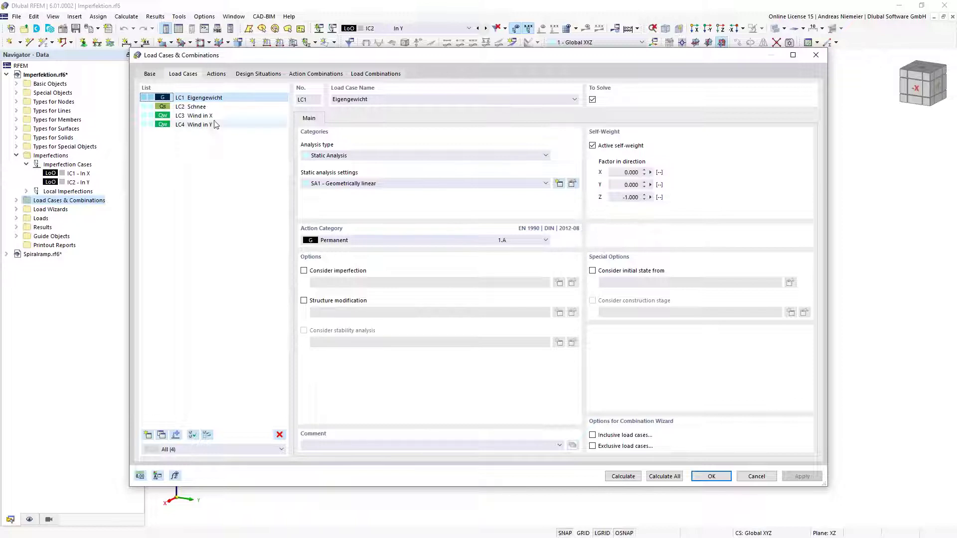
{"action": "left_click", "coordinate": [303, 271]}
{"action": "left_click", "coordinate": [355, 283]}
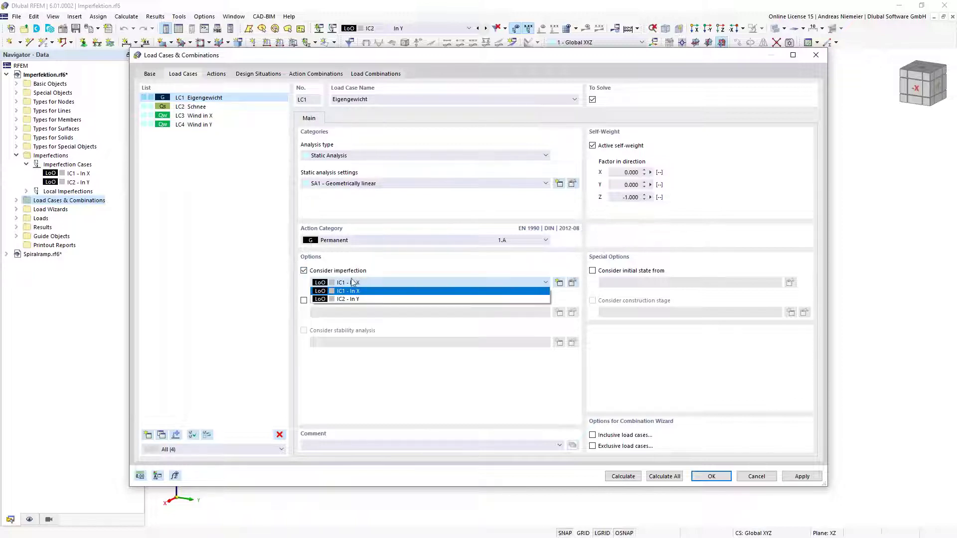
{"action": "left_click", "coordinate": [384, 274]}
{"action": "left_click", "coordinate": [304, 270]}
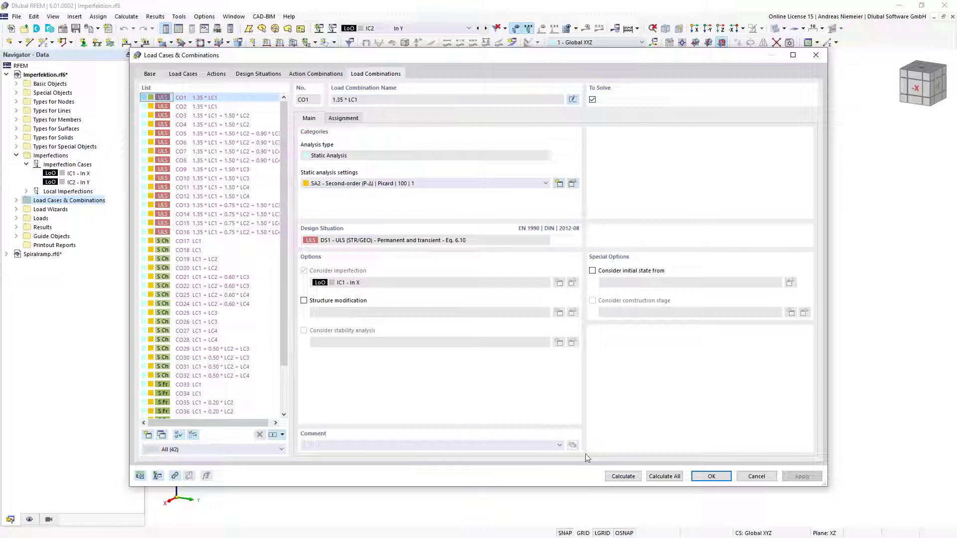
{"action": "left_click", "coordinate": [756, 482]}
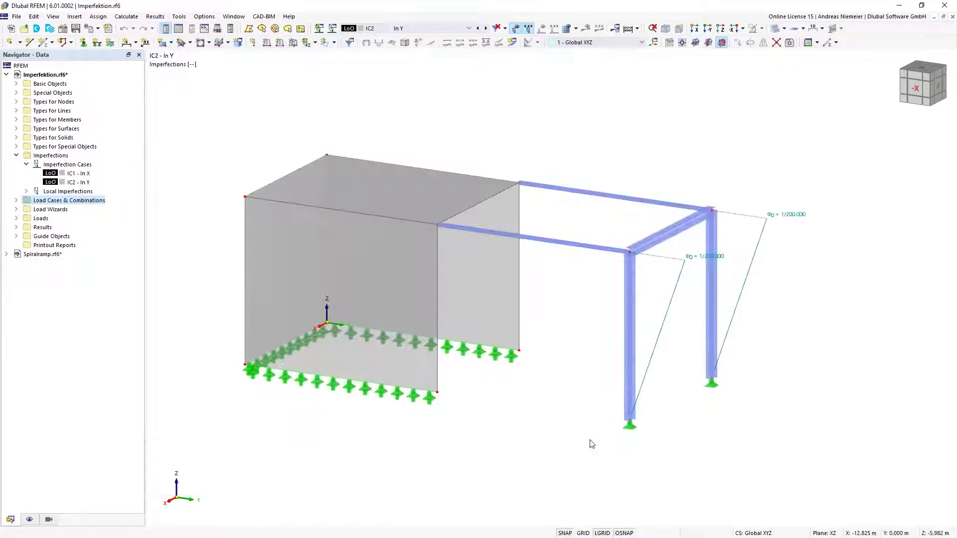
- Assign load case LC3 Wind in X to imperfection case IC1 - In X
{"action": "right_click", "coordinate": [76, 177]}
{"action": "left_click", "coordinate": [108, 187]}
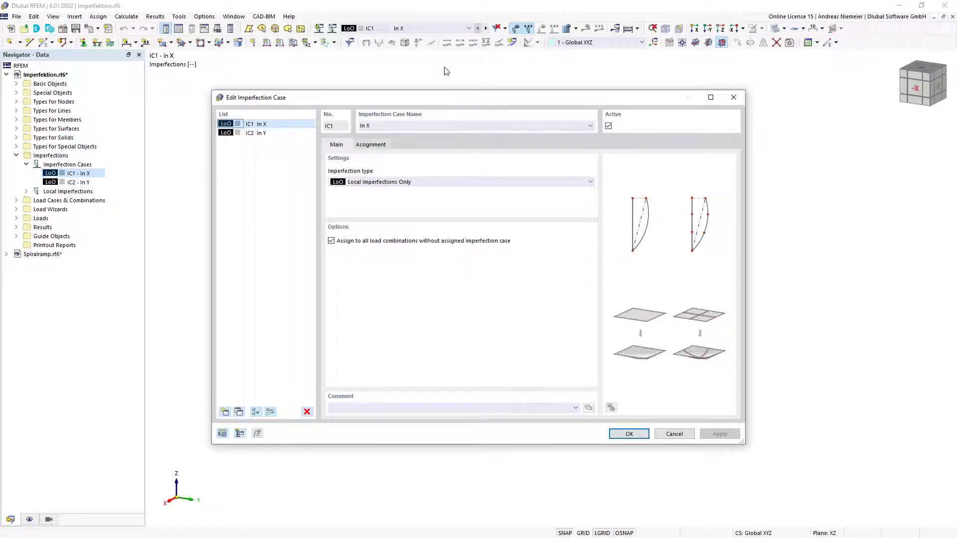
{"action": "left_click", "coordinate": [371, 144]}
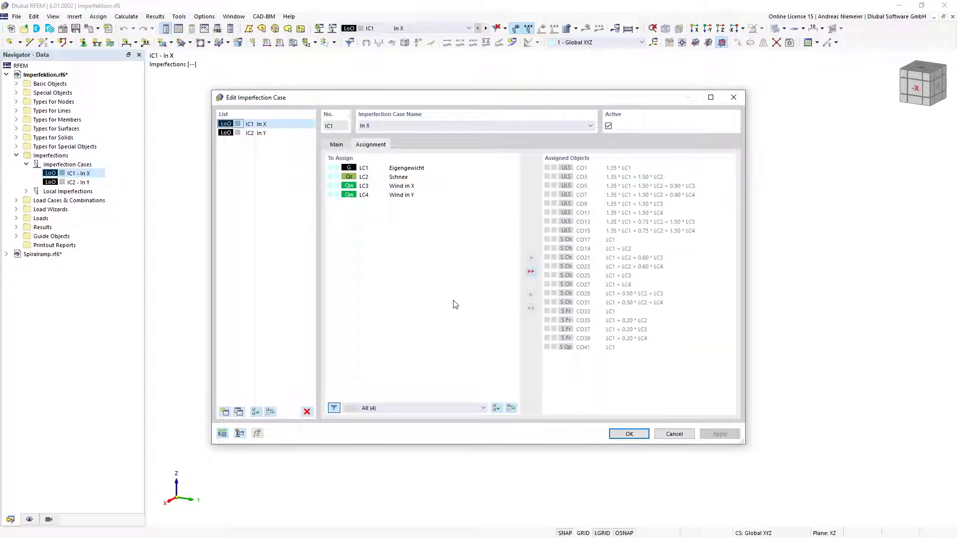
{"action": "double_click", "coordinate": [410, 188]}
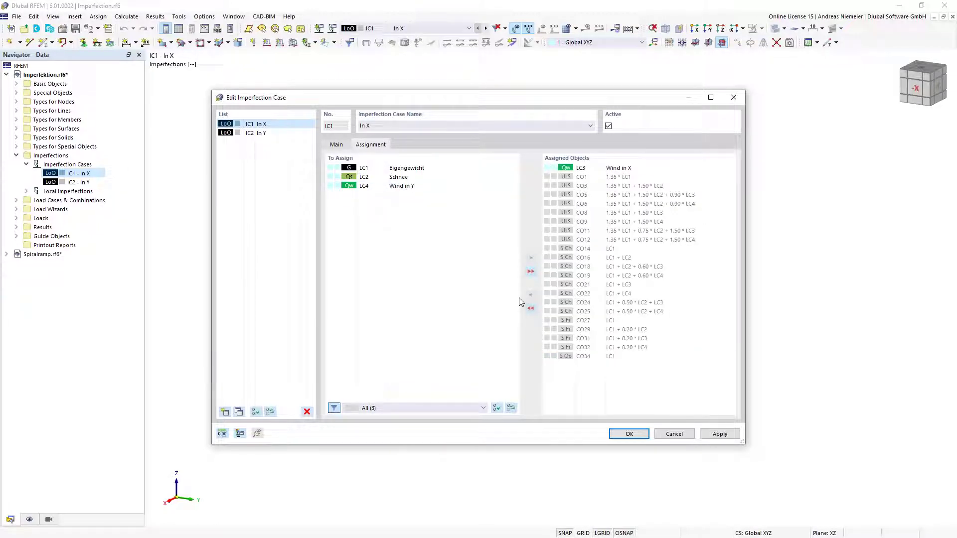
- Assign load case LC4 Wind in Y to imperfection case IC2 - In Y and accept the imperfection case changes
{"action": "left_click", "coordinate": [267, 132]}
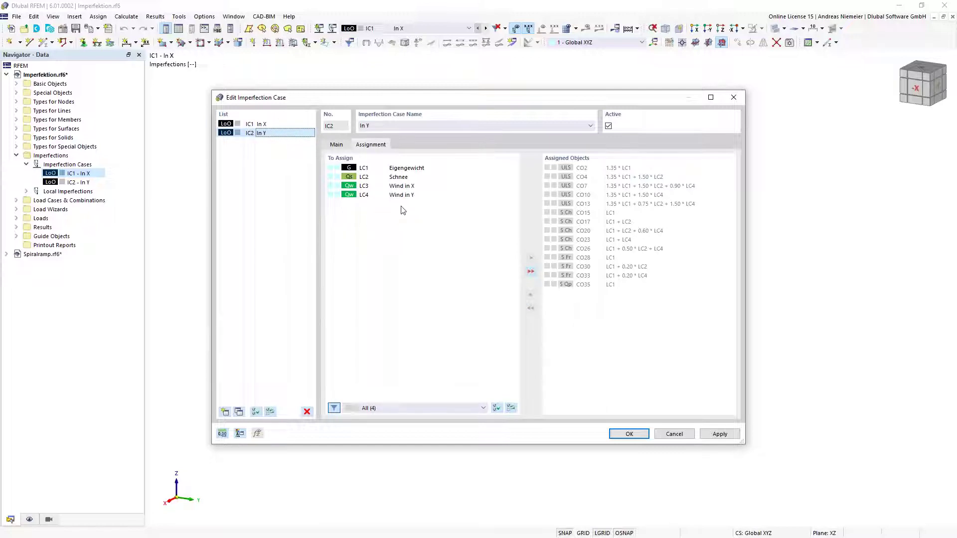
{"action": "double_click", "coordinate": [408, 195]}
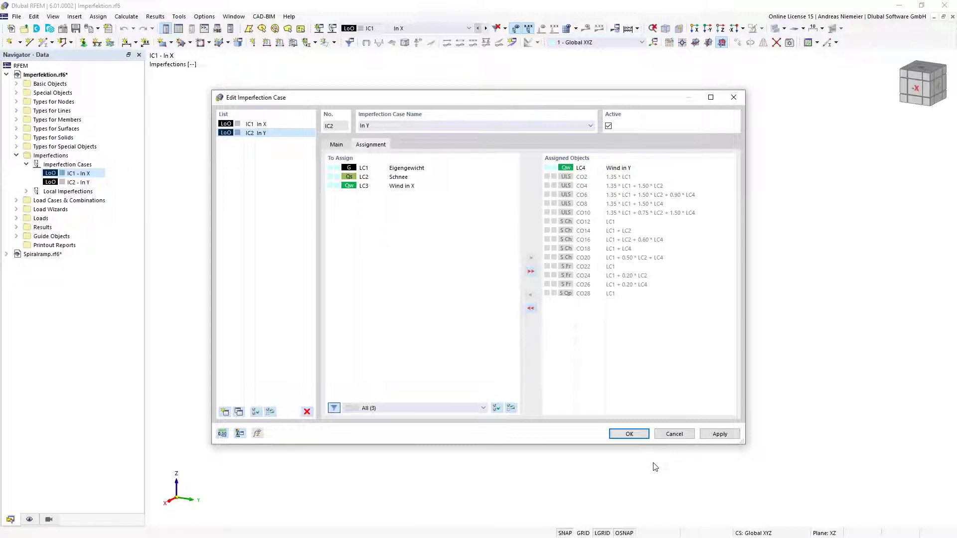
{"action": "left_click", "coordinate": [629, 434]}
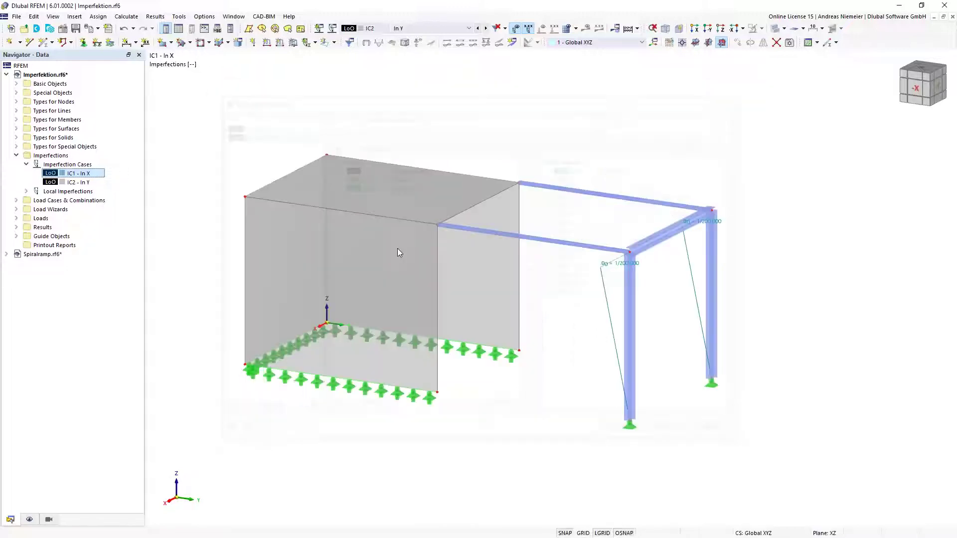
- Examine the regenerated load combinations, comparing the imperfection cases of CO1 and CO2 and checking the load case assigned to CO1
{"action": "right_click", "coordinate": [80, 201]}
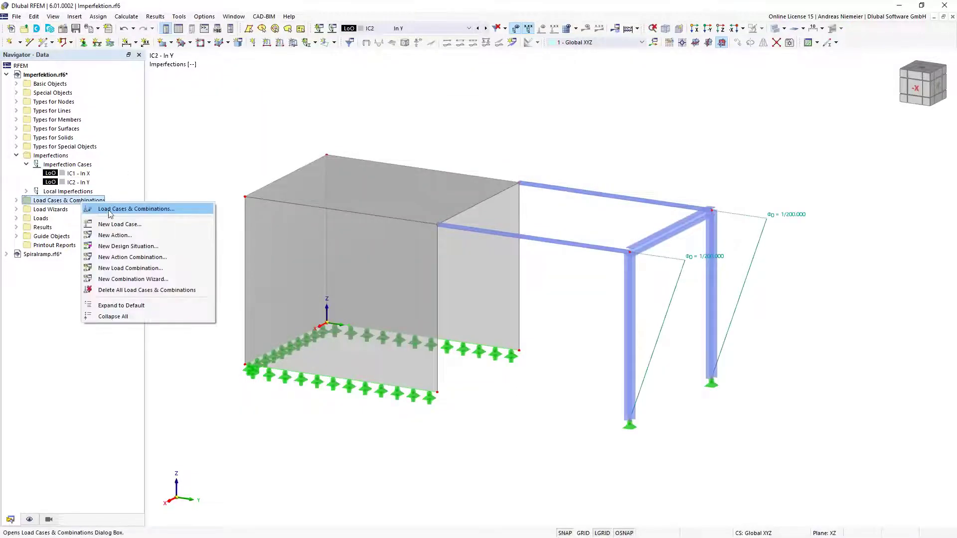
{"action": "left_click", "coordinate": [110, 213]}
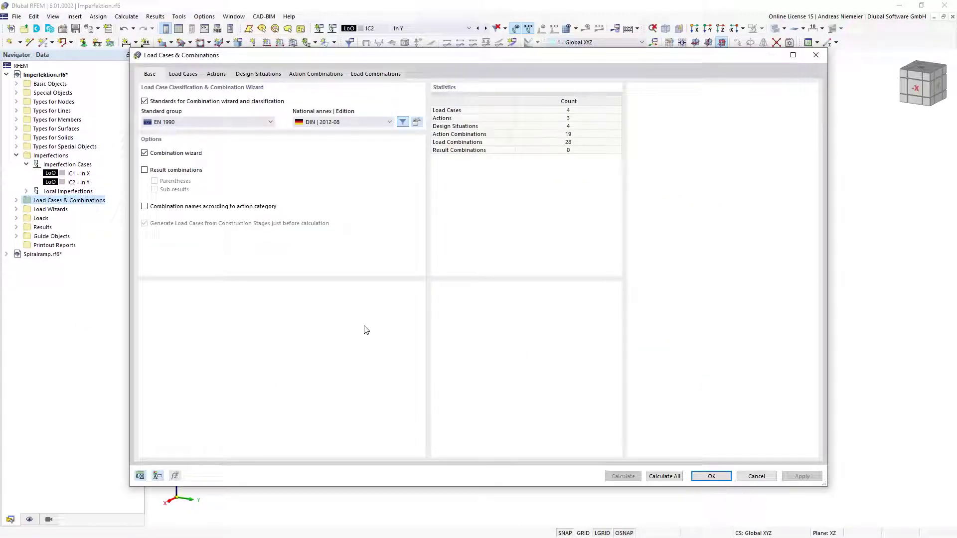
{"action": "left_click", "coordinate": [376, 74]}
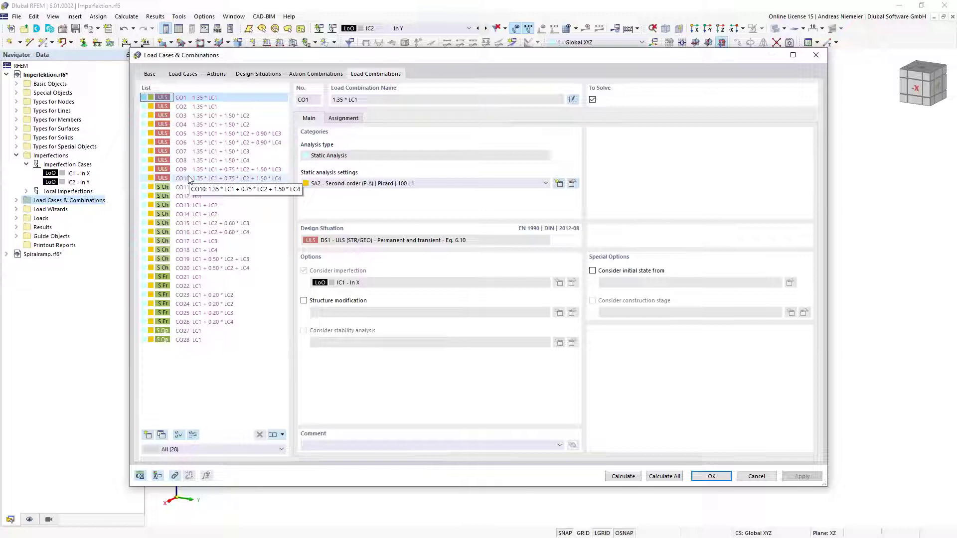
{"action": "left_click", "coordinate": [349, 121]}
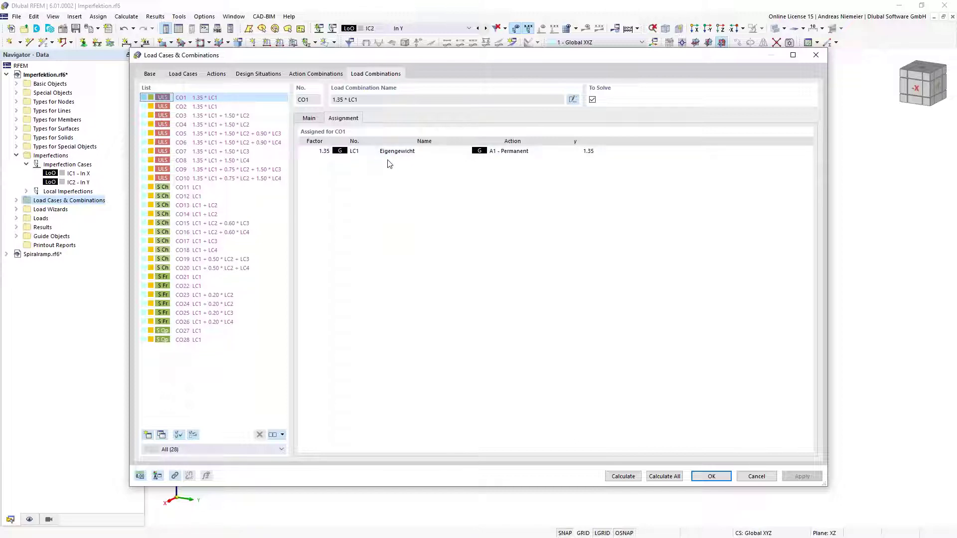
{"action": "left_click", "coordinate": [215, 107]}
{"action": "left_click", "coordinate": [315, 121]}
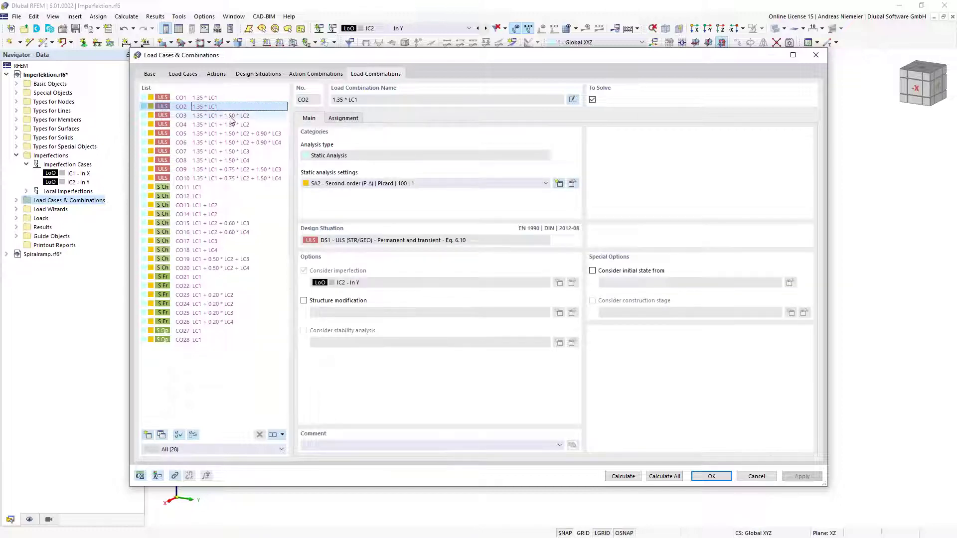
{"action": "left_click", "coordinate": [209, 98]}
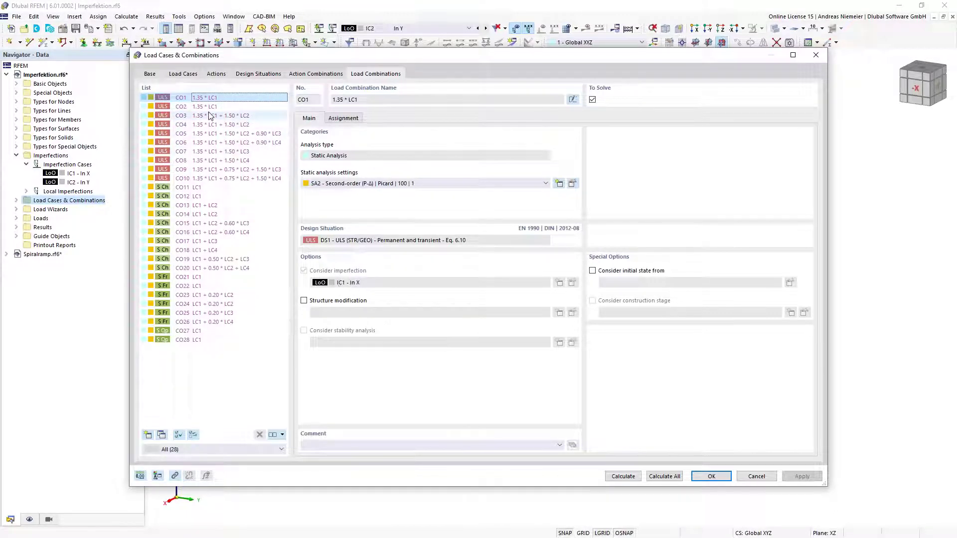
{"action": "left_click", "coordinate": [182, 106]}
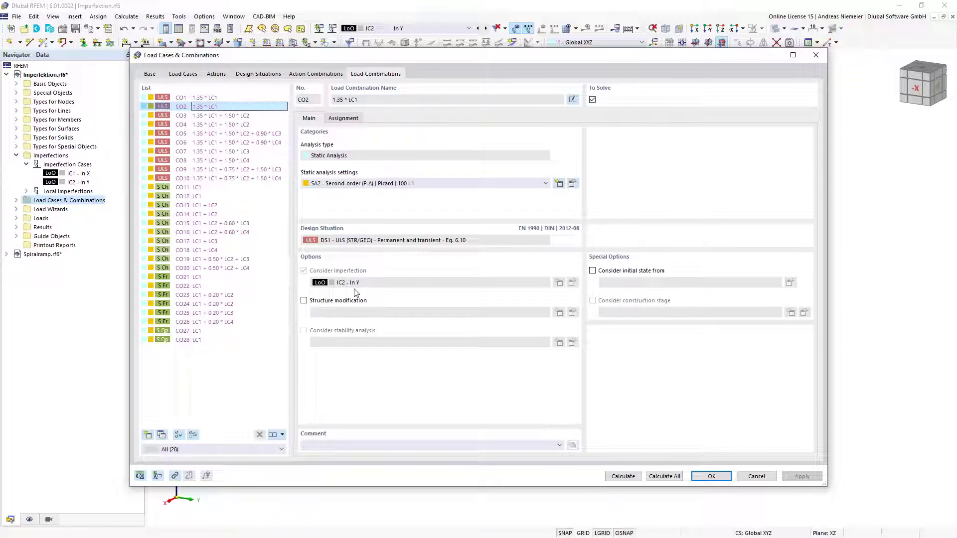
- Check the load cases assigned to combination CO3 and compare the imperfection cases considered in CO3 and CO4
{"action": "left_click", "coordinate": [233, 115]}
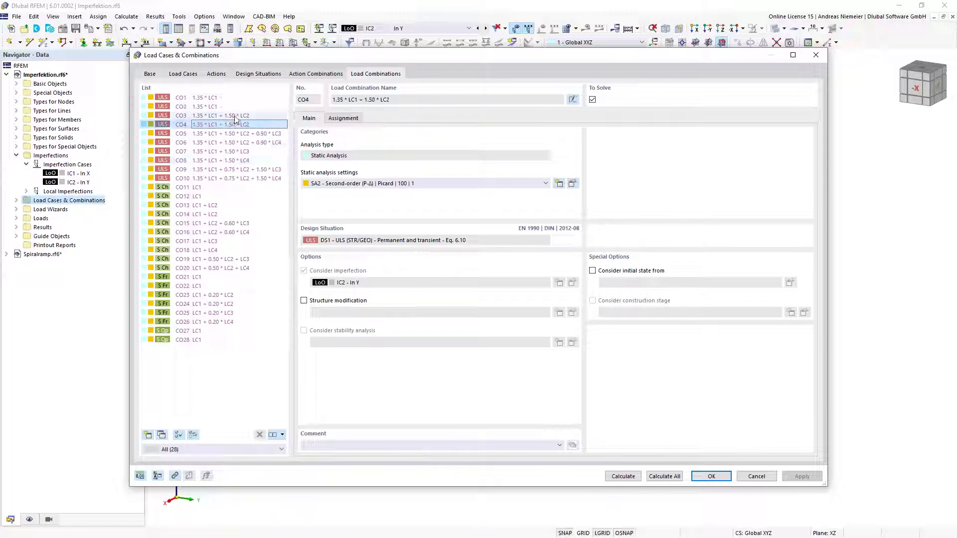
{"action": "left_click", "coordinate": [344, 120]}
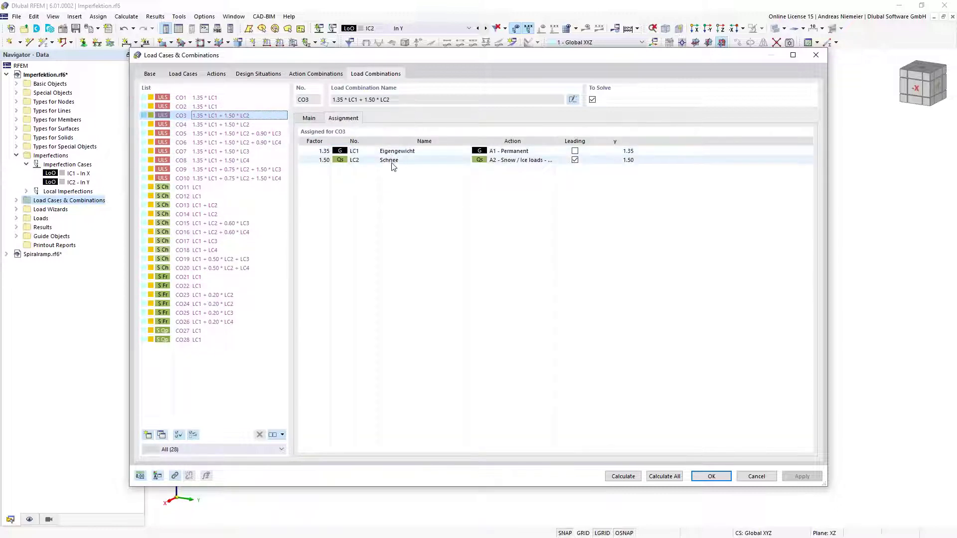
{"action": "left_click", "coordinate": [308, 119]}
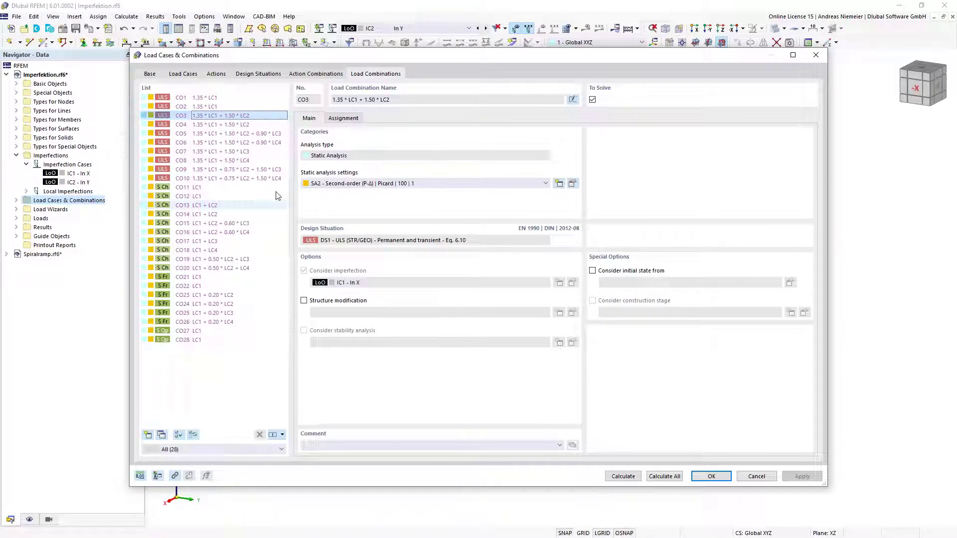
{"action": "left_click", "coordinate": [245, 125]}
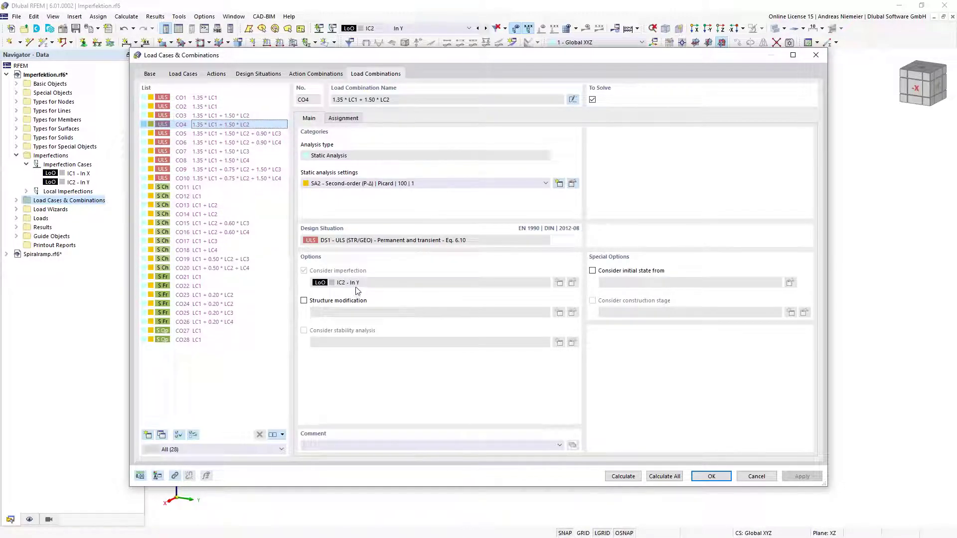
- Compare the assigned load cases and considered imperfection cases of load combinations CO5 and CO6
{"action": "left_click", "coordinate": [230, 135]}
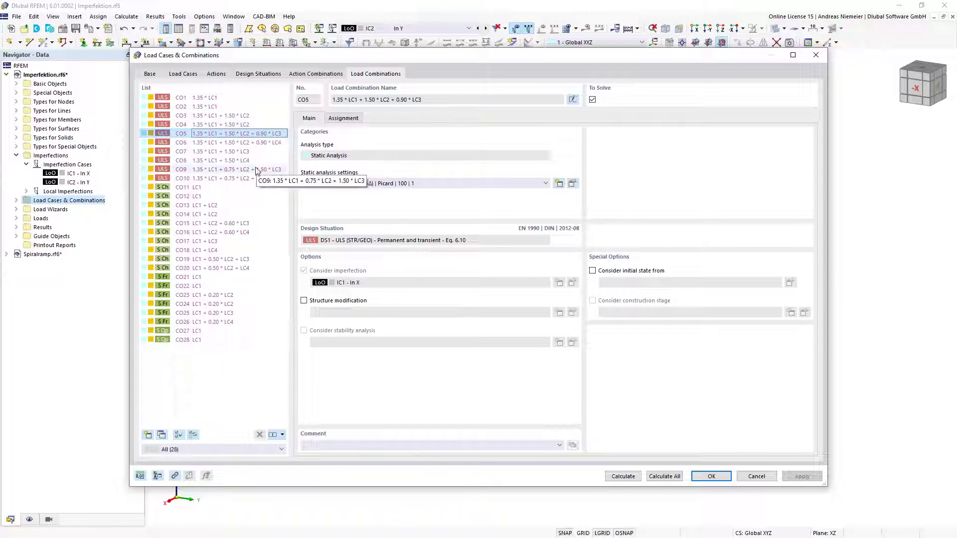
{"action": "left_click", "coordinate": [347, 119]}
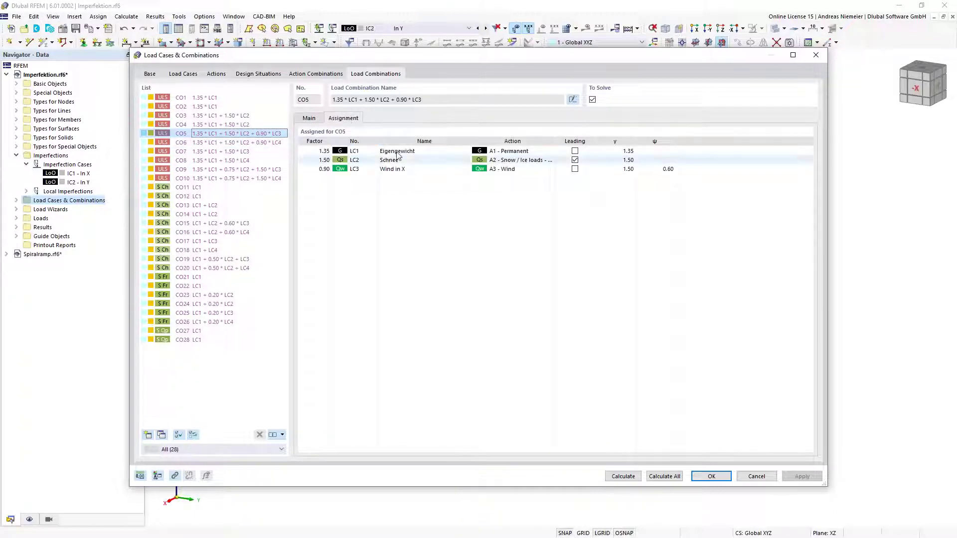
{"action": "left_click", "coordinate": [314, 120]}
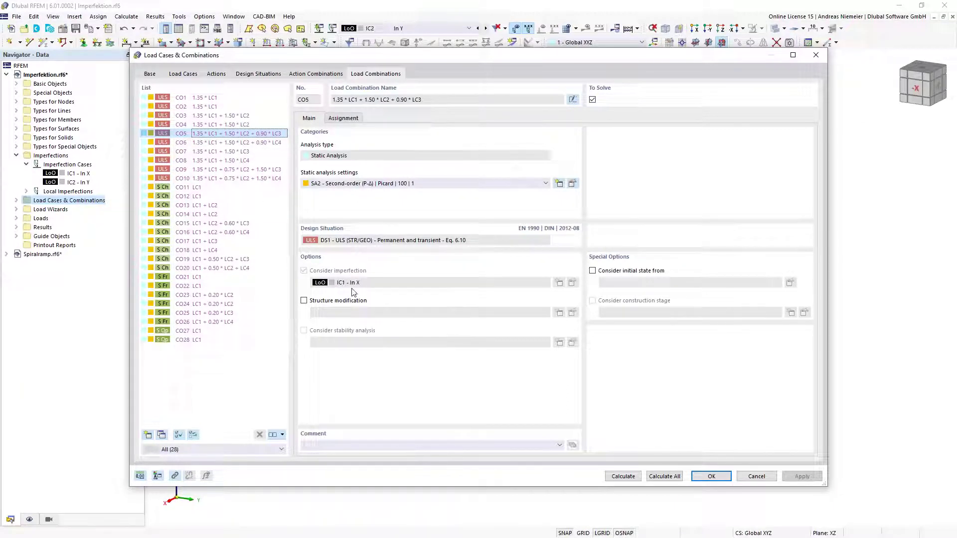
{"action": "left_click", "coordinate": [273, 143]}
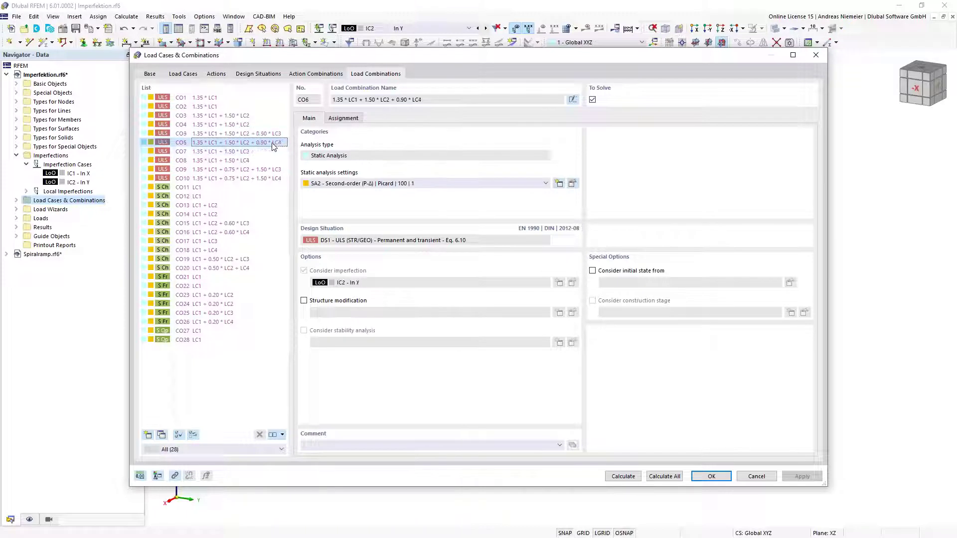
{"action": "left_click", "coordinate": [343, 118]}
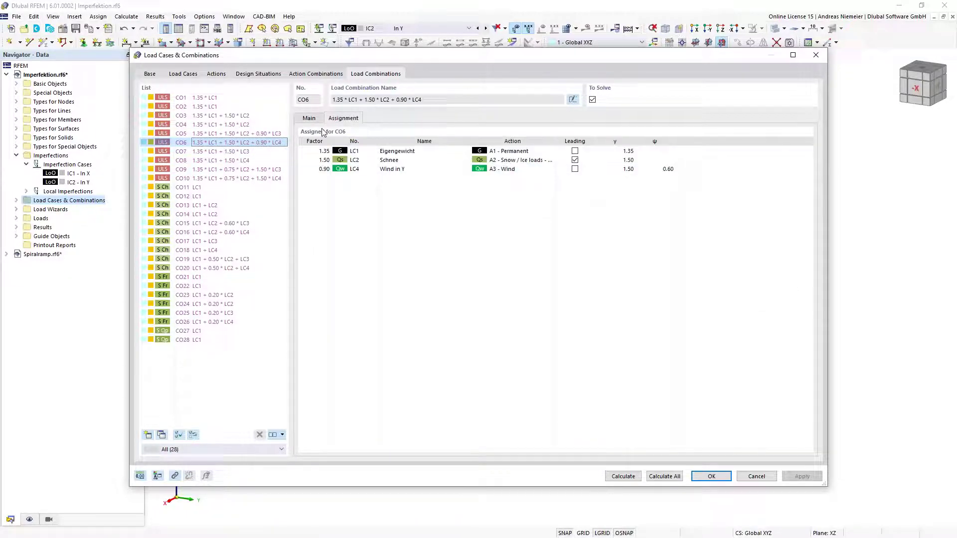
{"action": "left_click", "coordinate": [310, 119]}
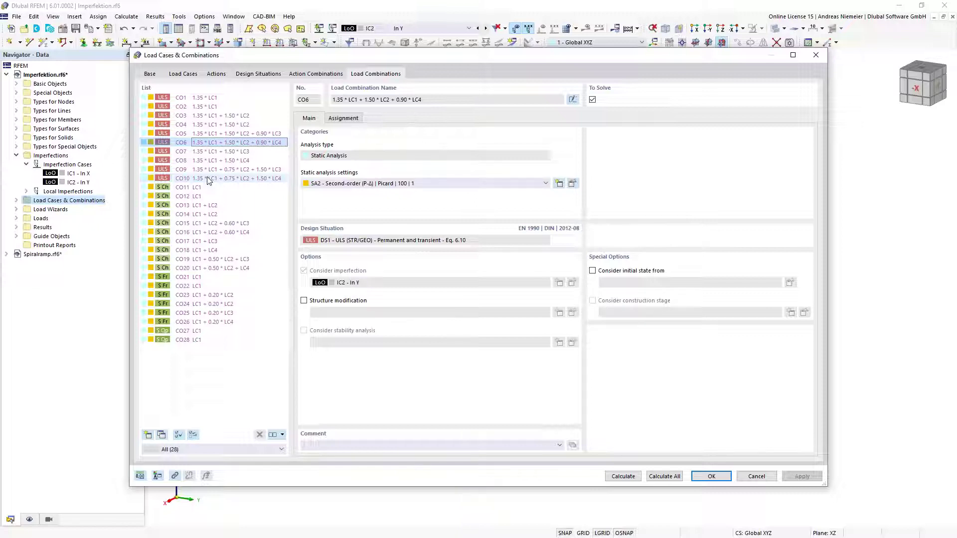
{"action": "left_click", "coordinate": [719, 478]}
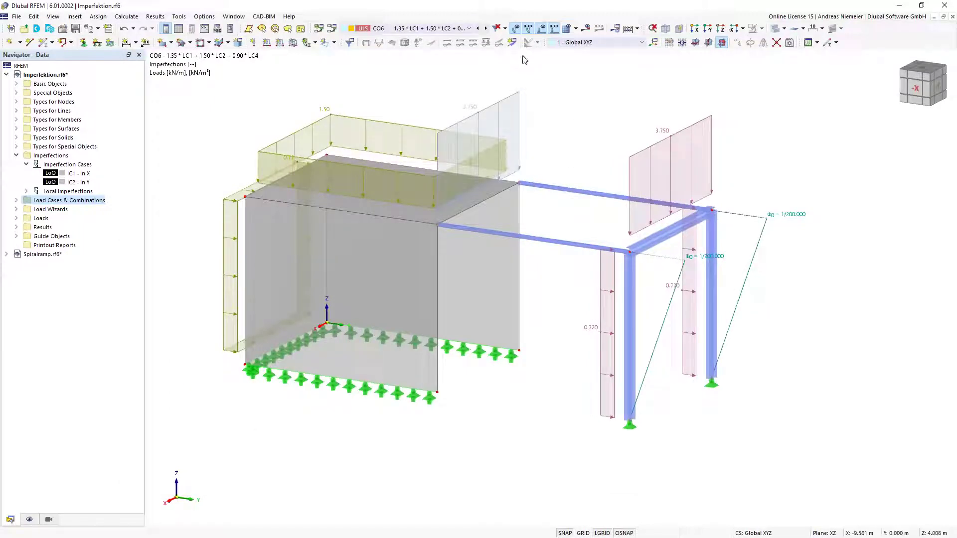
- Hide the loads in the model and display imperfection case IC1 - In X with its column imperfections
{"action": "left_click", "coordinate": [541, 31]}
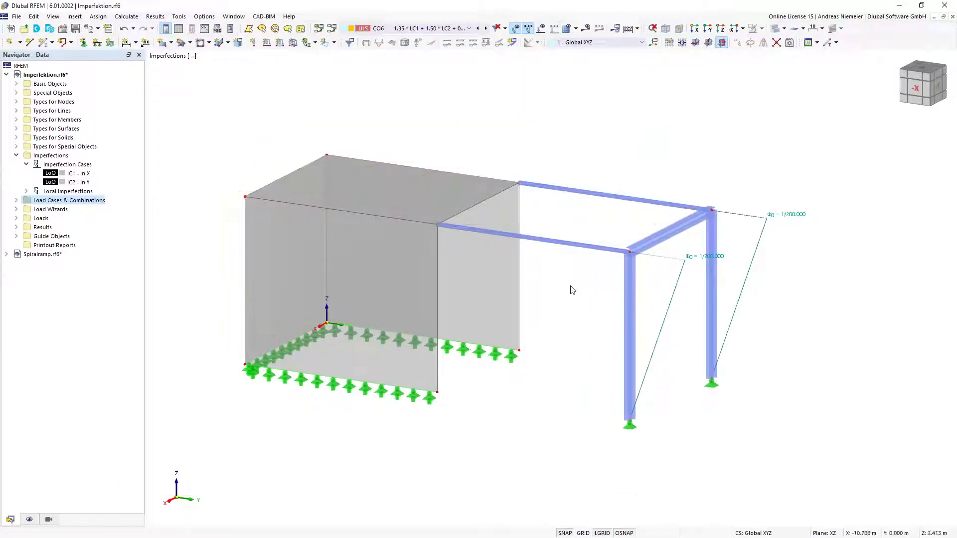
{"action": "mouse_move", "coordinate": [577, 352]}
{"action": "middle_mouse_down"}
{"action": "mouse_move", "coordinate": [474, 315]}
{"action": "mouse_move", "coordinate": [573, 342]}
{"action": "mouse_move", "coordinate": [574, 361]}
{"action": "middle_mouse_up"}
{"action": "left_click", "coordinate": [470, 28]}
{"action": "scroll", "coordinate": [449, 75], "scroll_direction": "up", "scroll_amount": 5}
{"action": "left_click", "coordinate": [449, 36]}
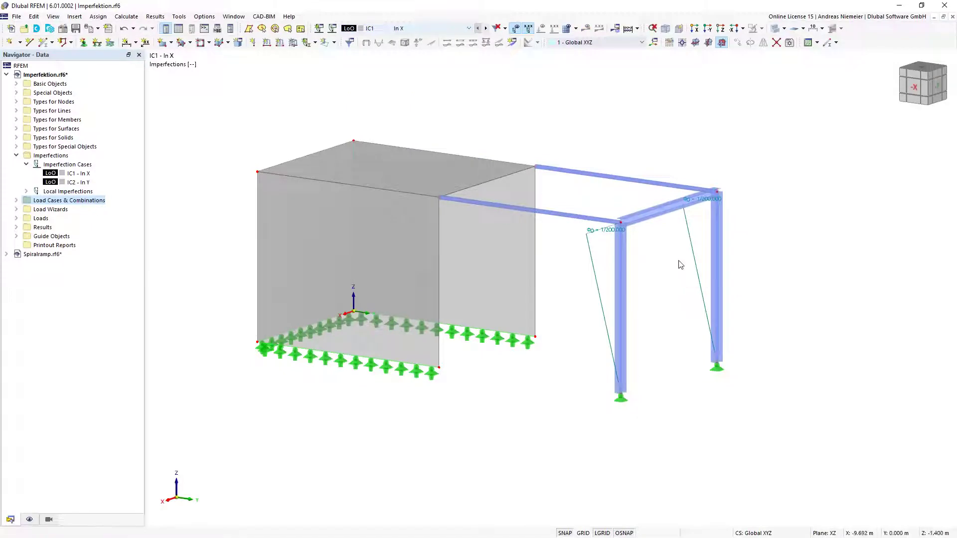
{"action": "mouse_move", "coordinate": [743, 306]}
{"action": "middle_mouse_down", "text": "ctrl"}
{"action": "mouse_move", "coordinate": [678, 306]}
{"action": "mouse_move", "coordinate": [782, 300]}
{"action": "mouse_move", "coordinate": [748, 309]}
{"action": "middle_mouse_up", "text": "ctrl"}
{"action": "left_click", "coordinate": [498, 368]}
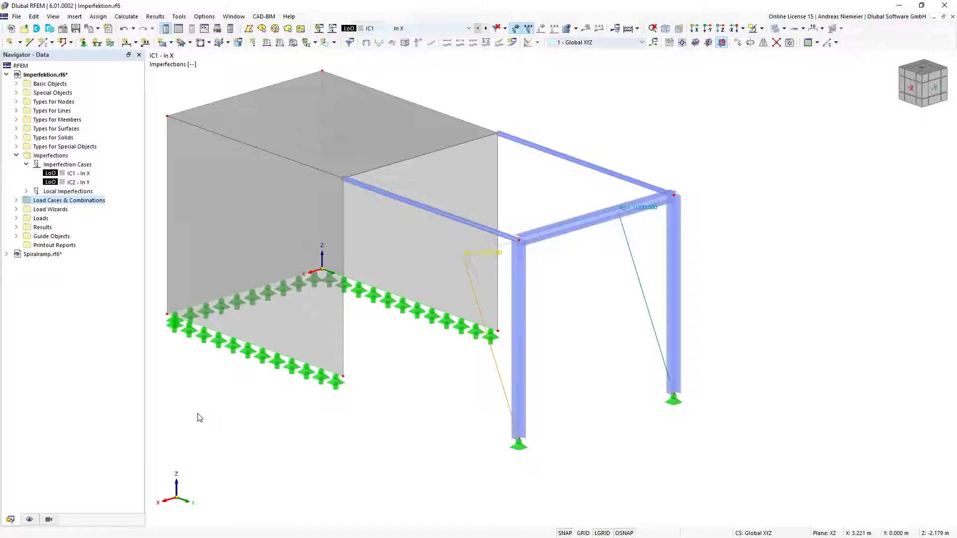
{"action": "left_click", "coordinate": [380, 405]}
{"action": "scroll", "coordinate": [392, 401], "scroll_direction": "up", "scroll_amount": 1}
{"action": "middle_click_drag", "start_coordinate": [392, 400], "coordinate": [413, 392], "text": "ctrl"}
{"action": "scroll", "coordinate": [414, 397], "scroll_direction": "down", "scroll_amount": 2}
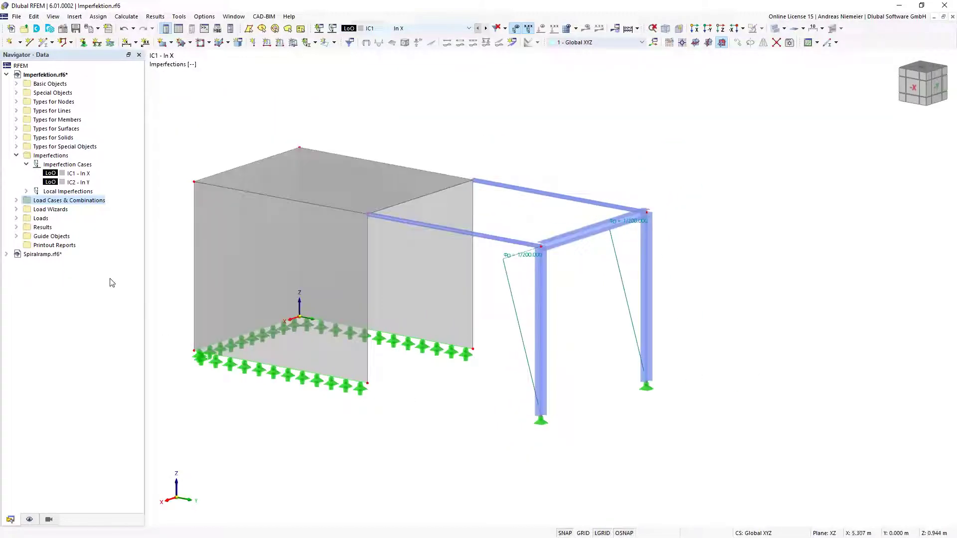
- Change imperfection case IC1's type to Initial Sway via Table with imperfection direction X
{"action": "double_click", "coordinate": [81, 174]}
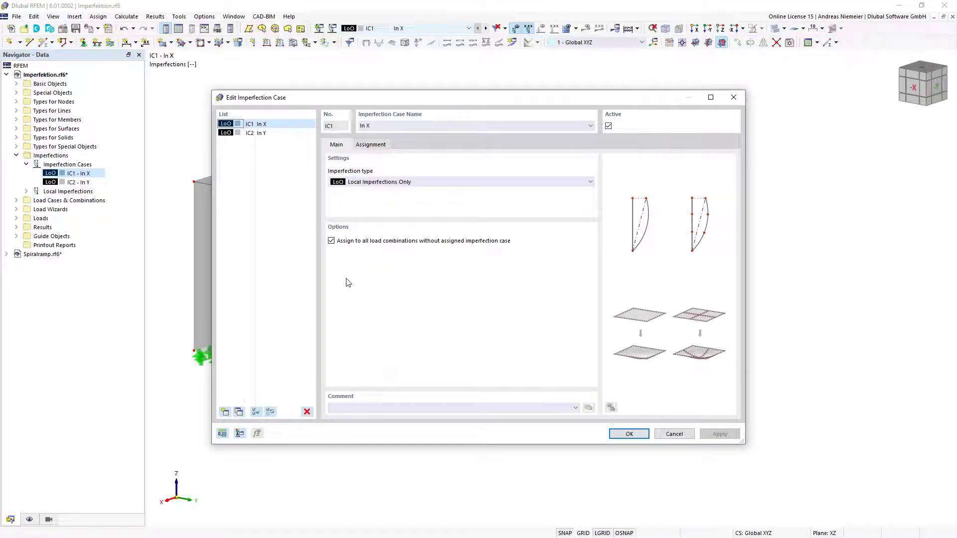
{"action": "left_click", "coordinate": [369, 182]}
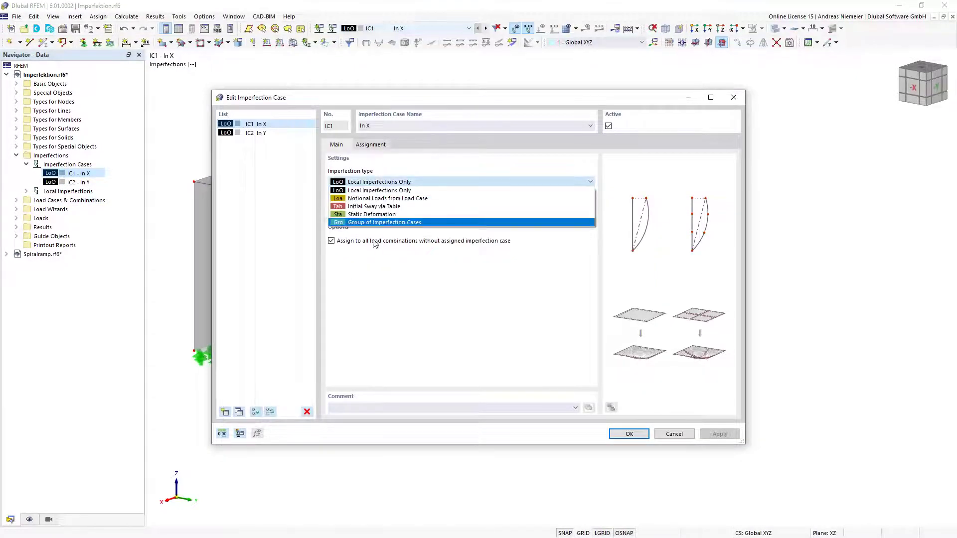
{"action": "left_click", "coordinate": [380, 206]}
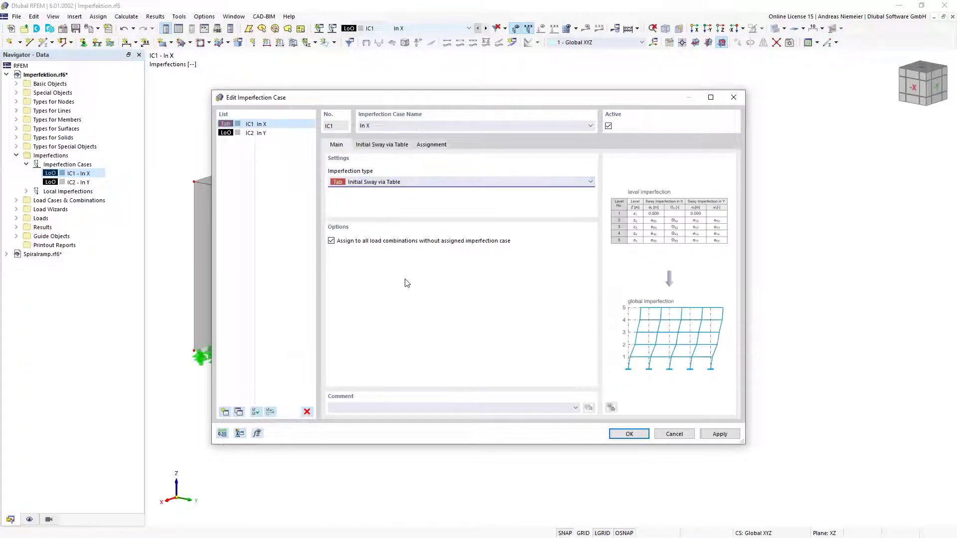
{"action": "left_click", "coordinate": [391, 146]}
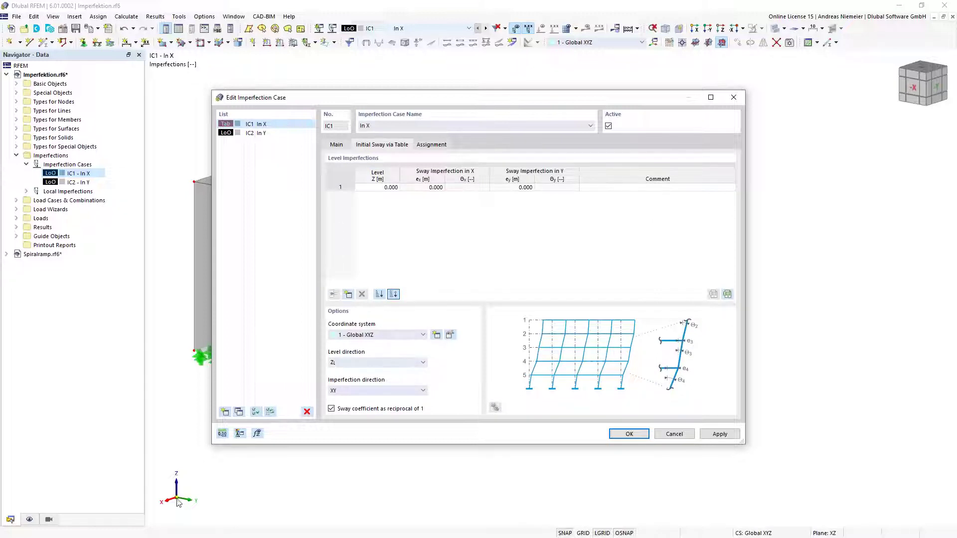
{"action": "left_click_drag", "start_coordinate": [353, 97], "coordinate": [462, 108]}
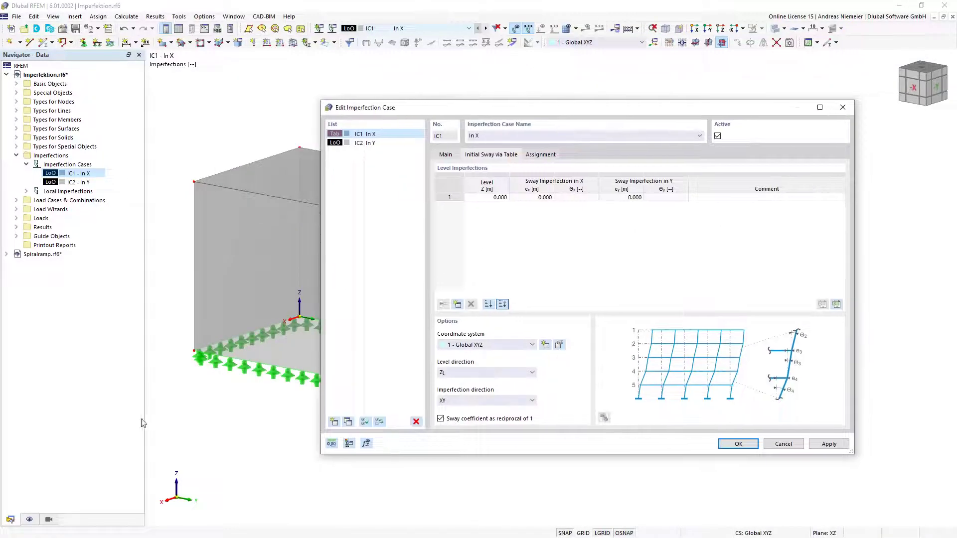
{"action": "left_click", "coordinate": [487, 402]}
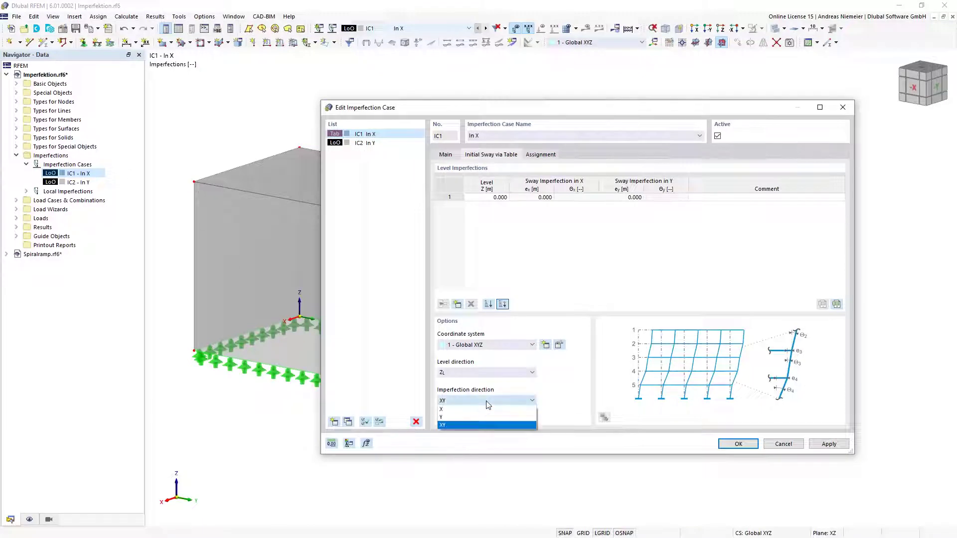
{"action": "left_click", "coordinate": [485, 410]}
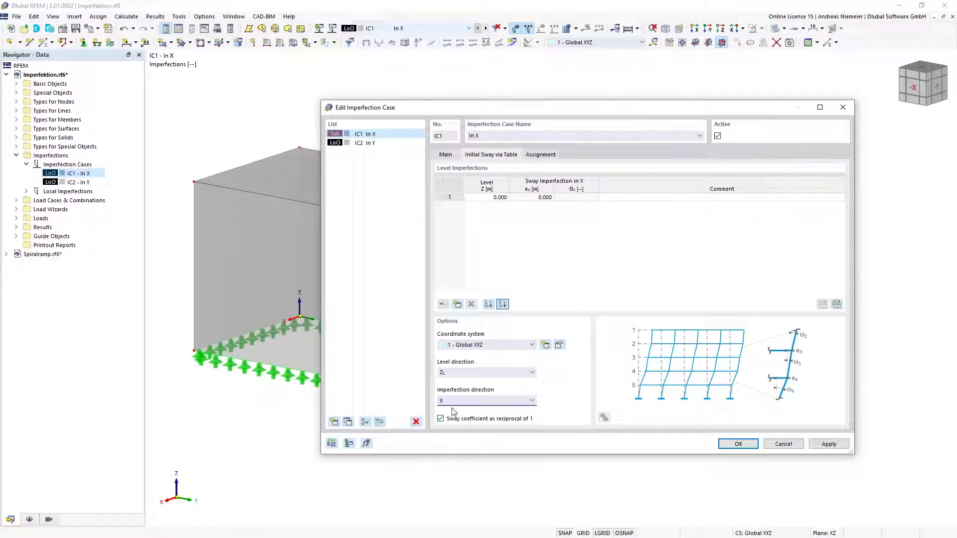
- Add a second level to IC1's sway table, define level 1 at Z 4.000 m with sway 1/200, and accept
{"action": "left_click", "coordinate": [457, 304]}
{"action": "left_click", "coordinate": [503, 206]}
{"action": "type", "text": "0"}
{"action": "left_click", "coordinate": [558, 208]}
{"action": "left_click", "coordinate": [489, 198]}
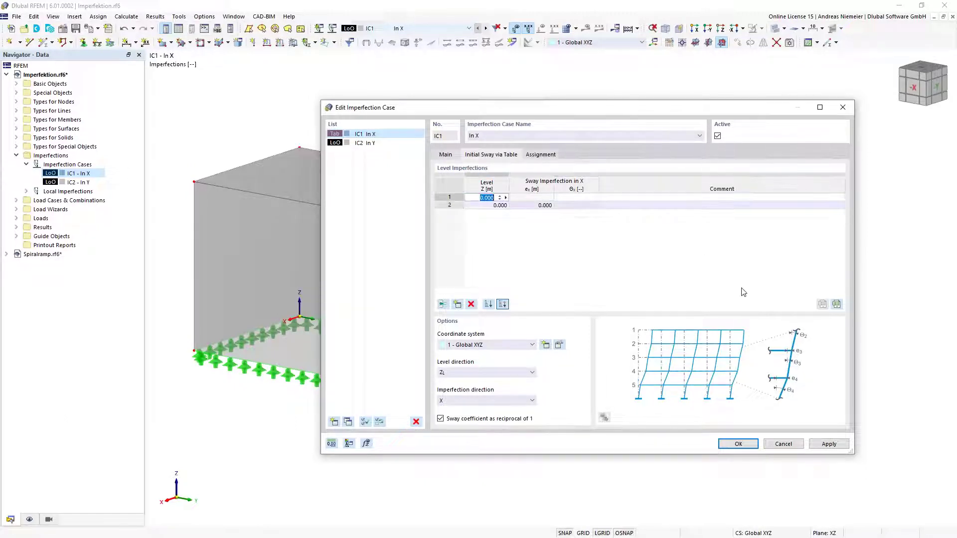
{"action": "key", "text": "Tab"}
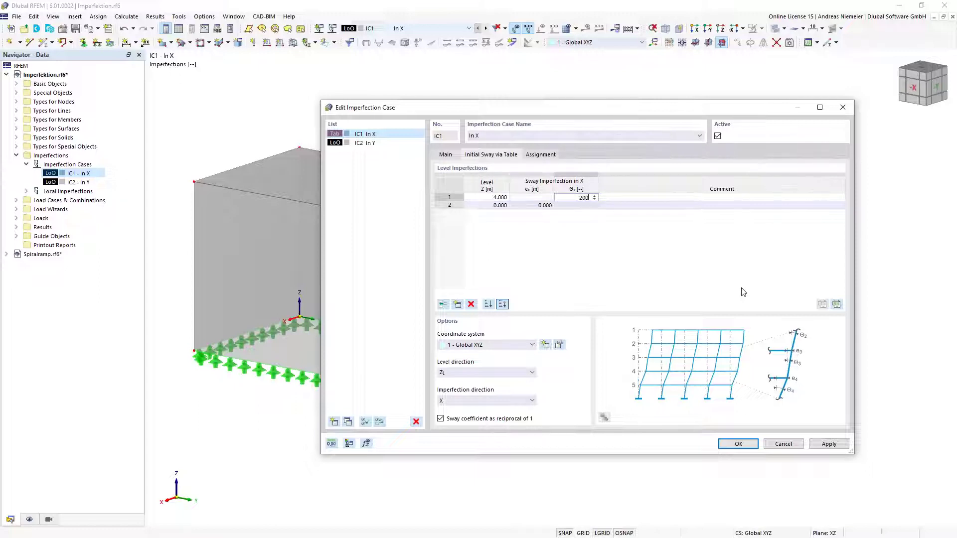
{"action": "type", "text": "200"}
{"action": "key", "text": "Tab"}
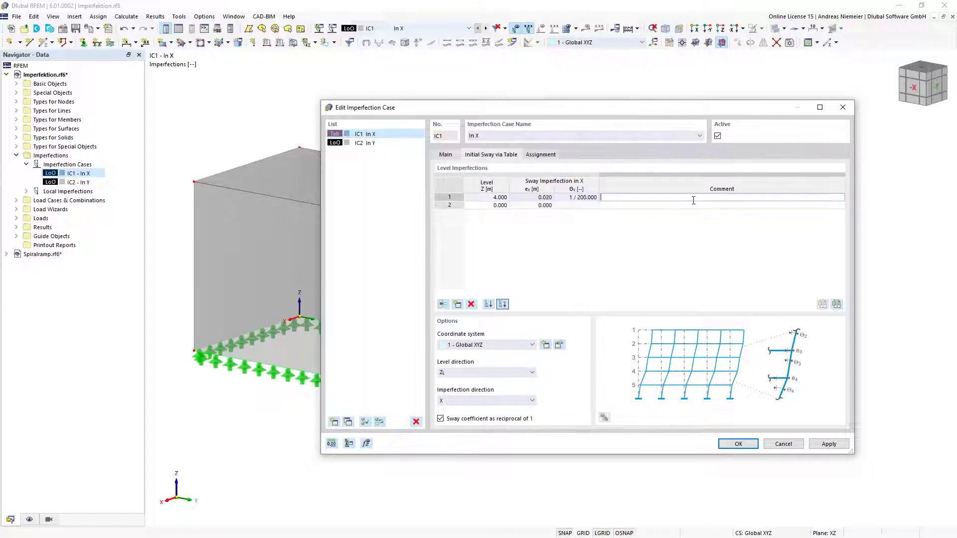
{"action": "left_click", "coordinate": [748, 447]}
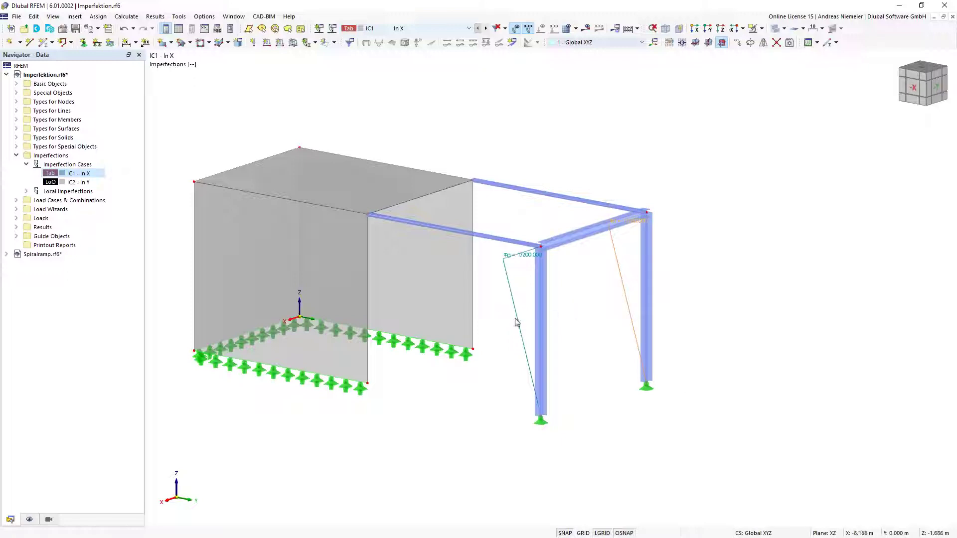
- Delete the two local column imperfections from IC1 and calculate the imperfection case's results
{"action": "left_click", "coordinate": [522, 334], "text": "ctrl"}
{"action": "key", "text": "Delete"}
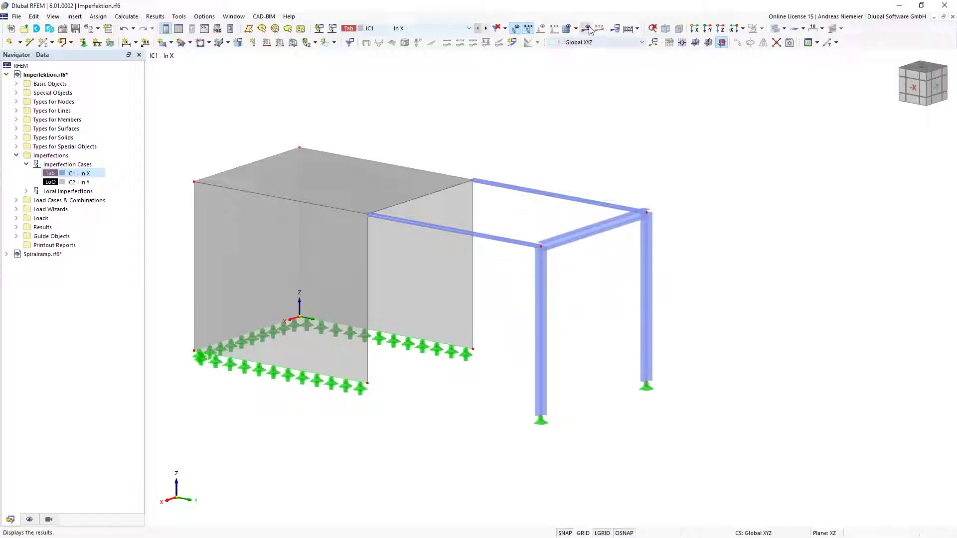
{"action": "left_click", "coordinate": [586, 28]}
{"action": "left_click", "coordinate": [519, 317]}
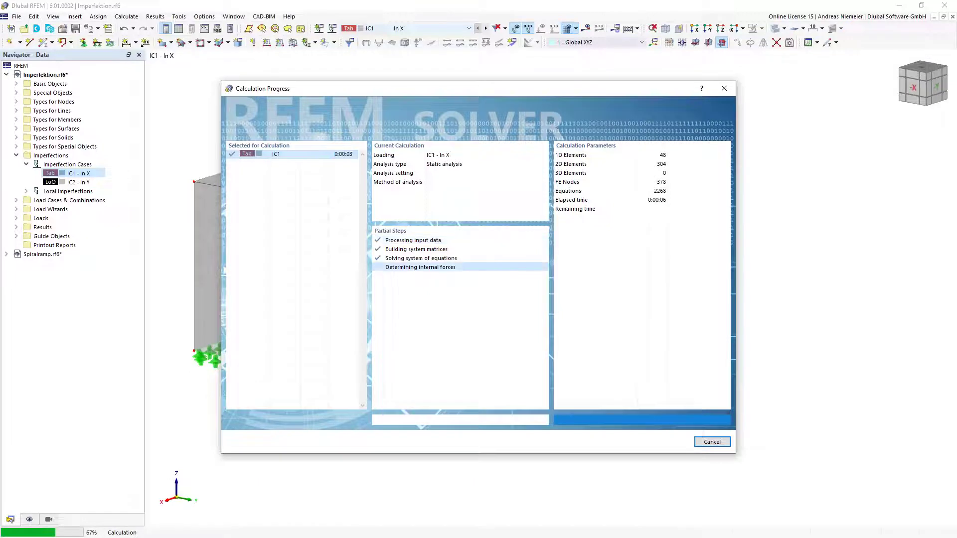
- Examine IC1's global deformations from several sides, checking how the walls and frame sway in X
{"action": "middle_click_drag", "start_coordinate": [569, 287], "coordinate": [642, 273]}
{"action": "scroll", "coordinate": [642, 273], "scroll_direction": "down", "scroll_amount": 1}
{"action": "middle_click_drag", "start_coordinate": [573, 297], "coordinate": [362, 300], "text": "ctrl"}
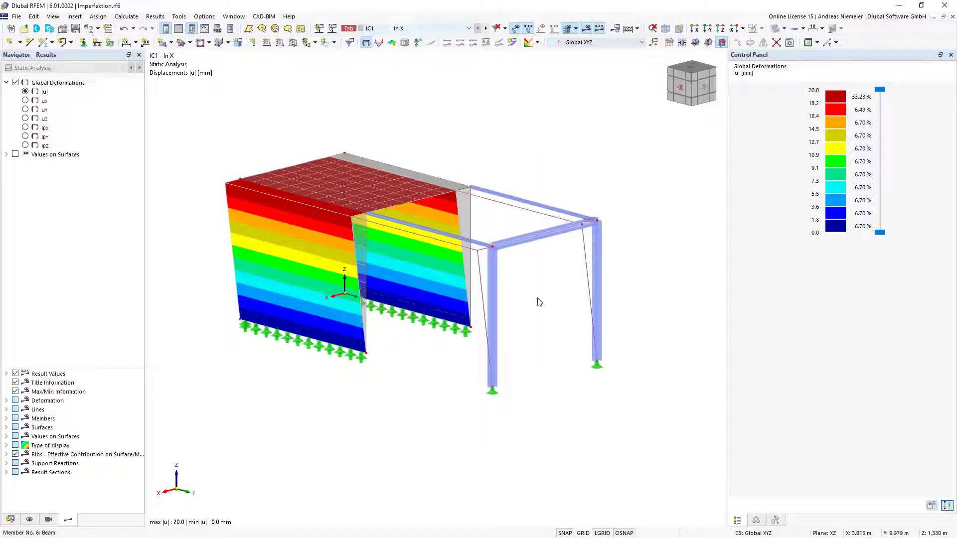
{"action": "middle_click_drag", "start_coordinate": [455, 370], "coordinate": [331, 331], "text": "ctrl"}
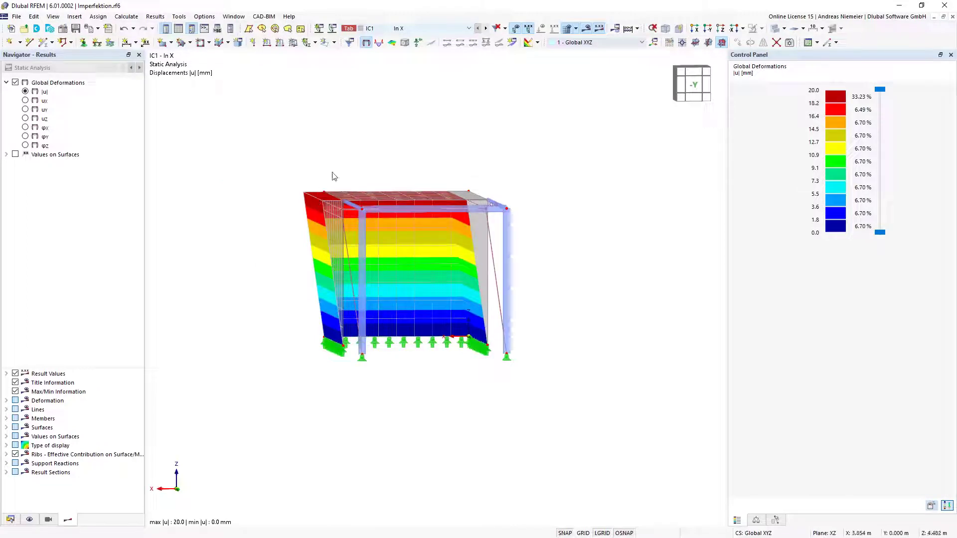
{"action": "scroll", "coordinate": [329, 171], "scroll_direction": "down", "scroll_amount": 1}
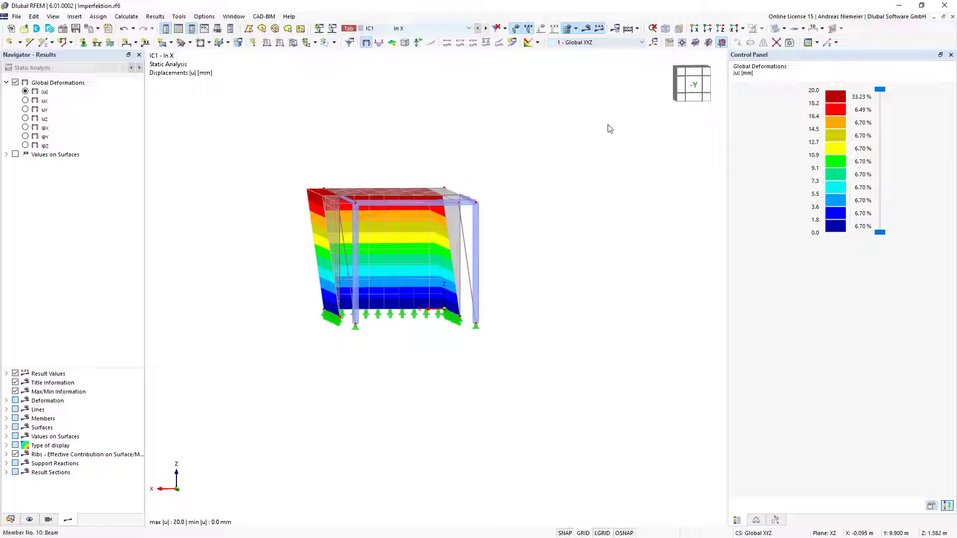
{"action": "left_click", "coordinate": [676, 84]}
{"action": "middle_click_drag", "start_coordinate": [418, 491], "coordinate": [392, 478], "text": "ctrl"}
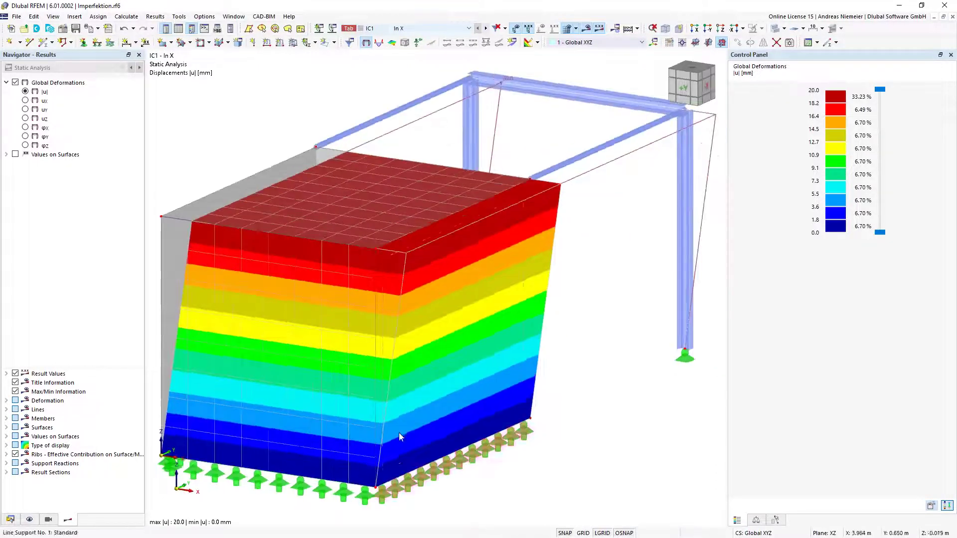
{"action": "scroll", "coordinate": [392, 454], "scroll_direction": "down", "scroll_amount": 3}
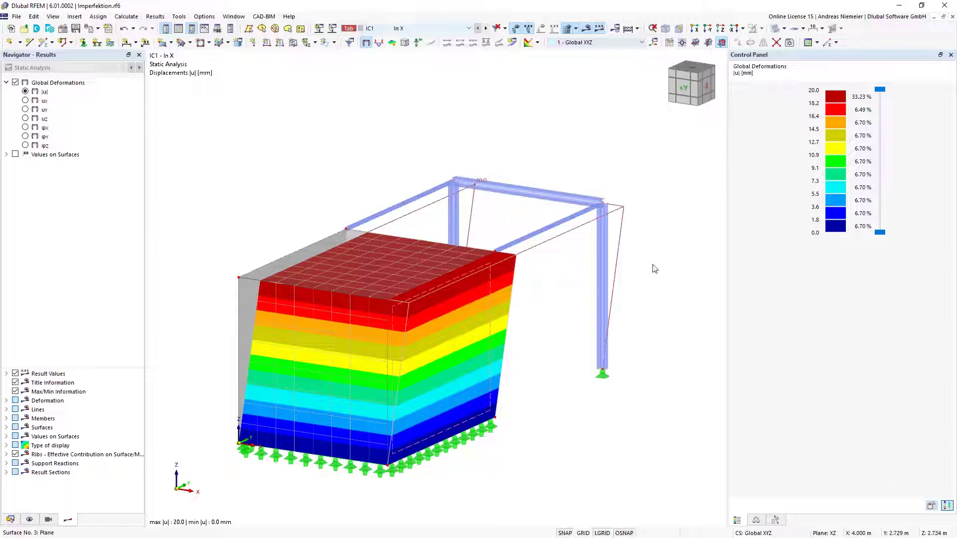
- Close the Imperfektion.rf6 model without saving its changes
{"action": "left_click", "coordinate": [953, 16]}
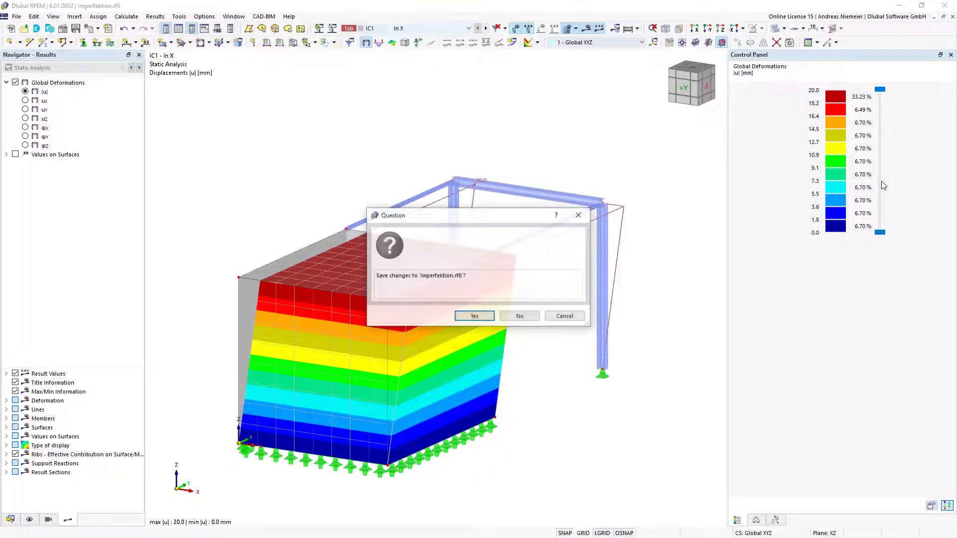
{"action": "left_click", "coordinate": [520, 316]}
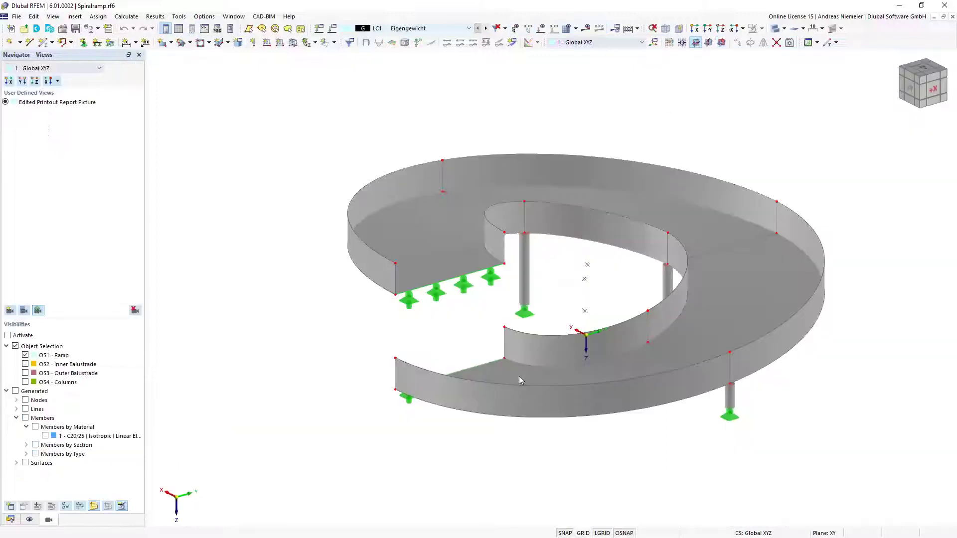
{"action": "middle_click_drag", "start_coordinate": [554, 269], "coordinate": [424, 319]}
{"action": "scroll", "coordinate": [444, 315], "scroll_direction": "down", "scroll_amount": 2}
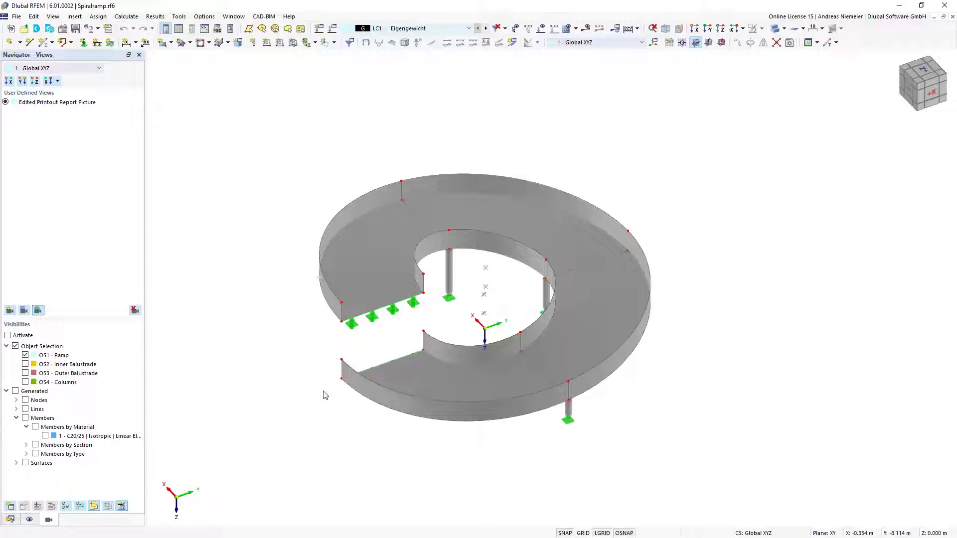
- Create a new printout report for the Spiralramp model and collapse its tree of report items
{"action": "left_click", "coordinate": [11, 520]}
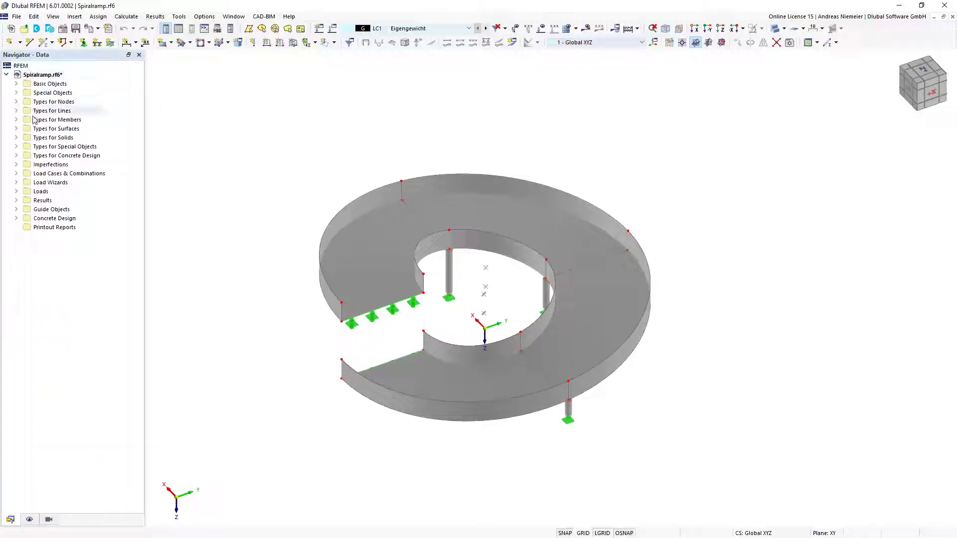
{"action": "right_click", "coordinate": [41, 231]}
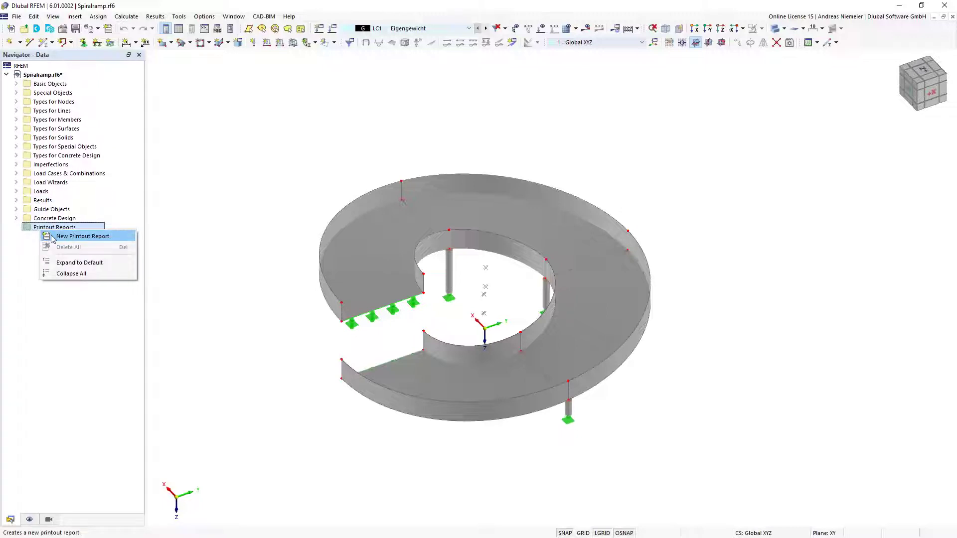
{"action": "left_click", "coordinate": [74, 236]}
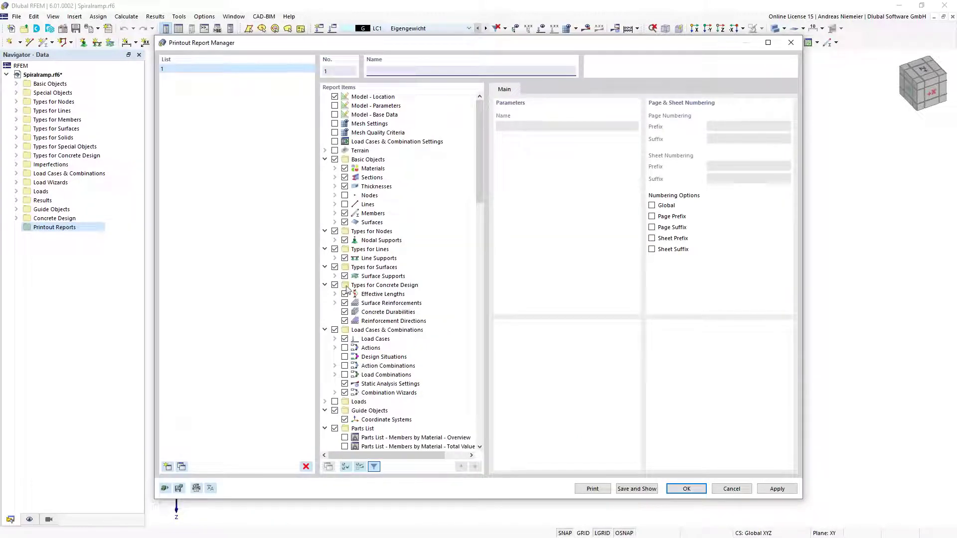
{"action": "scroll", "coordinate": [457, 231], "scroll_direction": "down", "scroll_amount": 4}
{"action": "scroll", "coordinate": [457, 230], "scroll_direction": "down", "scroll_amount": 4}
{"action": "scroll", "coordinate": [456, 232], "scroll_direction": "up", "scroll_amount": 9}
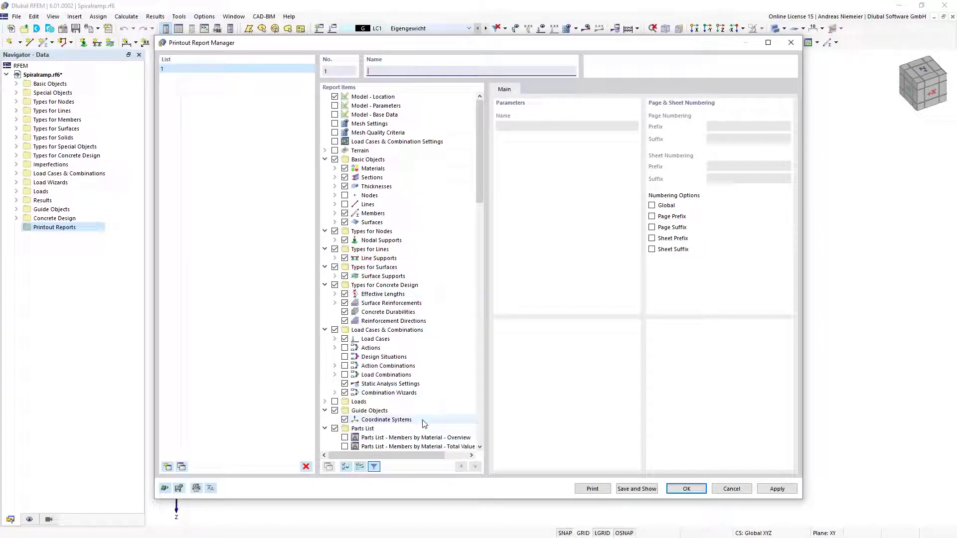
{"action": "right_click", "coordinate": [453, 273]}
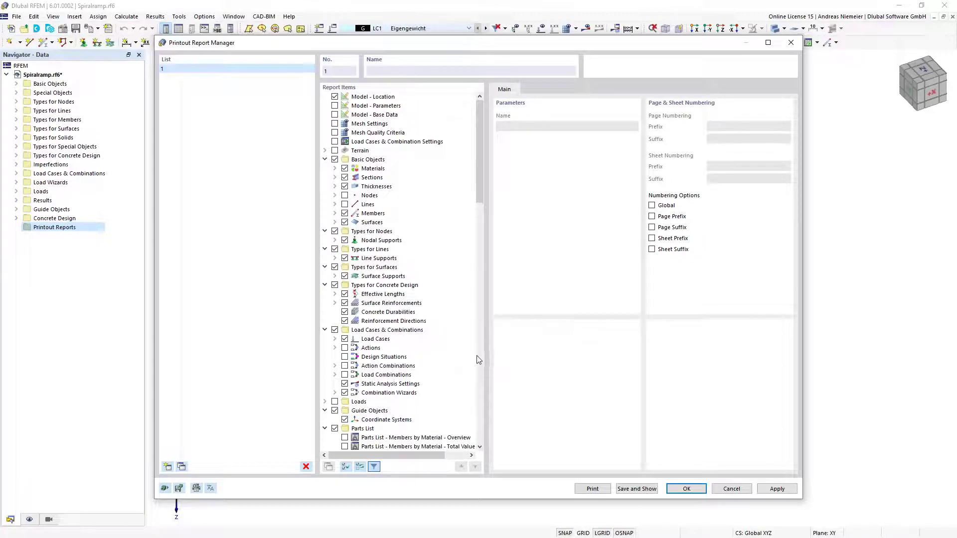
{"action": "left_click", "coordinate": [477, 354]}
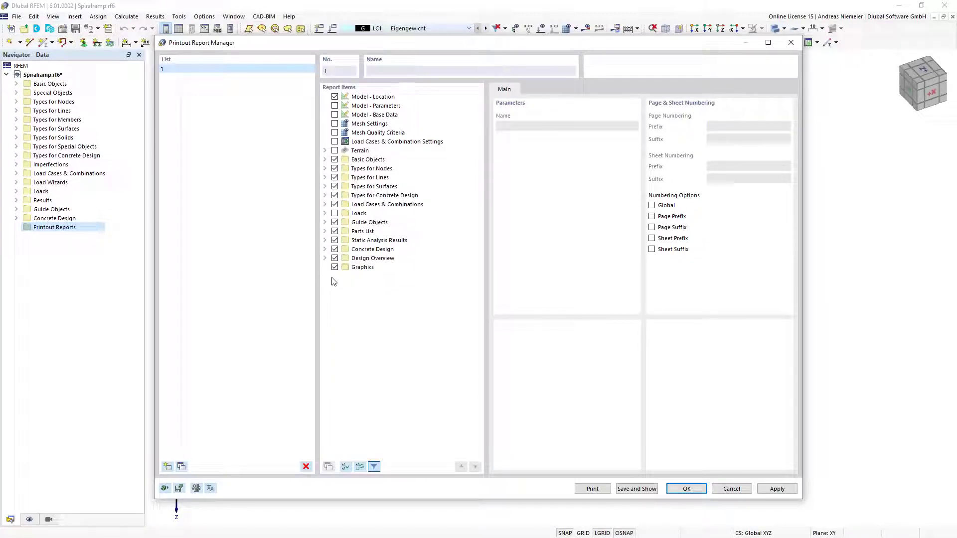
- Exclude nodal support forces, line support forces and member internal forces by section from the report's static analysis results
{"action": "left_click", "coordinate": [325, 240]}
{"action": "scroll", "coordinate": [394, 260], "scroll_direction": "down", "scroll_amount": 3}
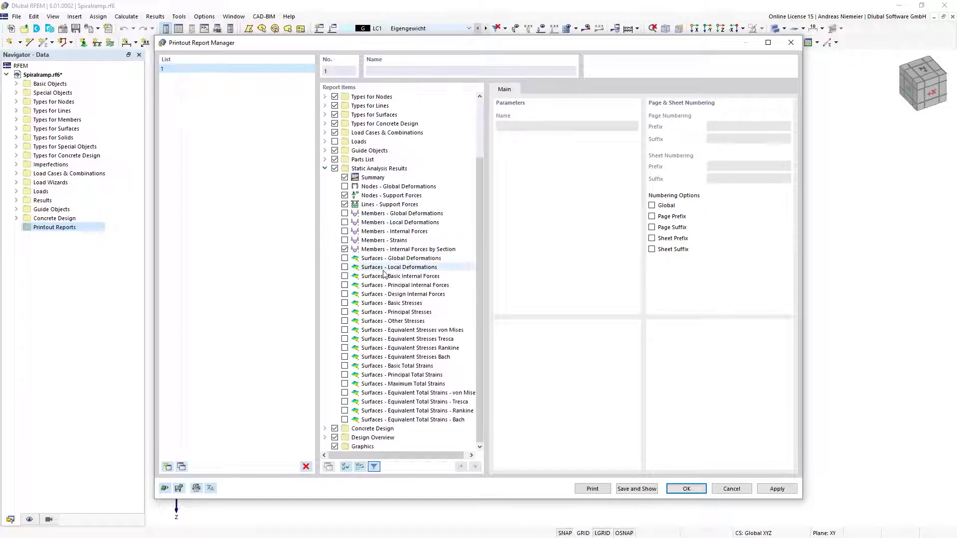
{"action": "left_click", "coordinate": [345, 196]}
{"action": "left_click", "coordinate": [345, 204]}
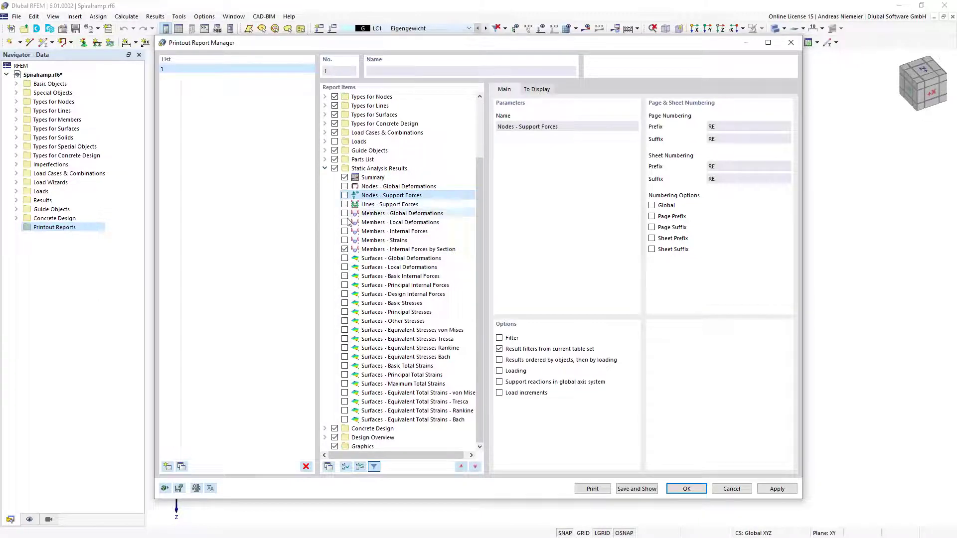
{"action": "left_click", "coordinate": [348, 249]}
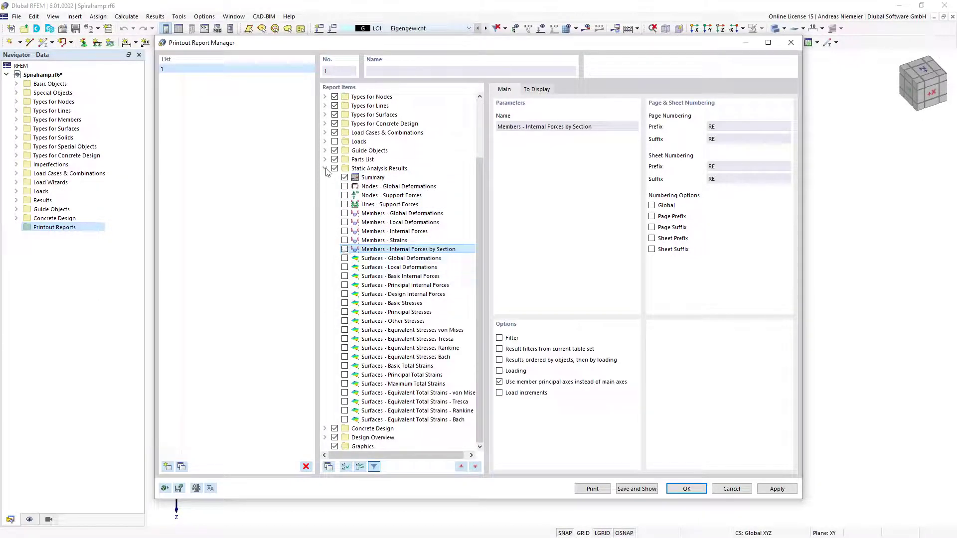
{"action": "left_click", "coordinate": [325, 169]}
- Exclude errors and warnings, not valid/deactivated items, and member and surface reinforcement from the concrete design results; save and show the report
{"action": "left_click", "coordinate": [324, 250]}
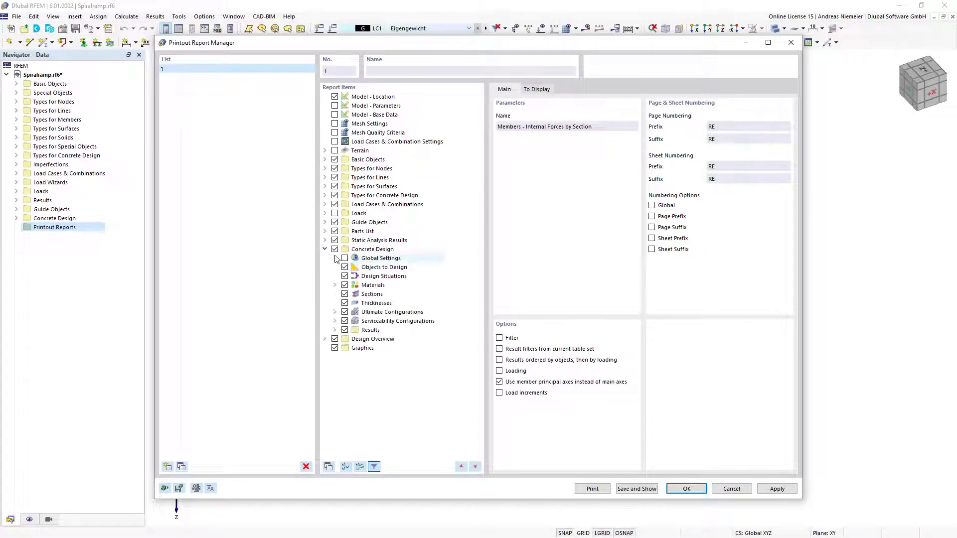
{"action": "left_click", "coordinate": [335, 331]}
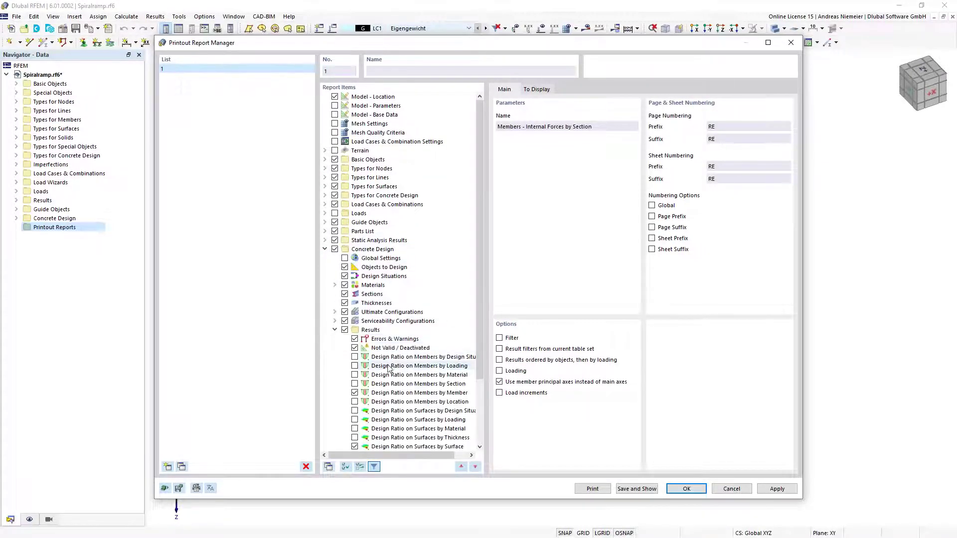
{"action": "scroll", "coordinate": [354, 300], "scroll_direction": "down", "scroll_amount": 3}
{"action": "left_click", "coordinate": [355, 258]}
{"action": "left_click", "coordinate": [354, 267]}
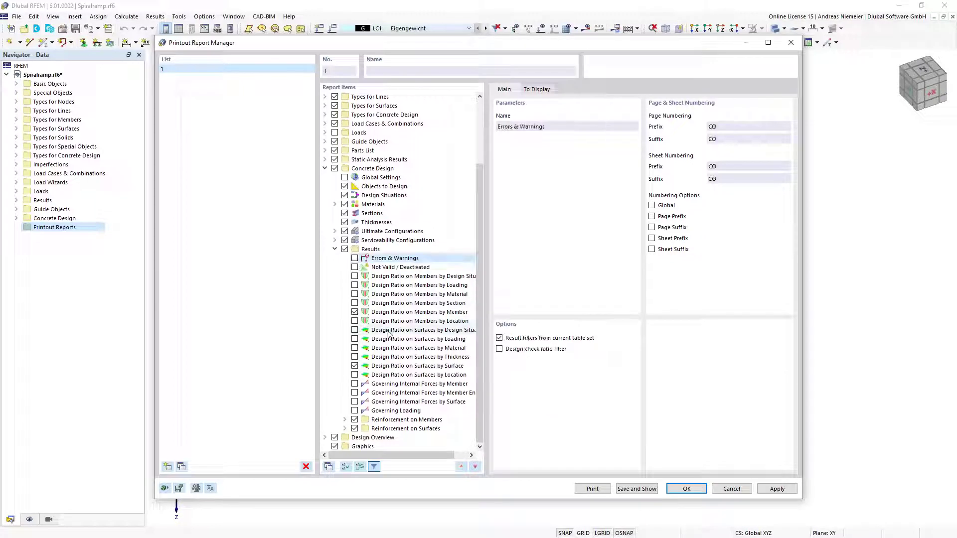
{"action": "left_click", "coordinate": [414, 313]}
{"action": "left_click", "coordinate": [405, 367]}
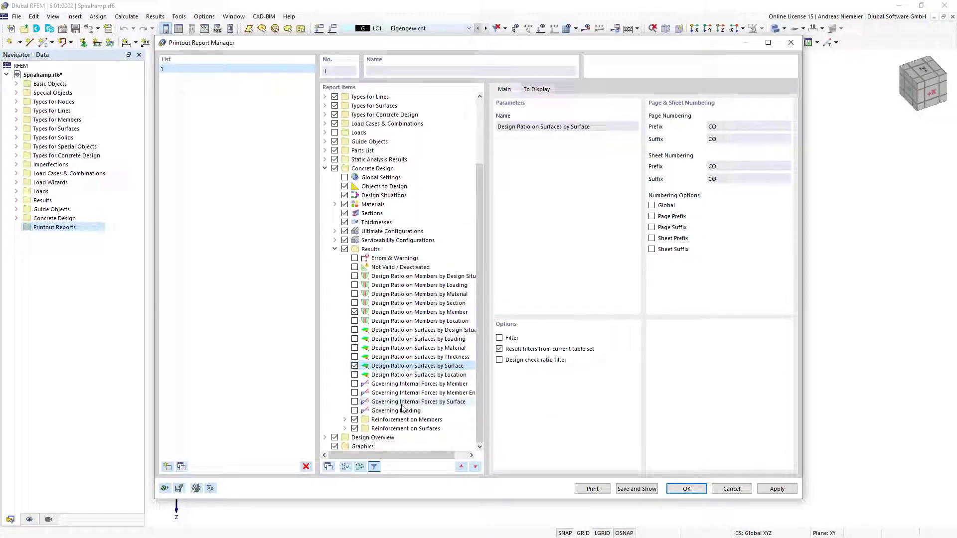
{"action": "left_click", "coordinate": [354, 420]}
{"action": "left_click", "coordinate": [355, 429]}
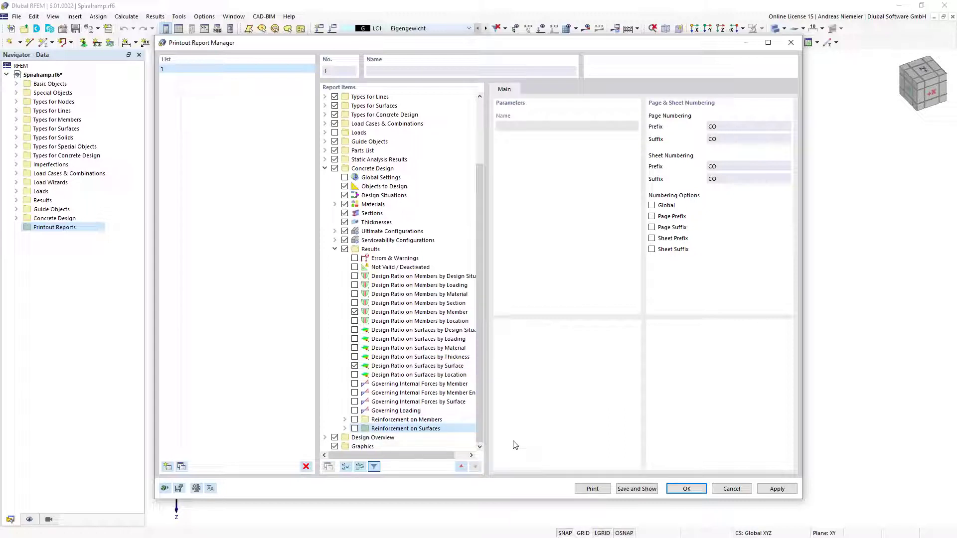
{"action": "left_click", "coordinate": [638, 490]}
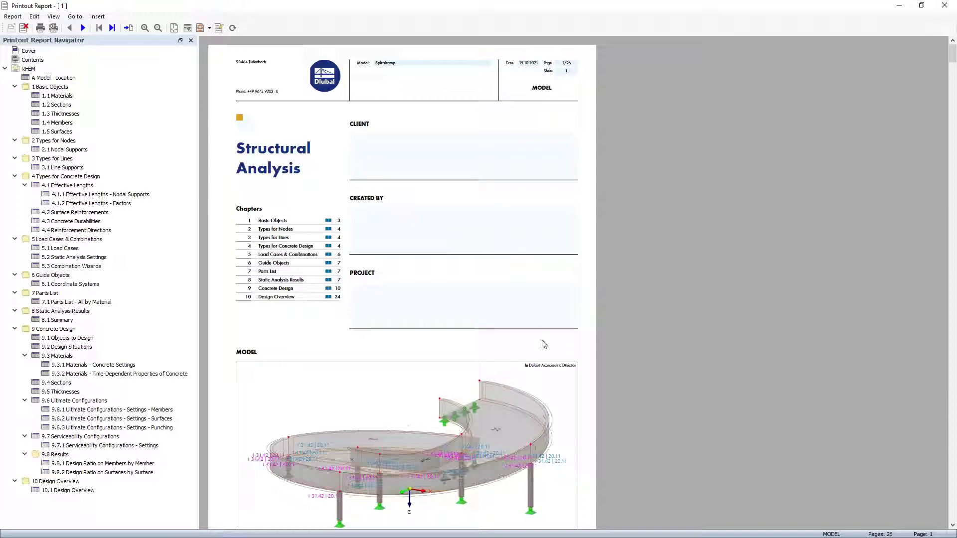
- Switch from the open report to the ramp model and return to the full-size report
{"action": "left_click", "coordinate": [921, 5]}
{"action": "left_click_drag", "start_coordinate": [566, 73], "coordinate": [556, 82]}
{"action": "left_click", "coordinate": [749, 199]}
{"action": "middle_click_drag", "start_coordinate": [747, 196], "coordinate": [737, 207]}
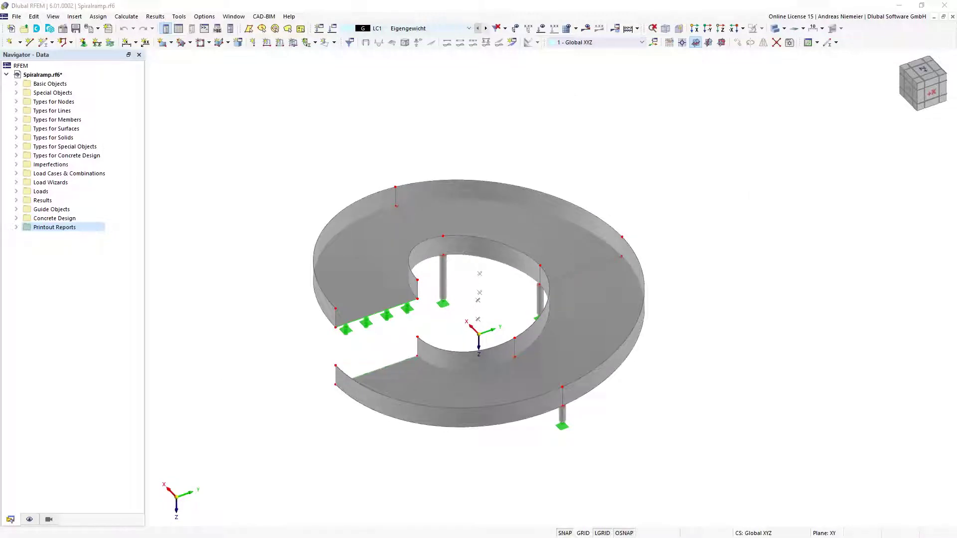
{"action": "key", "text": "alt+Tab"}
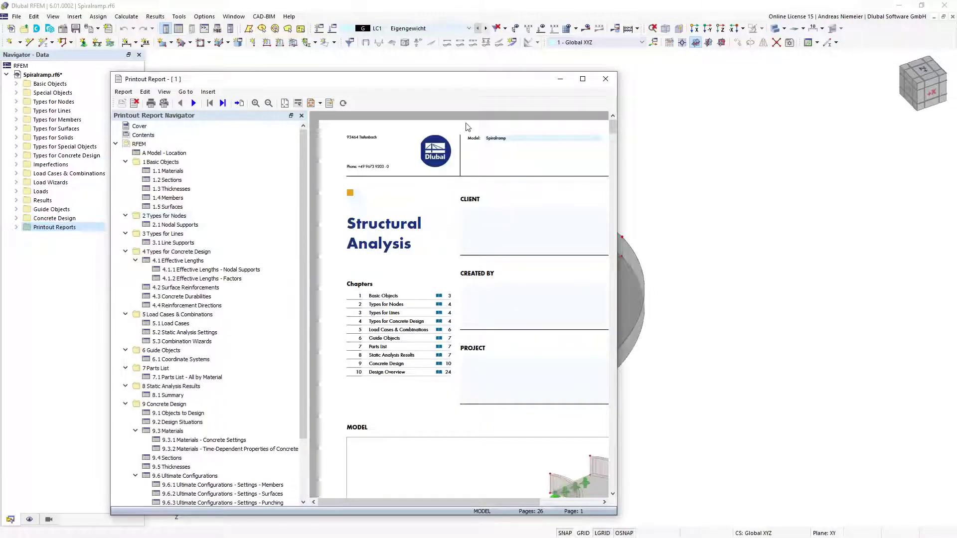
{"action": "left_click", "coordinate": [583, 80]}
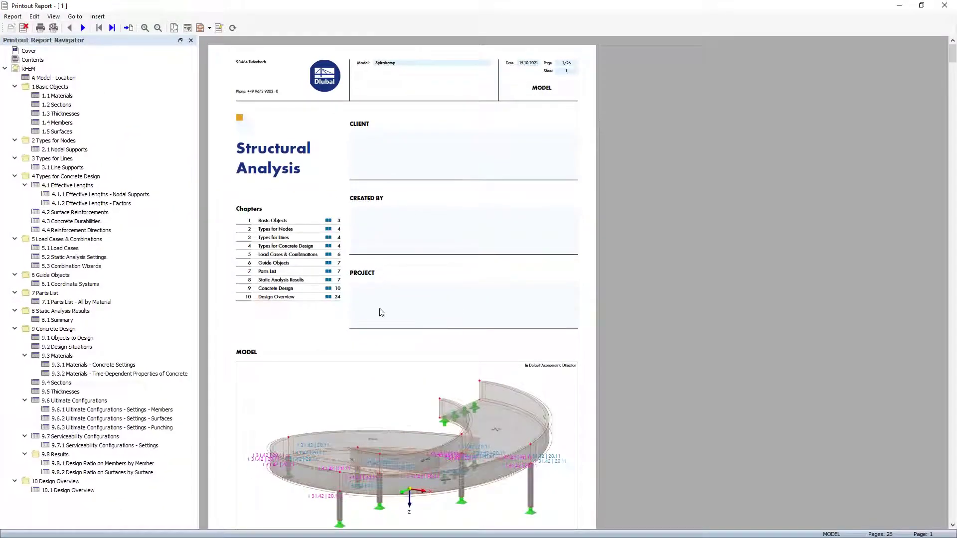
- Review the report pages from the cover page through basic objects, surface reinforcements and concrete durabilities, and close the report
{"action": "scroll", "coordinate": [382, 312], "scroll_direction": "down", "scroll_amount": 10}
{"action": "scroll", "coordinate": [384, 297], "scroll_direction": "down", "scroll_amount": 4}
{"action": "scroll", "coordinate": [378, 250], "scroll_direction": "up", "scroll_amount": 2}
{"action": "scroll", "coordinate": [374, 220], "scroll_direction": "down", "scroll_amount": 10}
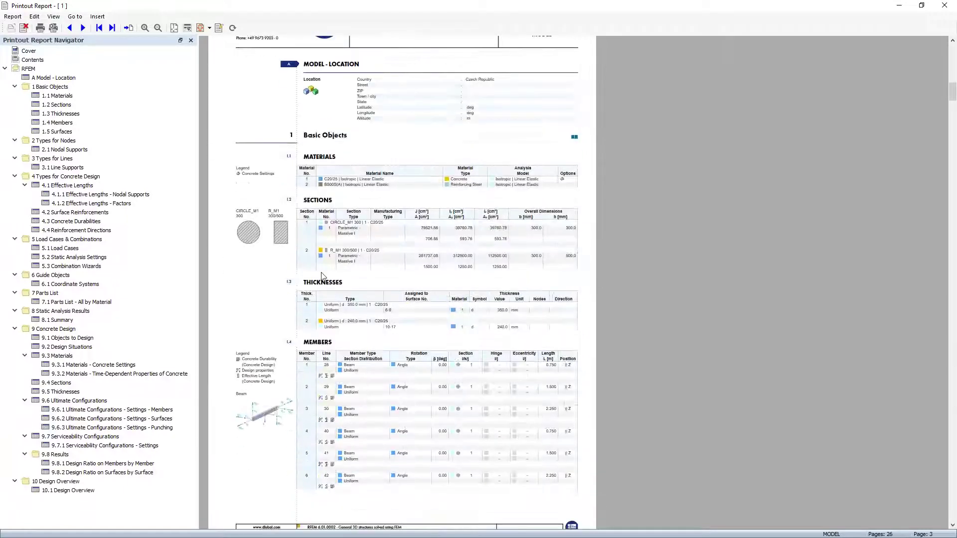
{"action": "scroll", "coordinate": [285, 245], "scroll_direction": "down", "scroll_amount": 3}
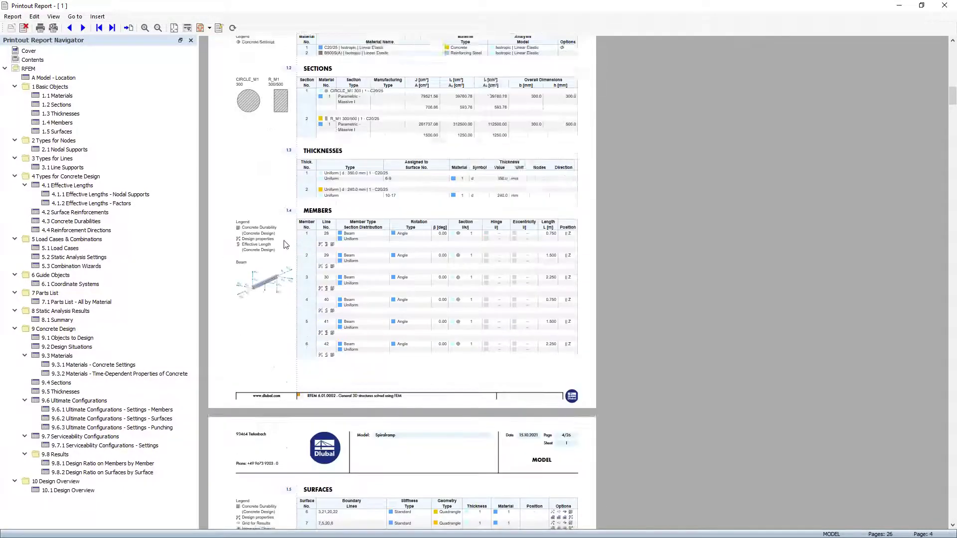
{"action": "scroll", "coordinate": [282, 246], "scroll_direction": "down", "scroll_amount": 5}
{"action": "scroll", "coordinate": [273, 267], "scroll_direction": "down", "scroll_amount": 10}
{"action": "scroll", "coordinate": [278, 353], "scroll_direction": "down", "scroll_amount": 6}
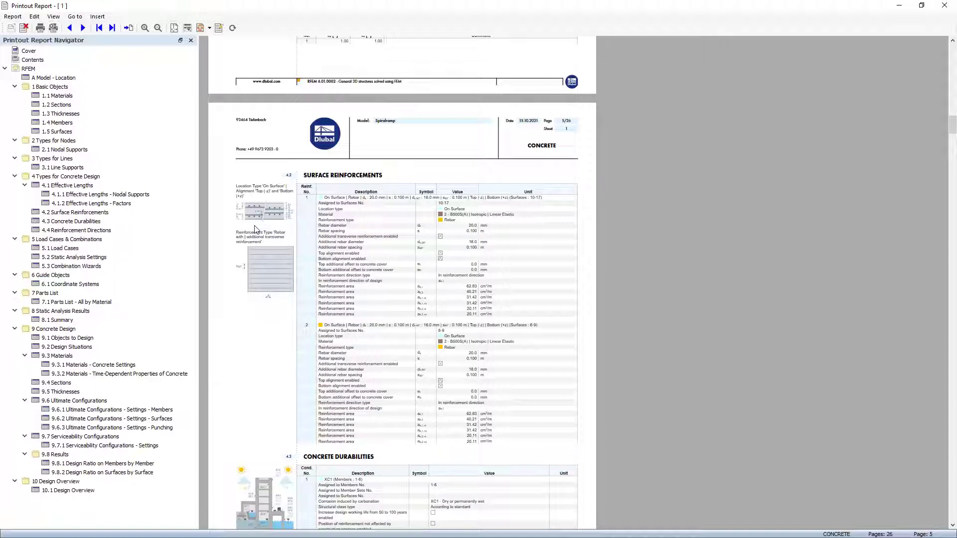
{"action": "scroll", "coordinate": [301, 349], "scroll_direction": "down", "scroll_amount": 5}
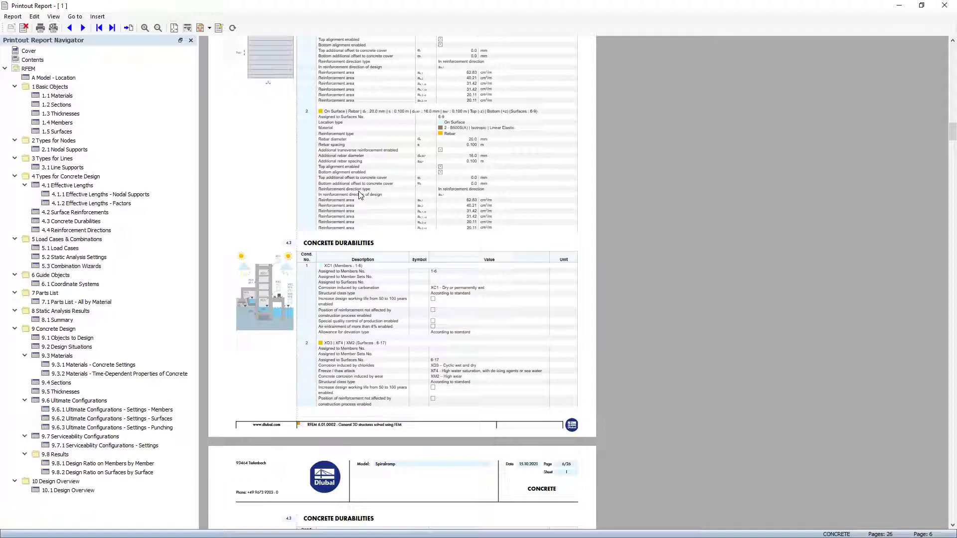
{"action": "left_click", "coordinate": [922, 6]}
{"action": "left_click", "coordinate": [606, 78]}
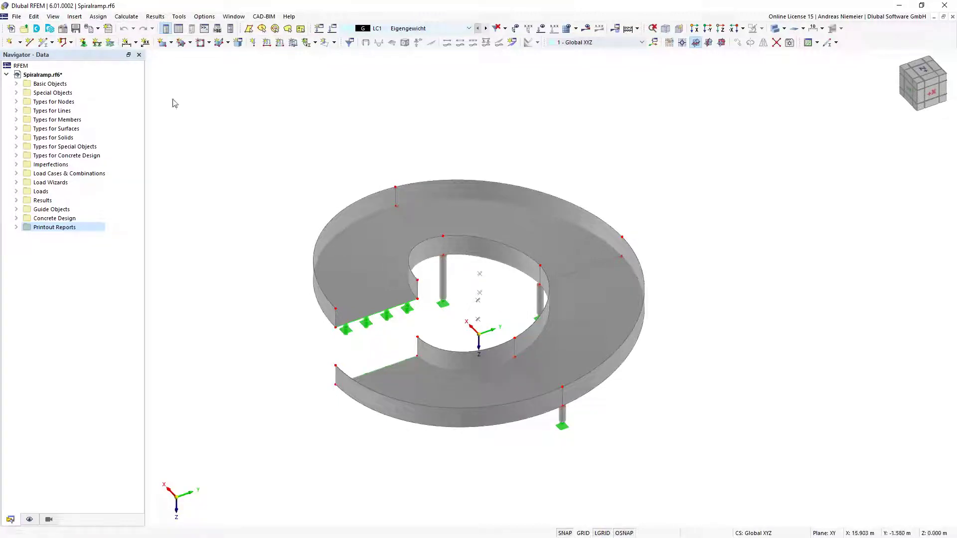
- Send the current window to printout report 1 as a window-filling picture, without tiled pictures and with 3D picture in PDF enabled
{"action": "left_click", "coordinate": [90, 31]}
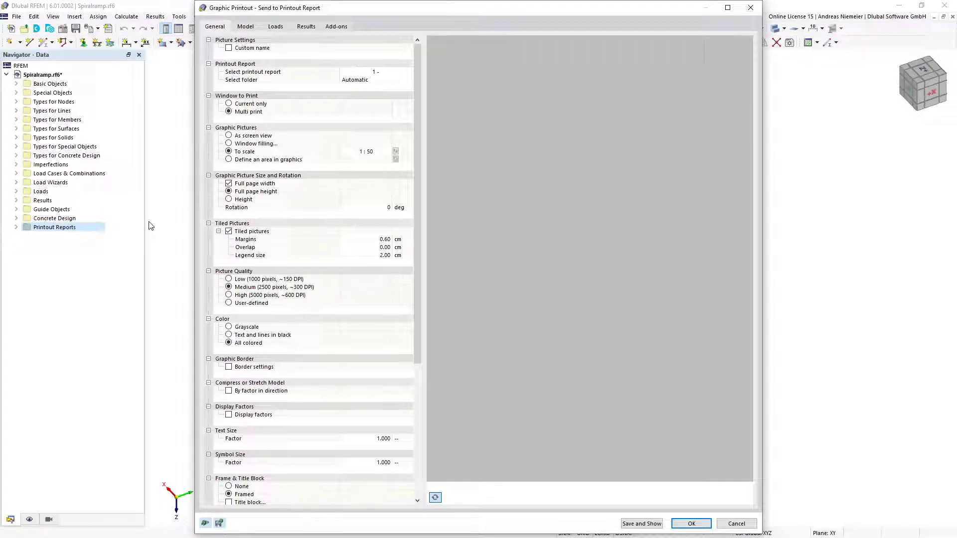
{"action": "left_click", "coordinate": [229, 105]}
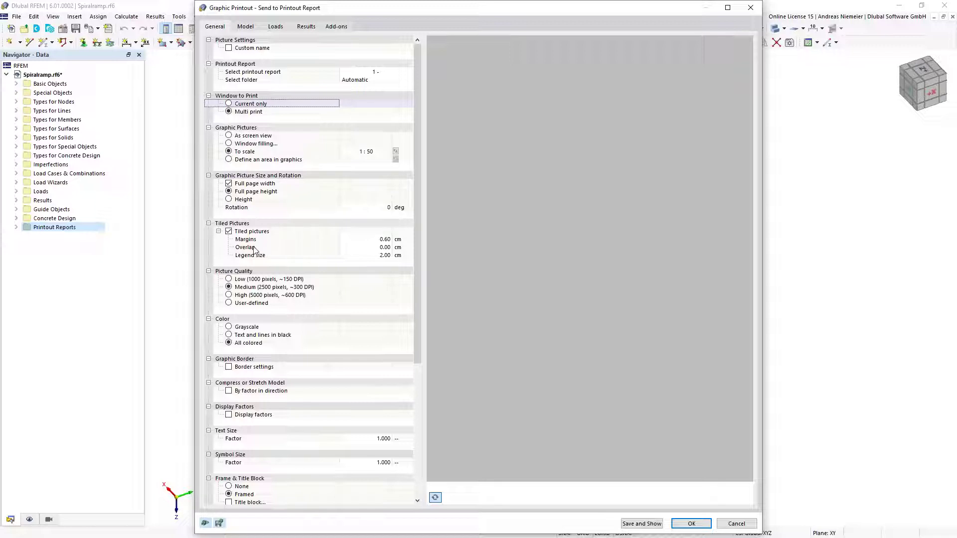
{"action": "left_click", "coordinate": [230, 232]}
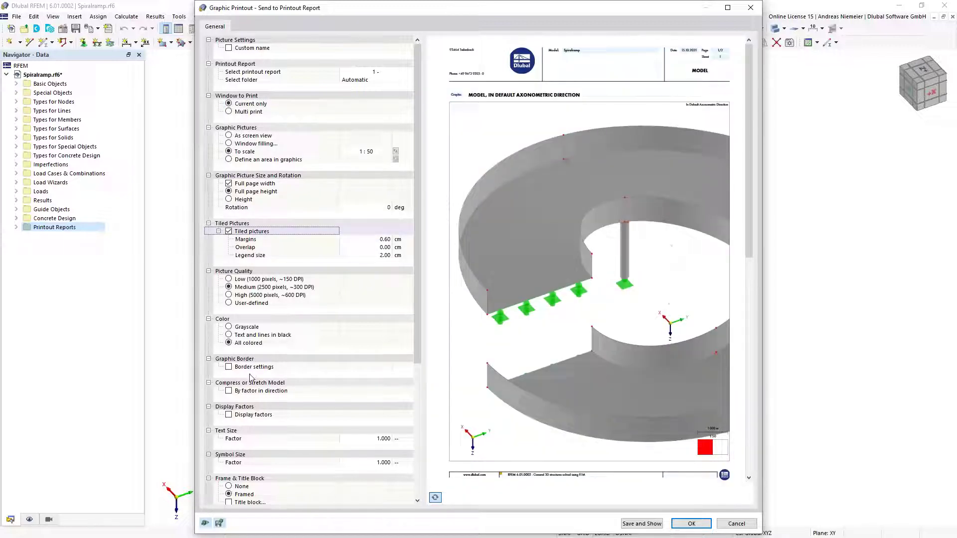
{"action": "left_click", "coordinate": [229, 231]}
{"action": "left_click", "coordinate": [229, 234]}
{"action": "key", "text": "space"}
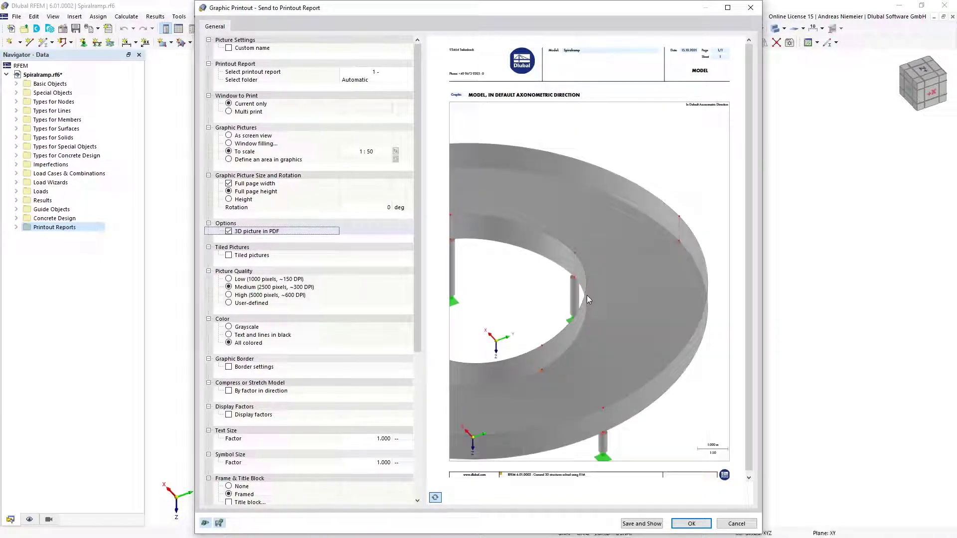
{"action": "left_click", "coordinate": [230, 144]}
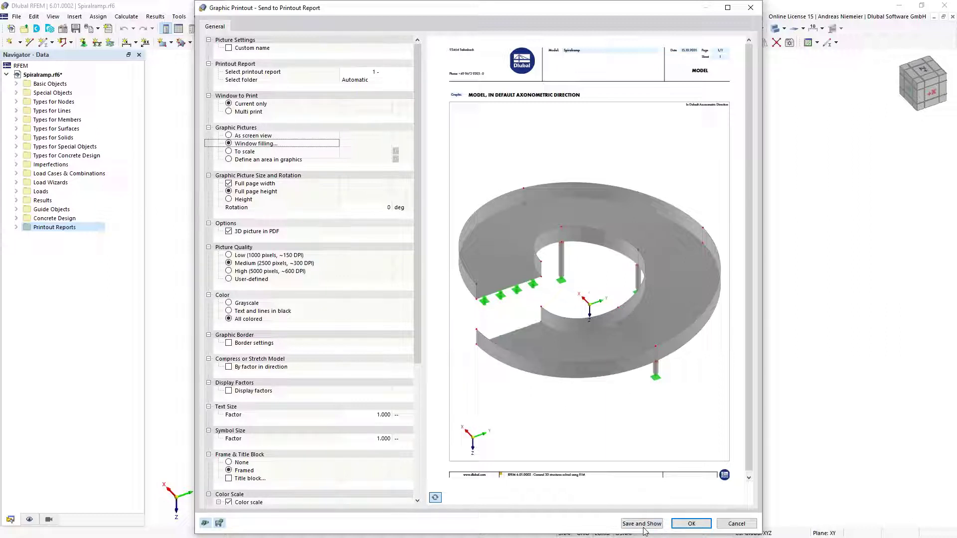
{"action": "left_click", "coordinate": [691, 524]}
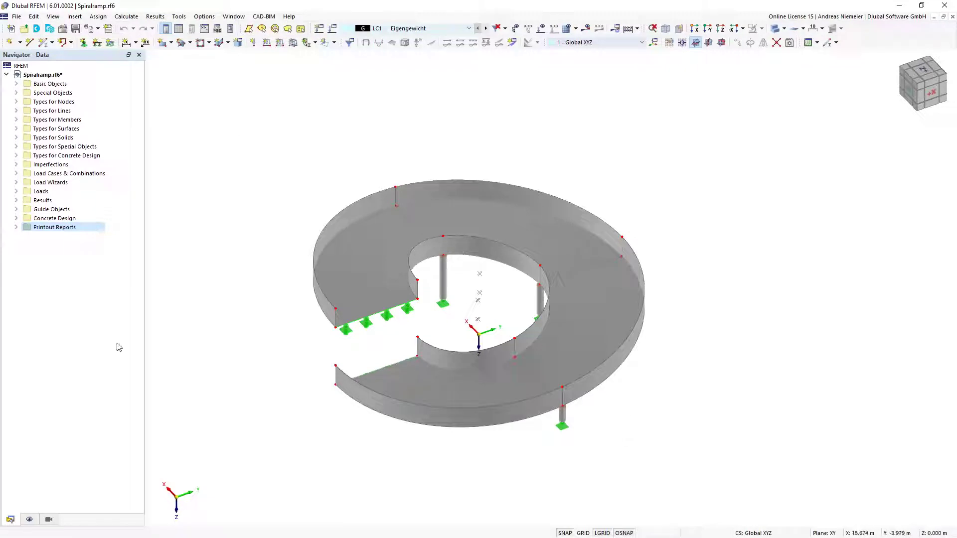
- Display the types for concrete design, including member and surface reinforcement, and switch the model to transparent rendering
{"action": "left_click", "coordinate": [50, 521]}
{"action": "left_click", "coordinate": [31, 521]}
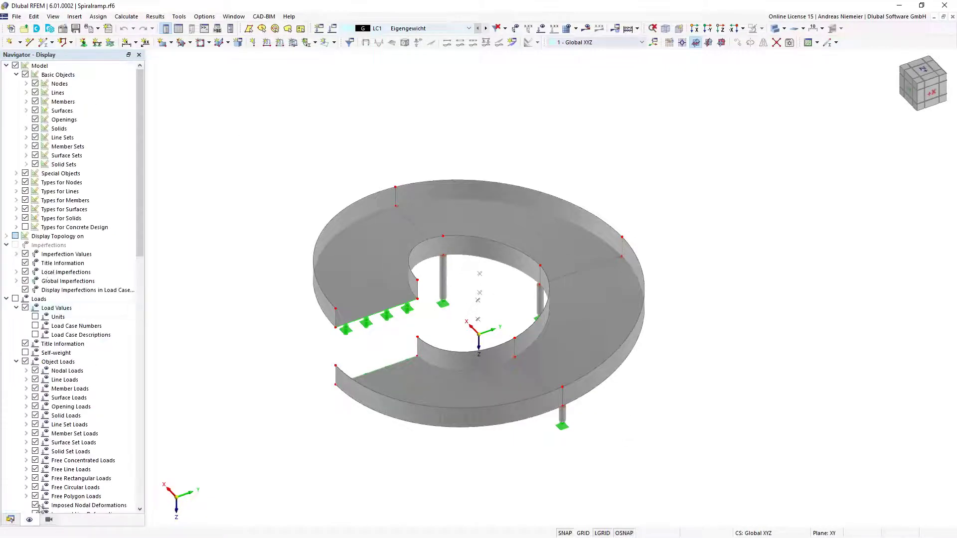
{"action": "left_click", "coordinate": [26, 227]}
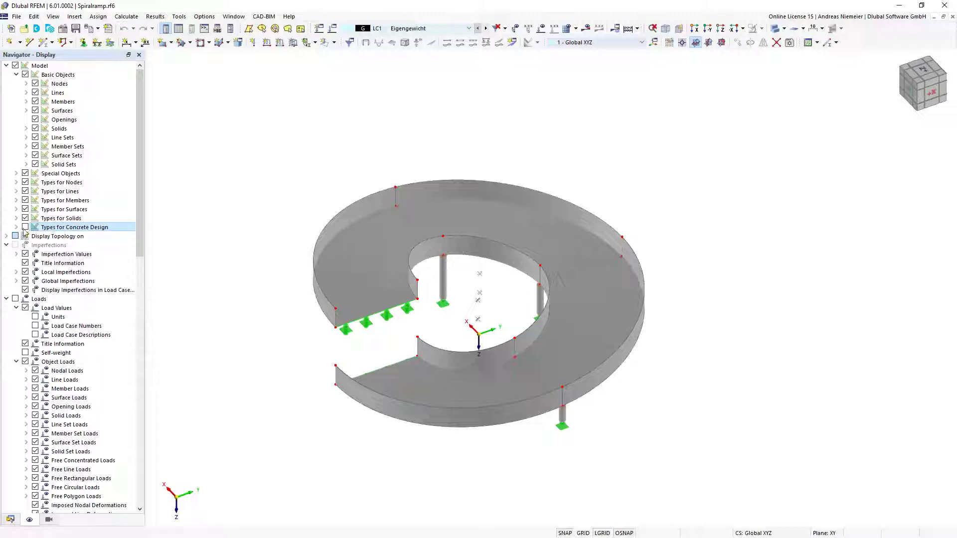
{"action": "left_click", "coordinate": [17, 228]}
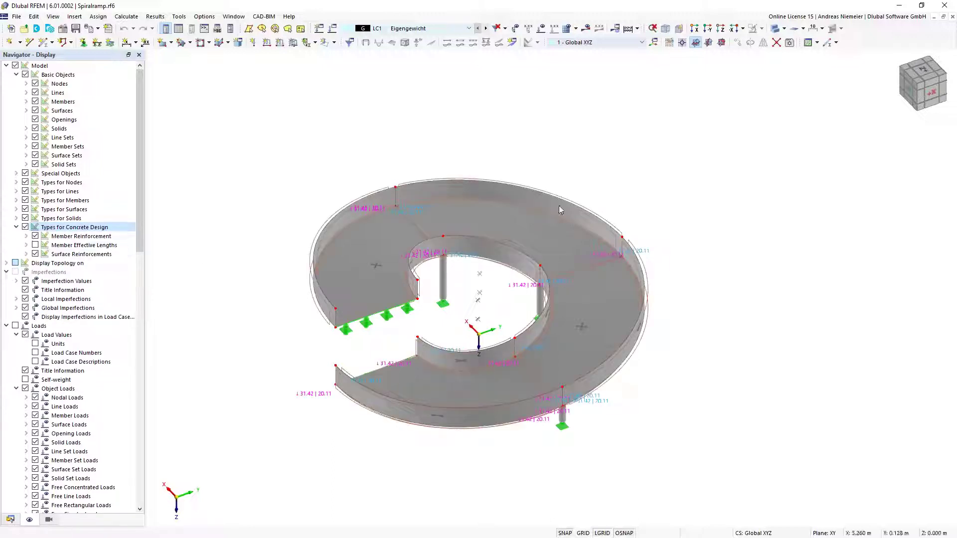
{"action": "left_click", "coordinate": [785, 29]}
{"action": "left_click", "coordinate": [796, 54]}
- Define the graphic printout area as a clipped rectangle around the head of the middle inner column with its reinforcement
{"action": "scroll", "coordinate": [436, 270], "scroll_direction": "up", "scroll_amount": 1}
{"action": "scroll", "coordinate": [436, 271], "scroll_direction": "up", "scroll_amount": 6}
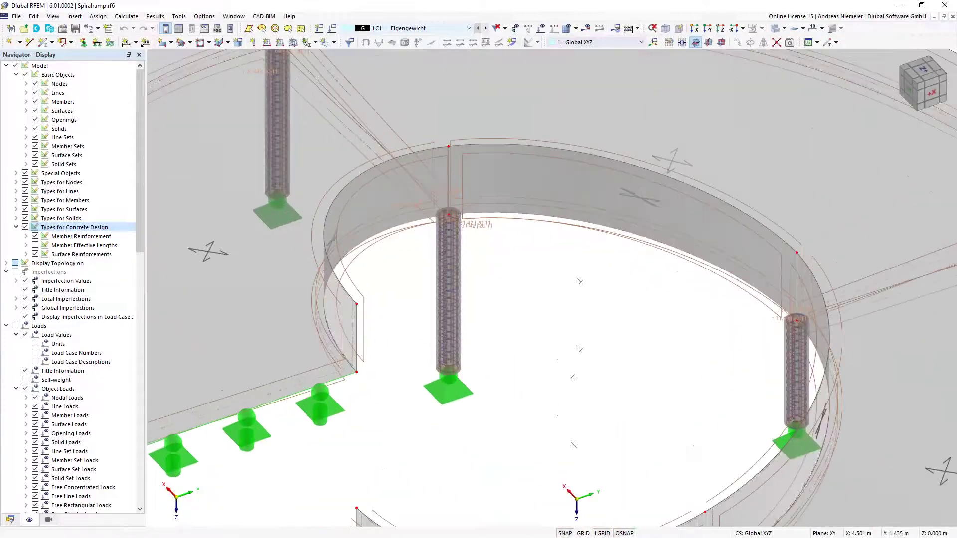
{"action": "middle_click_drag", "start_coordinate": [462, 255], "coordinate": [506, 256], "text": "ctrl"}
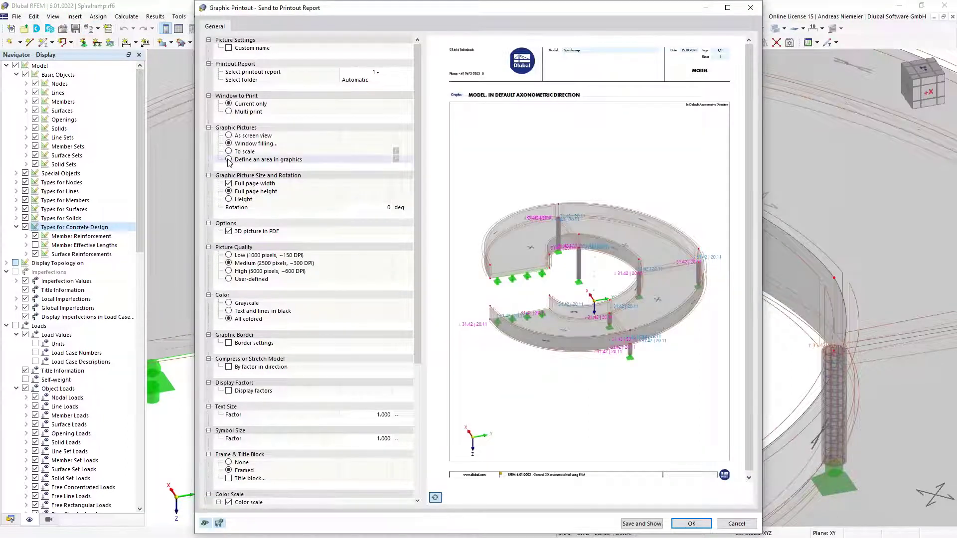
{"action": "left_click", "coordinate": [229, 160]}
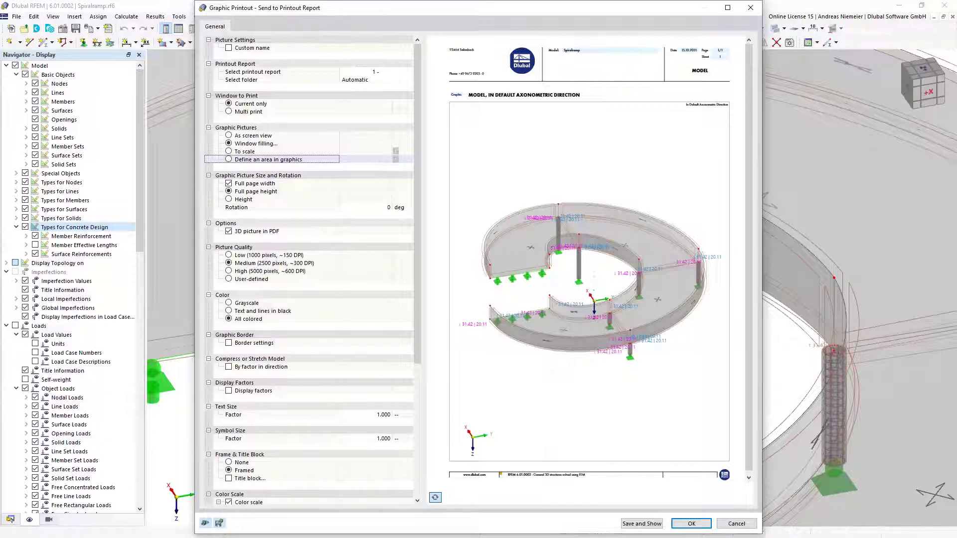
{"action": "left_click", "coordinate": [396, 160]}
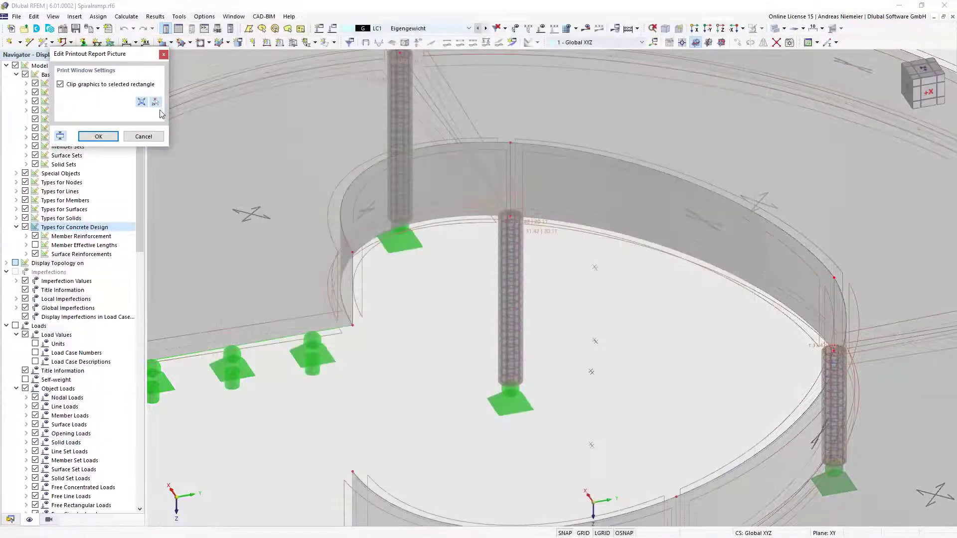
{"action": "left_click", "coordinate": [154, 104]}
{"action": "left_click", "coordinate": [475, 190]}
{"action": "left_click", "coordinate": [548, 260]}
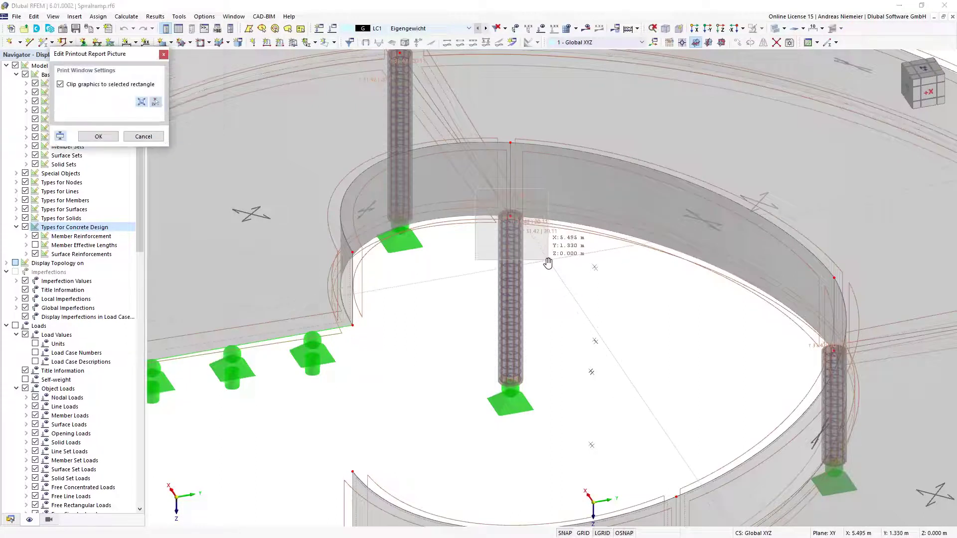
{"action": "left_click", "coordinate": [100, 138]}
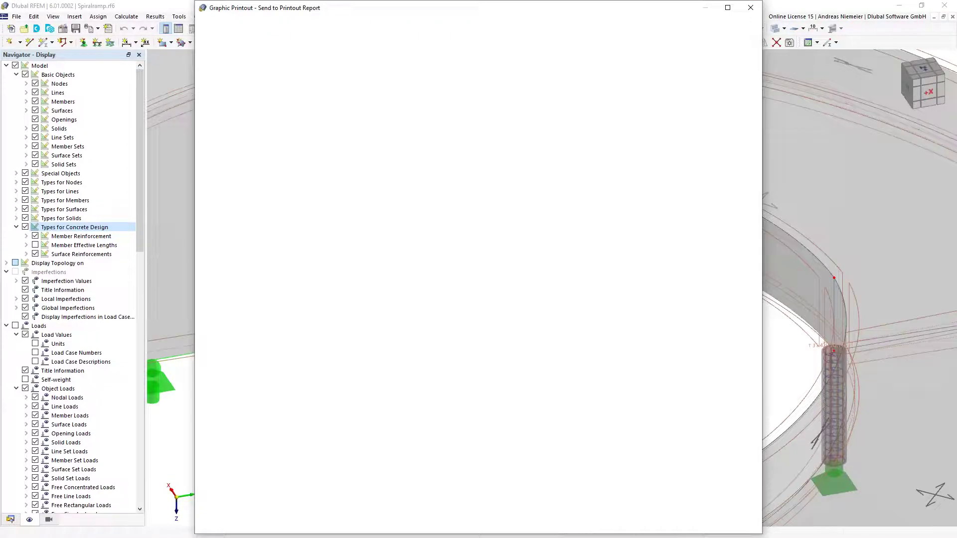
- Disable the 3D picture in PDF option and send the column reinforcement detail to printout report 1
{"action": "left_click", "coordinate": [229, 248]}
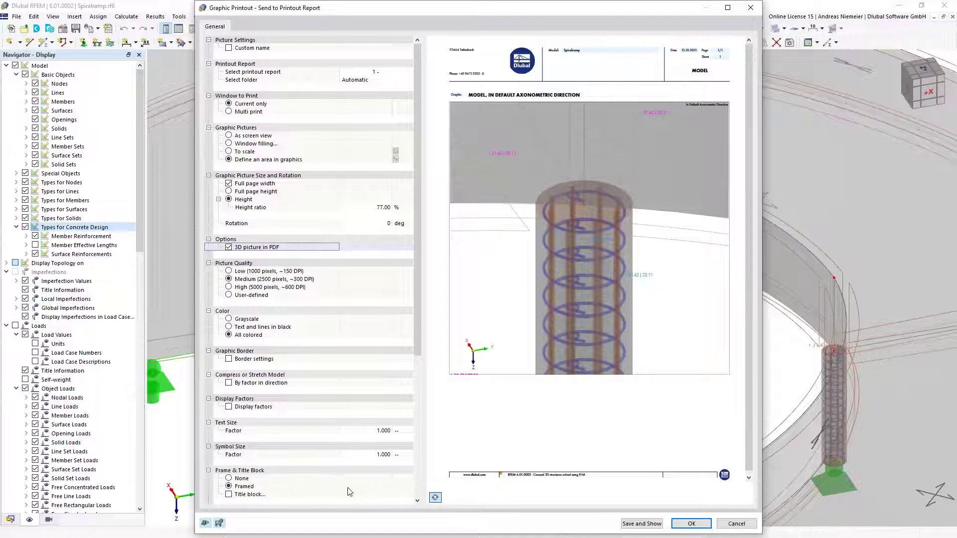
{"action": "key", "text": "space"}
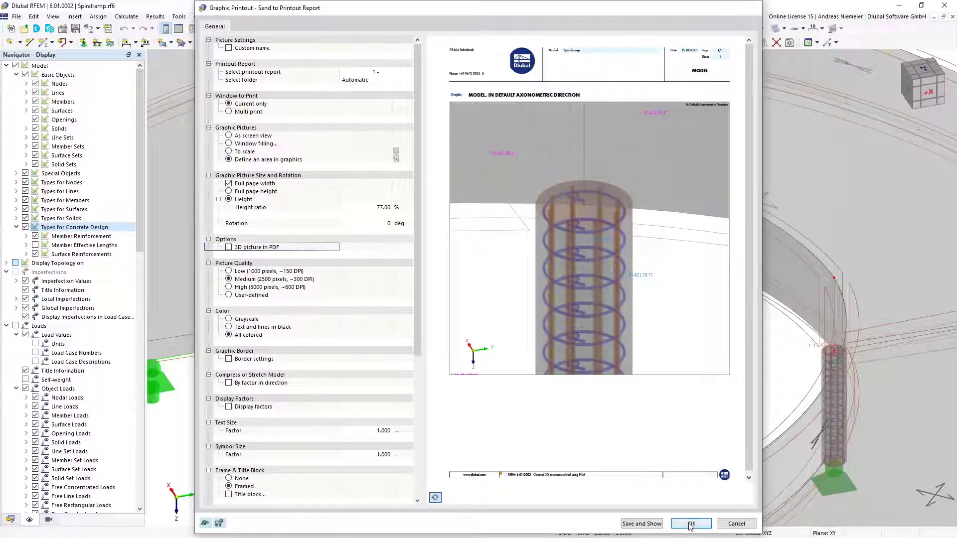
{"action": "left_click", "coordinate": [690, 524]}
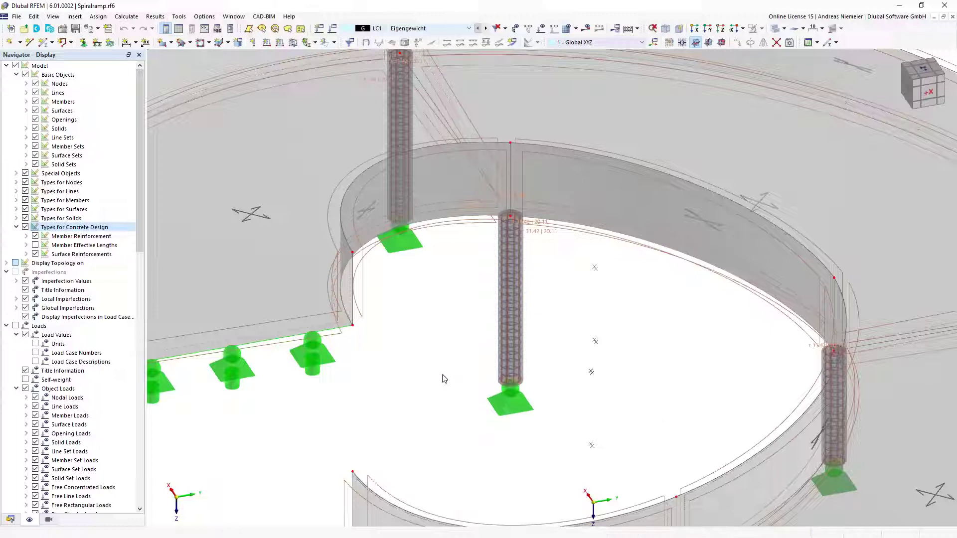
- Display the calculated results, restrict visibility to the OS1 - Ramp object selection, and view the model in direction +Z
{"action": "scroll", "coordinate": [410, 365], "scroll_direction": "down", "scroll_amount": 1}
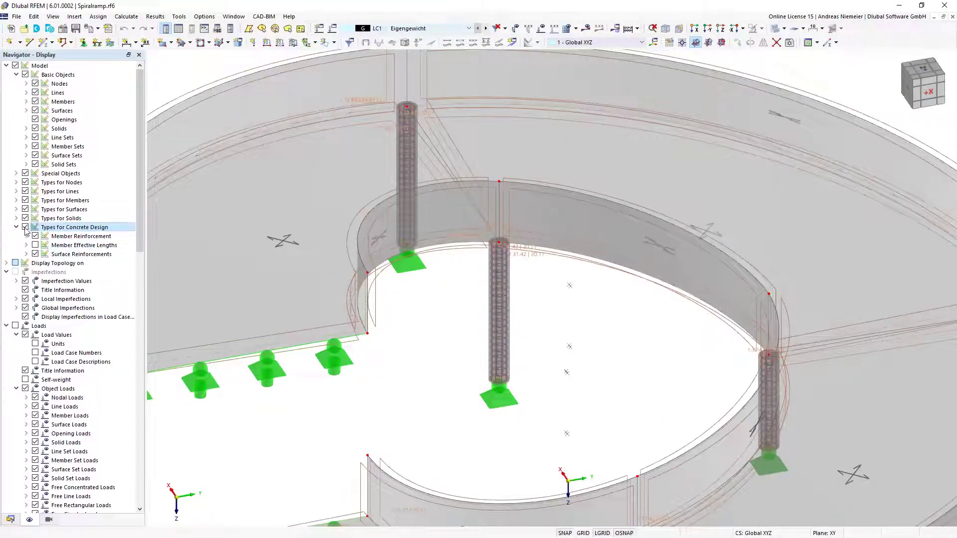
{"action": "left_click", "coordinate": [586, 28]}
{"action": "middle_click_drag", "start_coordinate": [536, 320], "coordinate": [464, 369], "text": "ctrl"}
{"action": "left_click", "coordinate": [48, 520]}
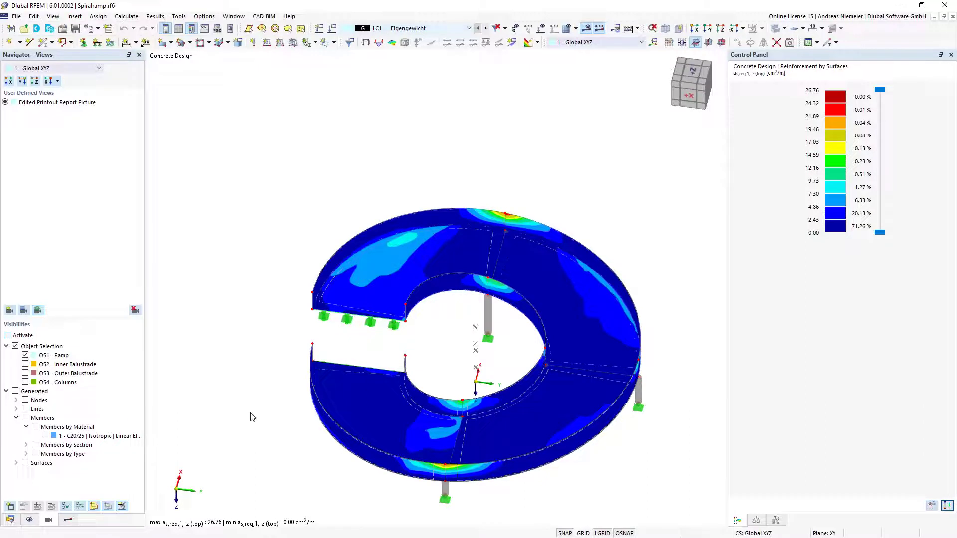
{"action": "left_click", "coordinate": [8, 335]}
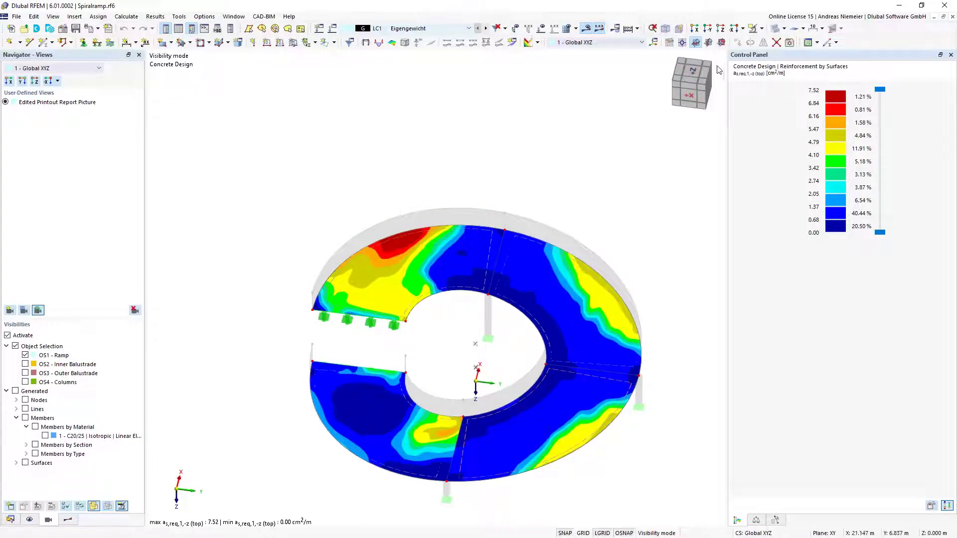
{"action": "left_click", "coordinate": [692, 70]}
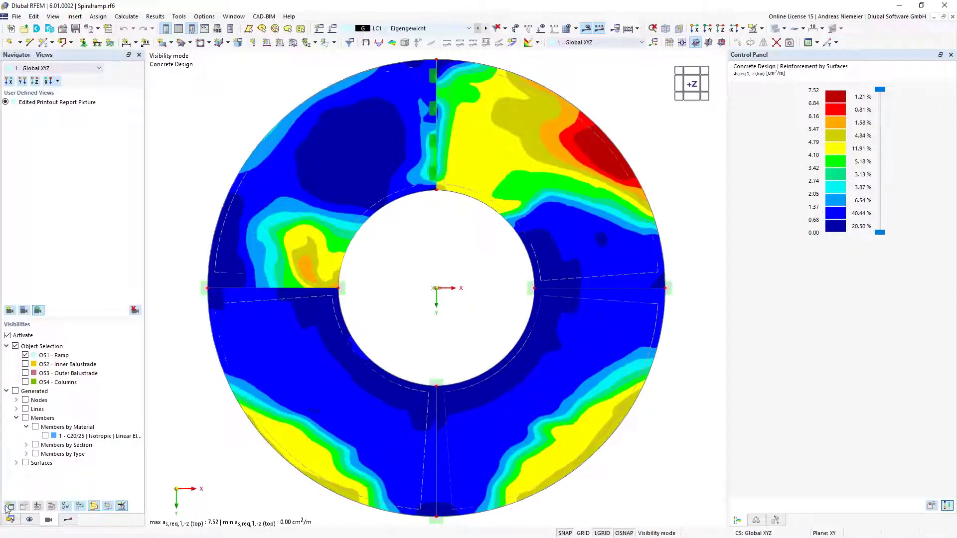
- Switch to the static analysis results of LC1 and show the surface moments mx with values on surfaces
{"action": "left_click", "coordinate": [64, 521]}
{"action": "scroll", "coordinate": [58, 352], "scroll_direction": "down", "scroll_amount": 14}
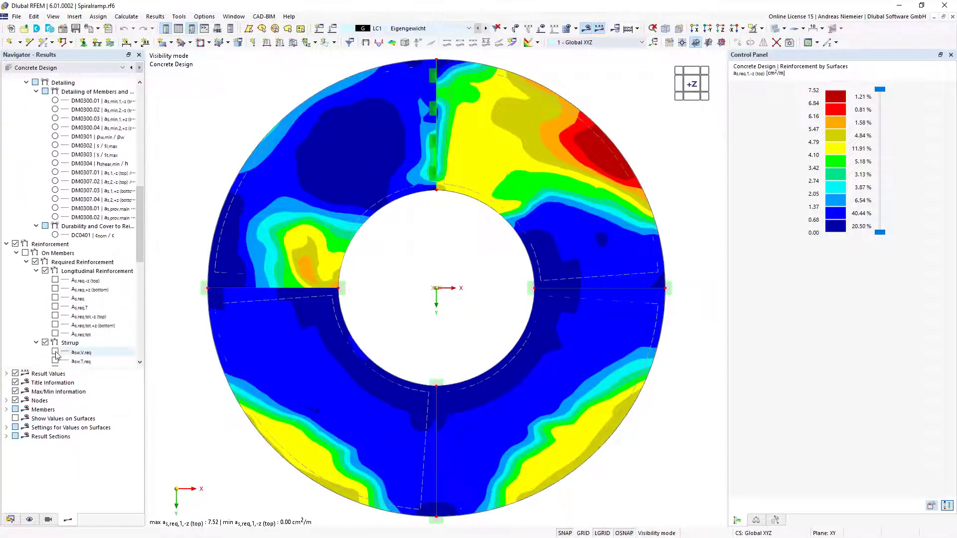
{"action": "scroll", "coordinate": [56, 355], "scroll_direction": "down", "scroll_amount": 13}
{"action": "left_click", "coordinate": [89, 68]}
{"action": "left_click", "coordinate": [81, 77]}
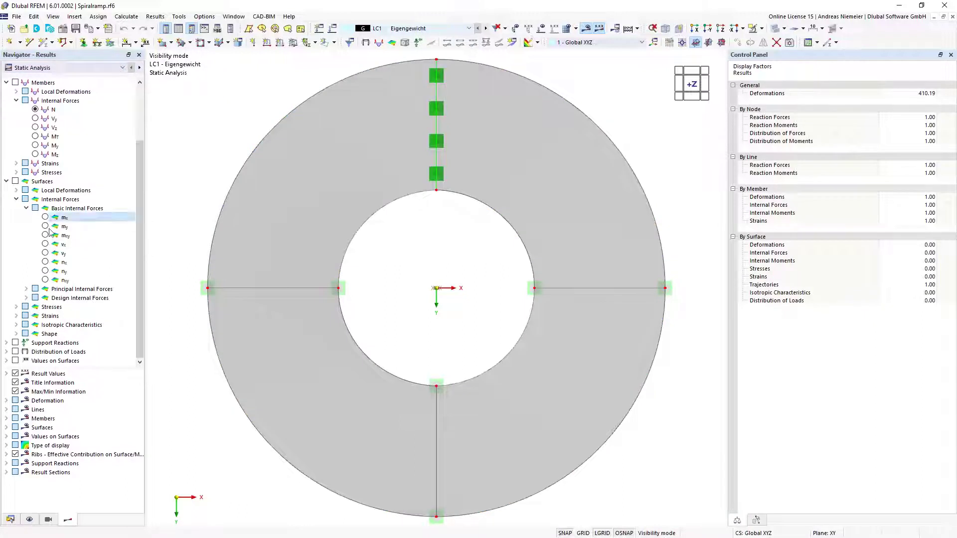
{"action": "left_click", "coordinate": [45, 218]}
{"action": "left_click", "coordinate": [16, 361]}
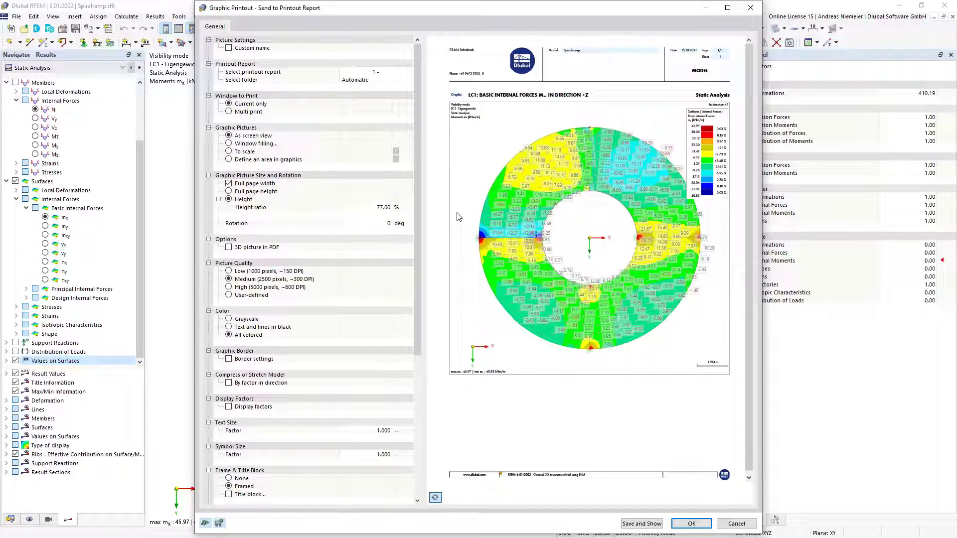
- Set the result picture to scale 1:50 at full page height with tiled pictures, and check the tiles in the preview
{"action": "left_click", "coordinate": [239, 153]}
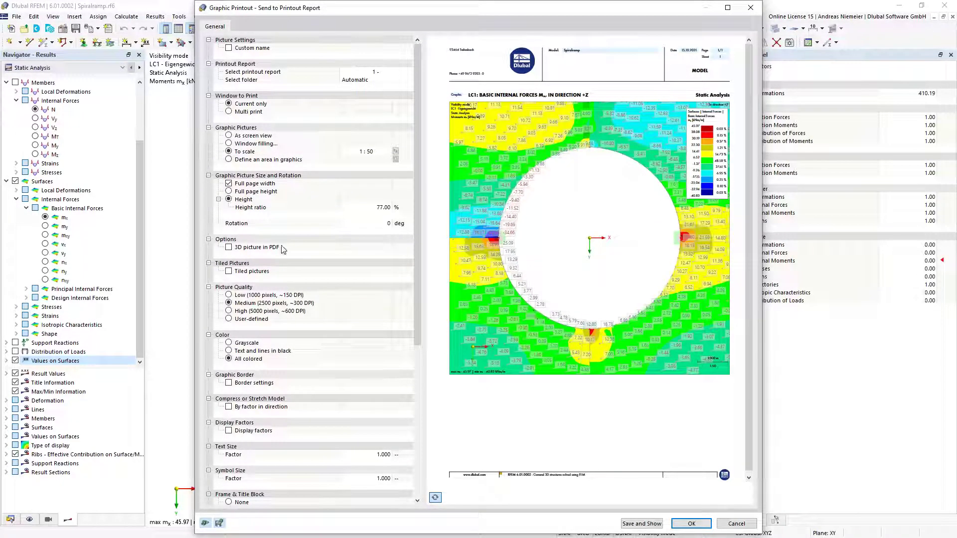
{"action": "left_click", "coordinate": [230, 193]}
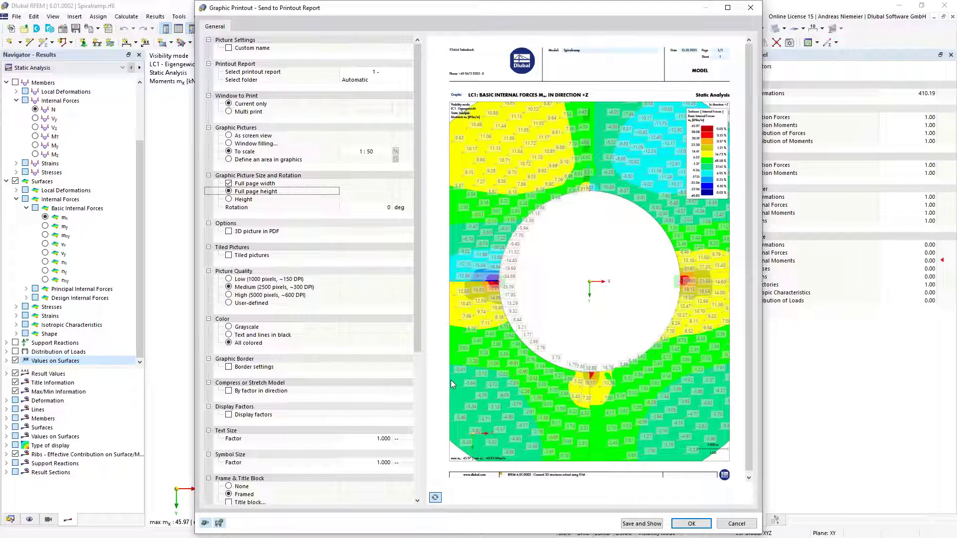
{"action": "left_click", "coordinate": [229, 257]}
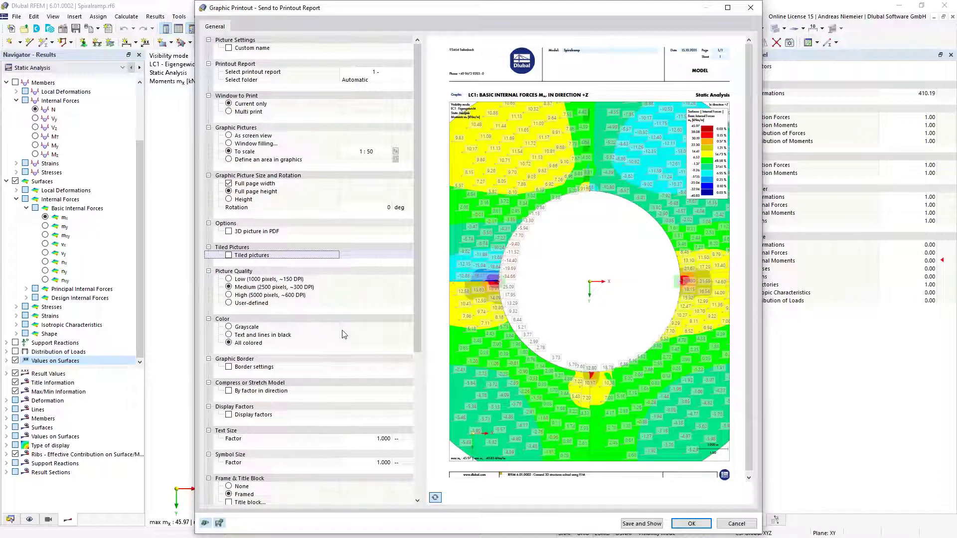
{"action": "key", "text": "space"}
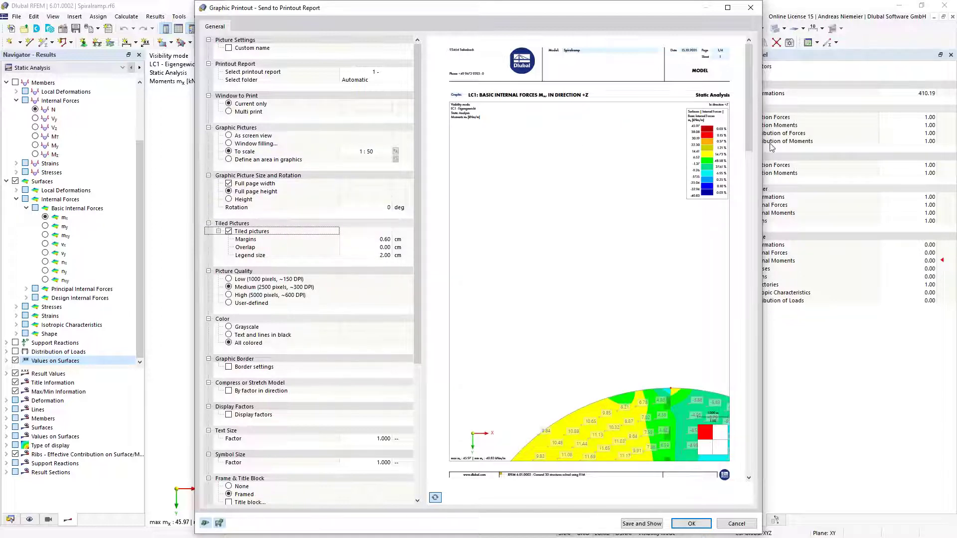
{"action": "left_click_drag", "start_coordinate": [749, 145], "coordinate": [762, 263]}
{"action": "scroll", "coordinate": [580, 324], "scroll_direction": "down", "scroll_amount": 5}
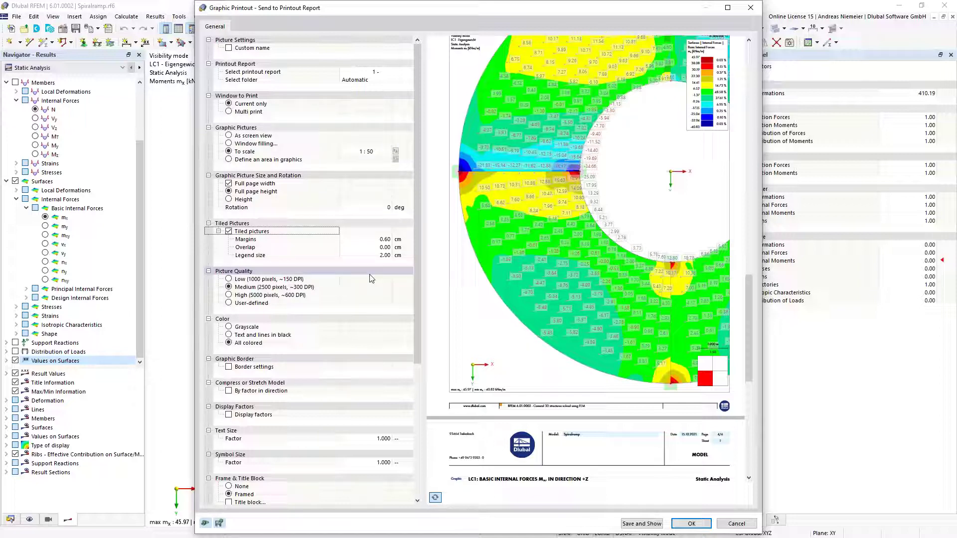
- Set up a multi print of the surface basic internal forces mx and my, then save the pictures to the report and show it
{"action": "left_click", "coordinate": [229, 112]}
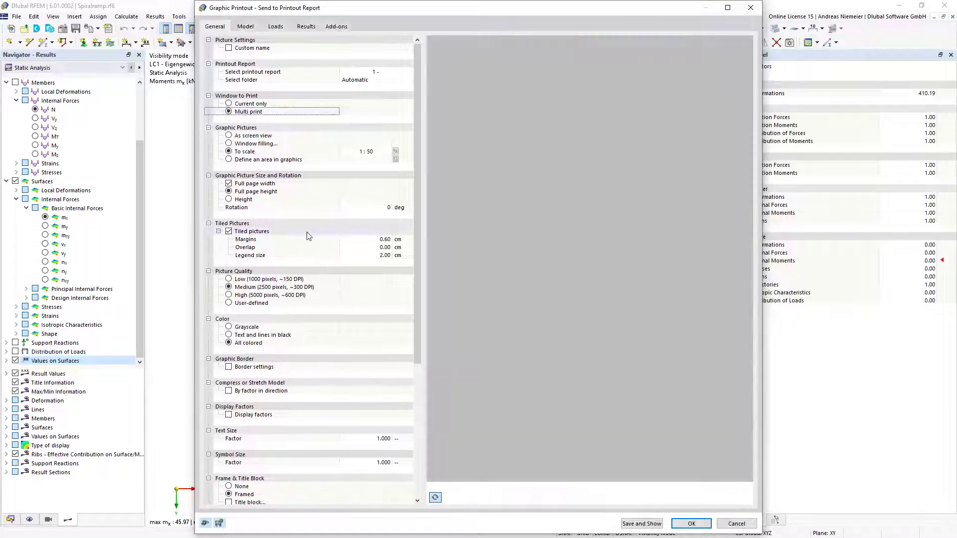
{"action": "left_click", "coordinate": [307, 26]}
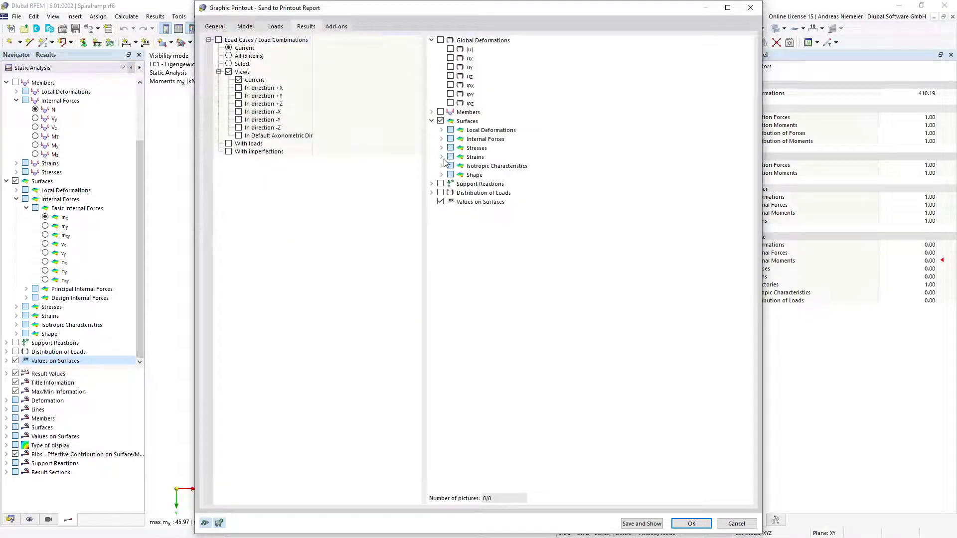
{"action": "left_click", "coordinate": [441, 139]}
{"action": "left_click", "coordinate": [470, 157]}
{"action": "left_click", "coordinate": [470, 166]}
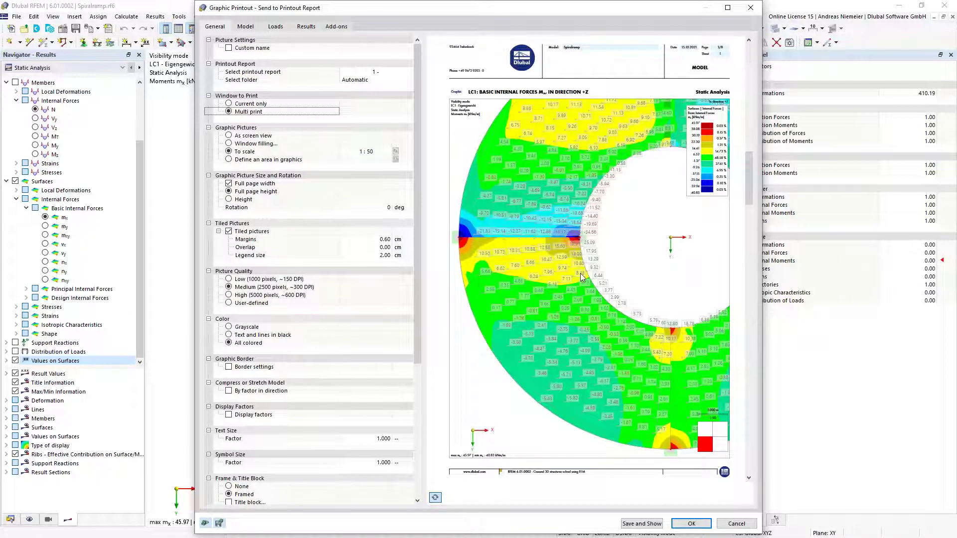
{"action": "left_click_drag", "start_coordinate": [751, 175], "coordinate": [763, 250]}
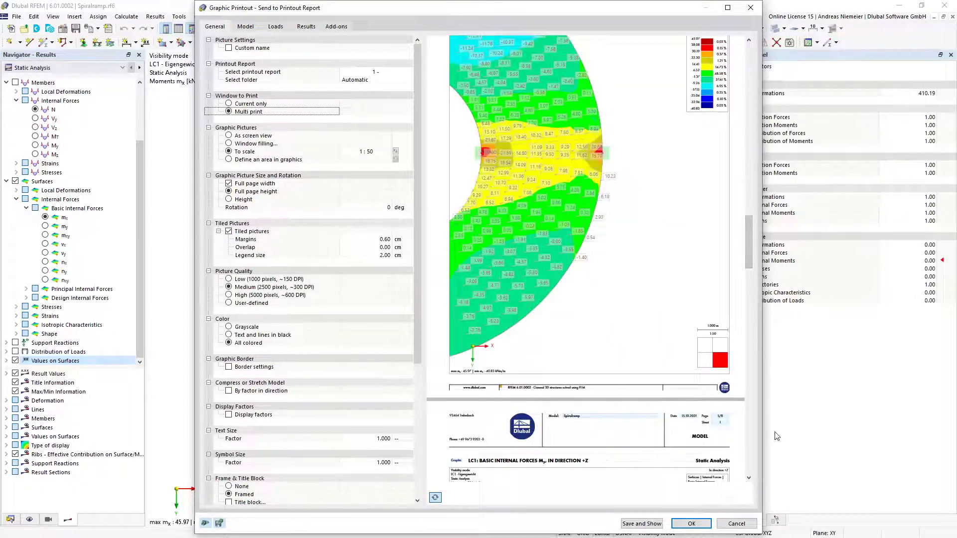
{"action": "left_click", "coordinate": [654, 525]}
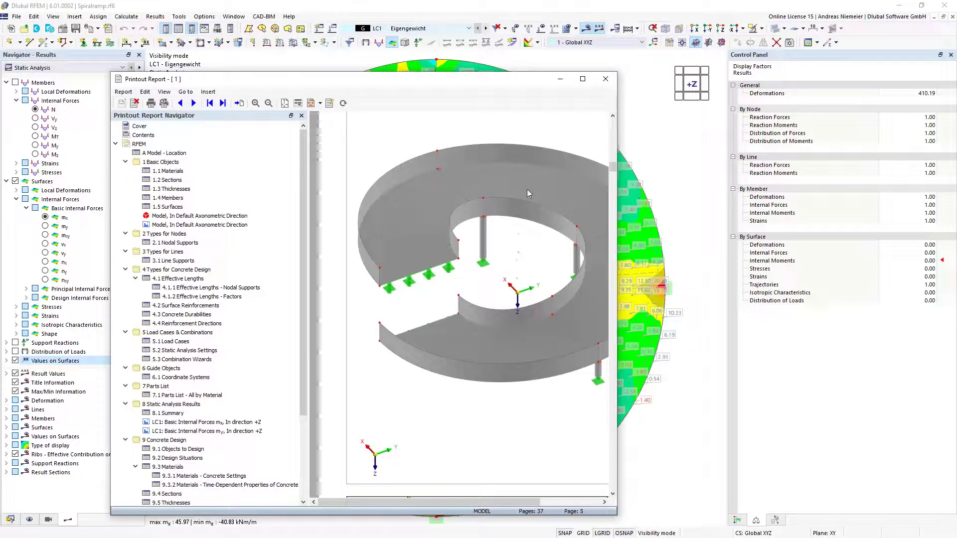
- Enlarge the printout report and examine the model graphics, the column reinforcement detail and the tiled LC1 moment pictures
{"action": "scroll", "coordinate": [453, 294], "scroll_direction": "down", "scroll_amount": 11}
{"action": "scroll", "coordinate": [455, 293], "scroll_direction": "up", "scroll_amount": 9}
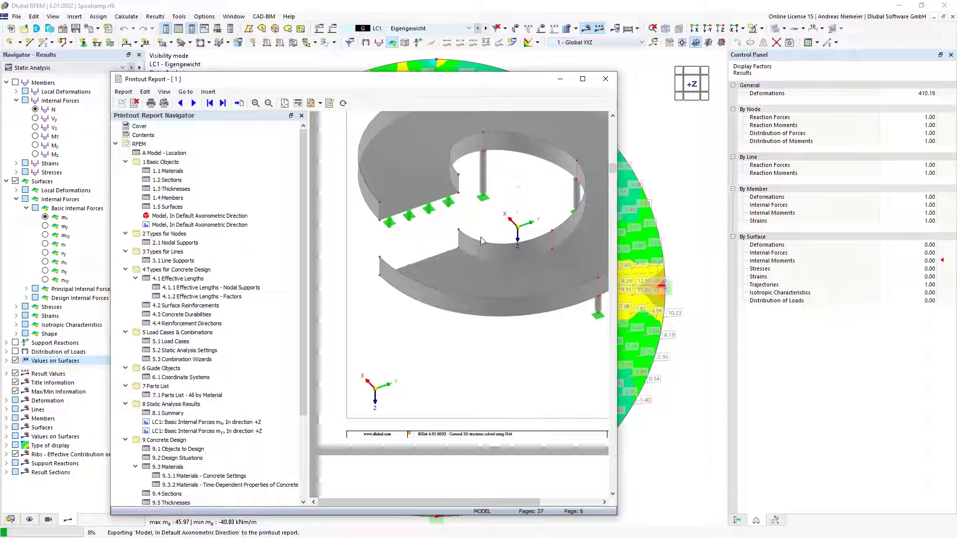
{"action": "left_click", "coordinate": [582, 79]}
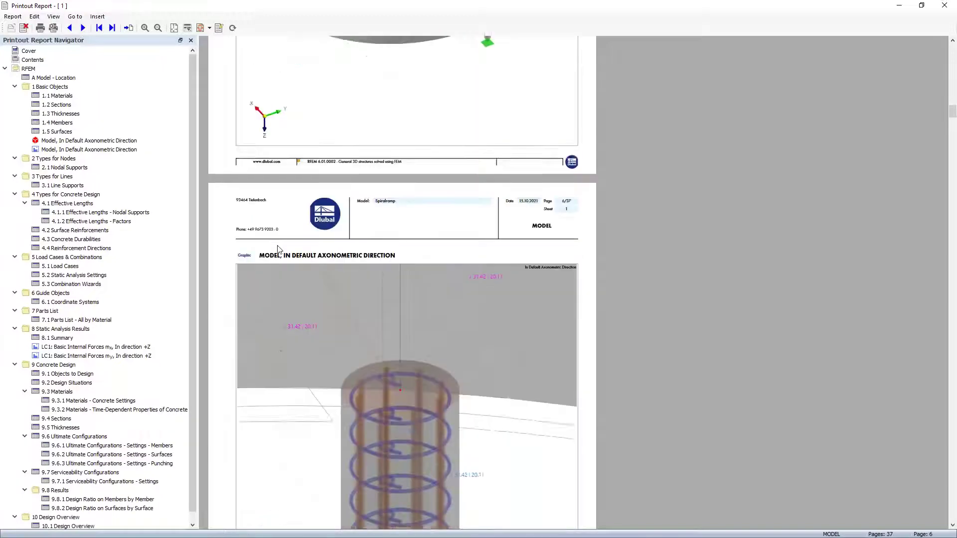
{"action": "scroll", "coordinate": [278, 249], "scroll_direction": "down", "scroll_amount": 10}
{"action": "left_click", "coordinate": [116, 356]}
{"action": "left_click", "coordinate": [283, 349]}
{"action": "scroll", "coordinate": [284, 349], "scroll_direction": "down", "scroll_amount": 15}
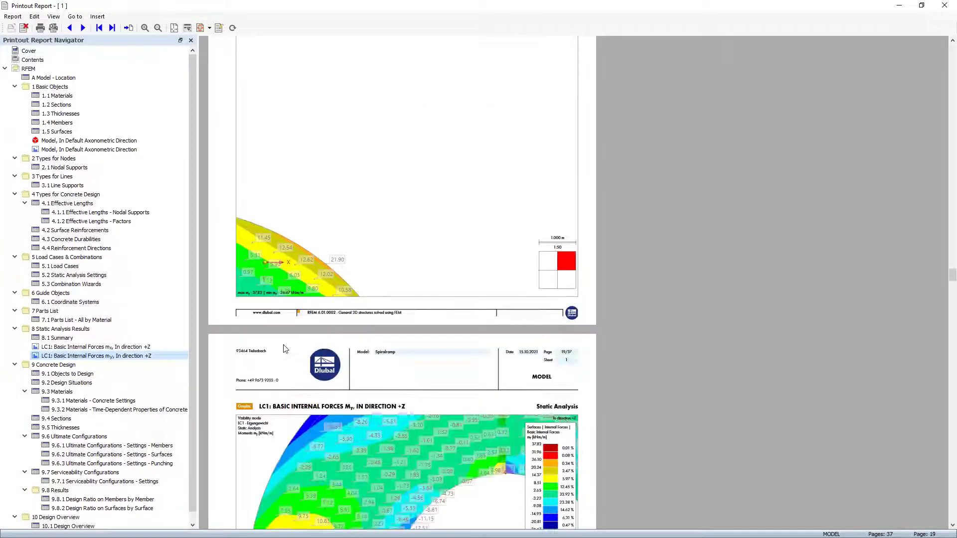
{"action": "scroll", "coordinate": [283, 346], "scroll_direction": "down", "scroll_amount": 12}
{"action": "left_click_drag", "start_coordinate": [192, 286], "coordinate": [195, 280]}
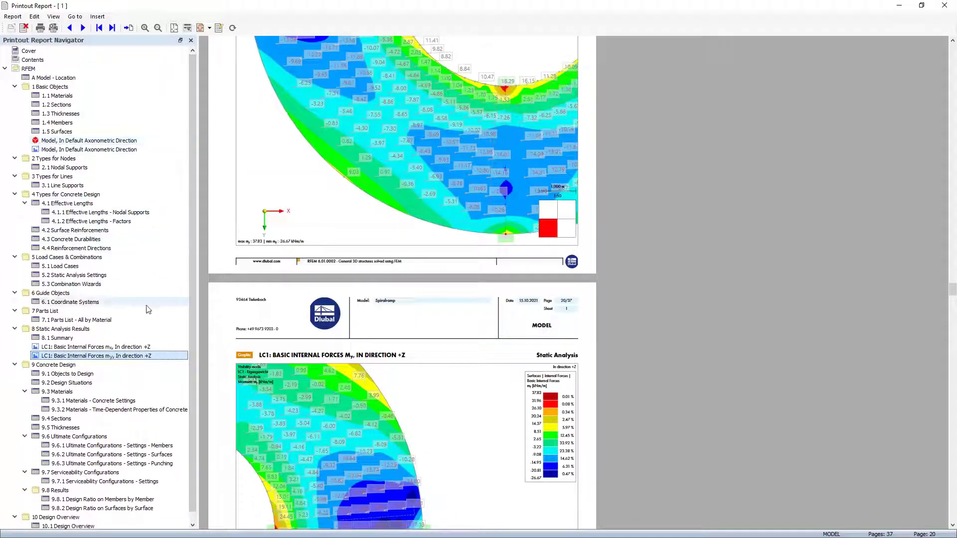
- Collapse the report structure to its main chapters and create a folder named Add below the Design Overview chapter
{"action": "right_click", "coordinate": [167, 302]}
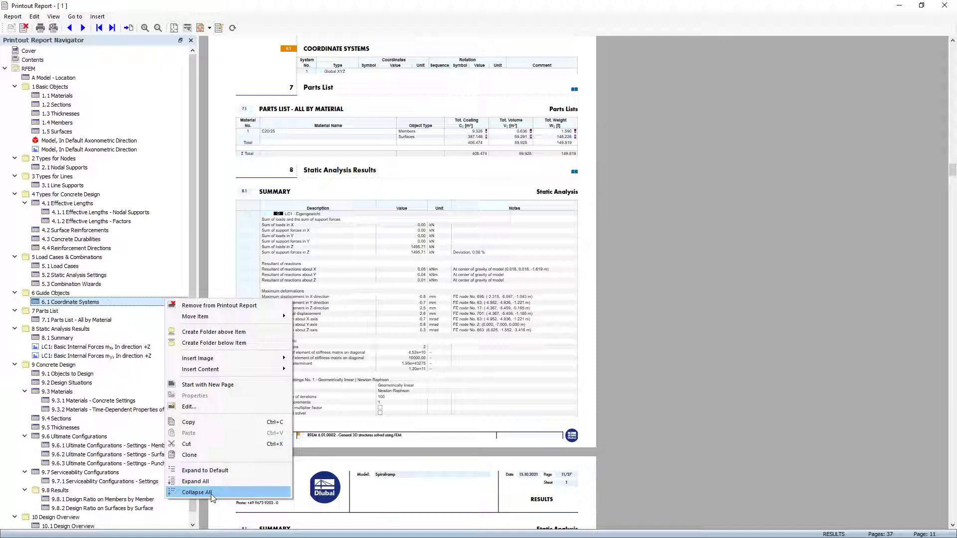
{"action": "left_click", "coordinate": [196, 493]}
{"action": "left_click", "coordinate": [6, 69]}
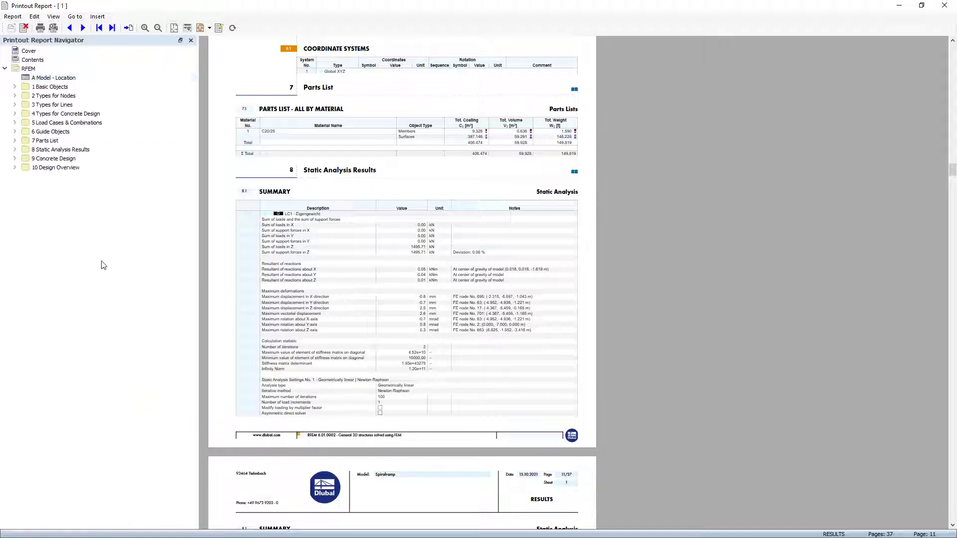
{"action": "right_click", "coordinate": [55, 168]}
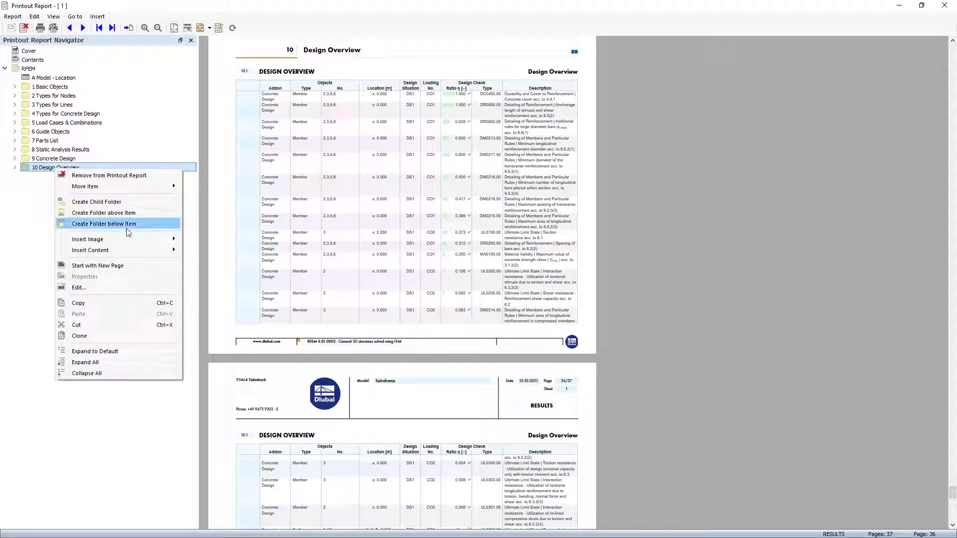
{"action": "left_click", "coordinate": [130, 229]}
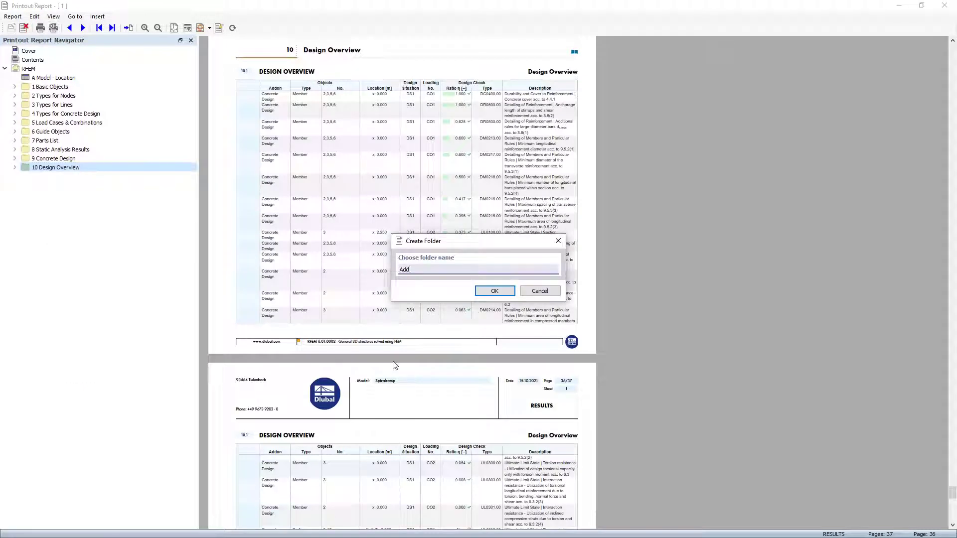
{"action": "key", "text": "Return"}
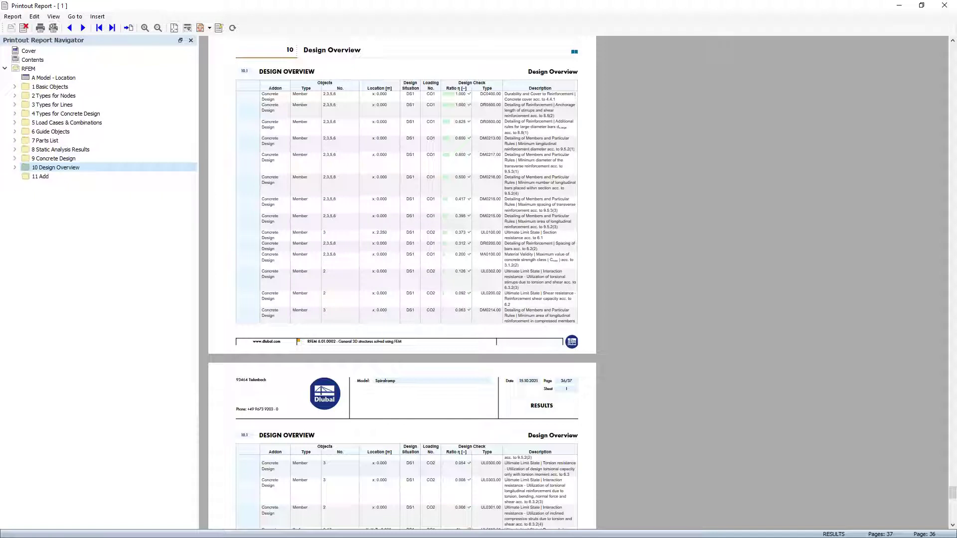
- Move the Add folder before the Concrete Design chapter and choose Reinforcement.pdf from the RFEM6 Feature Webinar folder for insertion into it
{"action": "left_click", "coordinate": [35, 177]}
{"action": "left_click_drag", "start_coordinate": [42, 179], "coordinate": [41, 160]}
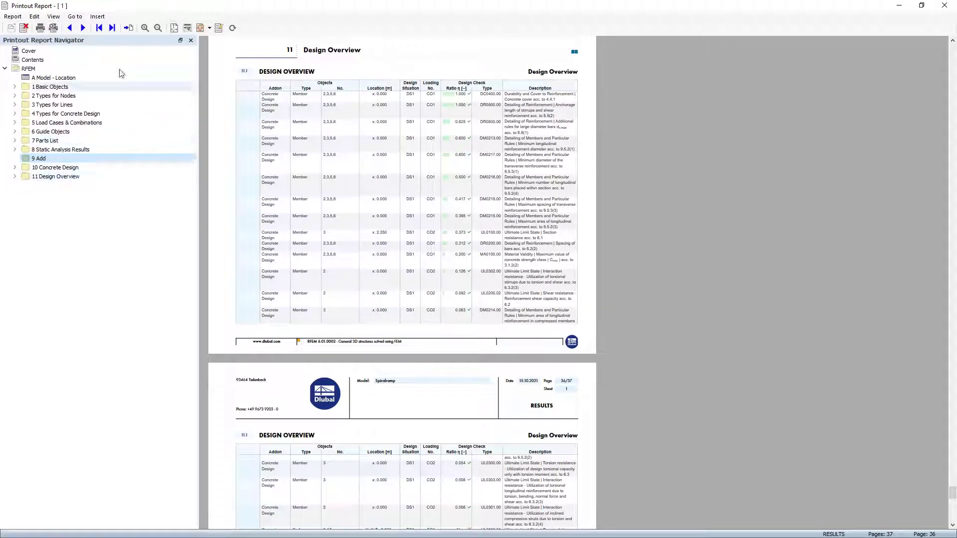
{"action": "left_click", "coordinate": [97, 17]}
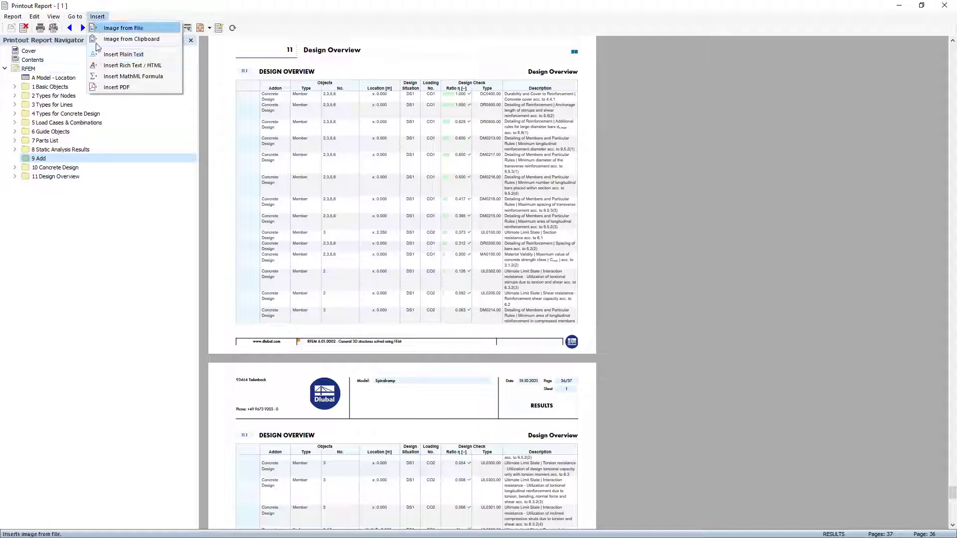
{"action": "left_click", "coordinate": [116, 87]}
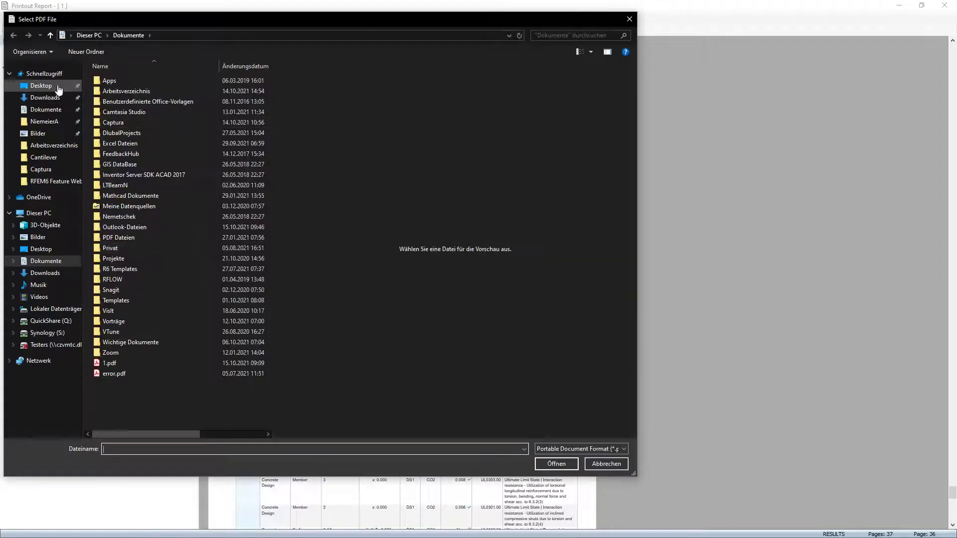
{"action": "left_click", "coordinate": [75, 85]}
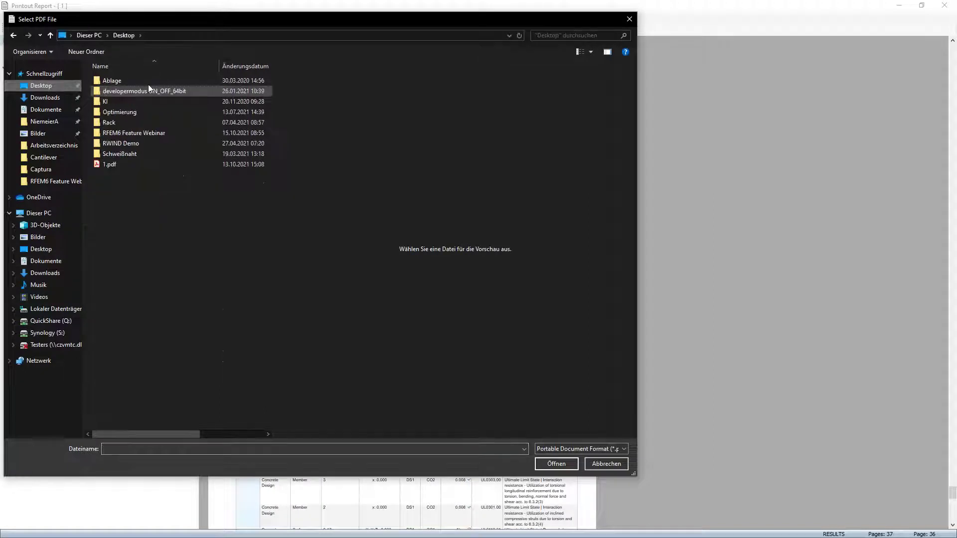
{"action": "left_click", "coordinate": [150, 134]}
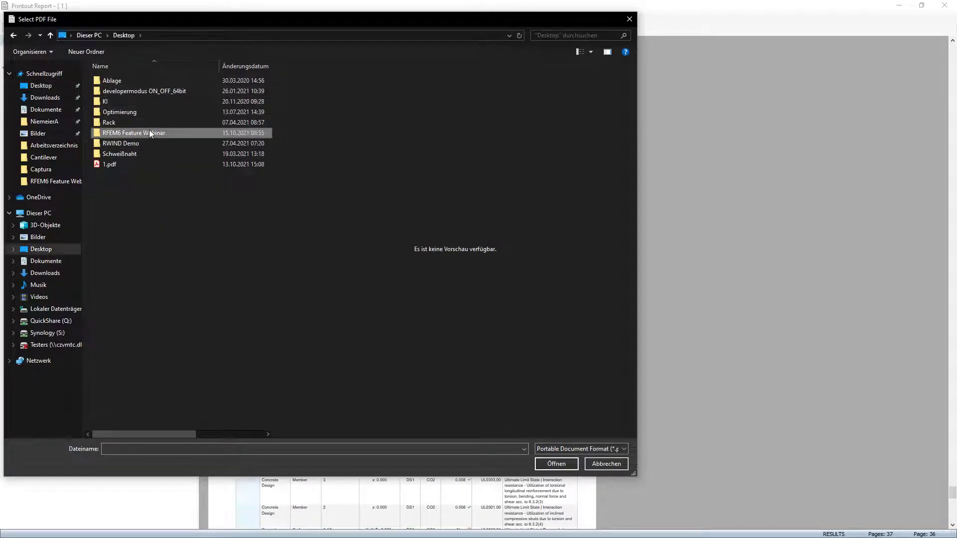
{"action": "double_click", "coordinate": [150, 133]}
{"action": "left_click", "coordinate": [131, 111]}
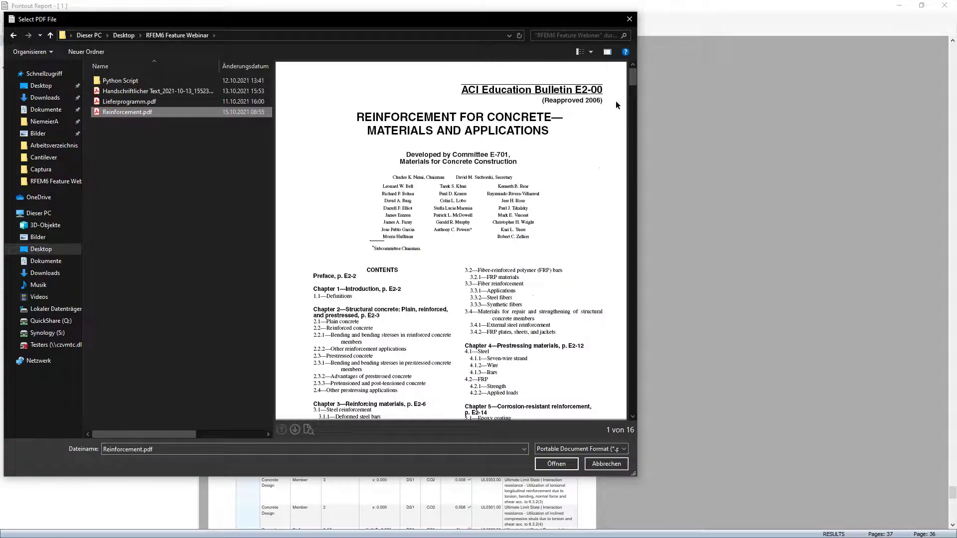
{"action": "left_click_drag", "start_coordinate": [634, 80], "coordinate": [648, 222]}
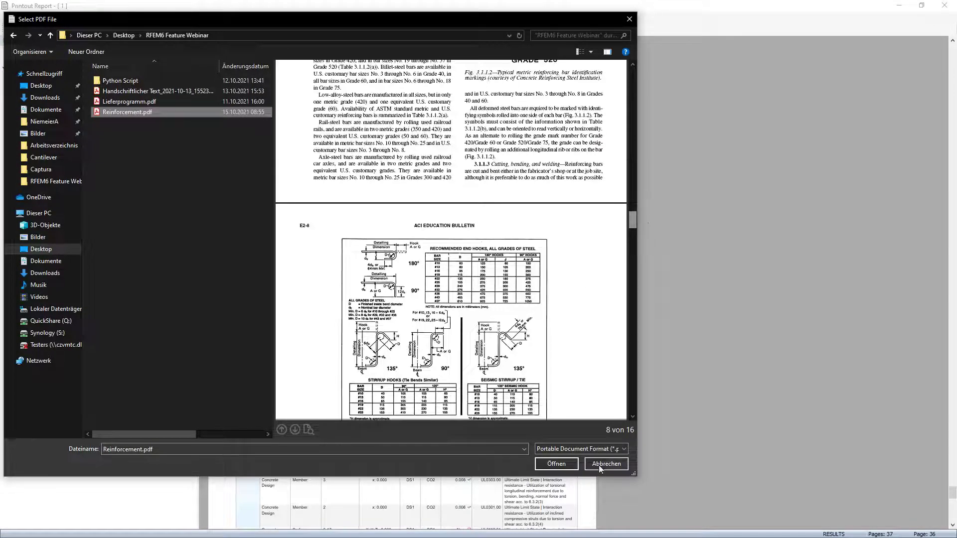
{"action": "left_click", "coordinate": [556, 464]}
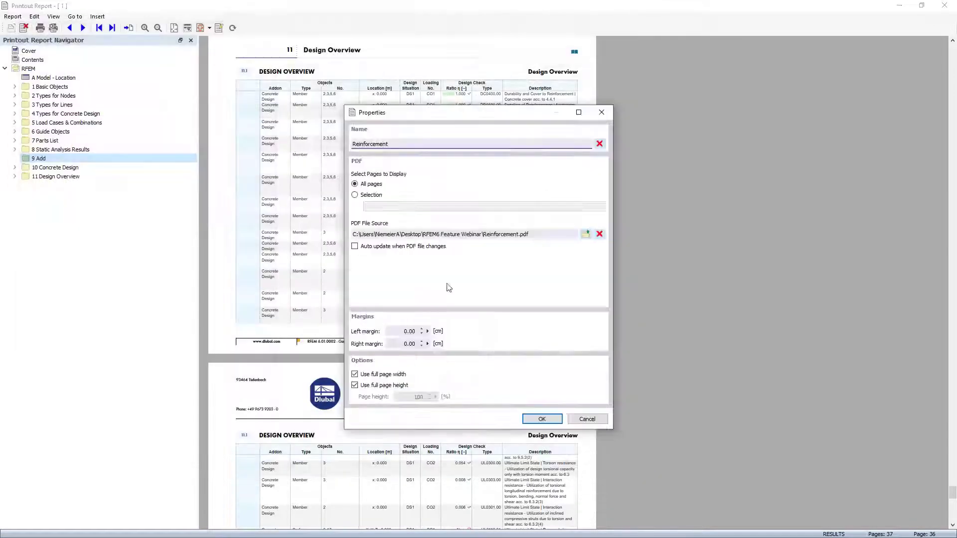
- Restrict the inserted Reinforcement PDF to pages 7-8 and add it to the report
{"action": "left_click", "coordinate": [363, 197]}
{"action": "left_click", "coordinate": [363, 205]}
{"action": "type", "text": "7-8"}
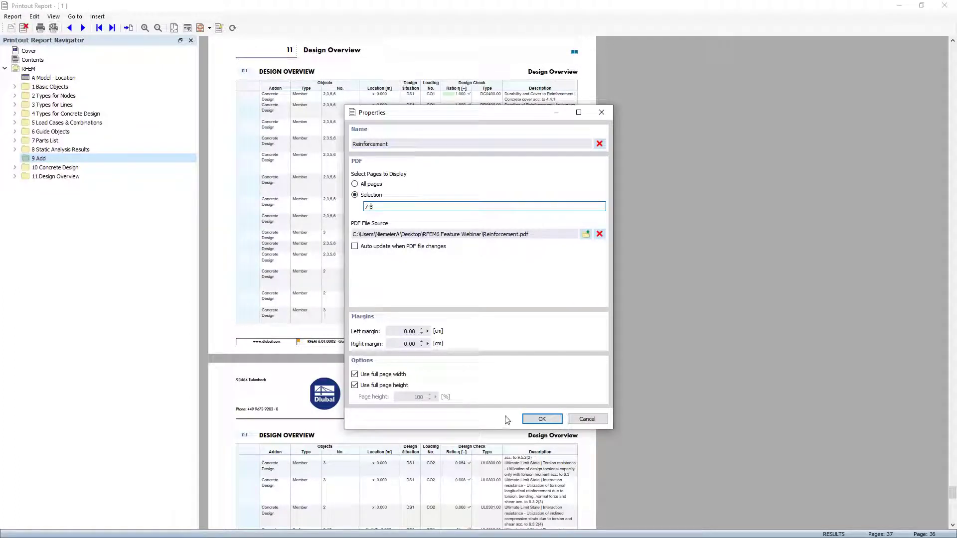
{"action": "left_click", "coordinate": [530, 422]}
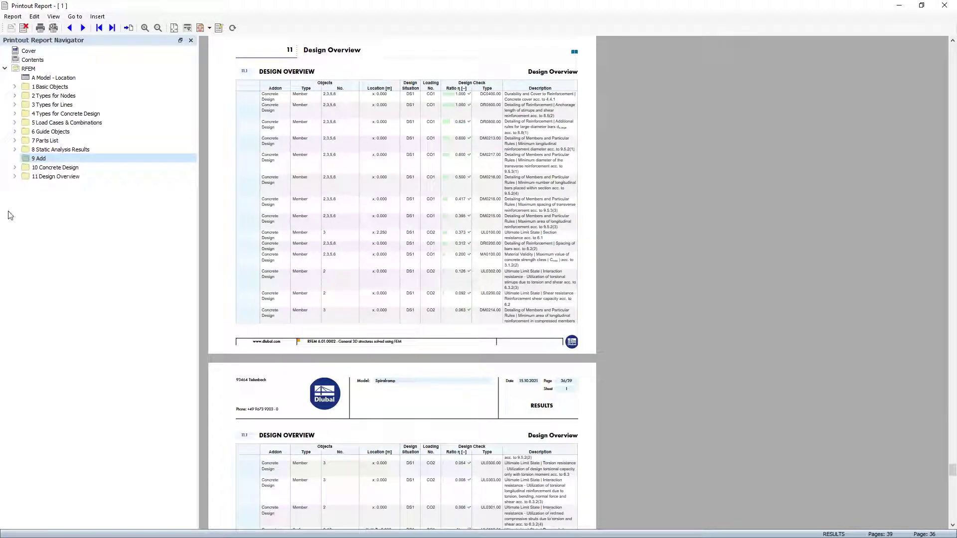
- Expand the Design Overview chapter and examine the inserted Reinforcement pages in the report
{"action": "left_click", "coordinate": [15, 176]}
{"action": "left_click", "coordinate": [43, 195]}
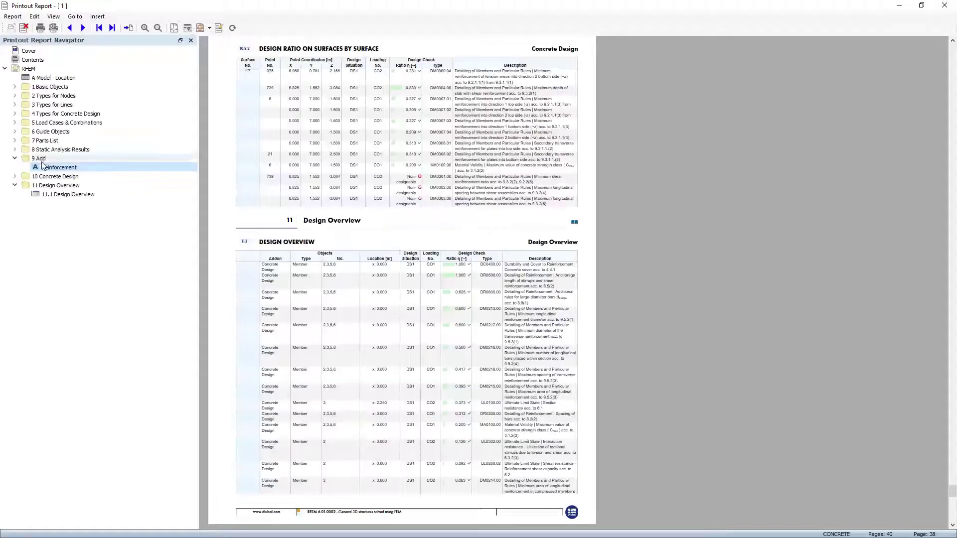
{"action": "scroll", "coordinate": [294, 258], "scroll_direction": "up", "scroll_amount": 3}
{"action": "scroll", "coordinate": [293, 258], "scroll_direction": "down", "scroll_amount": 10}
{"action": "scroll", "coordinate": [296, 259], "scroll_direction": "down", "scroll_amount": 10}
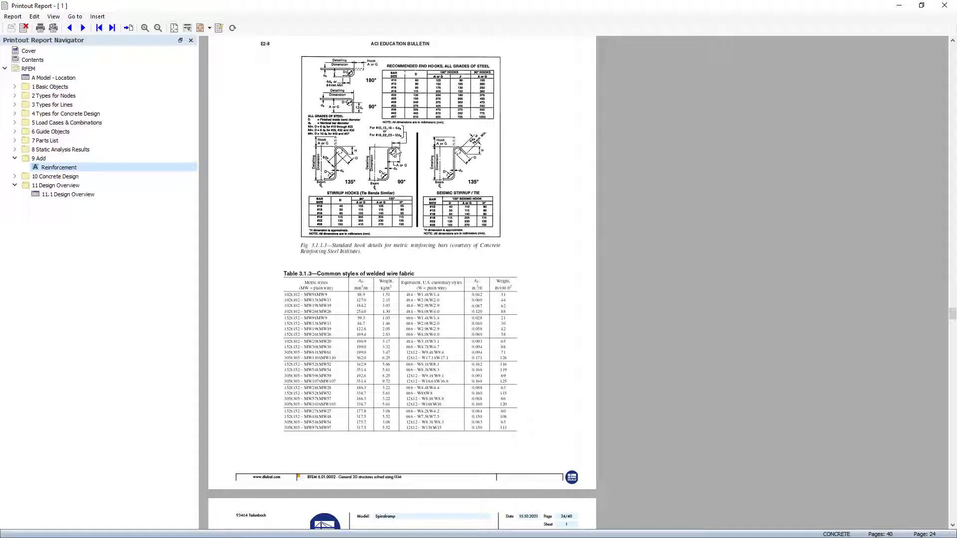
{"action": "scroll", "coordinate": [335, 246], "scroll_direction": "up", "scroll_amount": 6}
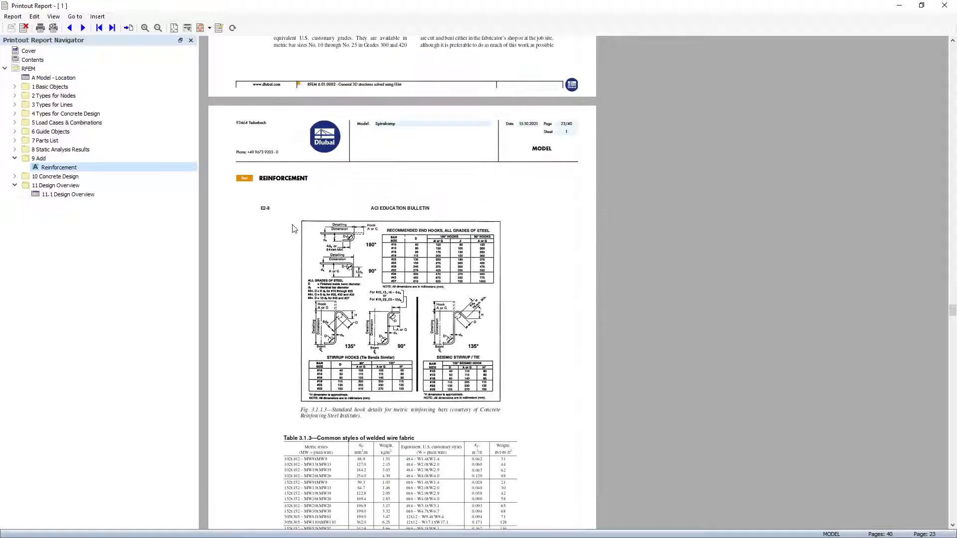
- Export the printout report to PDF, overwriting the existing 1.pdf in the documents folder, and open the exported file
{"action": "left_click", "coordinate": [21, 18]}
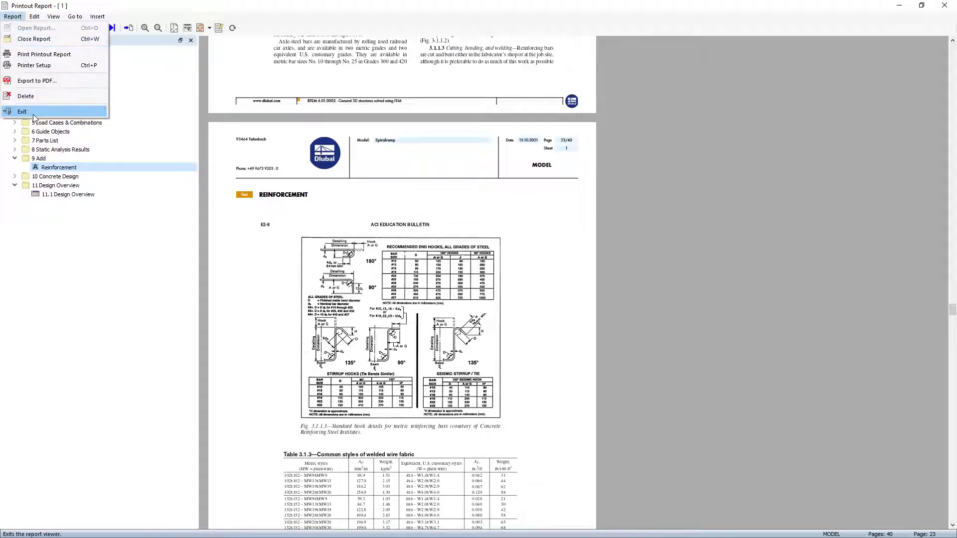
{"action": "left_click", "coordinate": [50, 83]}
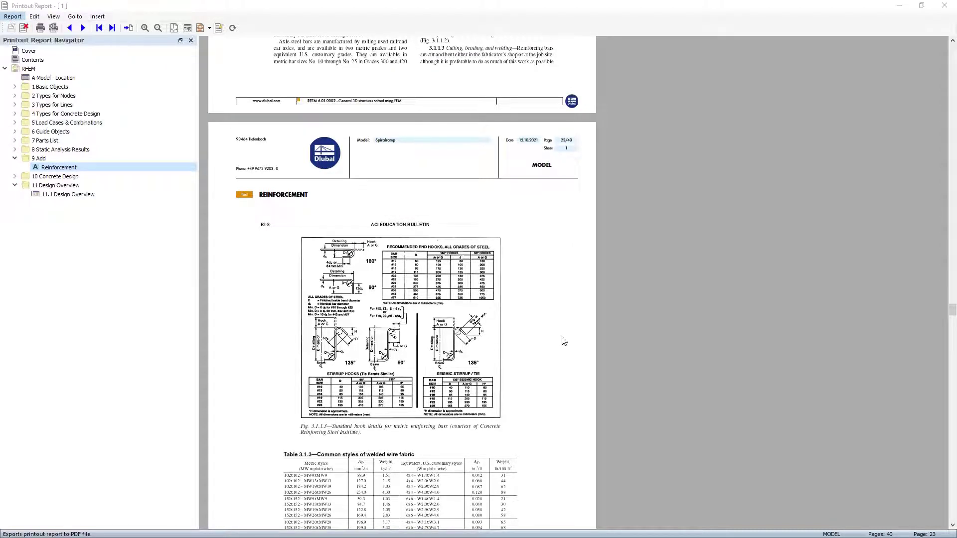
{"action": "left_click", "coordinate": [105, 364]}
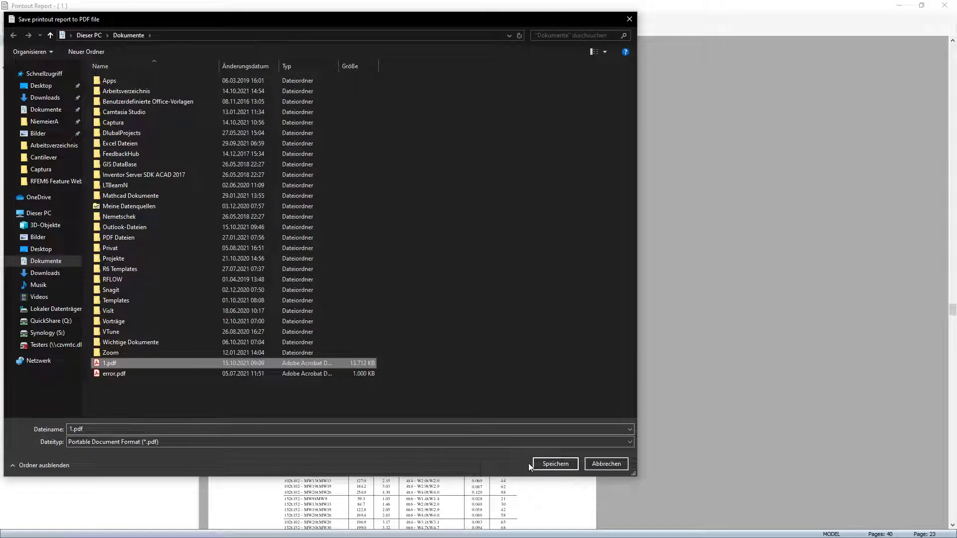
{"action": "left_click", "coordinate": [550, 465]}
{"action": "left_click", "coordinate": [502, 274]}
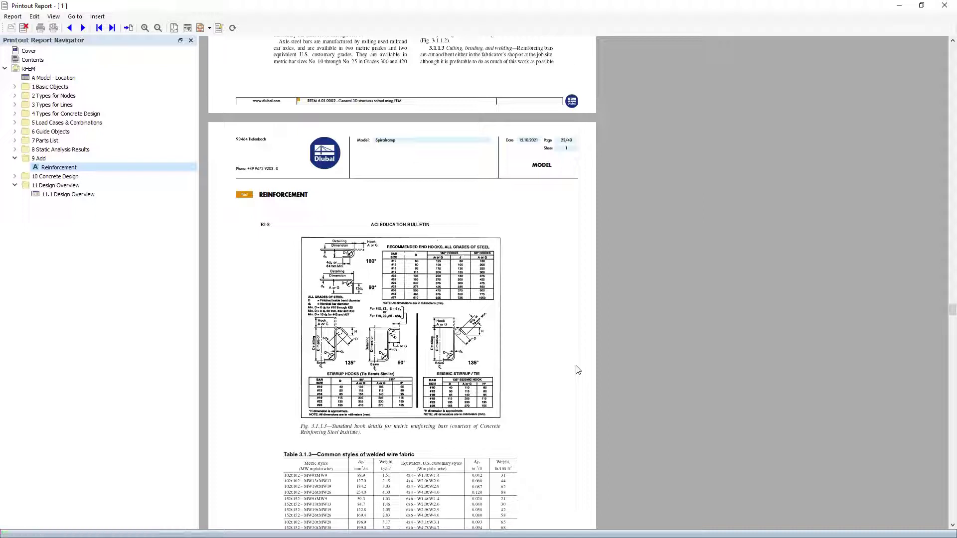
{"action": "left_click", "coordinate": [568, 318]}
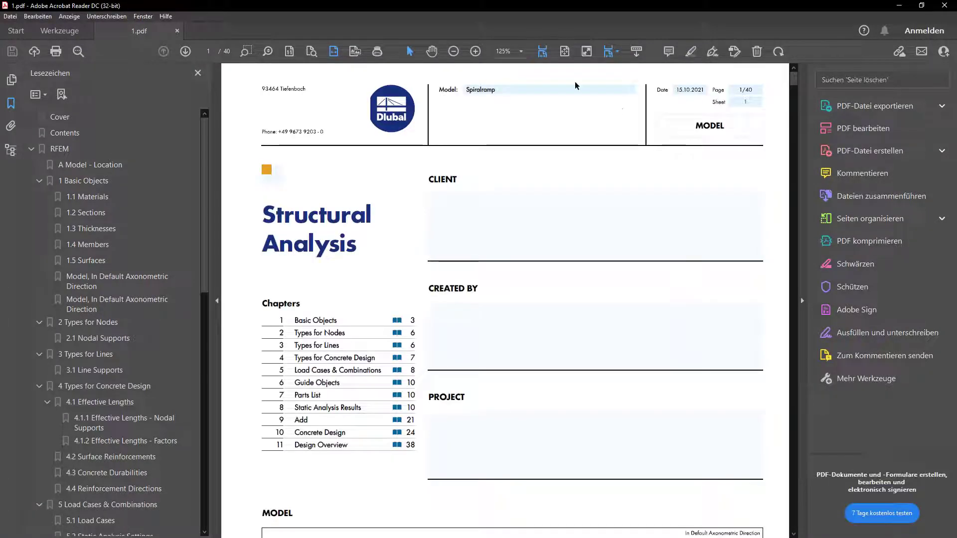
- Fit the pages of 1.pdf to the window in Adobe Acrobat Reader, check the Sections chapter and rotate the interactive 3D model
{"action": "left_click", "coordinate": [563, 50]}
{"action": "left_click", "coordinate": [803, 301]}
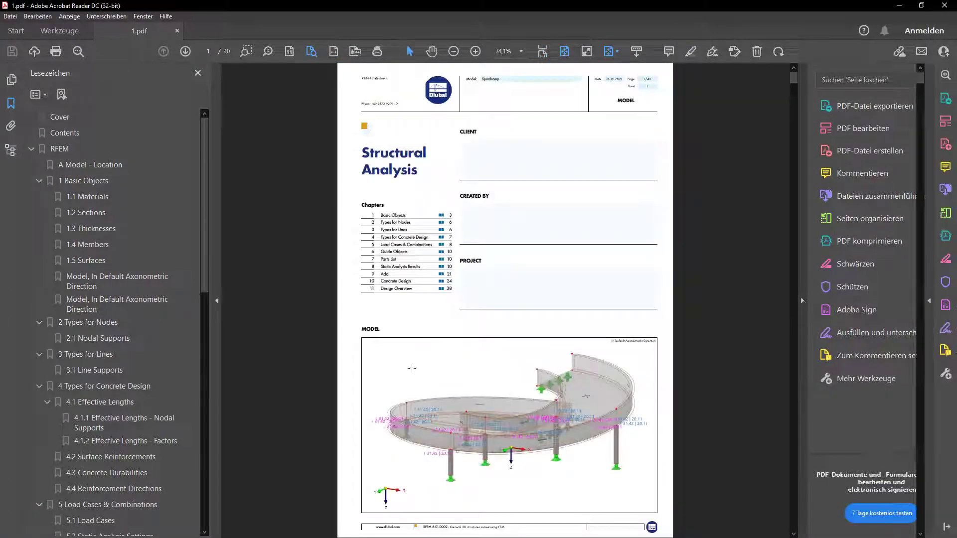
{"action": "left_click", "coordinate": [89, 214]}
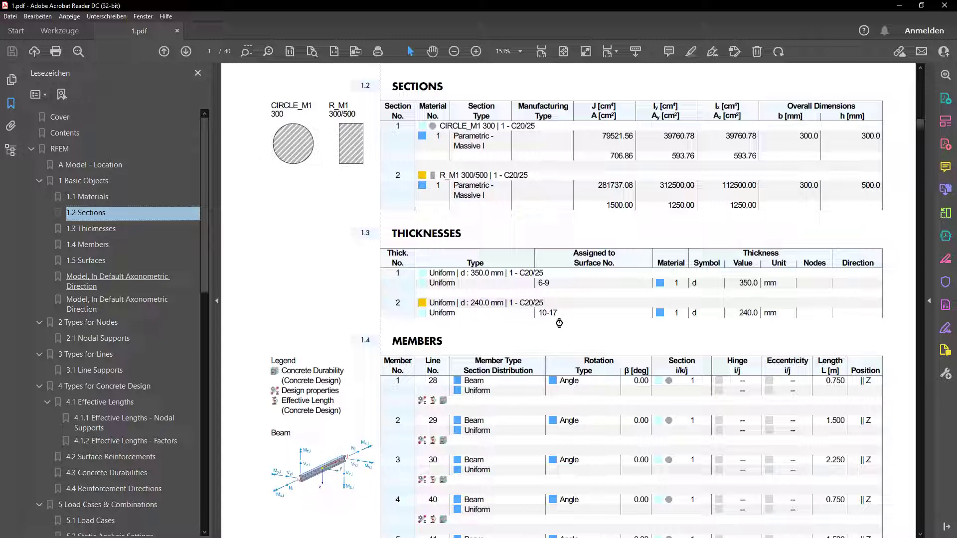
{"action": "left_click", "coordinate": [118, 279]}
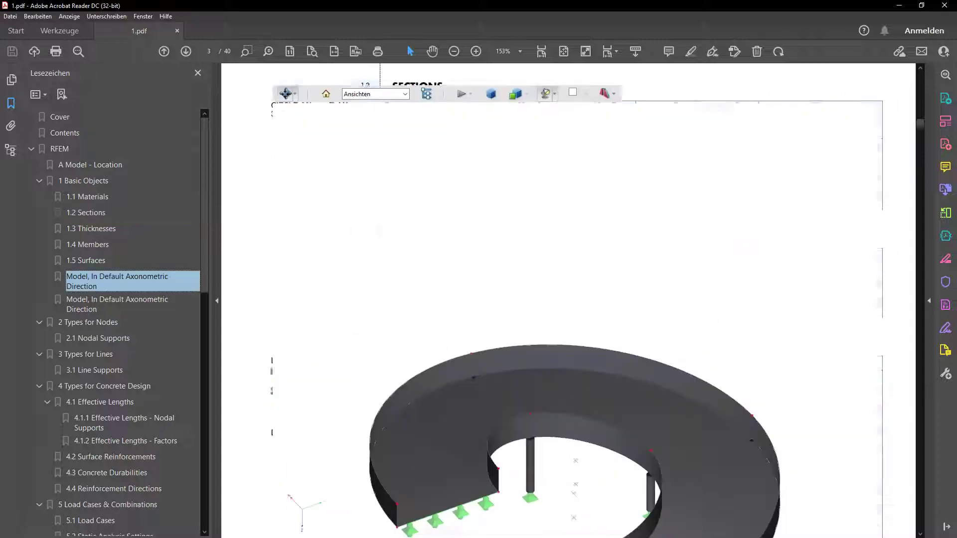
{"action": "left_click", "coordinate": [565, 52]}
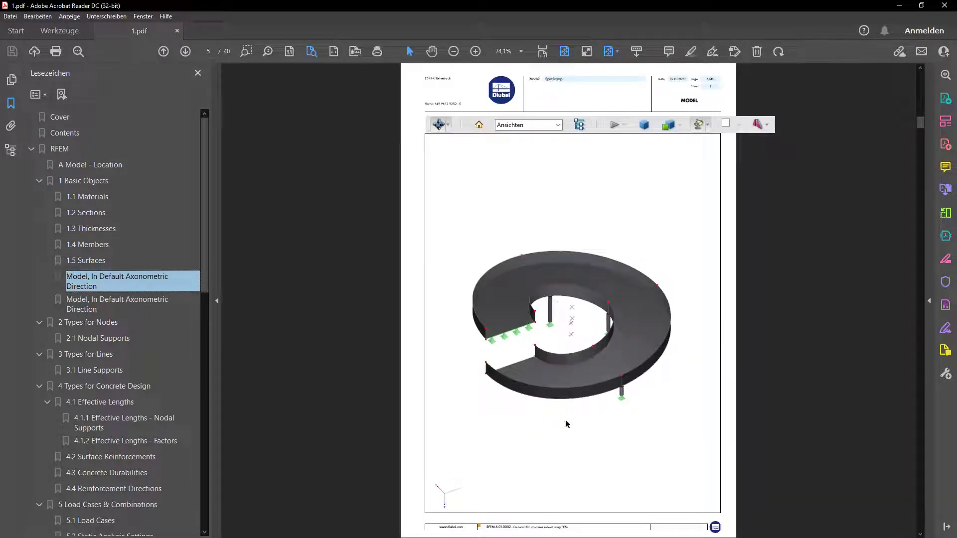
{"action": "left_click_drag", "start_coordinate": [566, 424], "coordinate": [508, 474]}
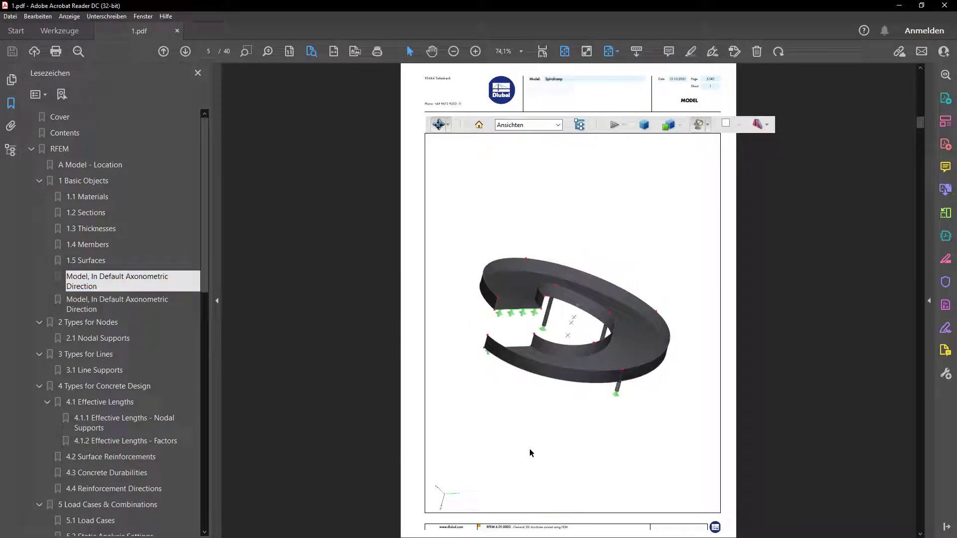
{"action": "scroll", "coordinate": [597, 409], "scroll_direction": "up", "scroll_amount": 1}
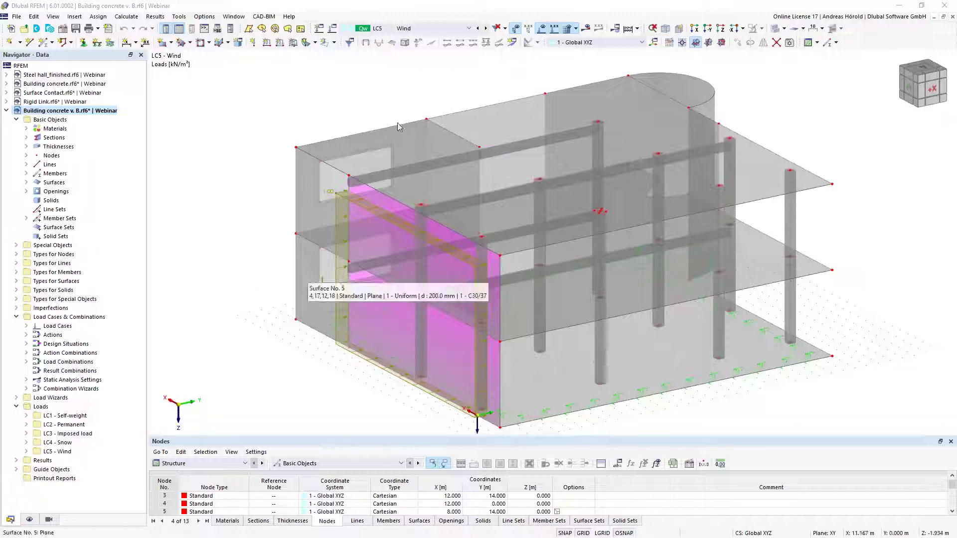
- Switch to the Building concrete v. B model in RFEM, calculate everything and display load case LC3 - Imposed load
{"action": "left_click", "coordinate": [628, 30]}
{"action": "left_click", "coordinate": [628, 30]}
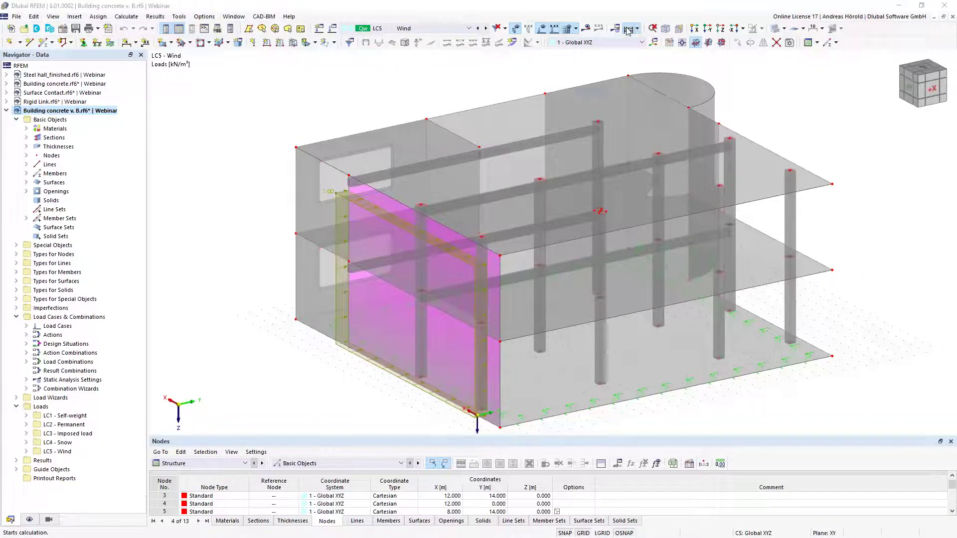
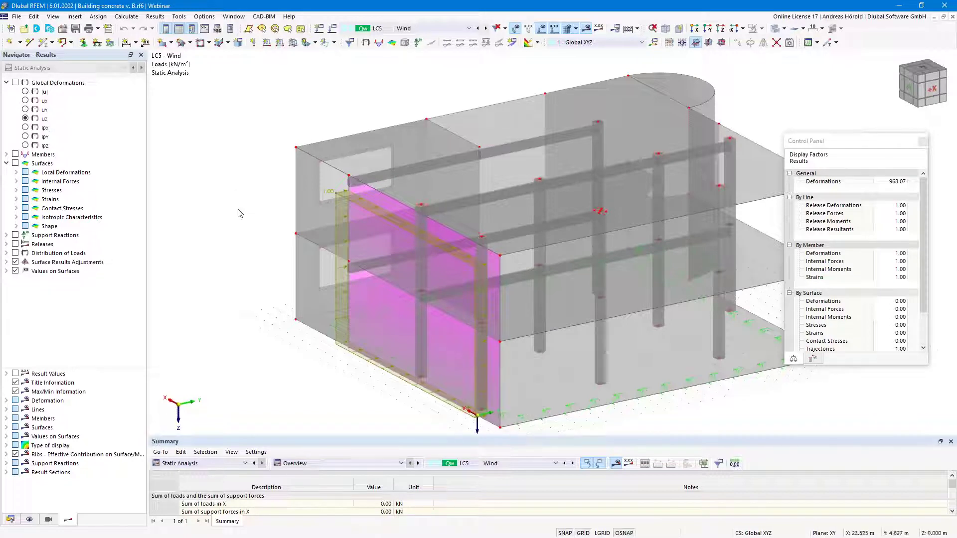
{"action": "middle_click_drag", "start_coordinate": [481, 95], "coordinate": [476, 83]}
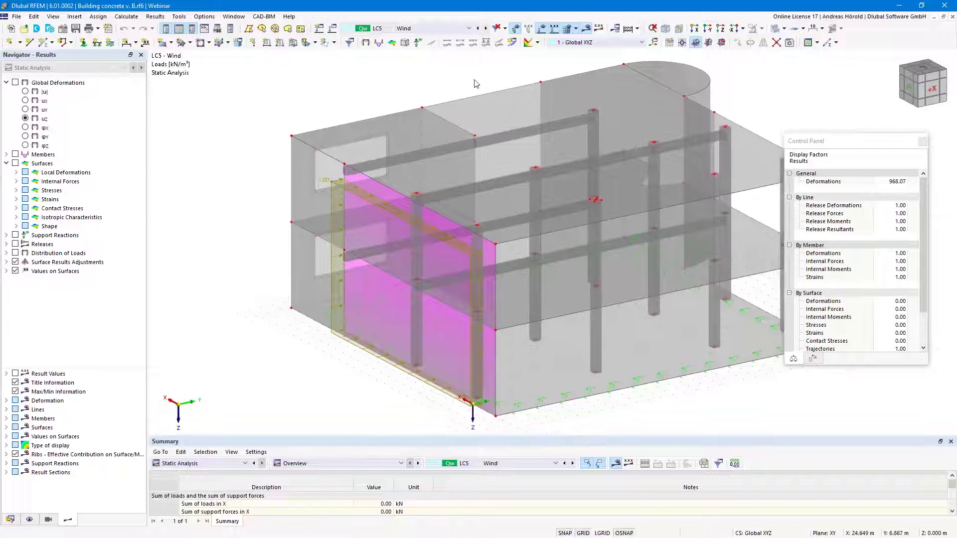
{"action": "left_click", "coordinate": [478, 28]}
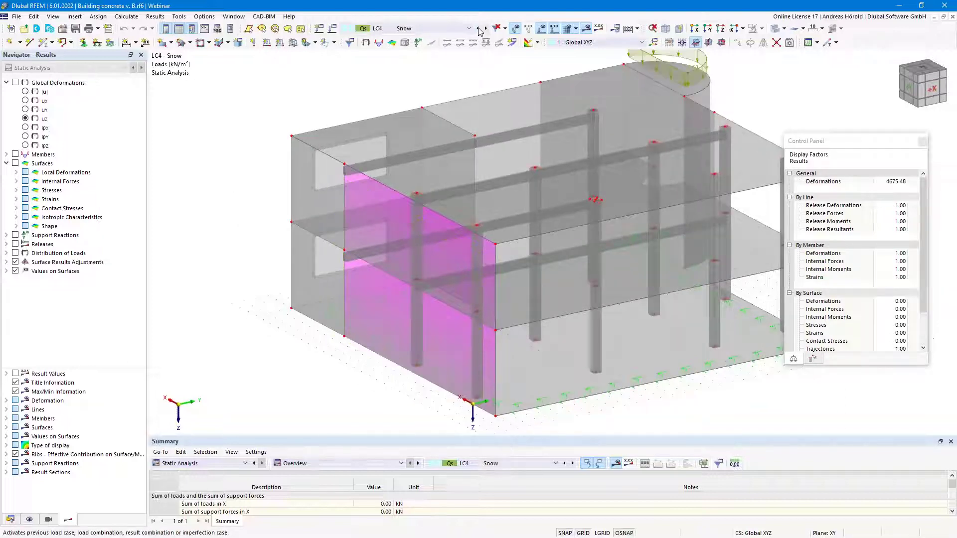
{"action": "left_click", "coordinate": [478, 28]}
{"action": "mouse_move", "coordinate": [564, 343]}
{"action": "middle_mouse_down"}
{"action": "mouse_move", "coordinate": [528, 343]}
{"action": "mouse_move", "coordinate": [556, 331]}
{"action": "middle_mouse_up"}
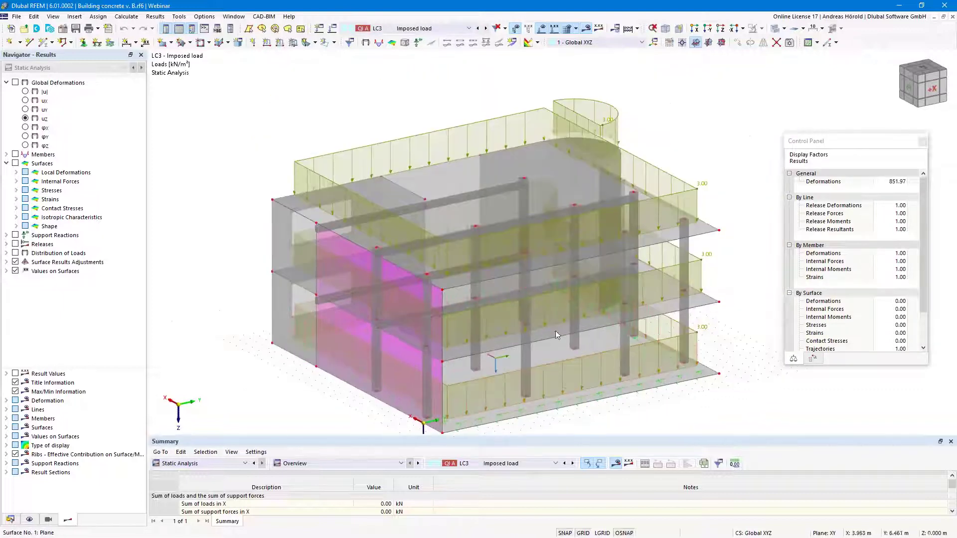
- Inspect the load case options of the LC3 surface load on the roof slab, and leave the load unedited
{"action": "right_click", "coordinate": [657, 177]}
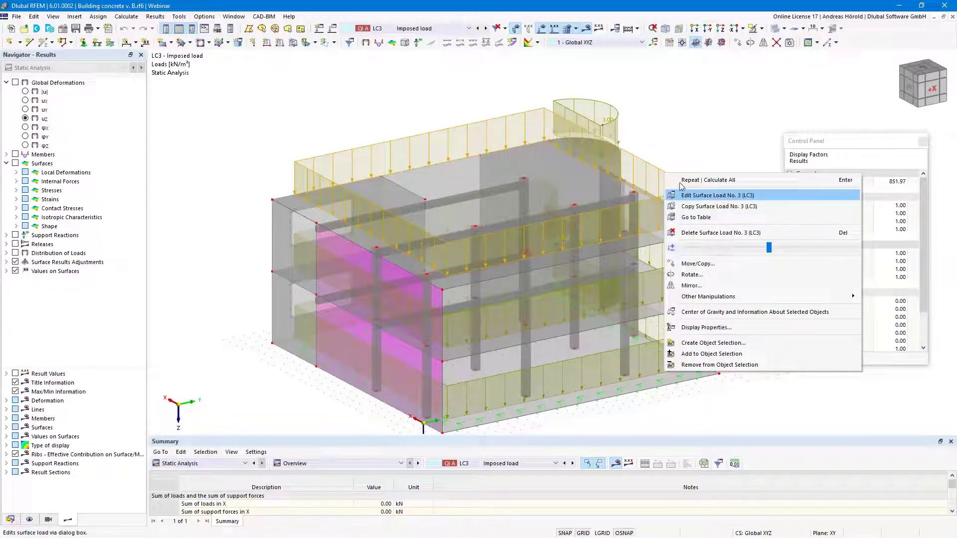
{"action": "left_click", "coordinate": [644, 163]}
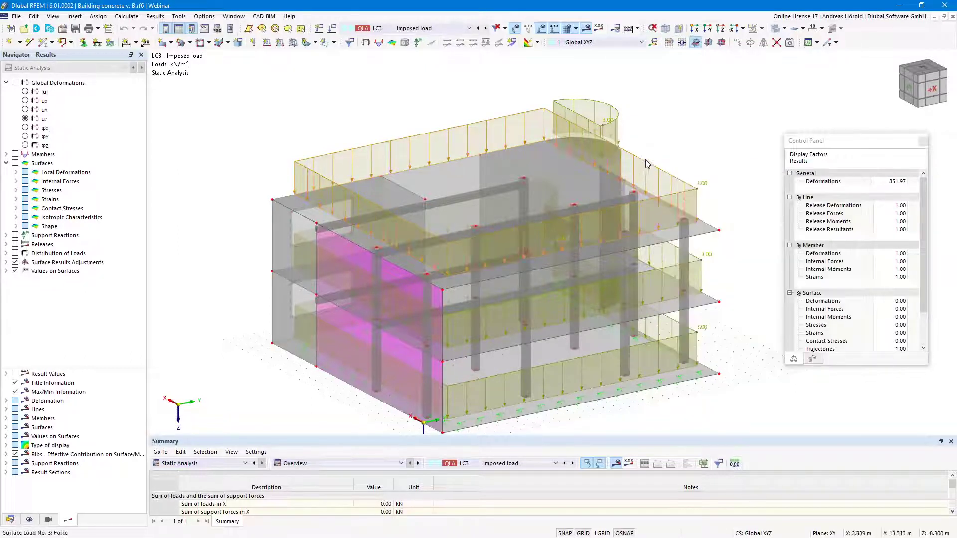
{"action": "double_click", "coordinate": [644, 161]}
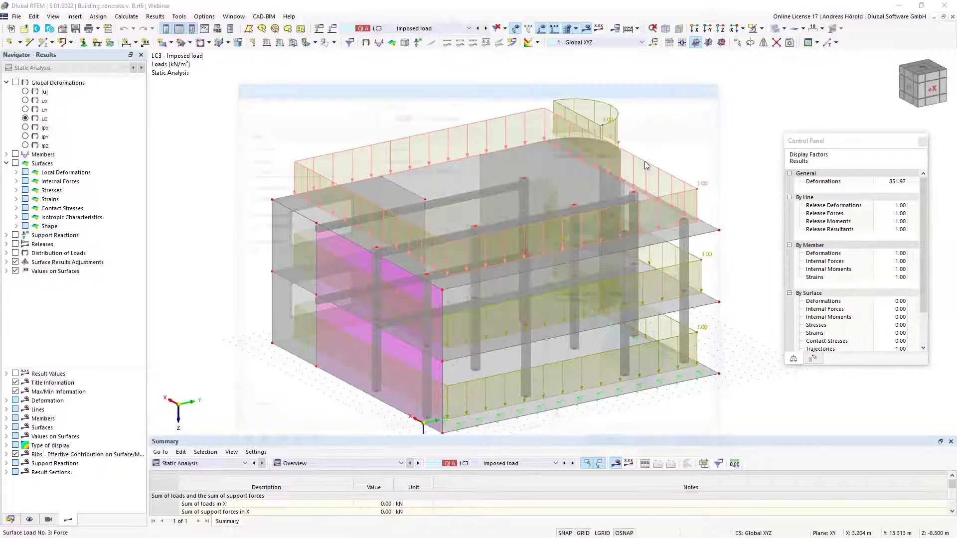
{"action": "left_click", "coordinate": [501, 113]}
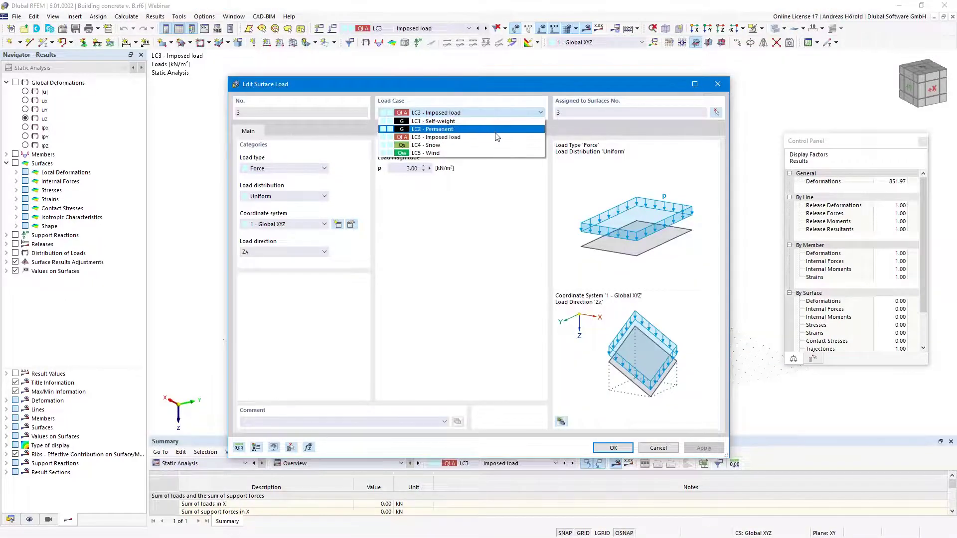
{"action": "left_click", "coordinate": [720, 85]}
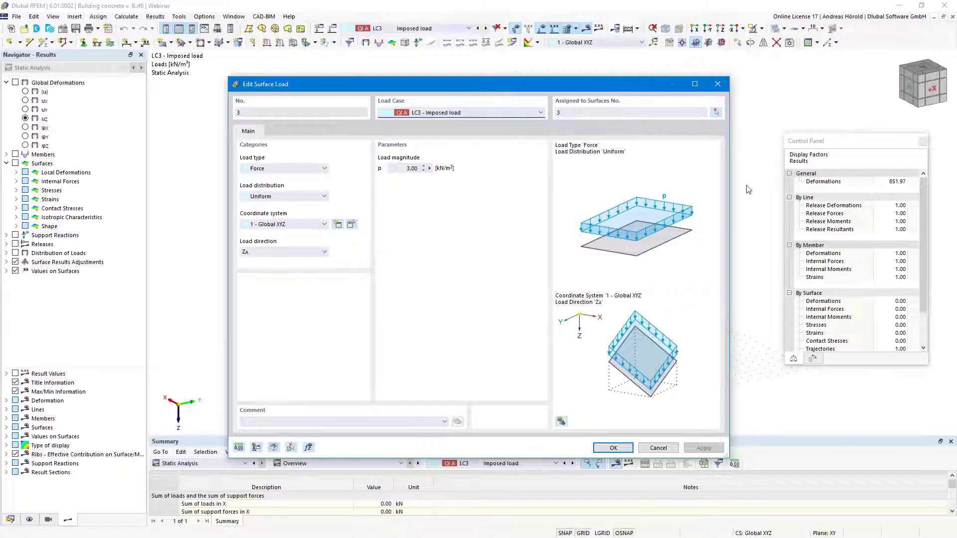
{"action": "left_click", "coordinate": [656, 447]}
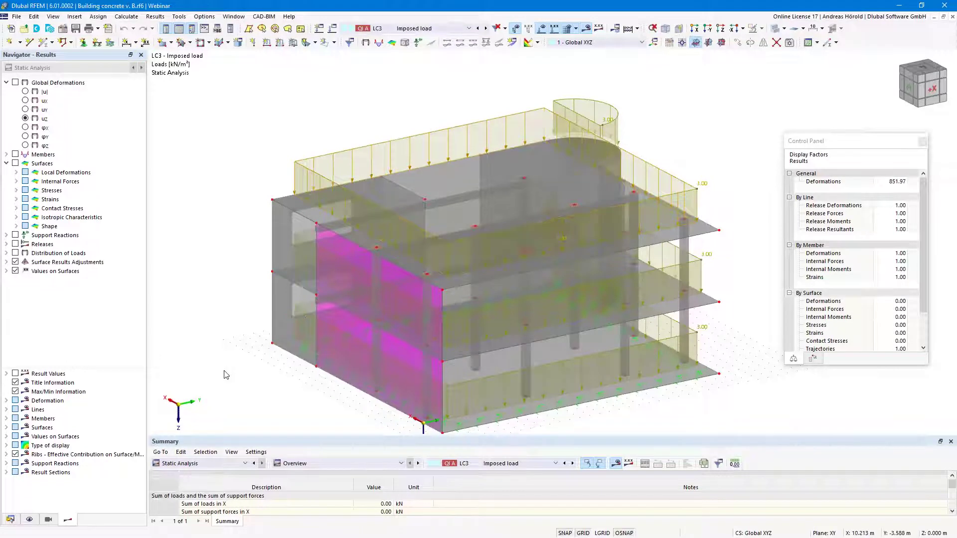
- Display the member moment results My for LC3 - Imposed load and hide the loads on the building model
{"action": "scroll", "coordinate": [226, 375], "scroll_direction": "down", "scroll_amount": 3}
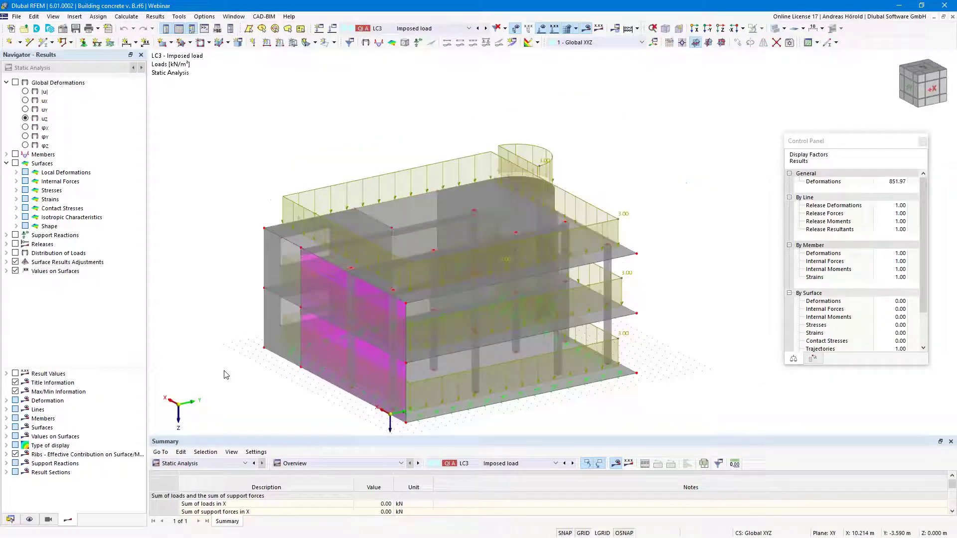
{"action": "left_click", "coordinate": [15, 155]}
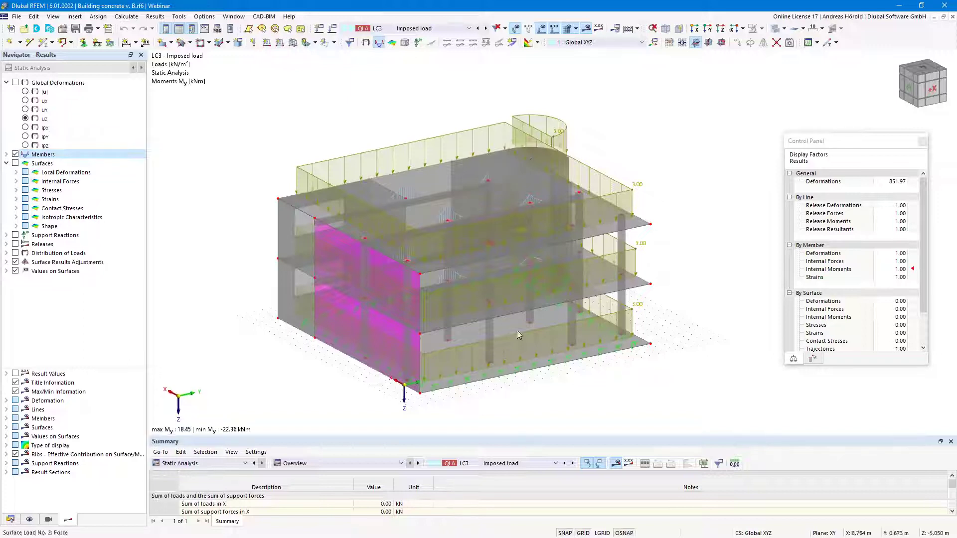
{"action": "scroll", "coordinate": [514, 324], "scroll_direction": "up", "scroll_amount": 1}
{"action": "left_click", "coordinate": [543, 29]}
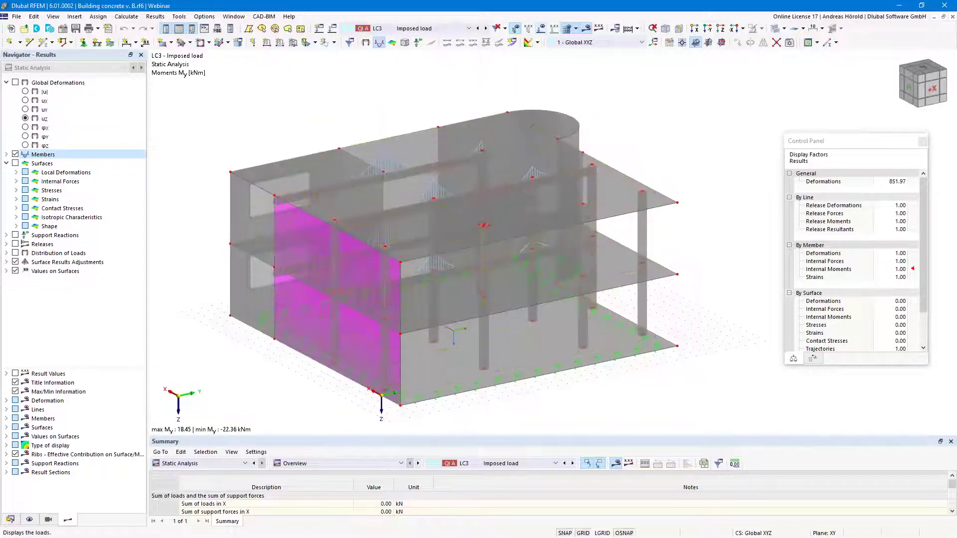
{"action": "middle_click_drag", "start_coordinate": [638, 370], "coordinate": [544, 297], "text": "ctrl"}
{"action": "scroll", "coordinate": [463, 343], "scroll_direction": "up", "scroll_amount": 2}
{"action": "scroll", "coordinate": [571, 337], "scroll_direction": "down", "scroll_amount": 2}
- Start a new clipping box among the guide objects and place its origin at node No. 32 on the interior column
{"action": "left_click", "coordinate": [10, 519]}
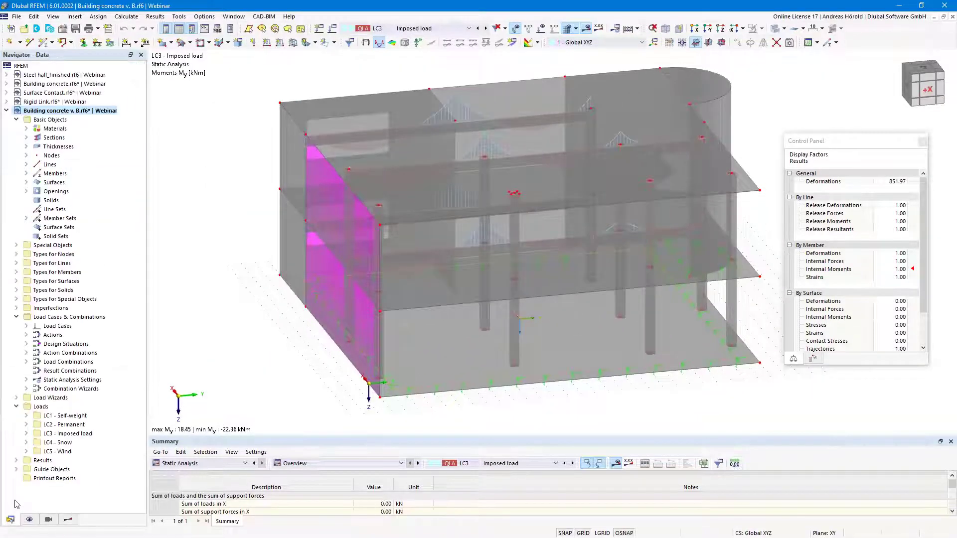
{"action": "left_click", "coordinate": [16, 469]}
{"action": "scroll", "coordinate": [70, 458], "scroll_direction": "down", "scroll_amount": 2}
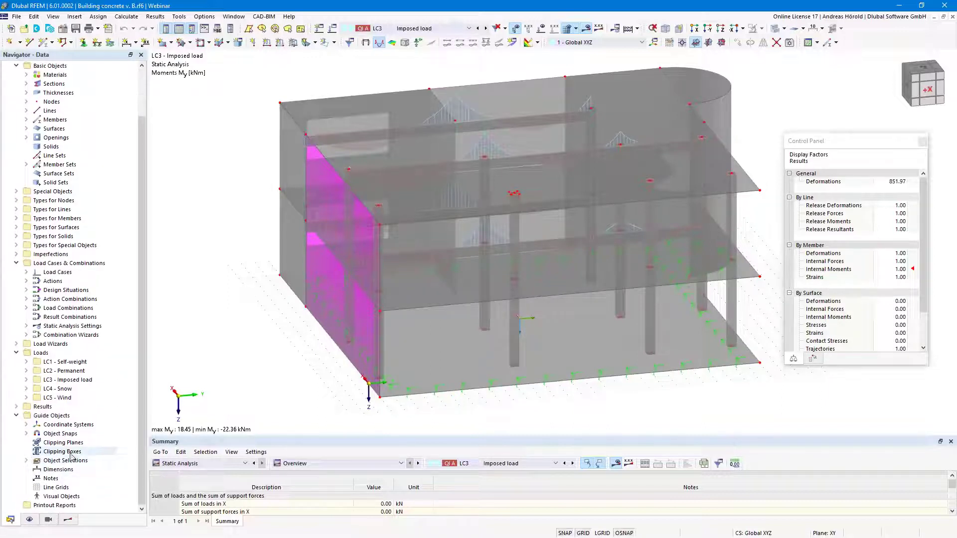
{"action": "left_click", "coordinate": [72, 452]}
{"action": "double_click", "coordinate": [72, 452]}
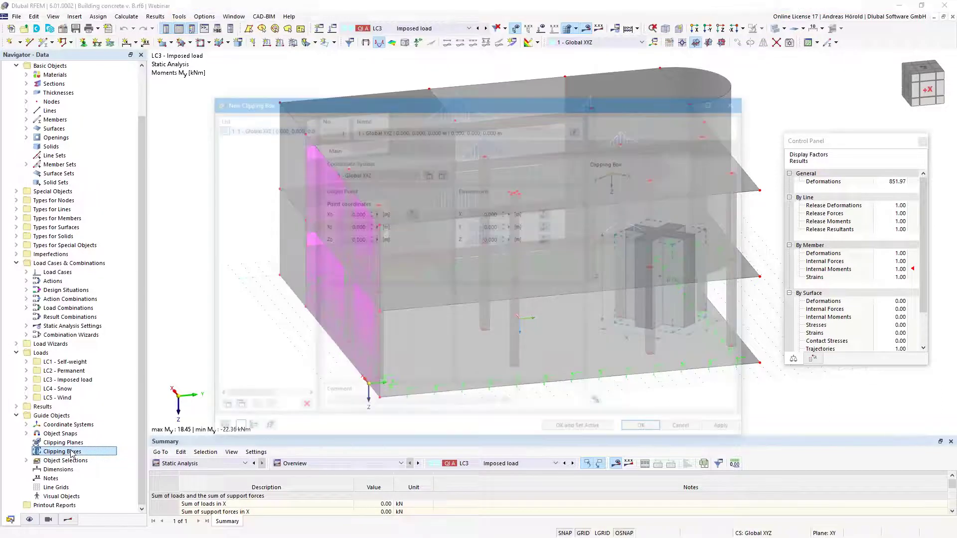
{"action": "left_click", "coordinate": [411, 214]}
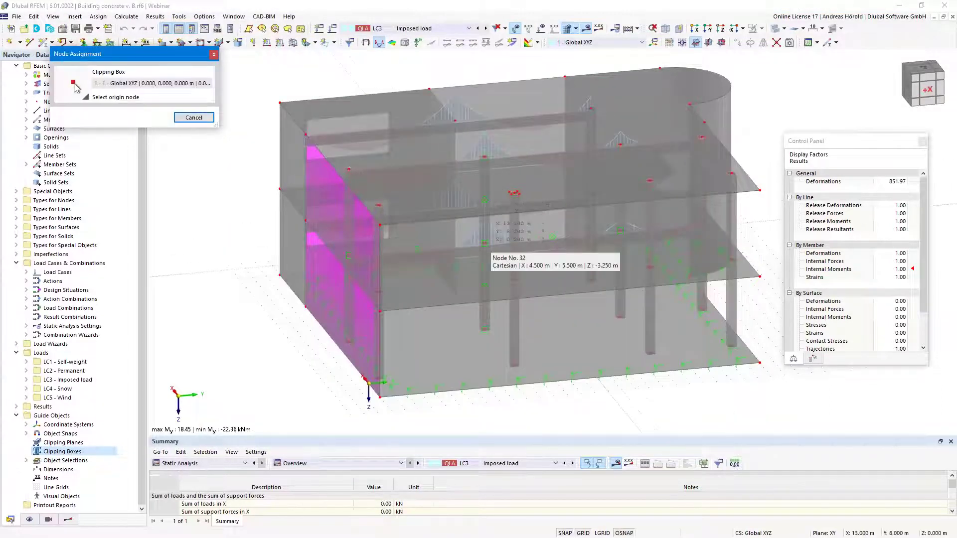
{"action": "left_click", "coordinate": [485, 244]}
- Set the clipping box dimensions to X 4 m, Y 4 m and Z 10 m, and create it as active
{"action": "left_click", "coordinate": [483, 213]}
{"action": "type", "text": "4"}
{"action": "key", "text": "Tab"}
{"action": "type", "text": "4"}
{"action": "key", "text": "Tab"}
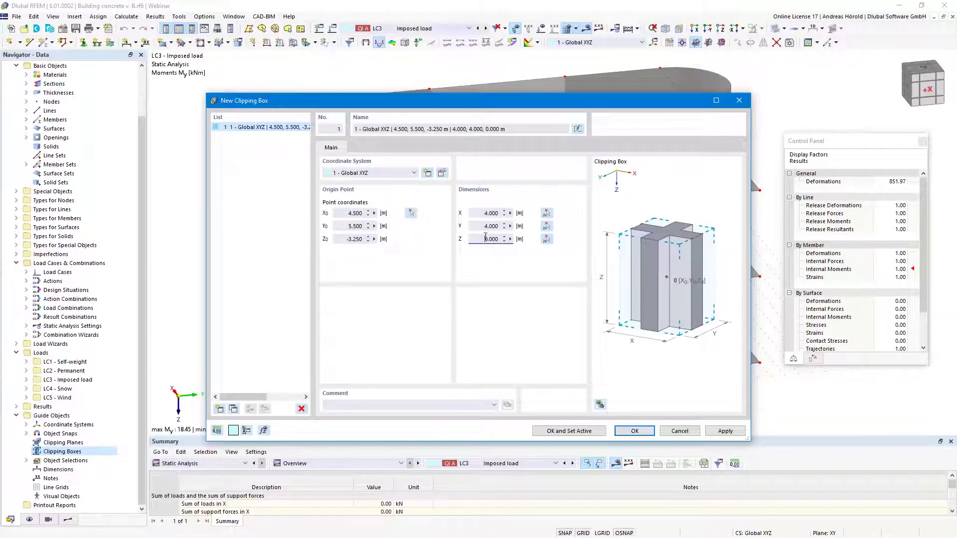
{"action": "type", "text": "10"}
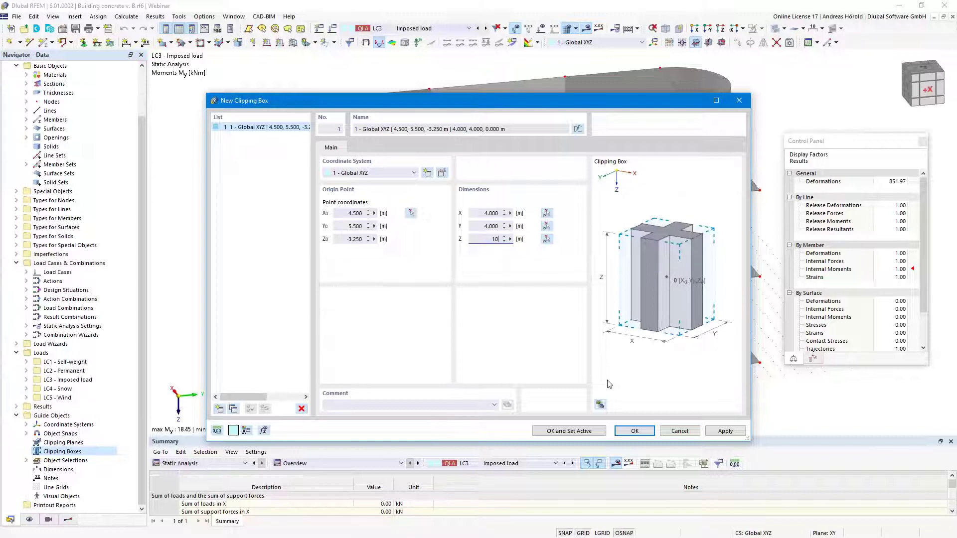
{"action": "left_click", "coordinate": [561, 432]}
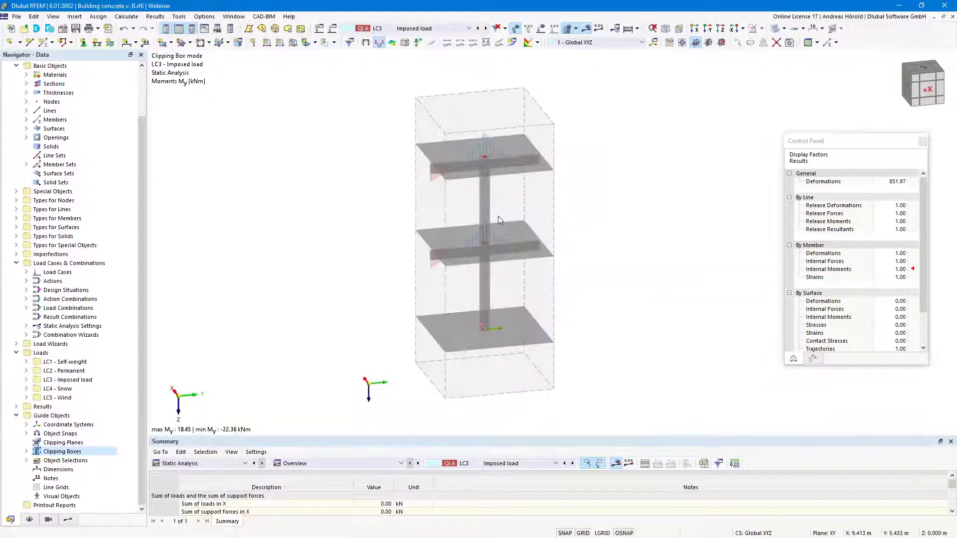
- Inspect the clipped column region and switch off the clipping box to show the whole building
{"action": "mouse_move", "coordinate": [366, 320]}
{"action": "middle_mouse_down", "text": "ctrl"}
{"action": "mouse_move", "coordinate": [413, 305]}
{"action": "mouse_move", "coordinate": [359, 308]}
{"action": "middle_mouse_up", "text": "ctrl"}
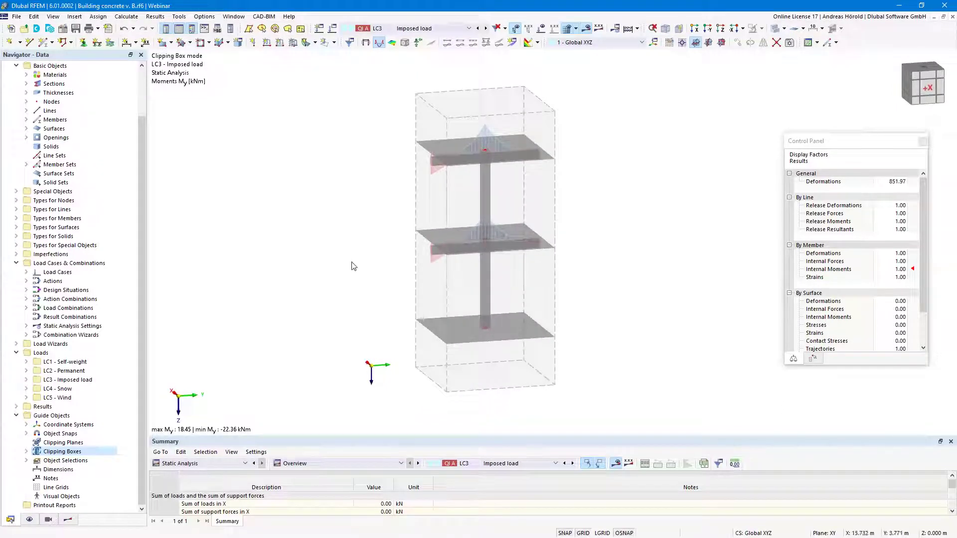
{"action": "scroll", "coordinate": [351, 259], "scroll_direction": "up", "scroll_amount": 1}
{"action": "middle_click_drag", "start_coordinate": [337, 271], "coordinate": [309, 315]}
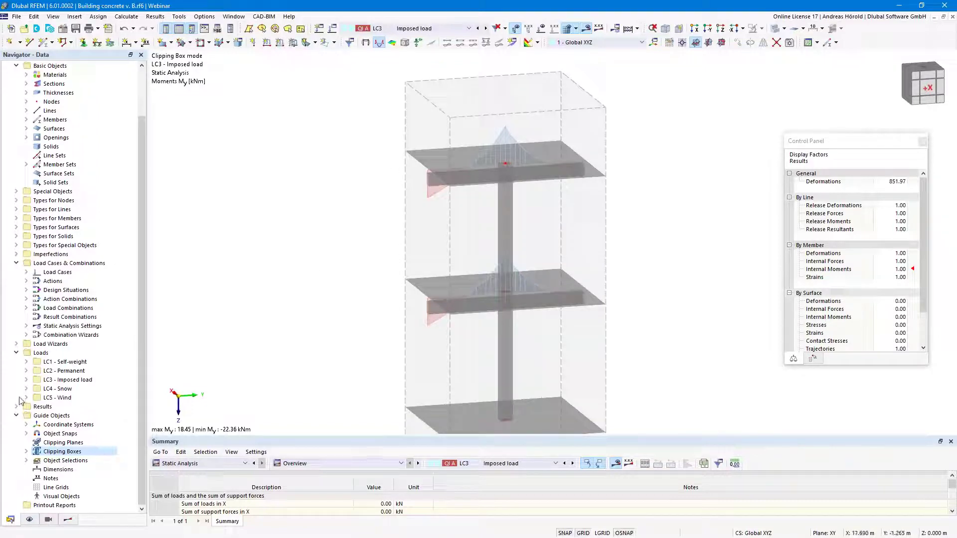
{"action": "left_click", "coordinate": [26, 452]}
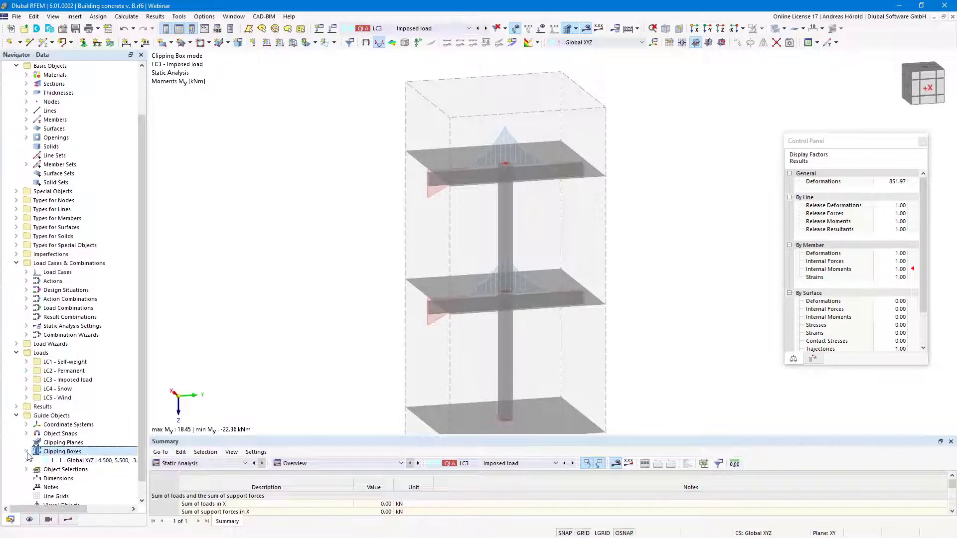
{"action": "right_click", "coordinate": [90, 444]}
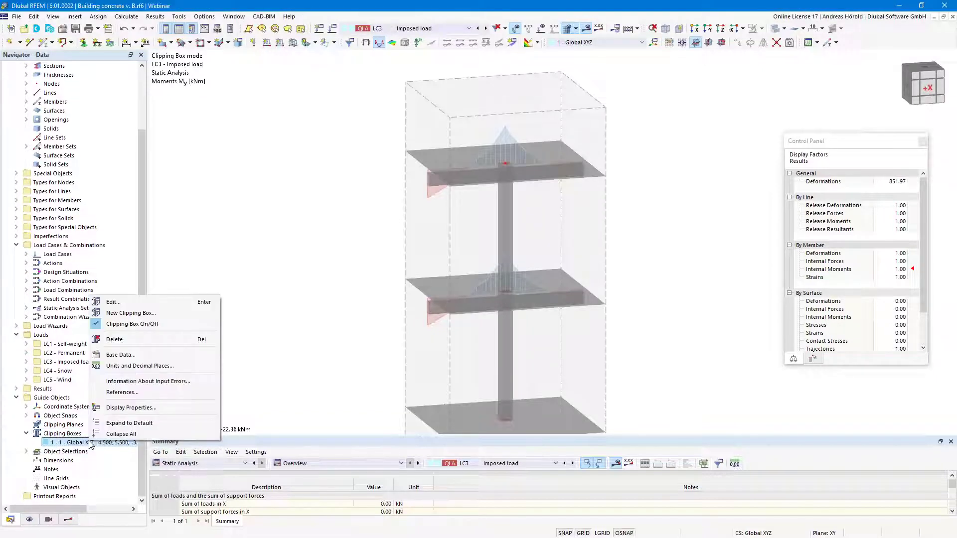
{"action": "left_click", "coordinate": [126, 324]}
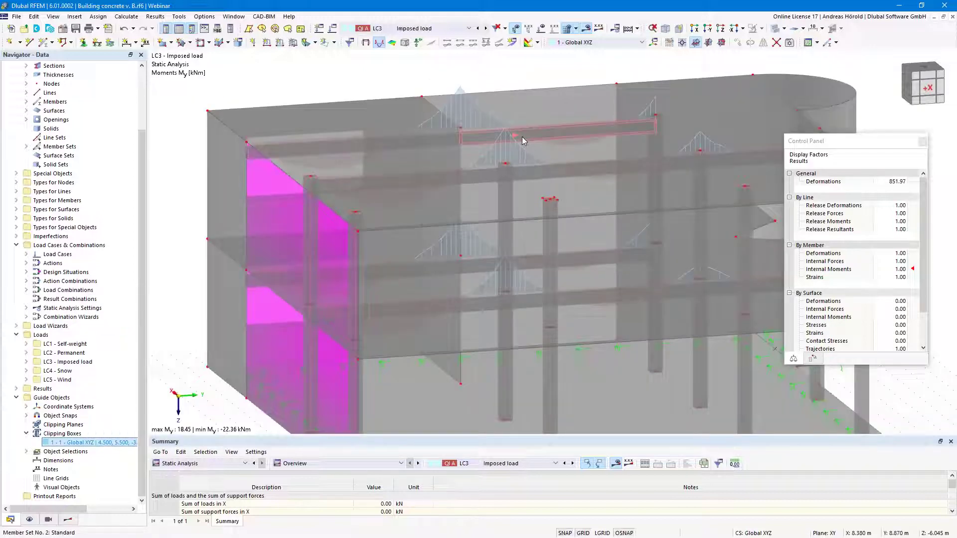
{"action": "scroll", "coordinate": [522, 136], "scroll_direction": "down", "scroll_amount": 5}
{"action": "middle_click_drag", "start_coordinate": [516, 80], "coordinate": [512, 100]}
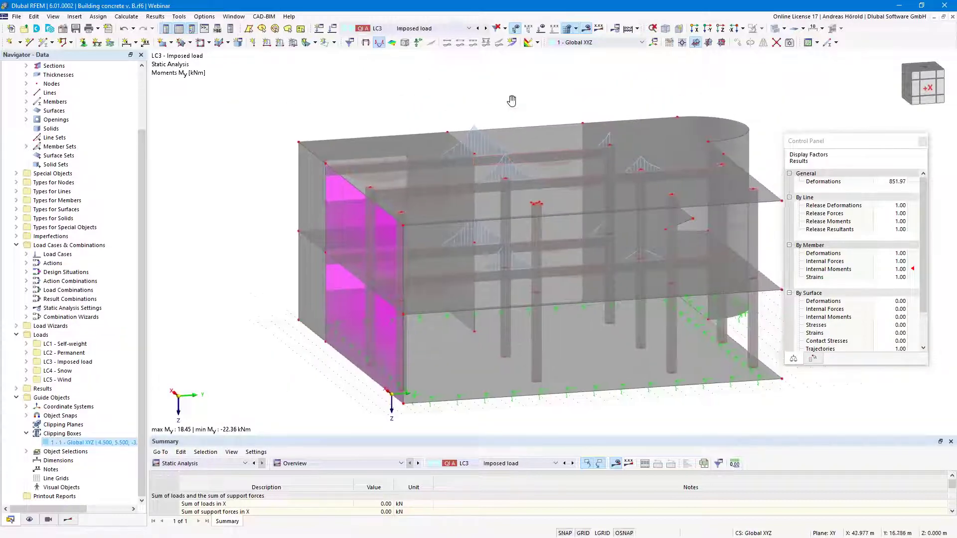
- Display the LC3 loads without results and adjust the display size of the roof slab's surface load
{"action": "left_click", "coordinate": [540, 28]}
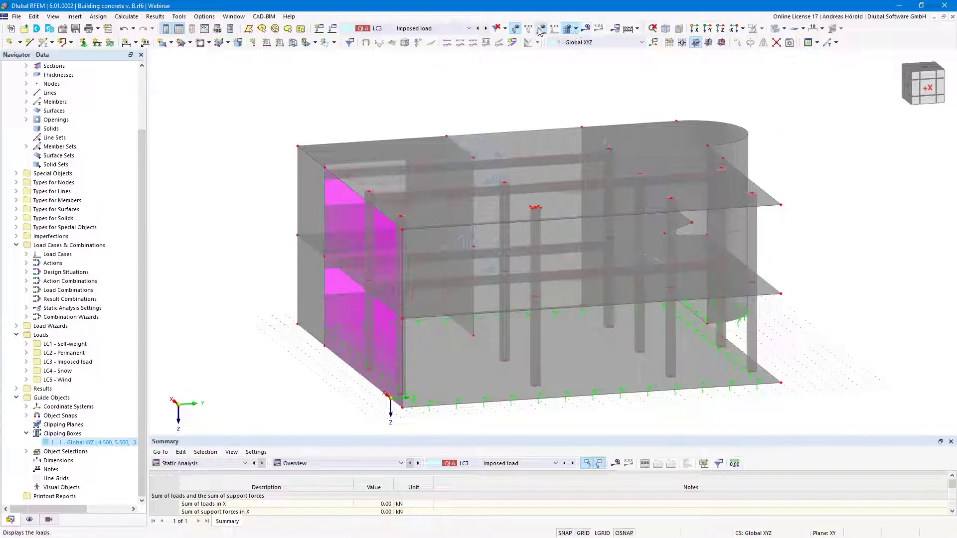
{"action": "left_click", "coordinate": [554, 28]}
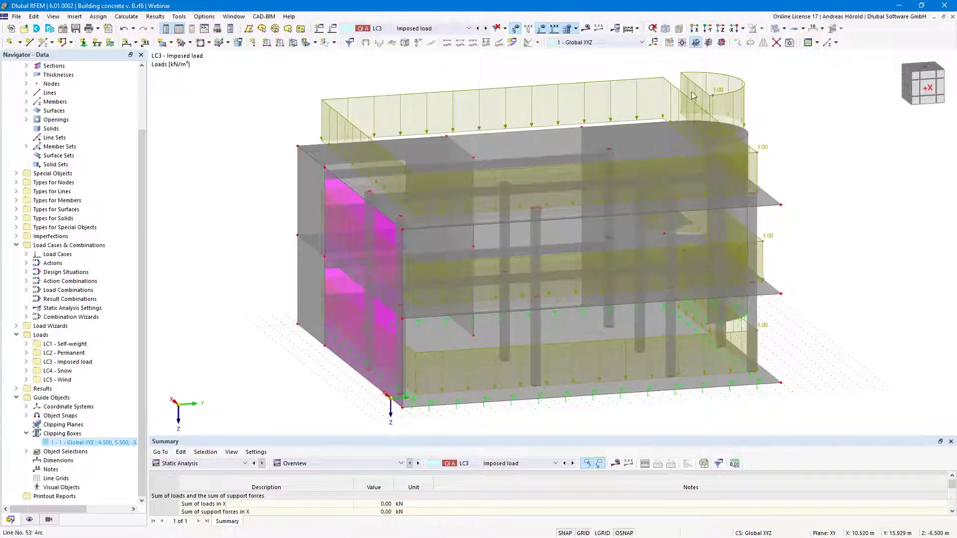
{"action": "right_click", "coordinate": [665, 85]}
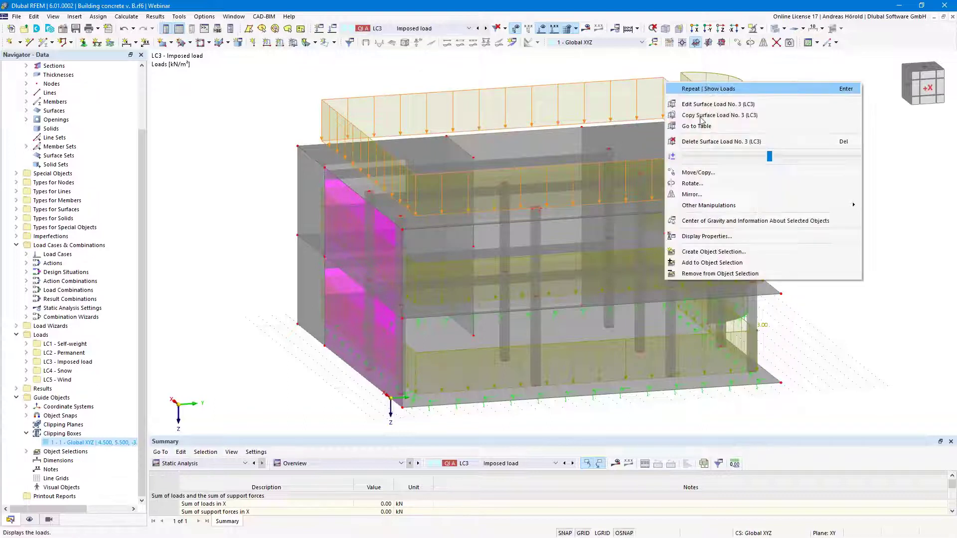
{"action": "mouse_move", "coordinate": [770, 159]}
{"action": "left_mouse_down"}
{"action": "mouse_move", "coordinate": [729, 157]}
{"action": "mouse_move", "coordinate": [808, 158]}
{"action": "mouse_move", "coordinate": [738, 157]}
{"action": "mouse_move", "coordinate": [770, 158]}
{"action": "left_mouse_up"}
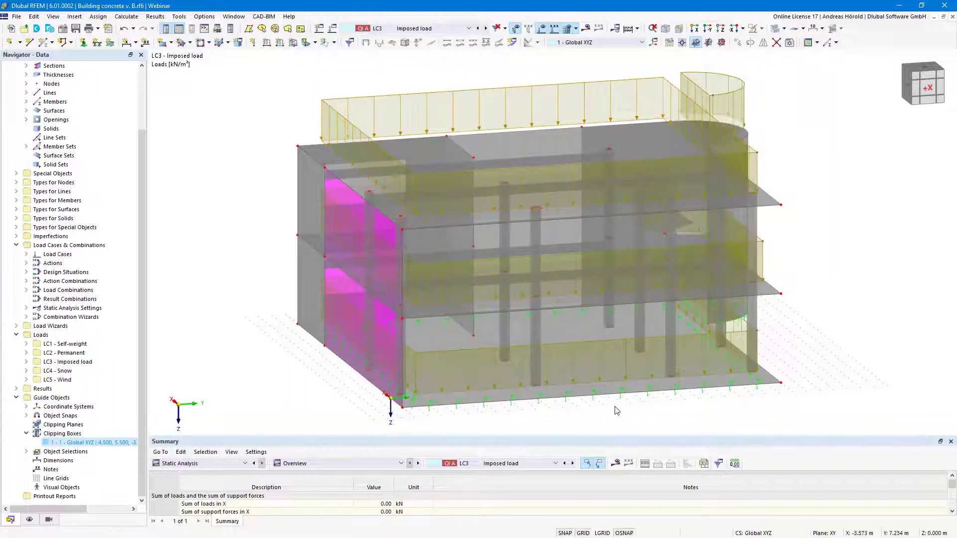
- Increase the display size of the surface support symbols under the ground slab
{"action": "right_click", "coordinate": [622, 402]}
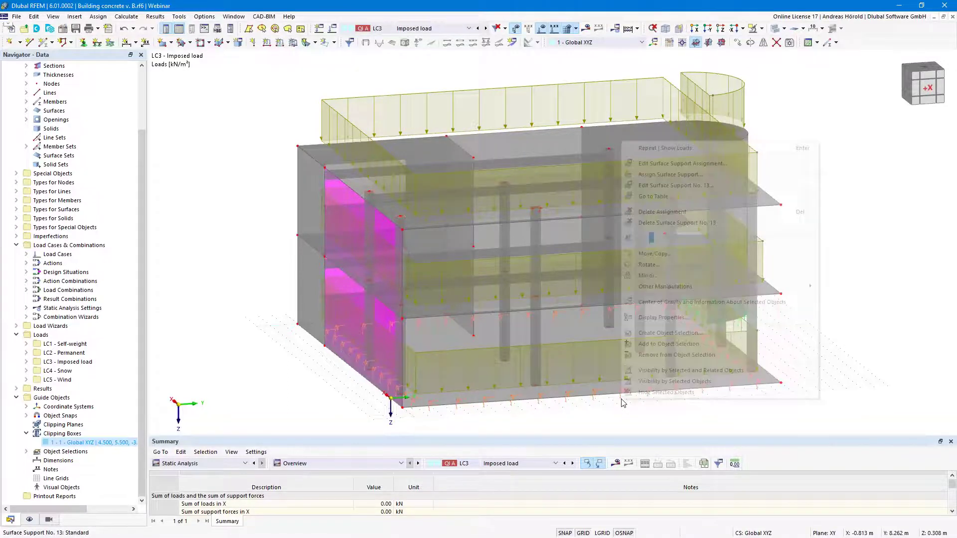
{"action": "mouse_move", "coordinate": [652, 238]}
{"action": "left_mouse_down"}
{"action": "mouse_move", "coordinate": [712, 246]}
{"action": "mouse_move", "coordinate": [652, 242]}
{"action": "mouse_move", "coordinate": [659, 237]}
{"action": "left_mouse_up"}
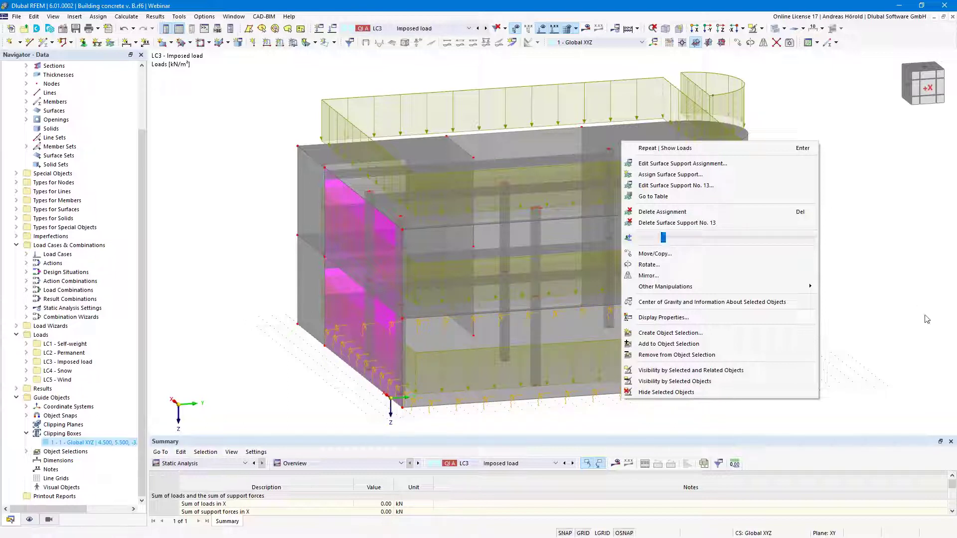
{"action": "left_click", "coordinate": [882, 304]}
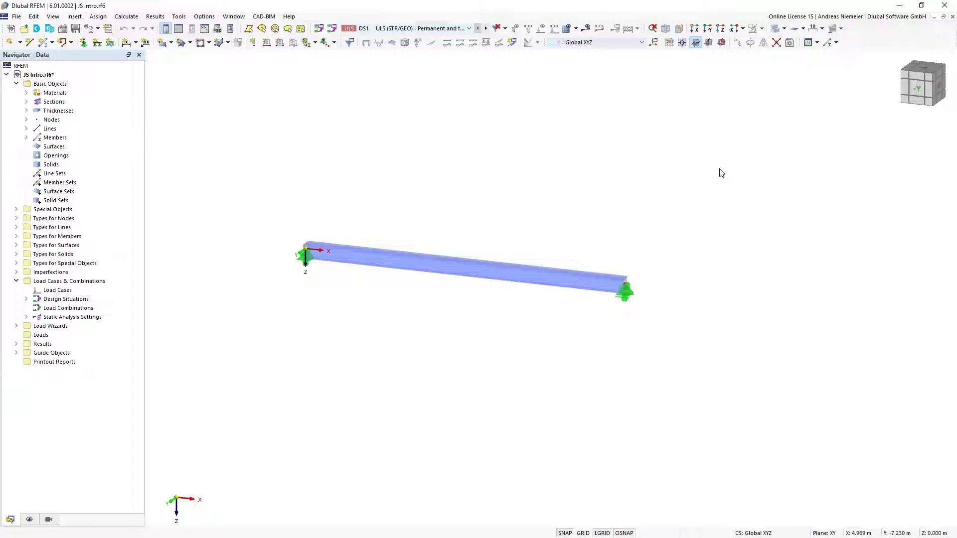
- Float the JS Intro.rf6 model window inside the workspace, move it down and maximize it again
{"action": "left_click", "coordinate": [943, 17]}
{"action": "left_click_drag", "start_coordinate": [667, 85], "coordinate": [662, 161]}
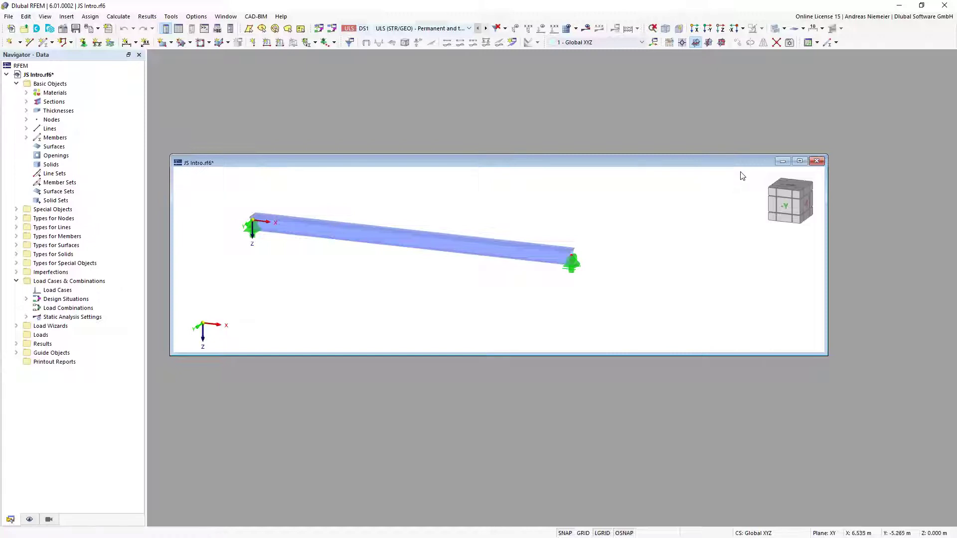
{"action": "left_click", "coordinate": [800, 161]}
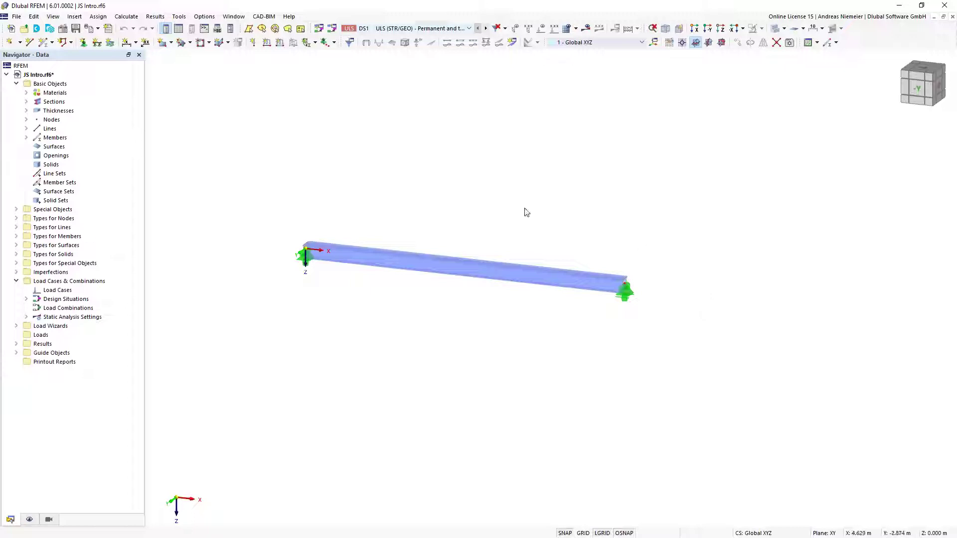
- Show the Console and the Script Manager, and expand the Dlubal scripts to list the supplied examples
{"action": "left_click", "coordinate": [205, 30]}
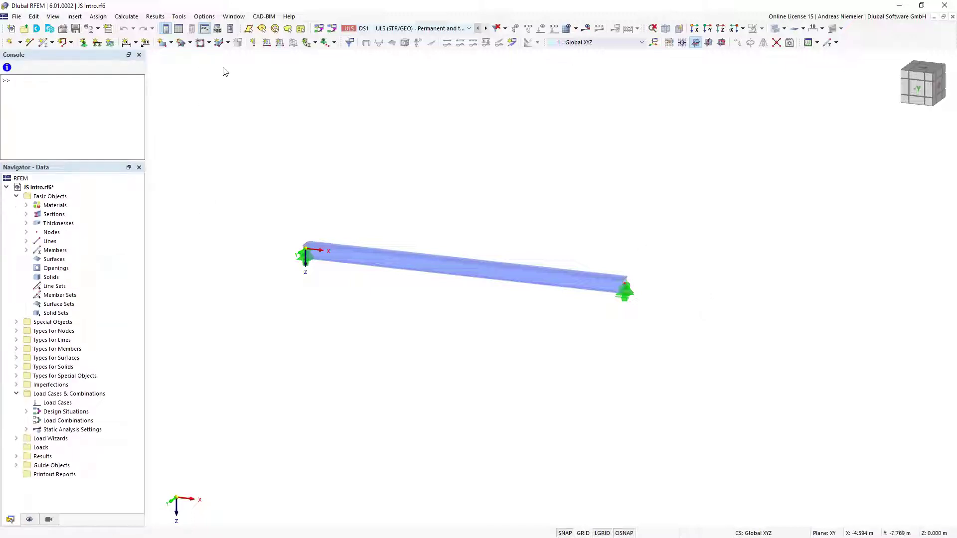
{"action": "left_click", "coordinate": [217, 29]}
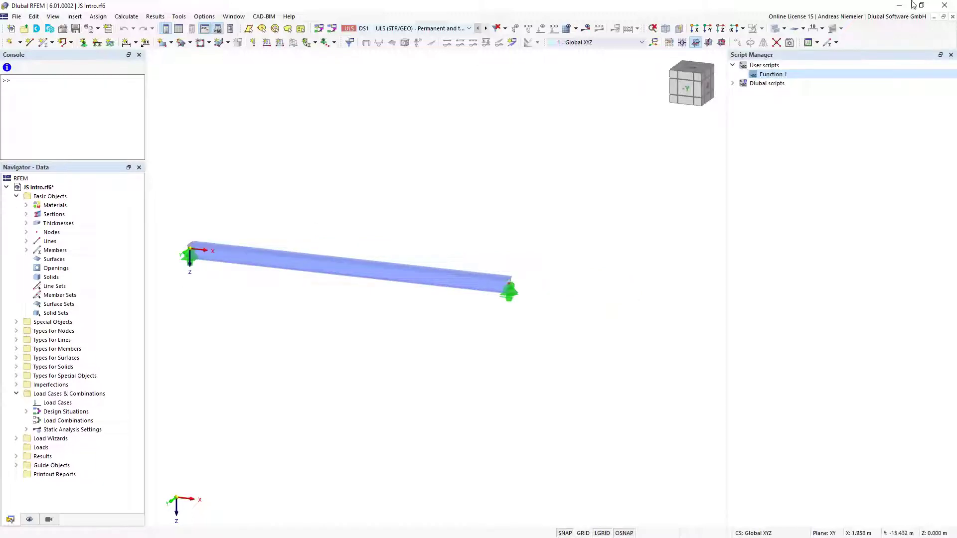
{"action": "left_click", "coordinate": [733, 84]}
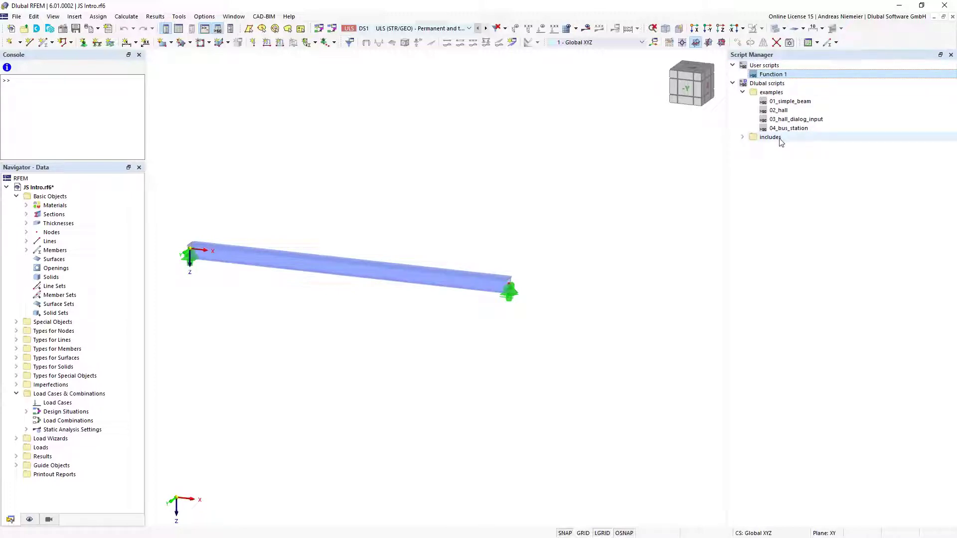
- Open the user script Function 1 in Notepad++ and examine its input variables, load case creation and member load definition
{"action": "right_click", "coordinate": [786, 80]}
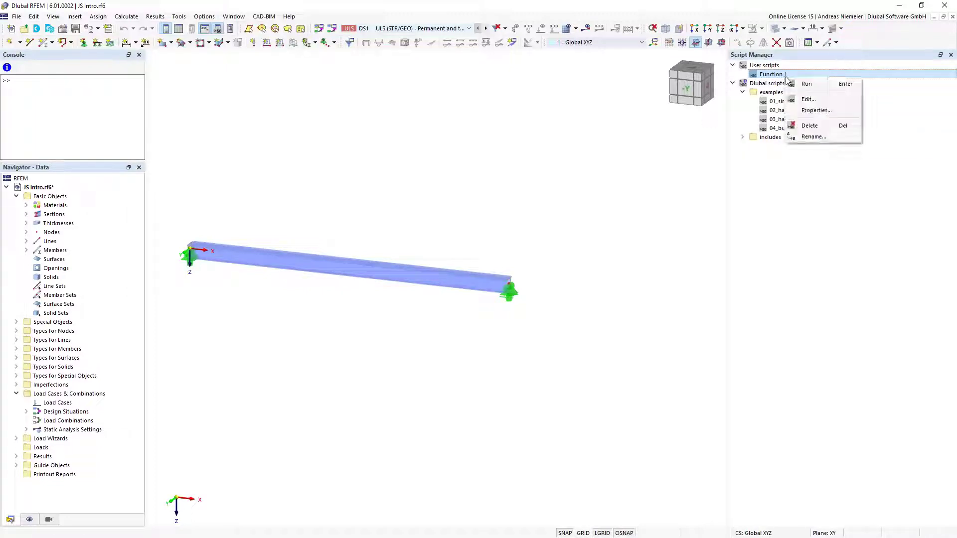
{"action": "left_click", "coordinate": [822, 101]}
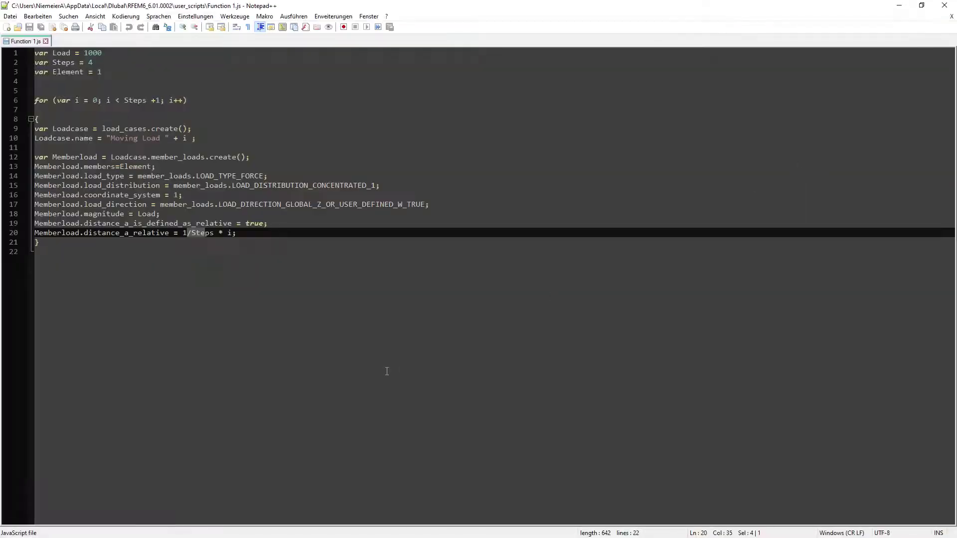
{"action": "left_click", "coordinate": [389, 372]}
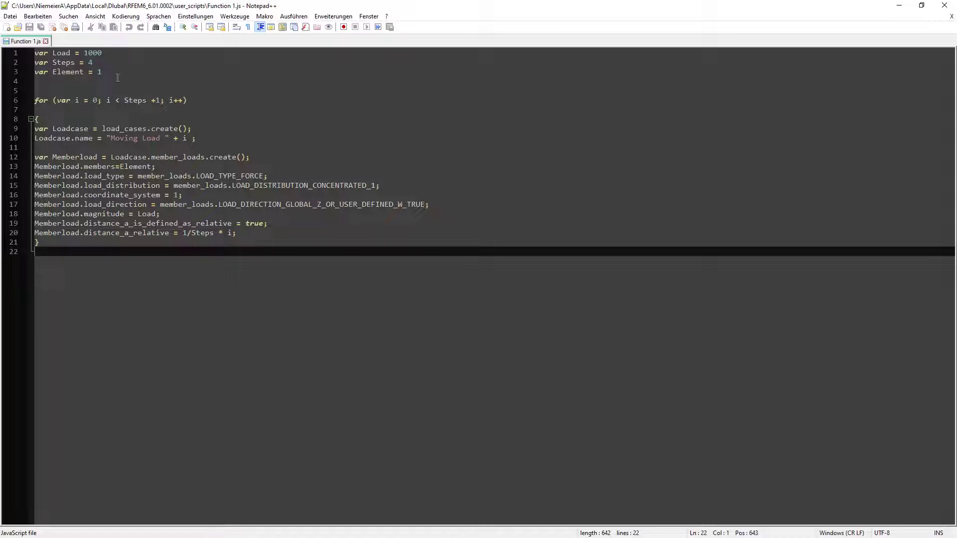
{"action": "left_click_drag", "start_coordinate": [116, 79], "coordinate": [35, 53]}
{"action": "left_click", "coordinate": [67, 53]}
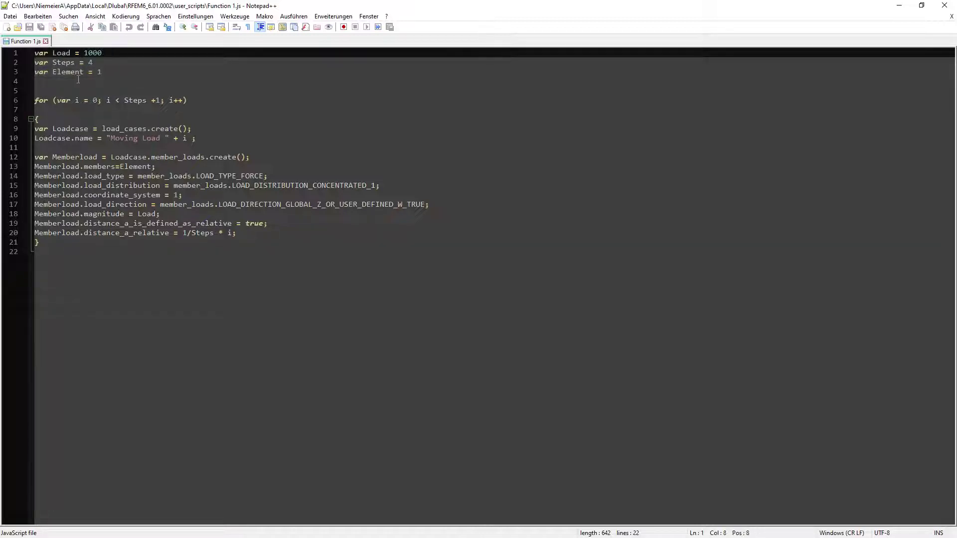
{"action": "left_click", "coordinate": [91, 62]}
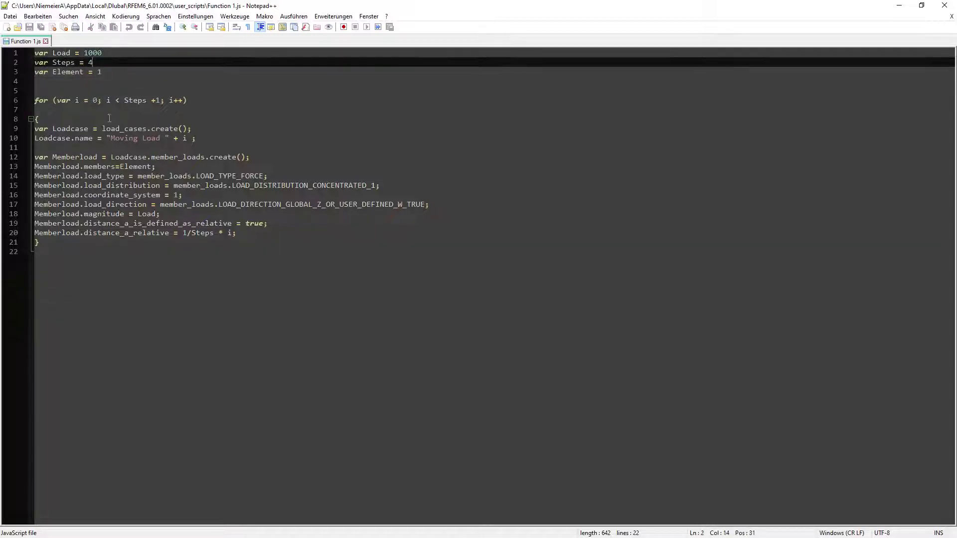
{"action": "left_click", "coordinate": [102, 73]}
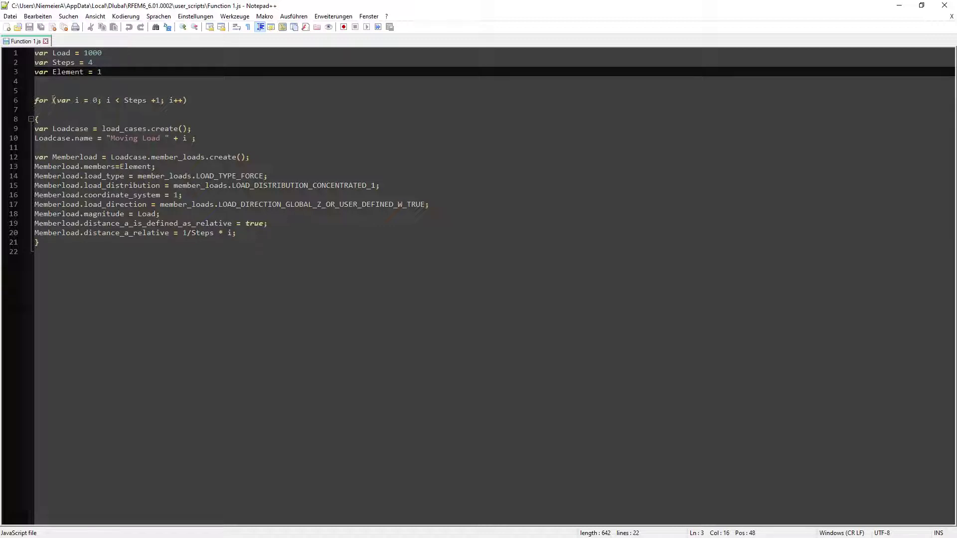
{"action": "left_click_drag", "start_coordinate": [208, 141], "coordinate": [35, 128]}
{"action": "left_click_drag", "start_coordinate": [257, 236], "coordinate": [35, 158]}
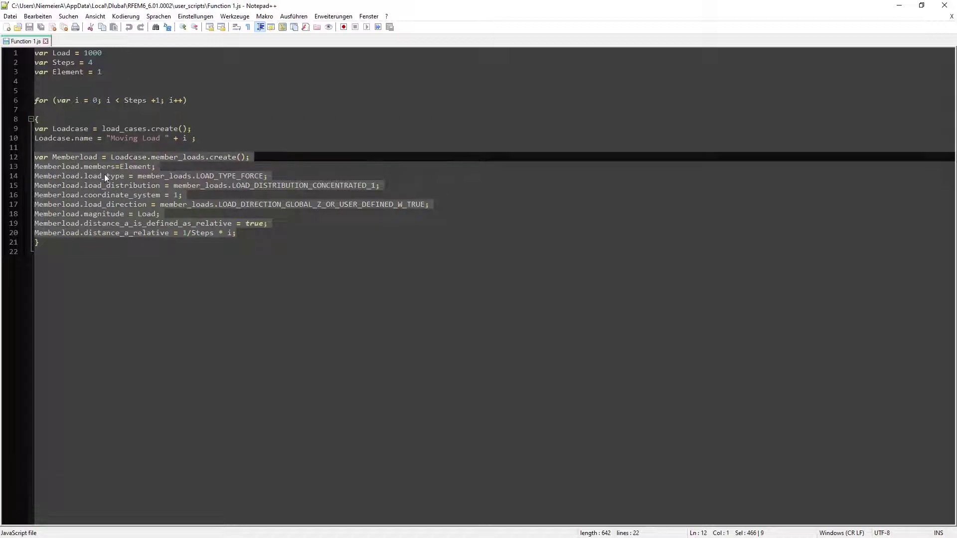
- Examine the member load's type, distribution, coordinate system, direction, magnitude and relative distance in the Function 1 script, and close Notepad++
{"action": "left_click", "coordinate": [319, 157]}
{"action": "left_click", "coordinate": [267, 176]}
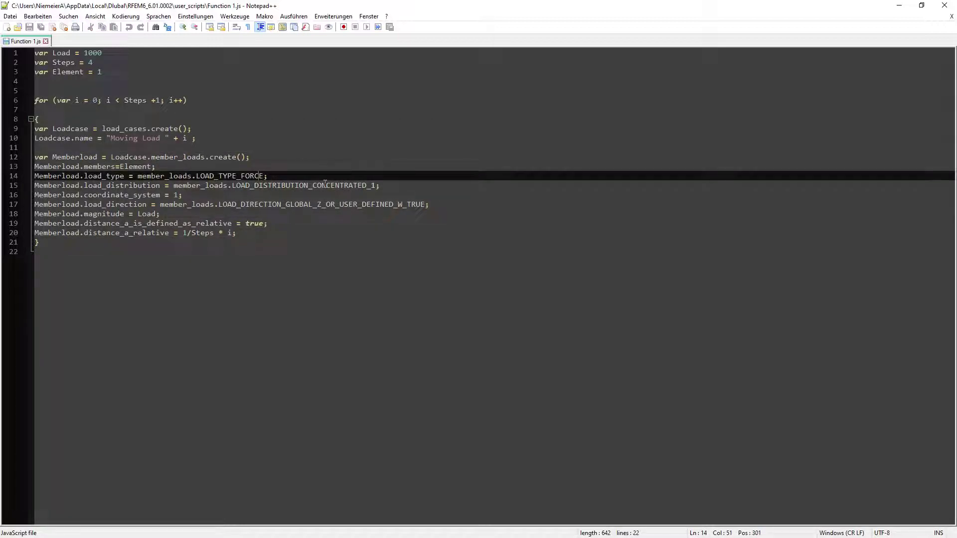
{"action": "left_click_drag", "start_coordinate": [326, 186], "coordinate": [267, 185]}
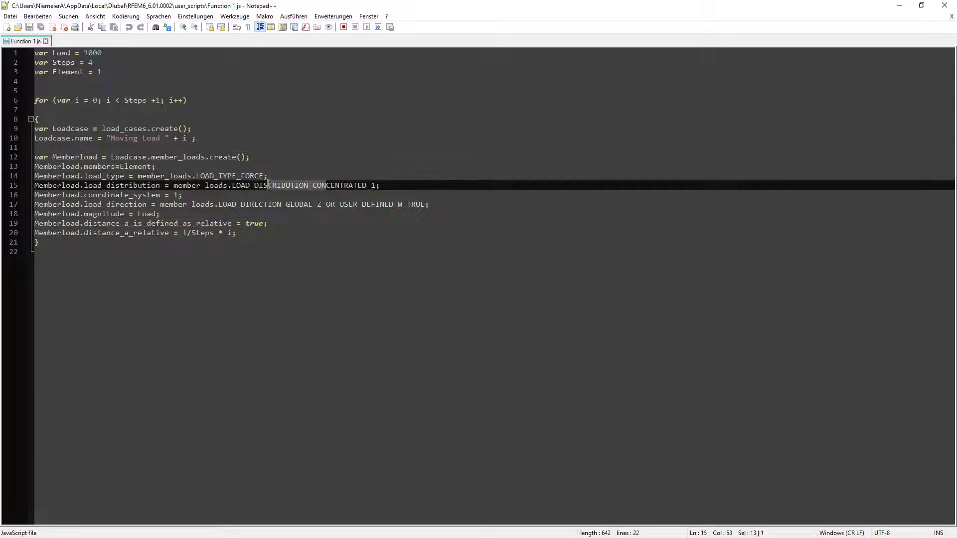
{"action": "left_click", "coordinate": [178, 196]}
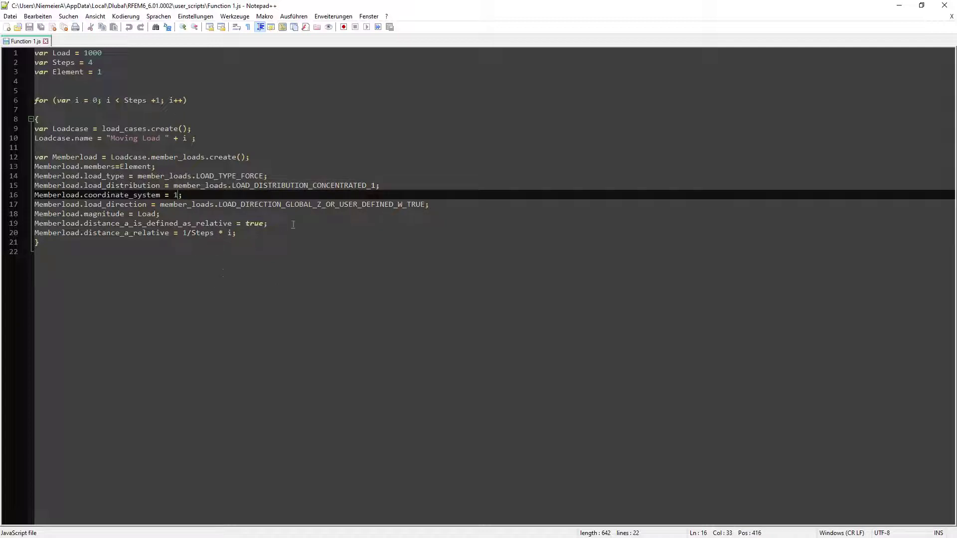
{"action": "left_click_drag", "start_coordinate": [316, 205], "coordinate": [322, 204]}
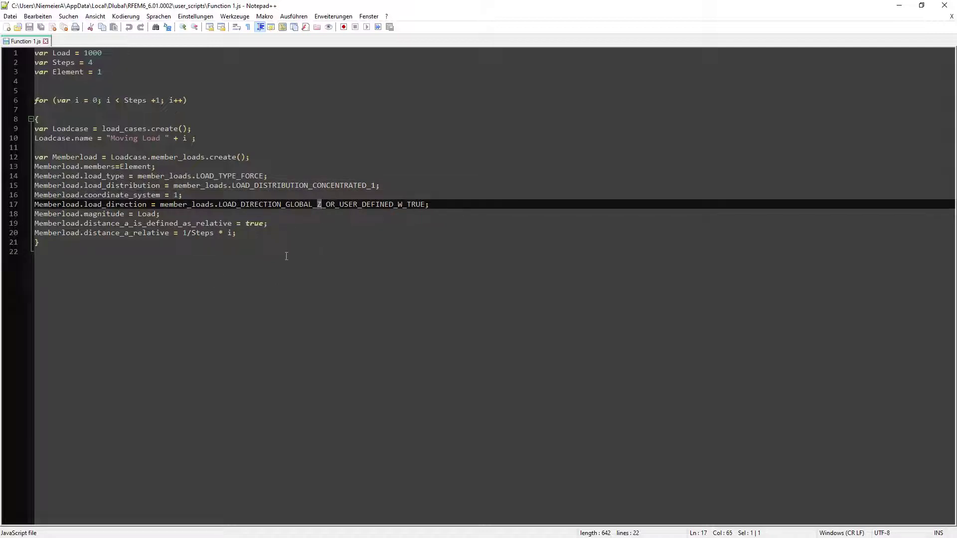
{"action": "left_click", "coordinate": [152, 214]}
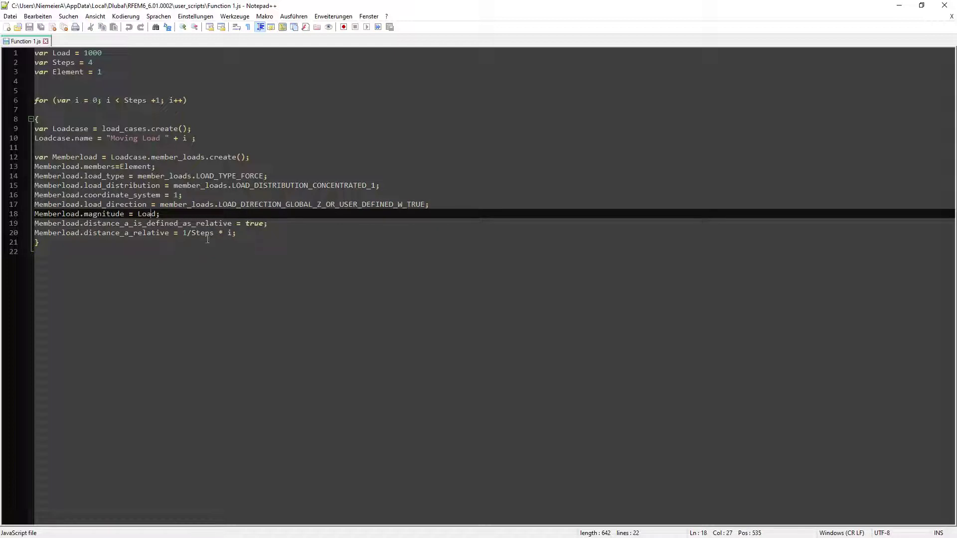
{"action": "left_click_drag", "start_coordinate": [184, 233], "coordinate": [205, 233]}
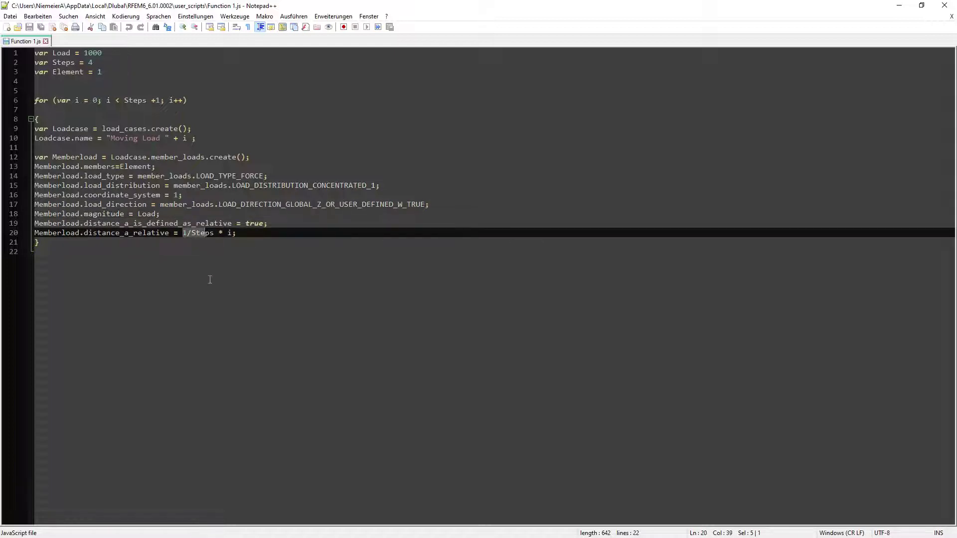
{"action": "left_click", "coordinate": [943, 7]}
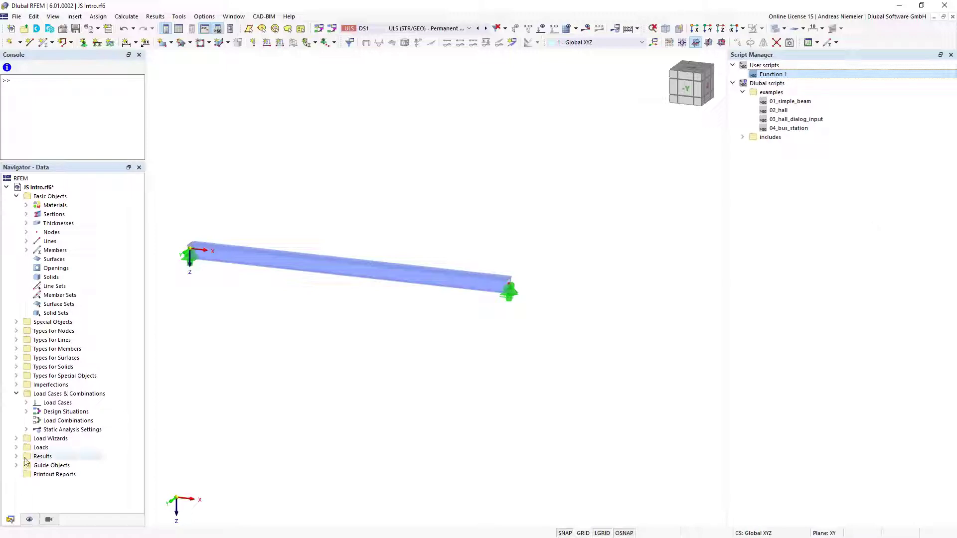
- List the load cases, activate LC1 - Moving Load 0, display its loads and step through the cases up to LC5 - Moving Load 4
{"action": "left_click", "coordinate": [26, 403]}
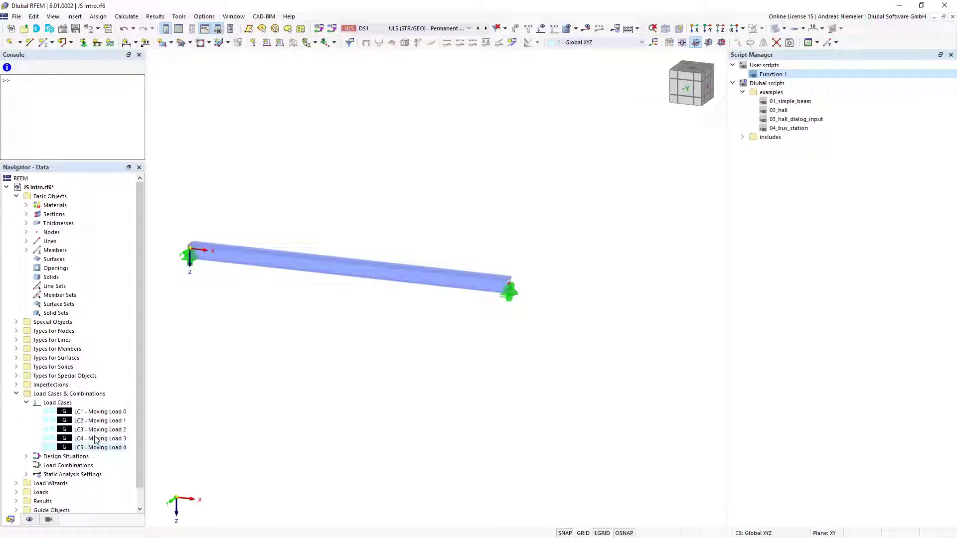
{"action": "left_click", "coordinate": [101, 412]}
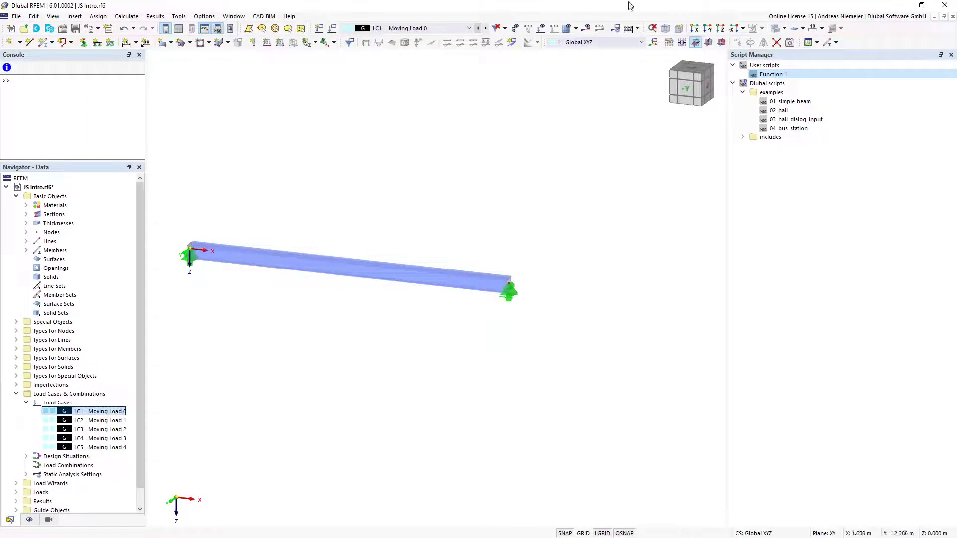
{"action": "left_click", "coordinate": [542, 31]}
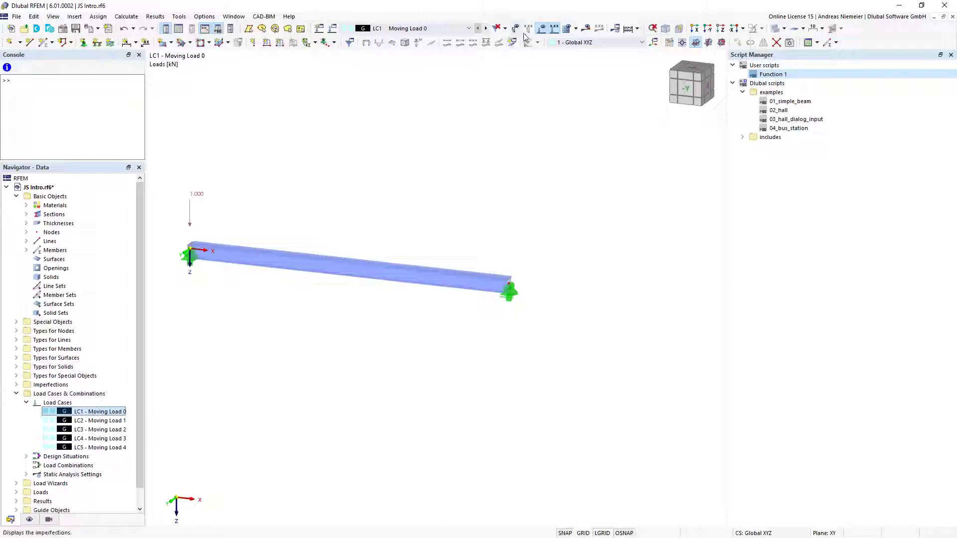
{"action": "left_click", "coordinate": [486, 29]}
{"action": "left_click", "coordinate": [486, 28]}
{"action": "left_click", "coordinate": [486, 28]}
{"action": "left_click", "coordinate": [487, 28]}
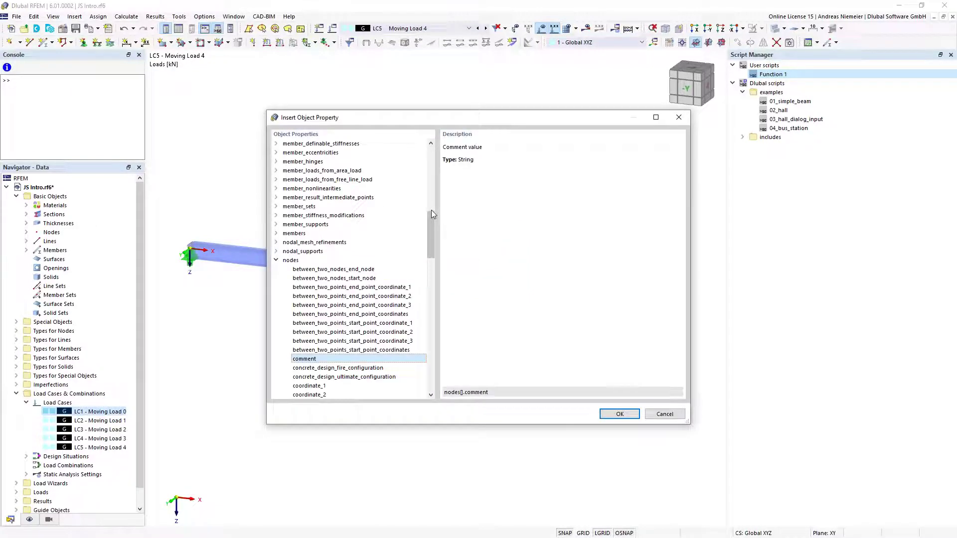
- Look through the insertable object properties, examine the comment property of nodes with its script expression, and leave without inserting it
{"action": "left_click_drag", "start_coordinate": [431, 232], "coordinate": [432, 158]}
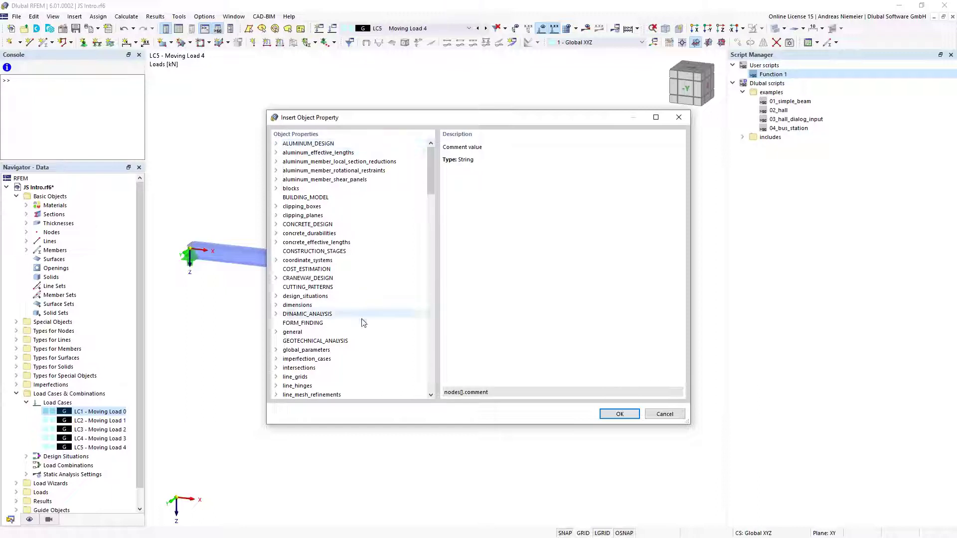
{"action": "left_click", "coordinate": [296, 226]}
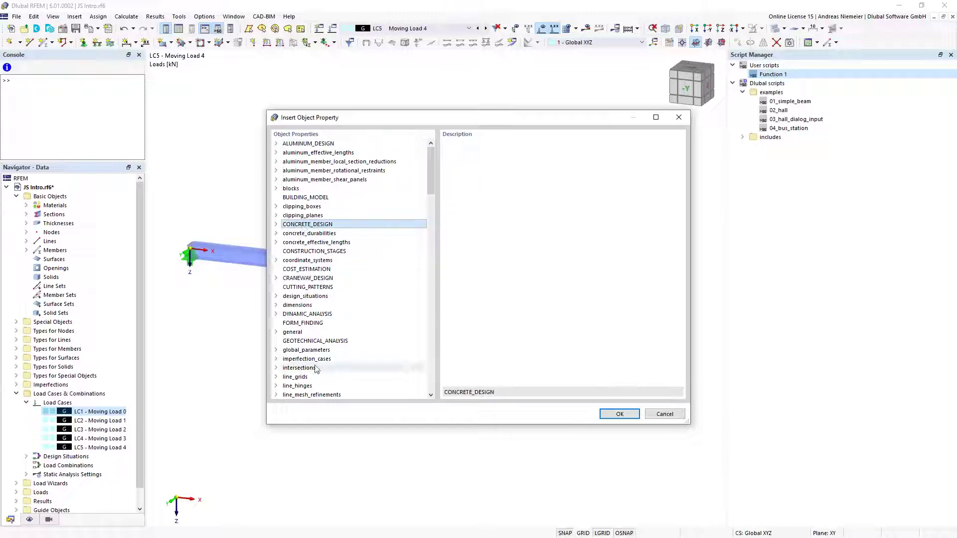
{"action": "left_click_drag", "start_coordinate": [432, 192], "coordinate": [436, 270]}
{"action": "left_click", "coordinate": [290, 189]}
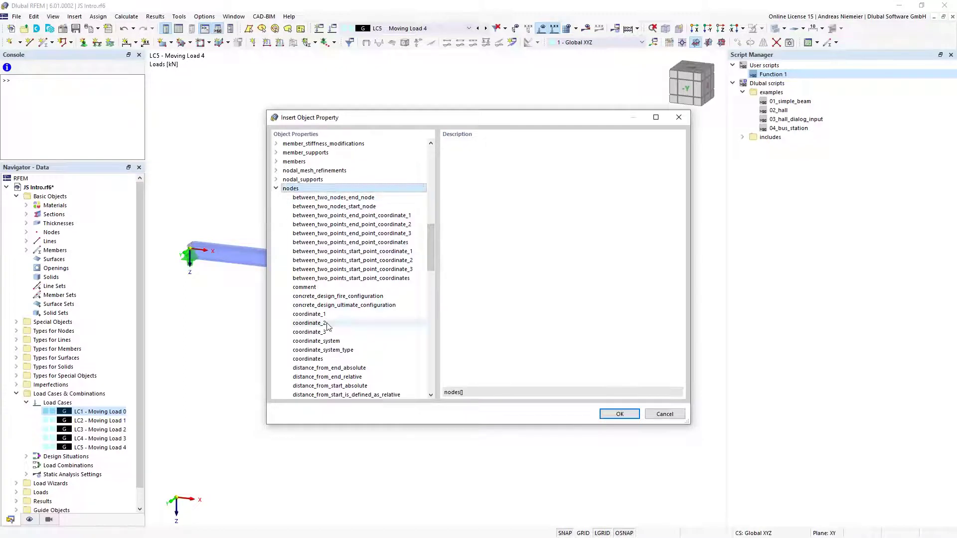
{"action": "left_click", "coordinate": [312, 291]}
{"action": "left_click_drag", "start_coordinate": [491, 394], "coordinate": [440, 394]}
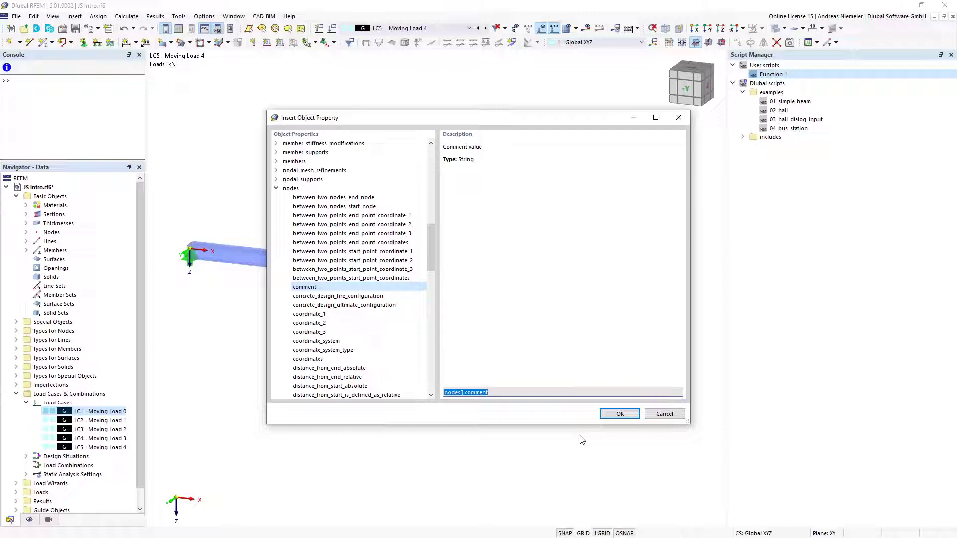
{"action": "left_click", "coordinate": [664, 416]}
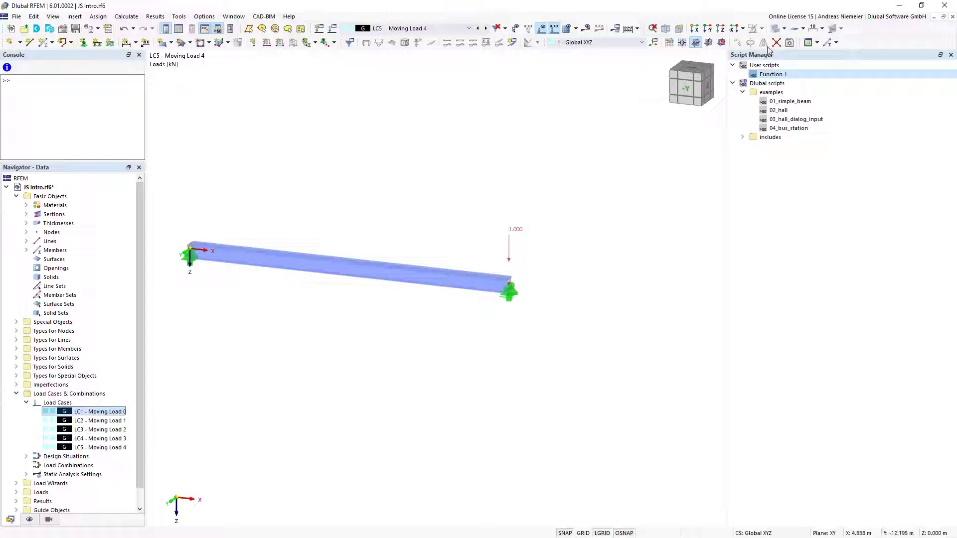
- Examine the automatic Web Services server start option and its server port range in the program options, and leave without applying changes
{"action": "left_click", "coordinate": [789, 44]}
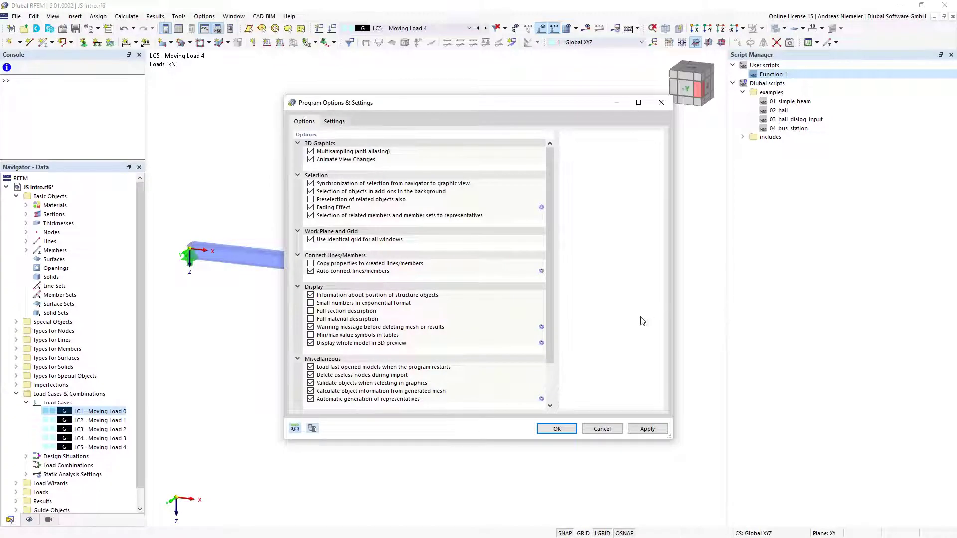
{"action": "left_click_drag", "start_coordinate": [553, 294], "coordinate": [552, 333]}
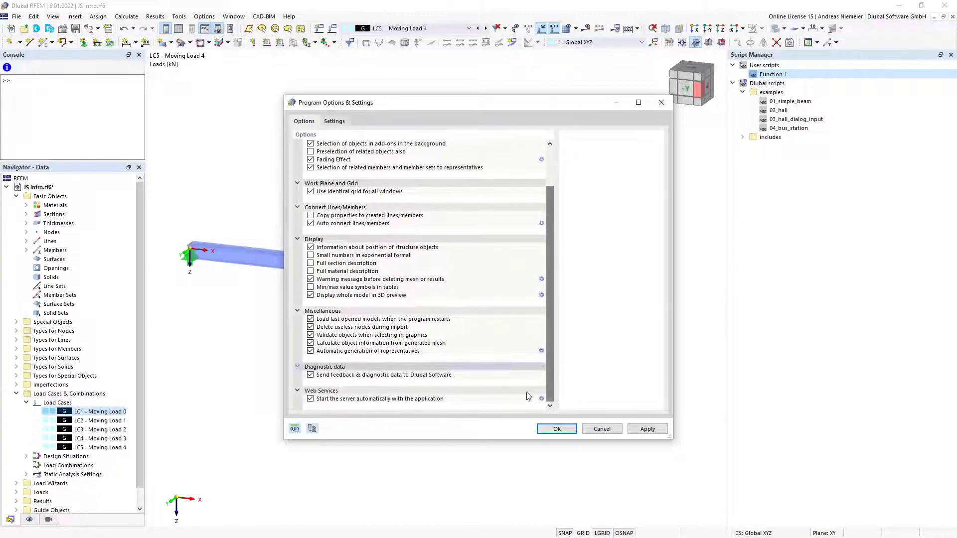
{"action": "left_click", "coordinate": [311, 399]}
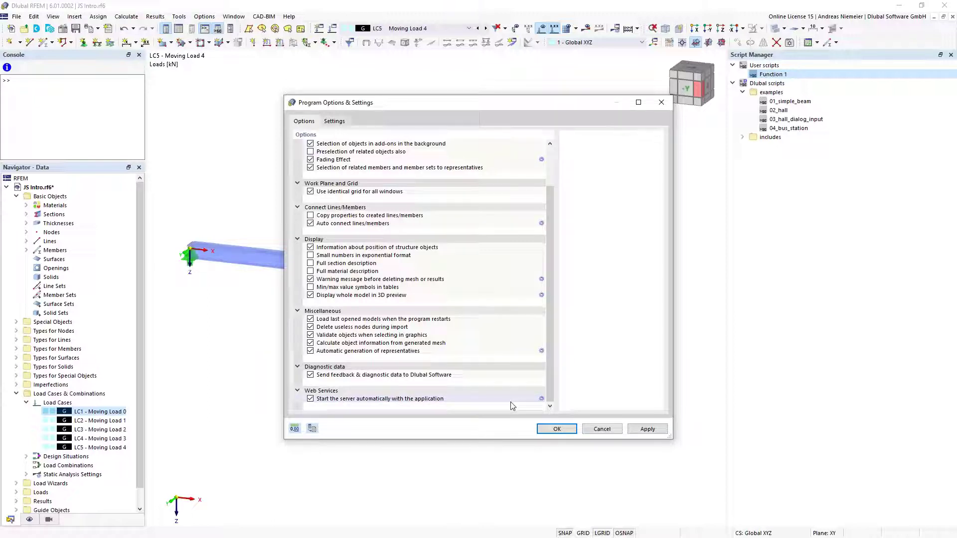
{"action": "left_click", "coordinate": [542, 399]}
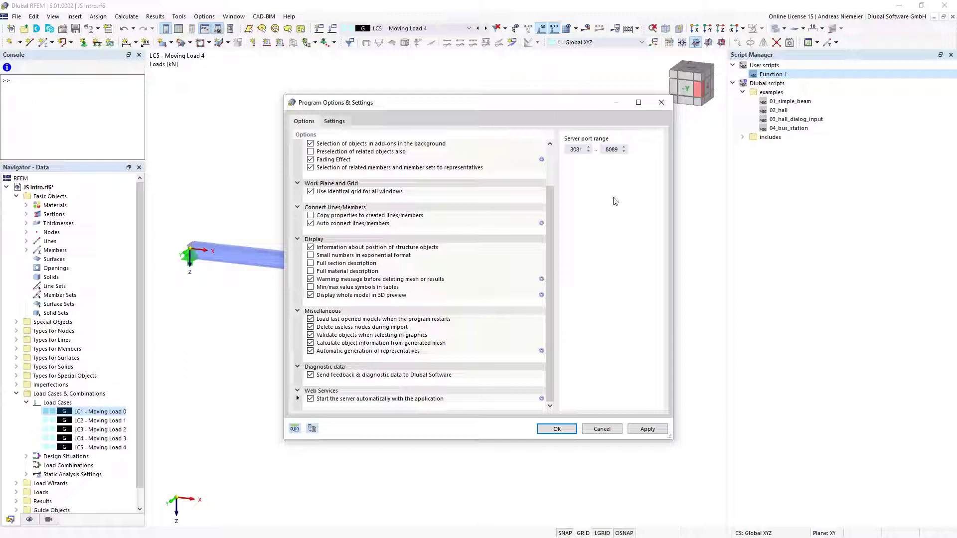
{"action": "left_click", "coordinate": [613, 434]}
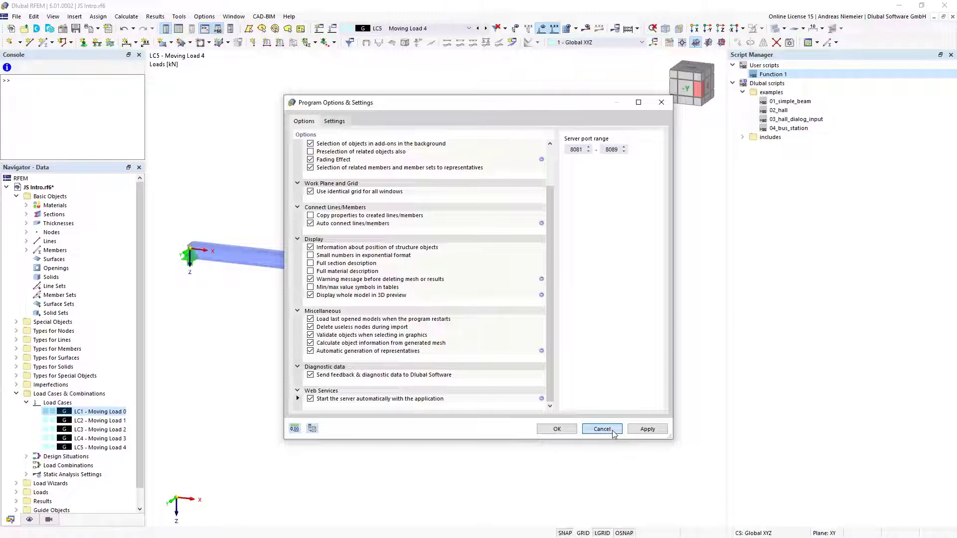
{"action": "left_click", "coordinate": [614, 431]}
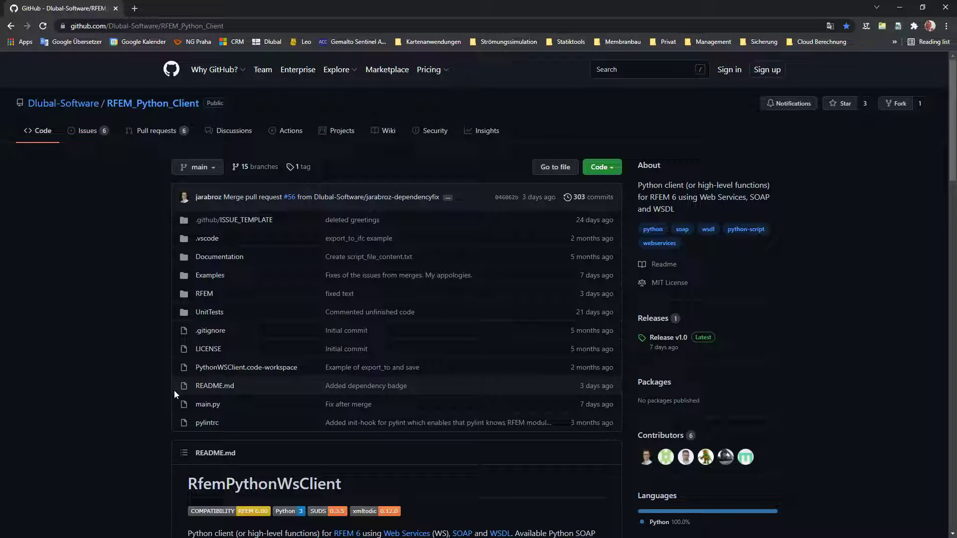
- View the download options of the RFEM_Python_Client repository on GitHub, and open the local Python Script folder in a maximized File Explorer window
{"action": "left_click", "coordinate": [615, 172]}
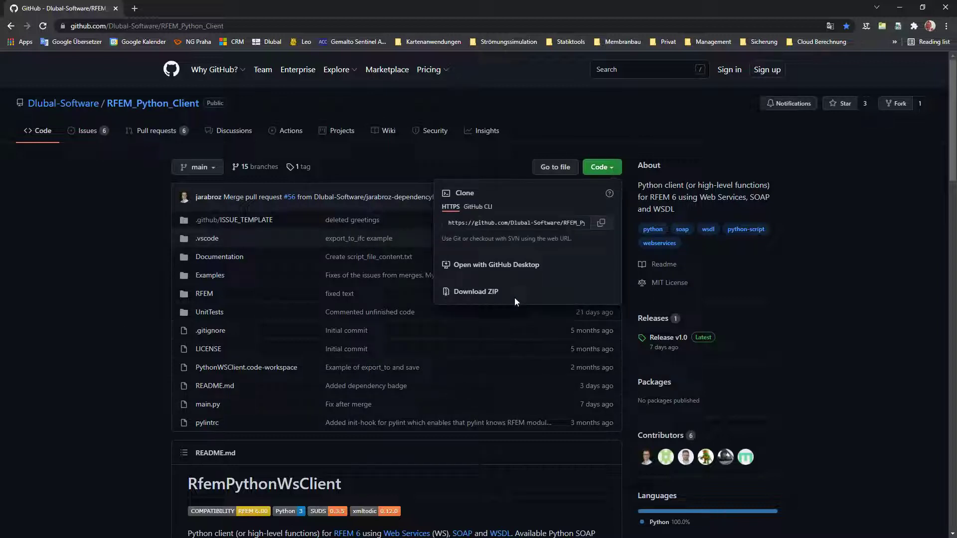
{"action": "left_click", "coordinate": [88, 299]}
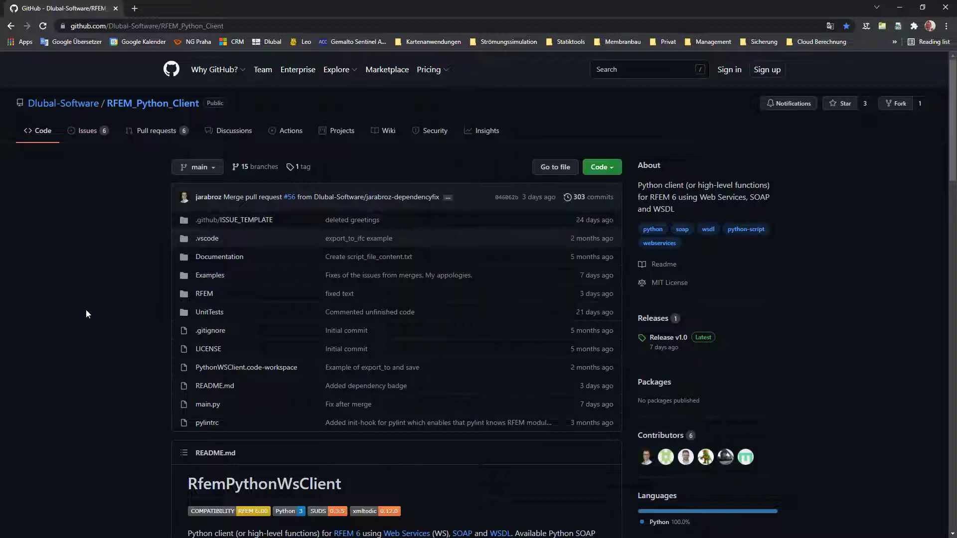
{"action": "key", "text": "alt+Tab"}
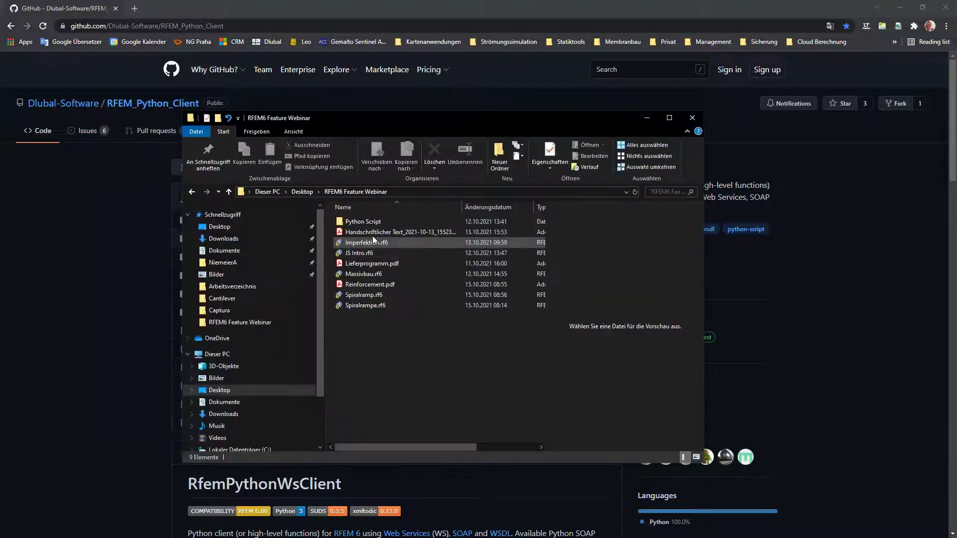
{"action": "double_click", "coordinate": [363, 222]}
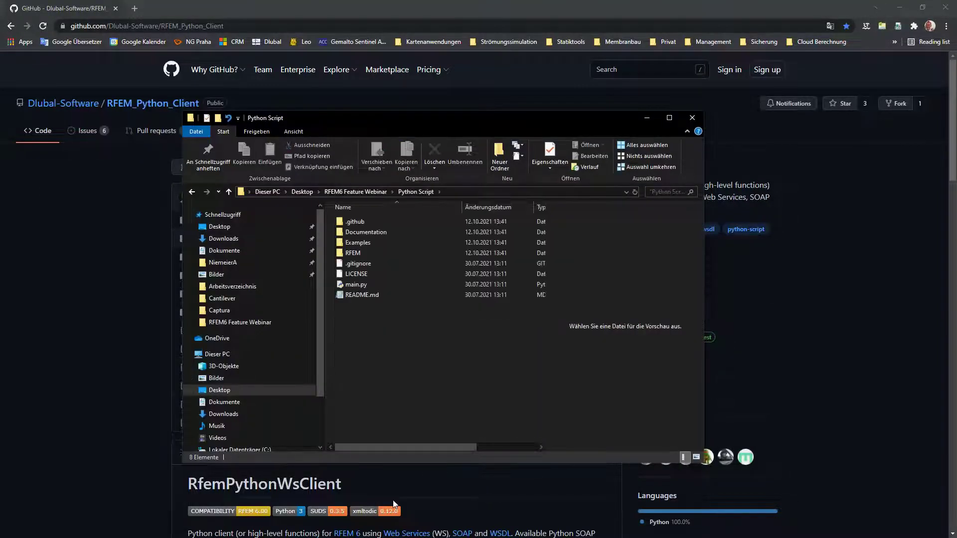
{"action": "left_click", "coordinate": [671, 121]}
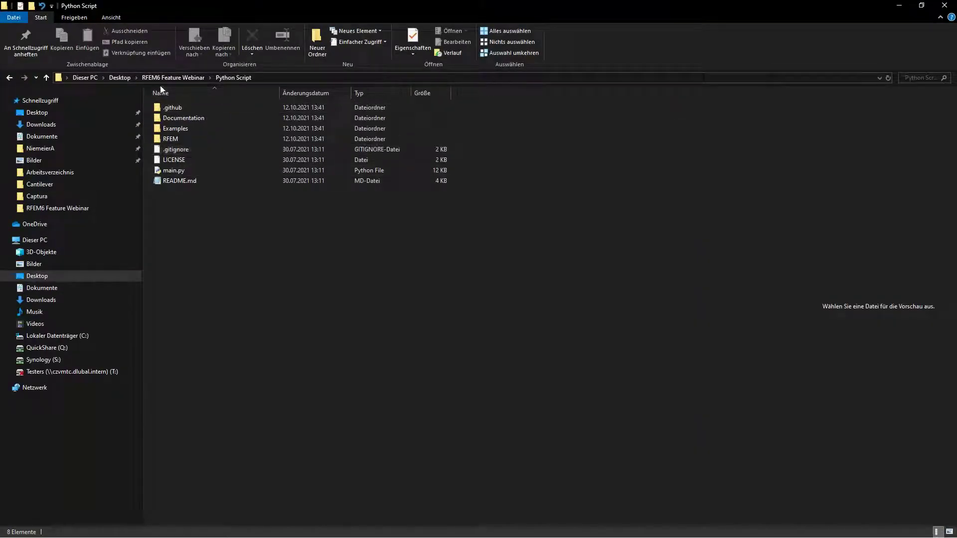
- Browse the RFEM folder of the Python client and look through the Python files in its BasicObjects subfolder
{"action": "double_click", "coordinate": [173, 139]}
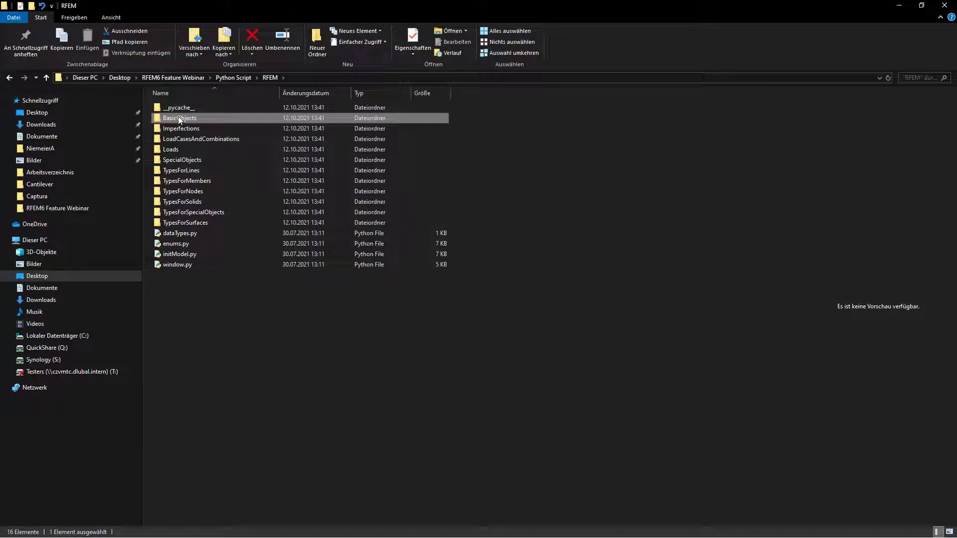
{"action": "double_click", "coordinate": [178, 118]}
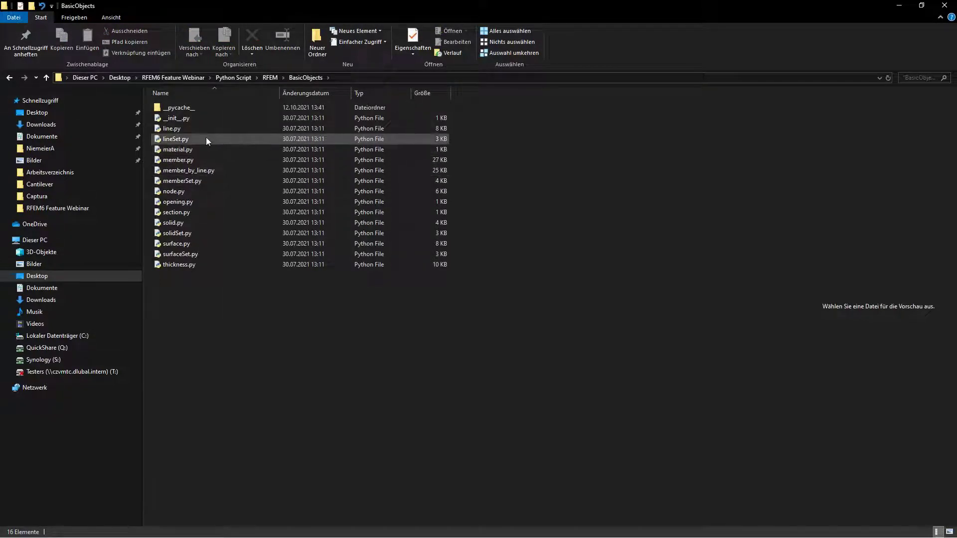
{"action": "left_click", "coordinate": [270, 78]}
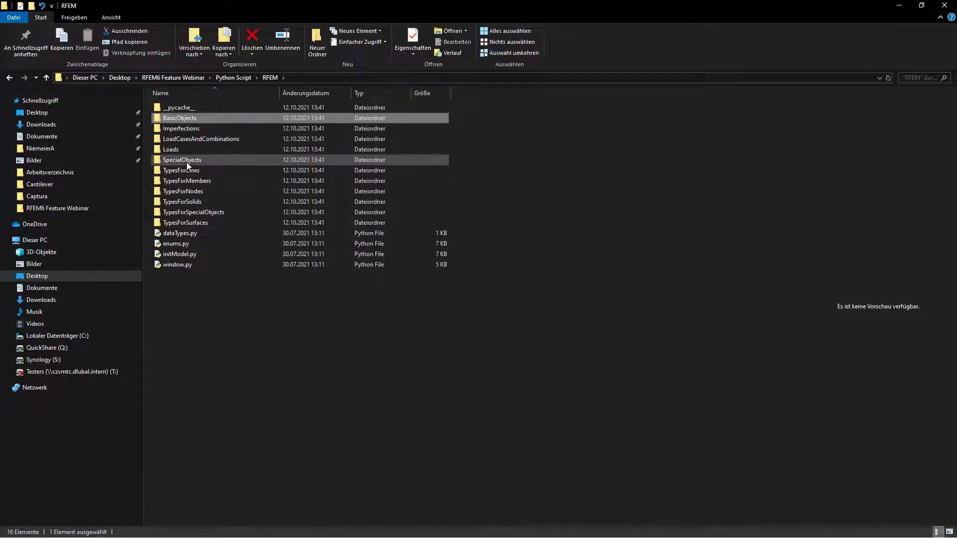
{"action": "double_click", "coordinate": [184, 119]}
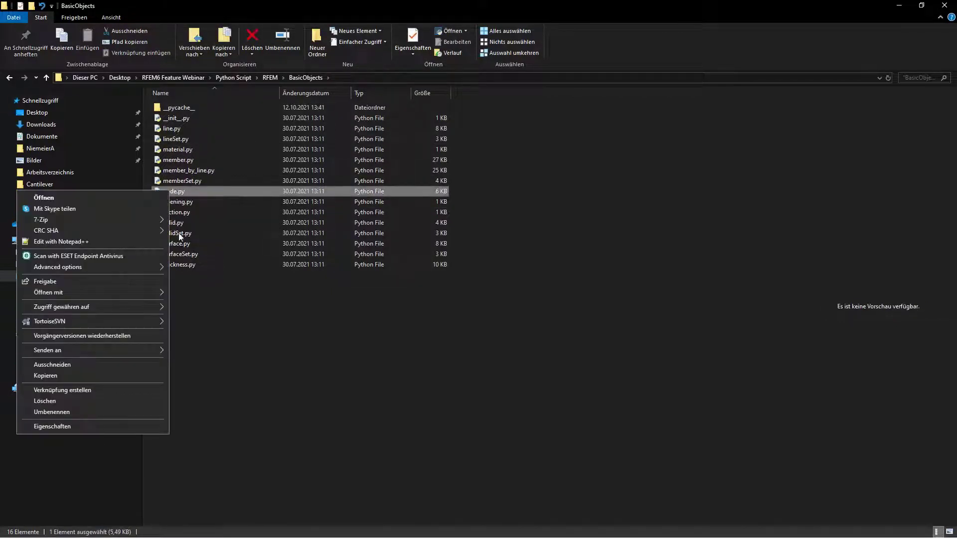
- Open node.py in Notepad++, examine the X, Y and Z coordinate parameters of the Node class, close it and return to the RFEM folder
{"action": "left_click", "coordinate": [113, 241]}
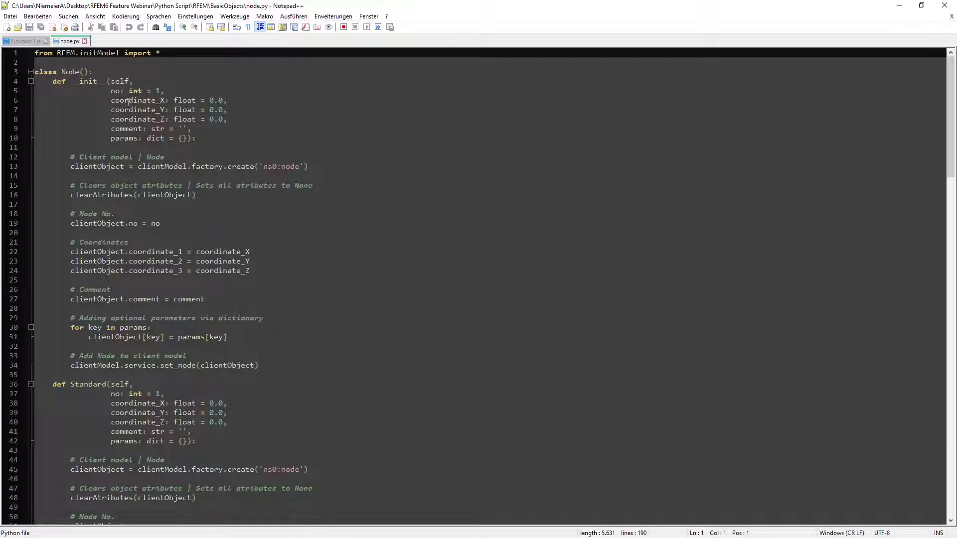
{"action": "left_click", "coordinate": [164, 100]}
{"action": "left_click", "coordinate": [150, 110]}
{"action": "left_click", "coordinate": [142, 119]}
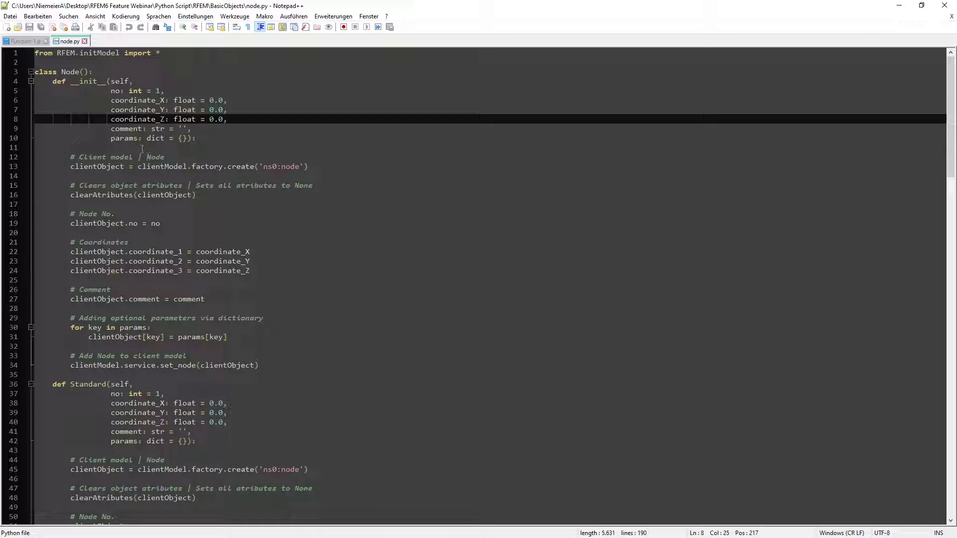
{"action": "left_click", "coordinate": [944, 6]}
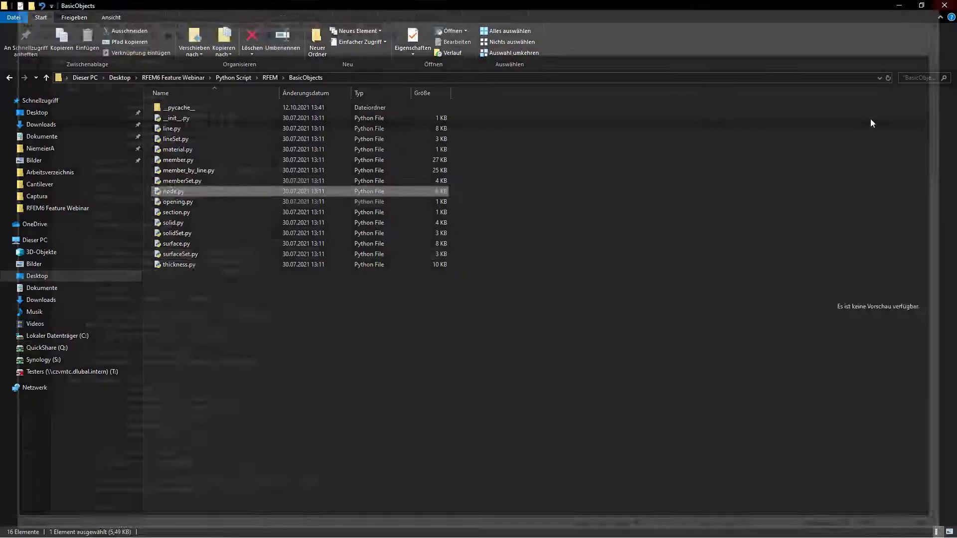
{"action": "left_click", "coordinate": [270, 77]}
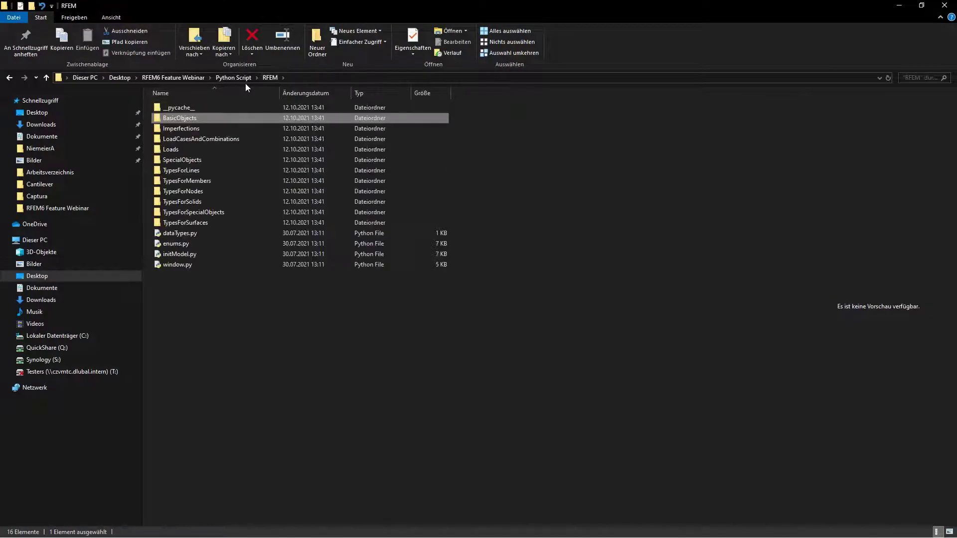
- Open the Cantilever folder inside the Python client's Examples folder, restore the window to a smaller size and close the GitHub browser window
{"action": "left_click", "coordinate": [233, 78]}
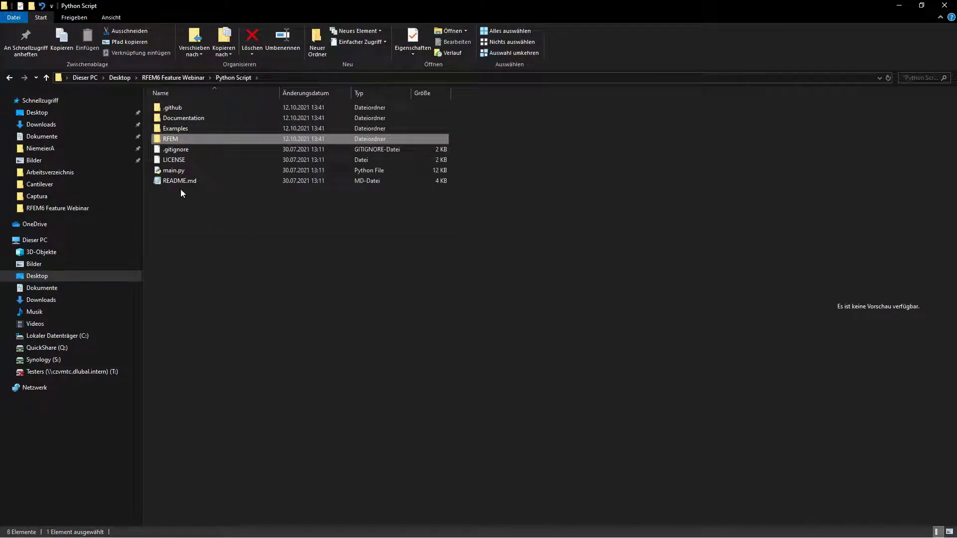
{"action": "double_click", "coordinate": [168, 129]}
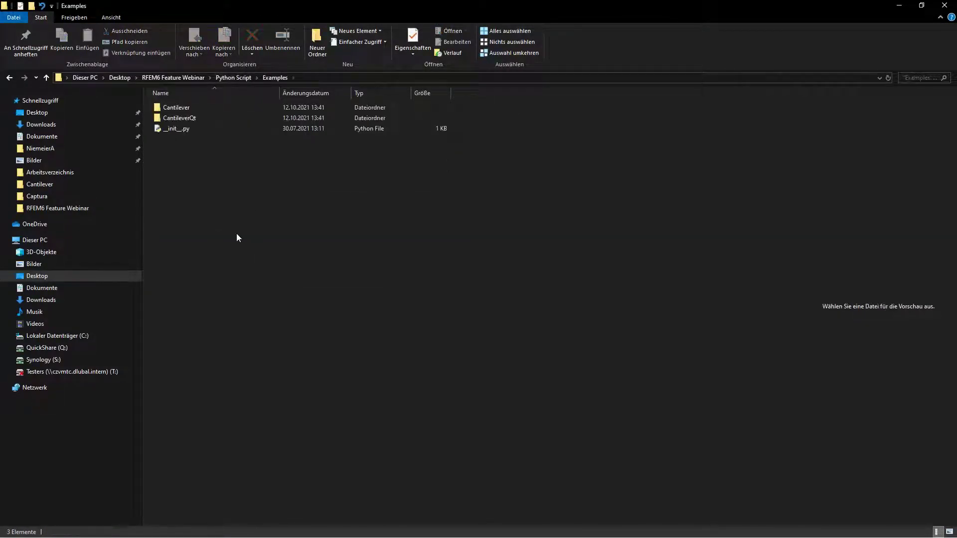
{"action": "double_click", "coordinate": [180, 111]}
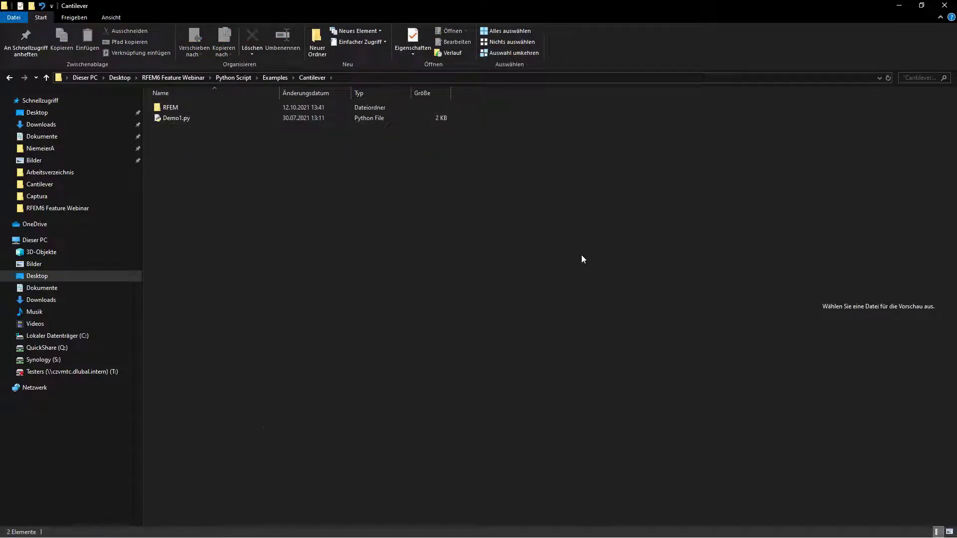
{"action": "left_click", "coordinate": [921, 5]}
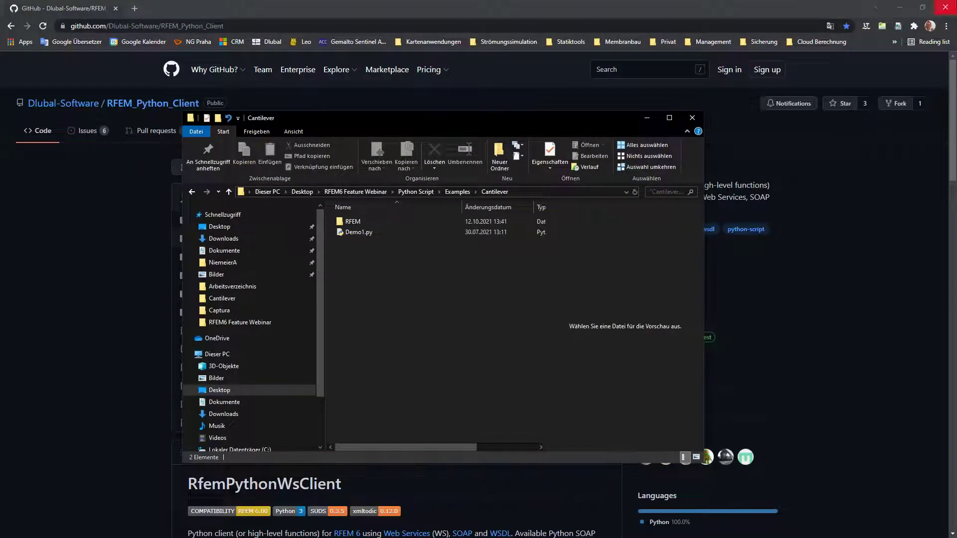
{"action": "left_click", "coordinate": [946, 8]}
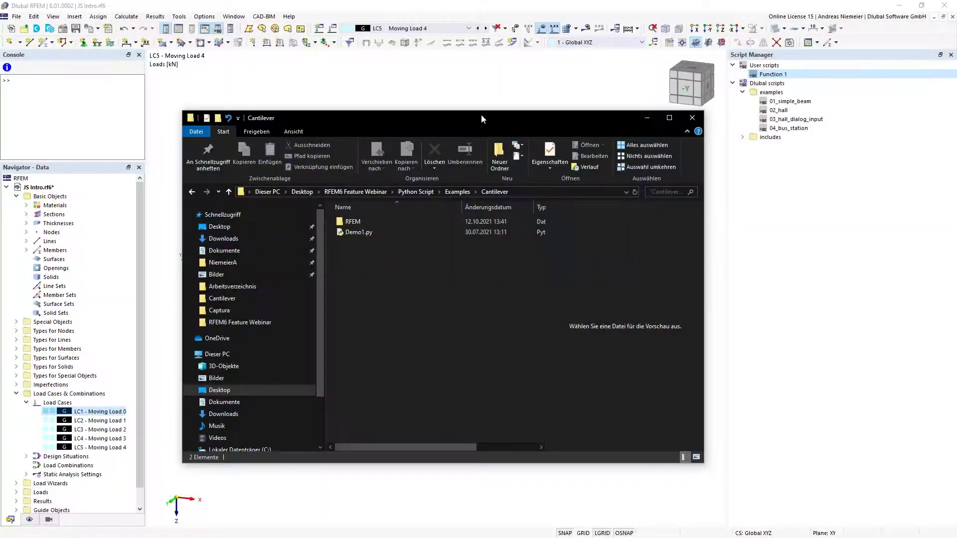
- Create a new blank 3D model named WS Intro in RFEM
{"action": "left_click", "coordinate": [484, 100]}
{"action": "left_click", "coordinate": [12, 29]}
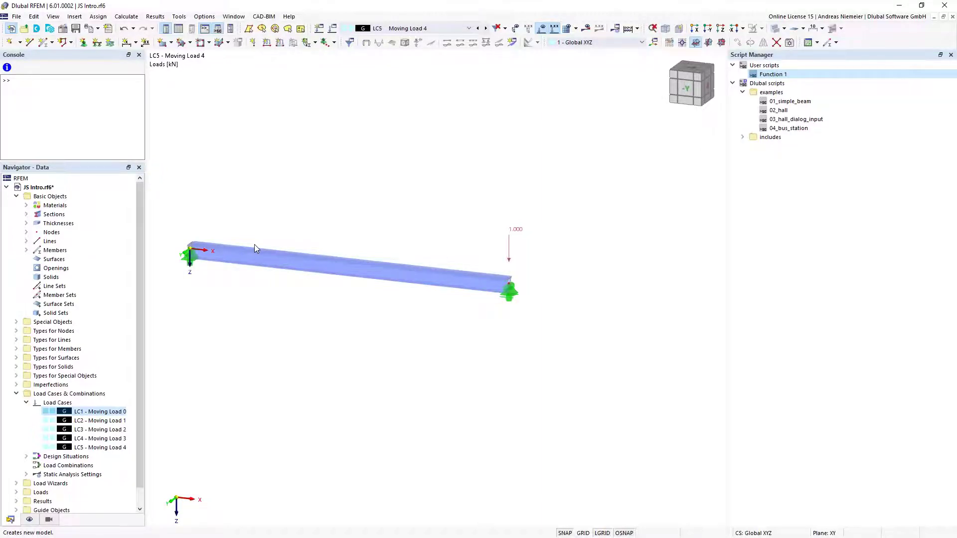
{"action": "type", "text": "WS Intro"}
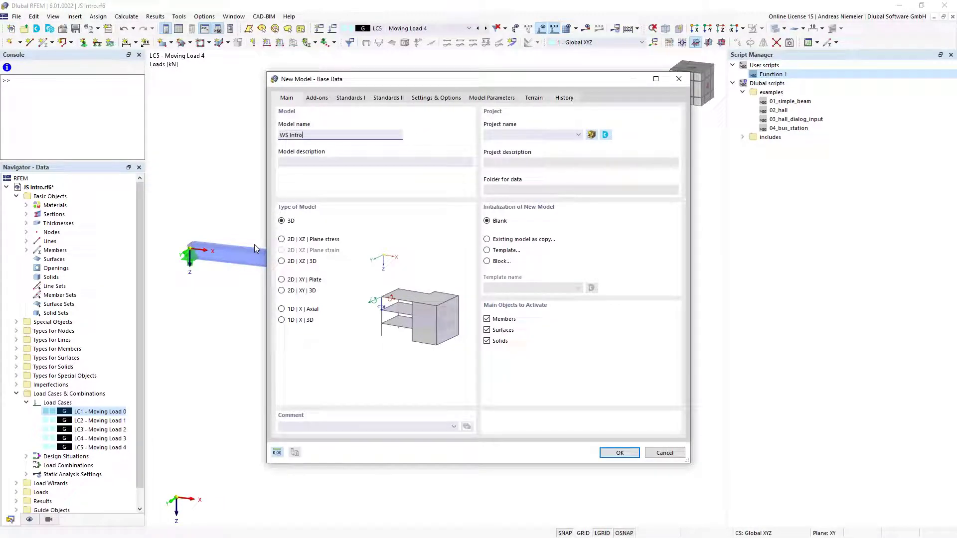
{"action": "left_click", "coordinate": [628, 454]}
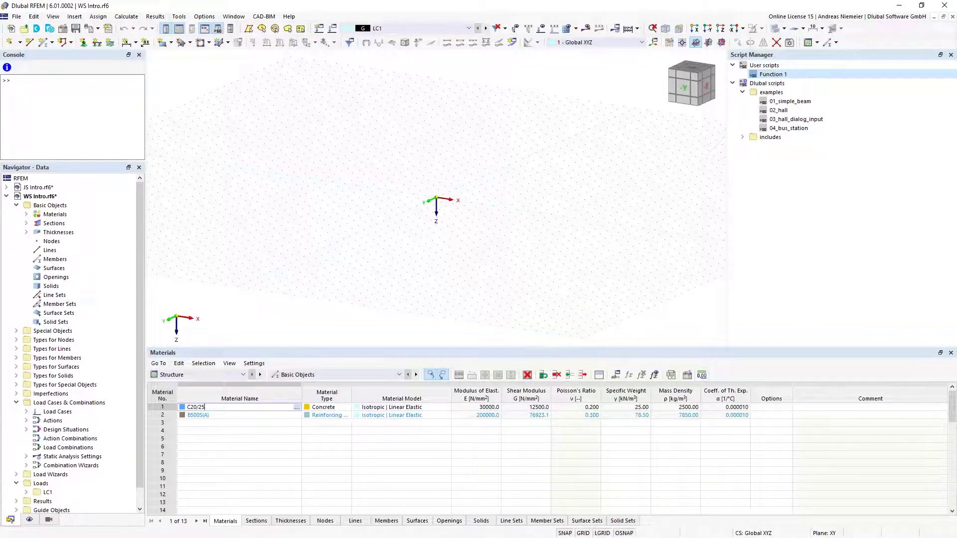
- Run Demo1.py from the Cantilever folder with a cantilever length of 5 m and a force of 15 kN
{"action": "key", "text": "alt+Tab"}
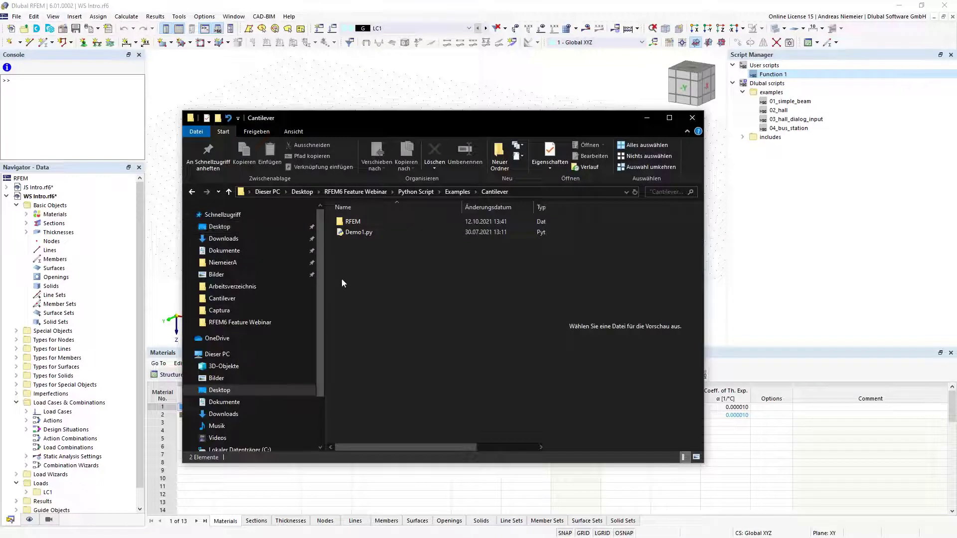
{"action": "left_click", "coordinate": [358, 234]}
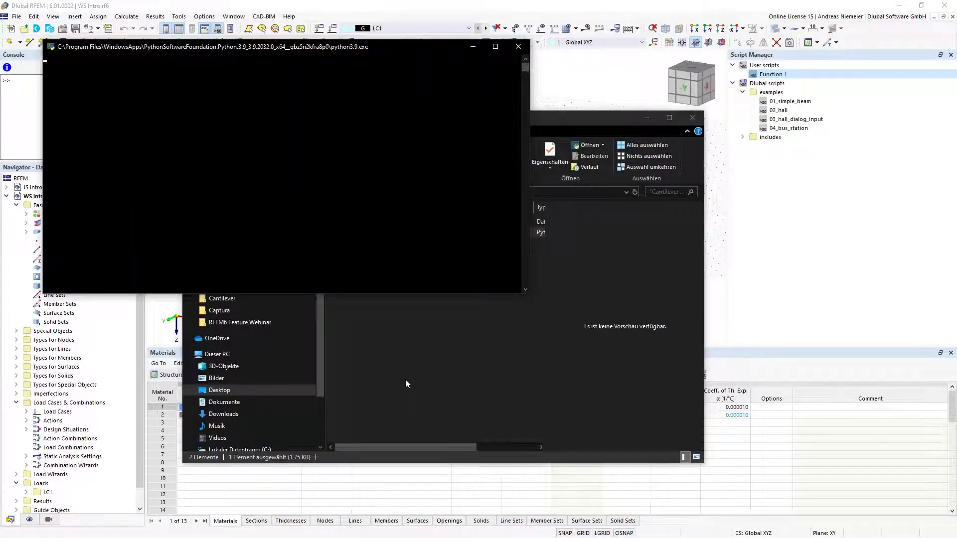
{"action": "left_click_drag", "start_coordinate": [167, 45], "coordinate": [175, 59]}
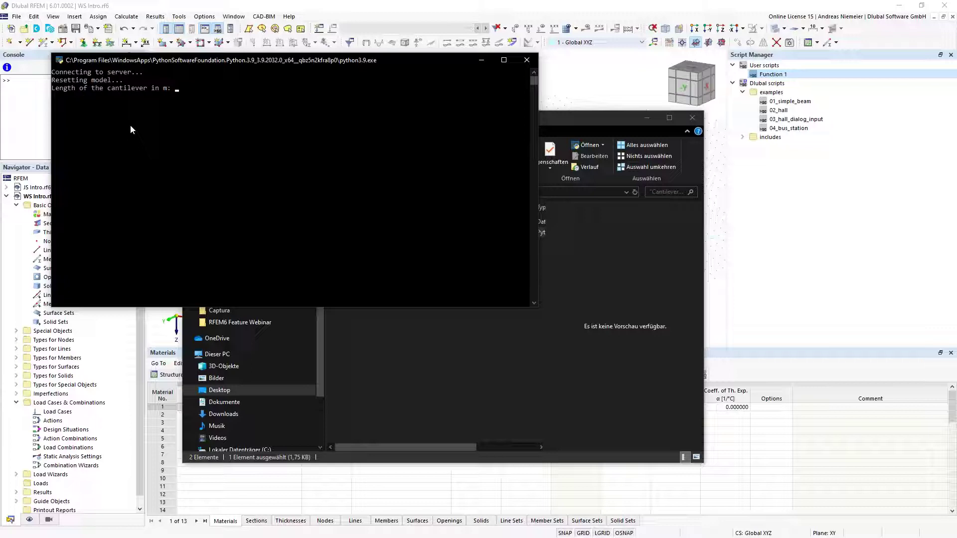
{"action": "type", "text": "5"}
{"action": "key", "text": "Return"}
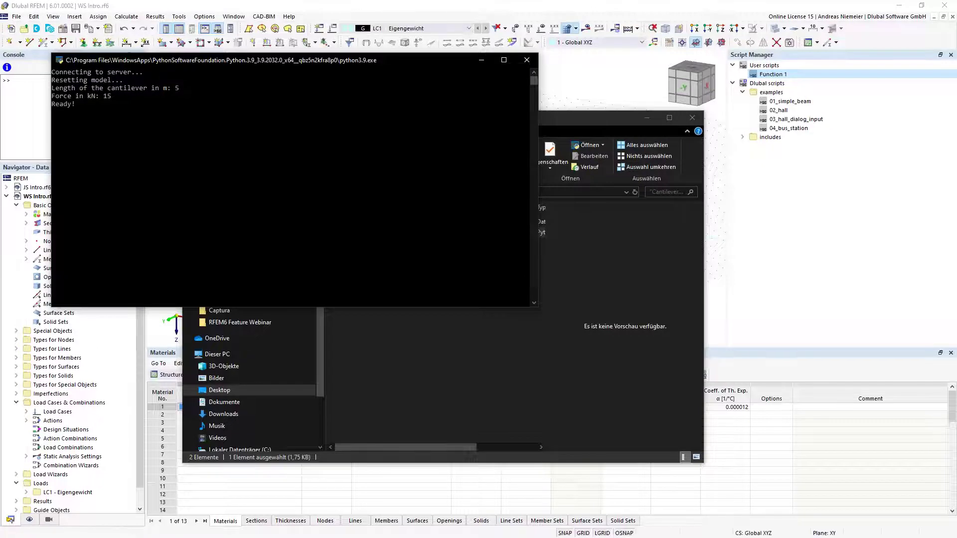
- Return to RFEM and inspect the generated cantilever up close with its loads displayed
{"action": "left_click", "coordinate": [367, 102]}
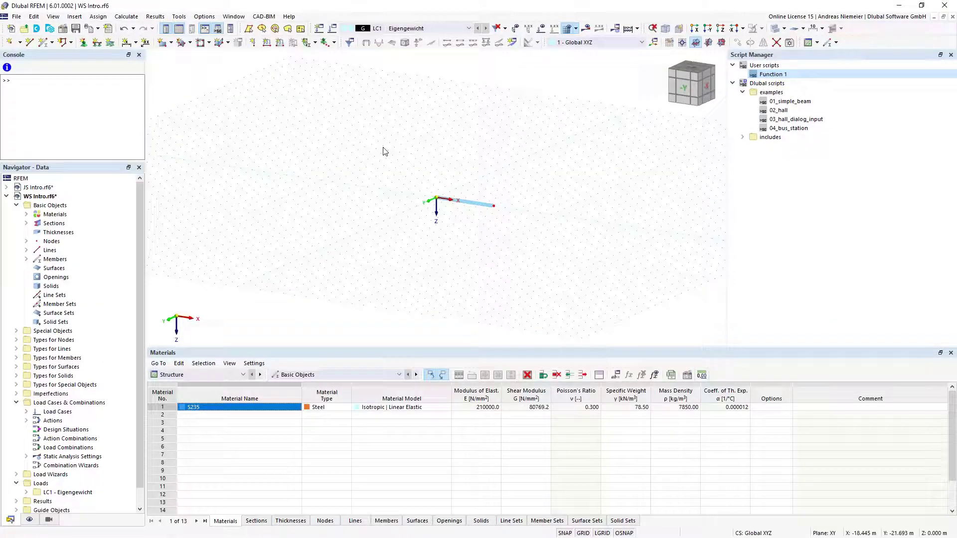
{"action": "scroll", "coordinate": [458, 230], "scroll_direction": "up", "scroll_amount": 3}
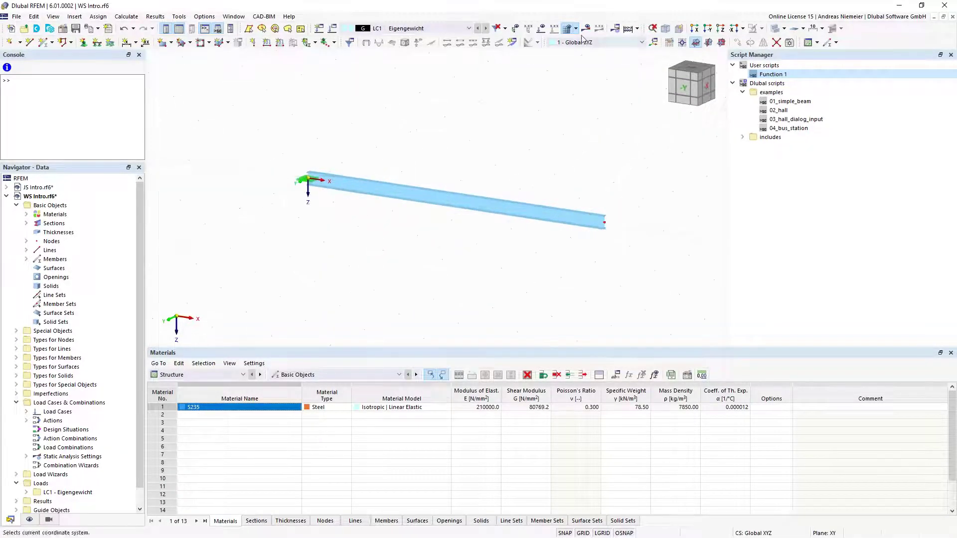
{"action": "left_click", "coordinate": [541, 28]}
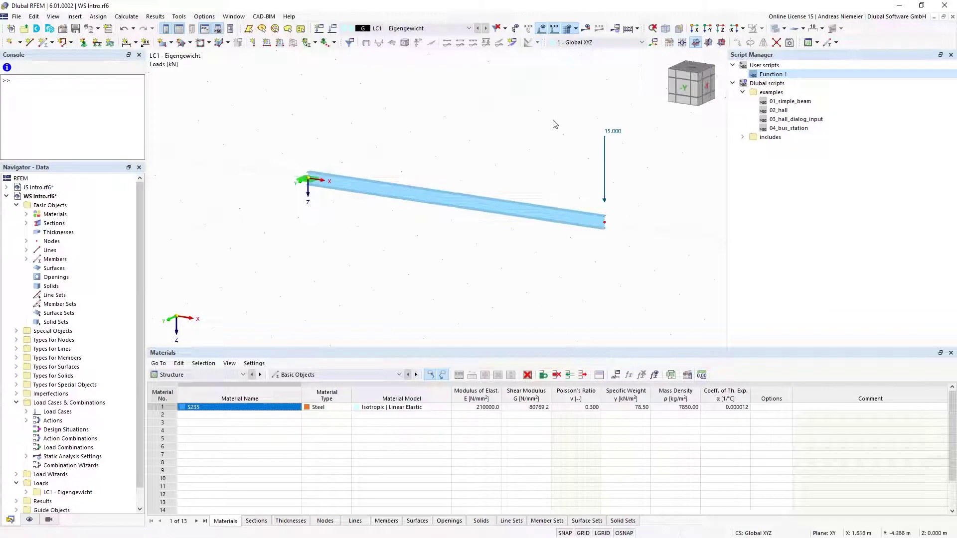
{"action": "left_click", "coordinate": [586, 28]}
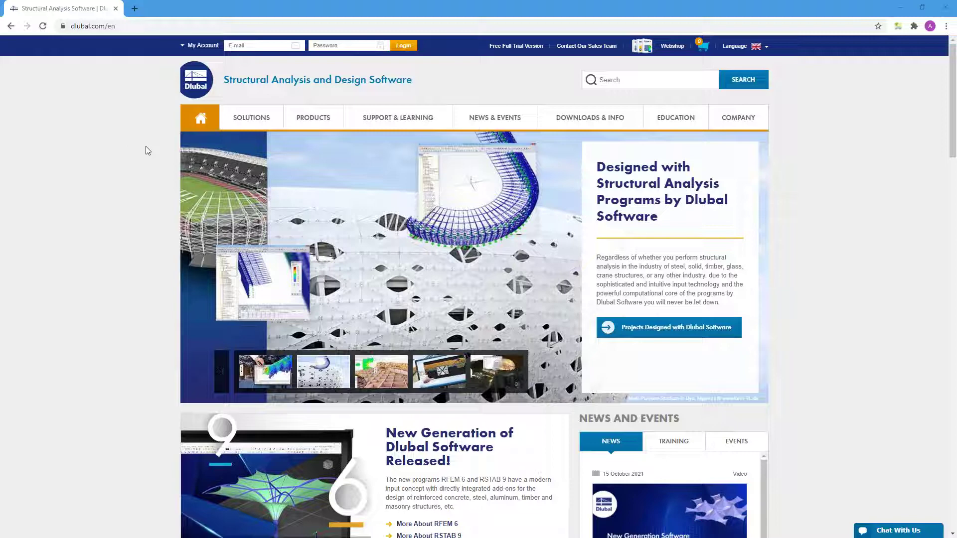
- Open the "New Features in RFEM 6 and RSTAB 9" webinar page from the webinars list on the Dlubal website
{"action": "mouse_move", "coordinate": [501, 120]}
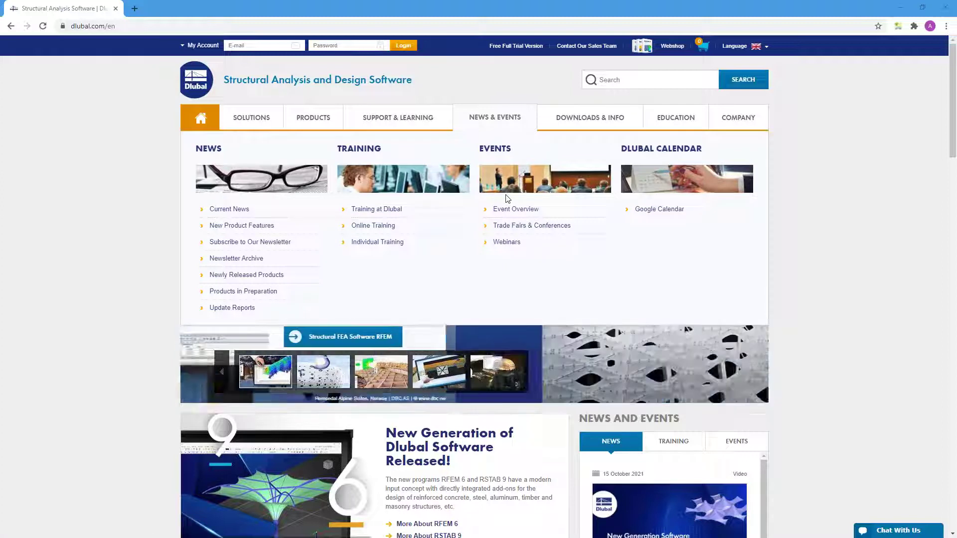
{"action": "left_click", "coordinate": [507, 243]}
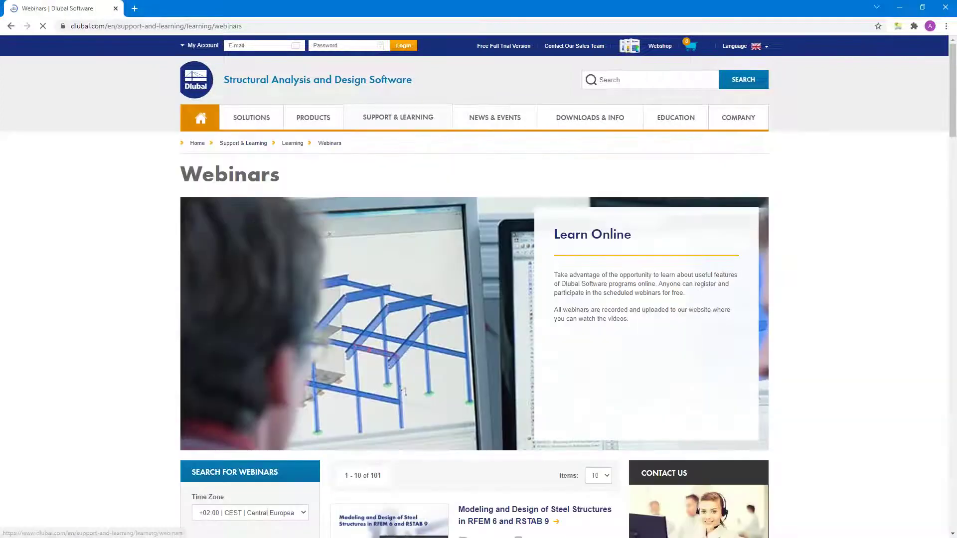
{"action": "scroll", "coordinate": [508, 309], "scroll_direction": "down", "scroll_amount": 8}
{"action": "left_click", "coordinate": [507, 304]}
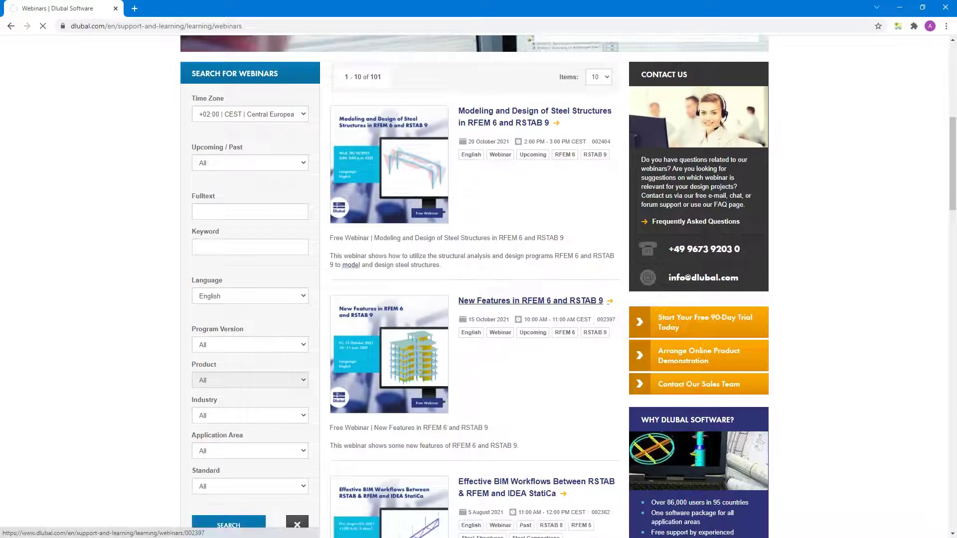
- Look through the webinar page's presentation download, links, recommended events, videos and models to download, and leave the browser
{"action": "scroll", "coordinate": [507, 304], "scroll_direction": "down", "scroll_amount": 16}
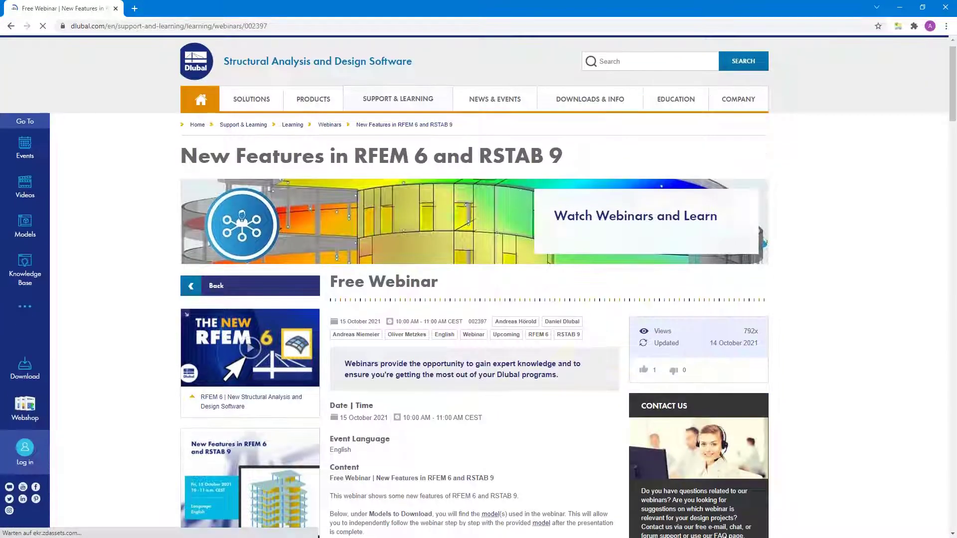
{"action": "scroll", "coordinate": [359, 364], "scroll_direction": "down", "scroll_amount": 1}
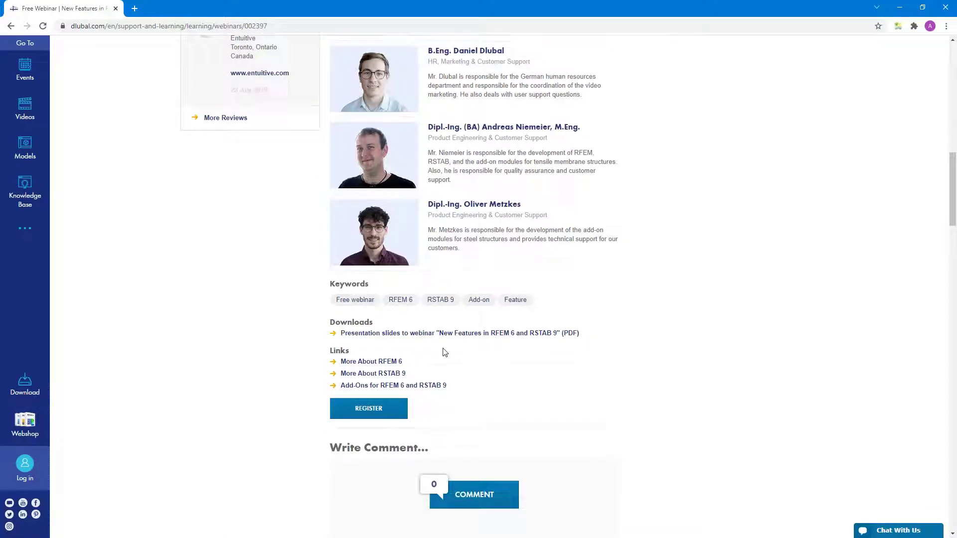
{"action": "scroll", "coordinate": [440, 355], "scroll_direction": "down", "scroll_amount": 3}
{"action": "scroll", "coordinate": [475, 209], "scroll_direction": "down", "scroll_amount": 8}
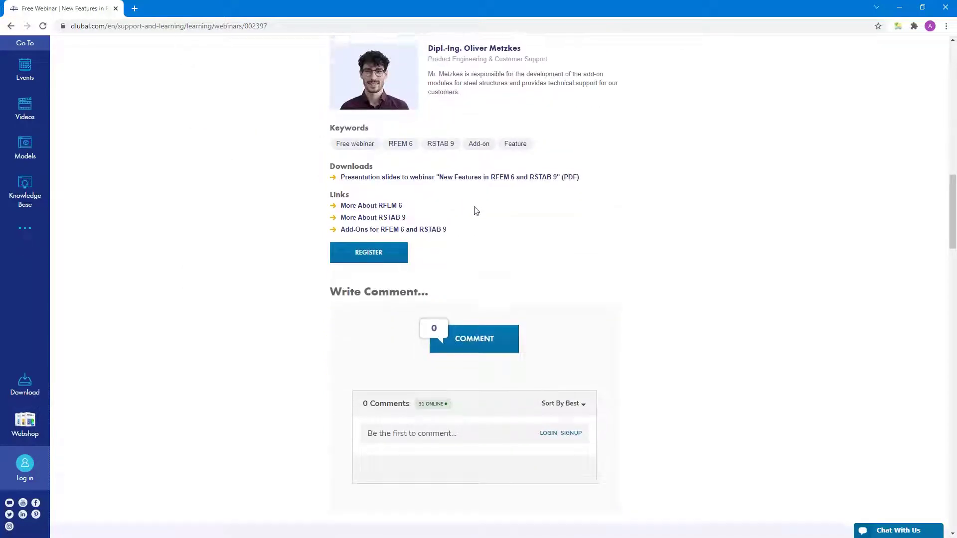
{"action": "scroll", "coordinate": [475, 211], "scroll_direction": "down", "scroll_amount": 6}
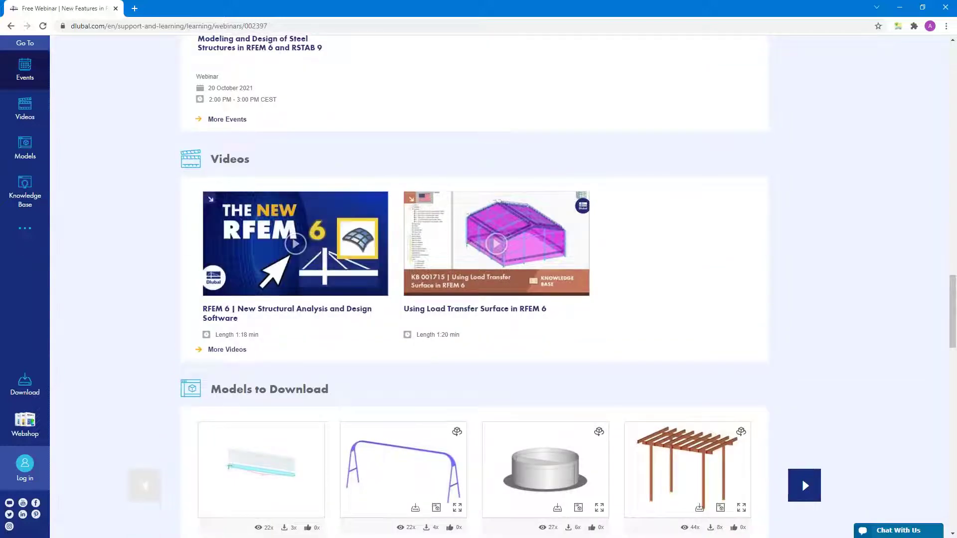
{"action": "scroll", "coordinate": [448, 324], "scroll_direction": "down", "scroll_amount": 3}
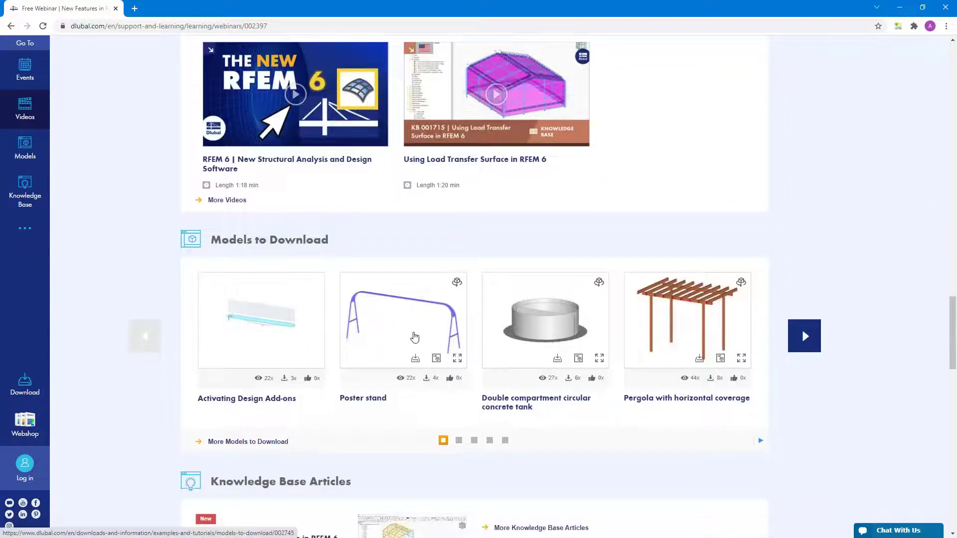
{"action": "scroll", "coordinate": [414, 336], "scroll_direction": "up", "scroll_amount": 6}
{"action": "scroll", "coordinate": [414, 337], "scroll_direction": "up", "scroll_amount": 4}
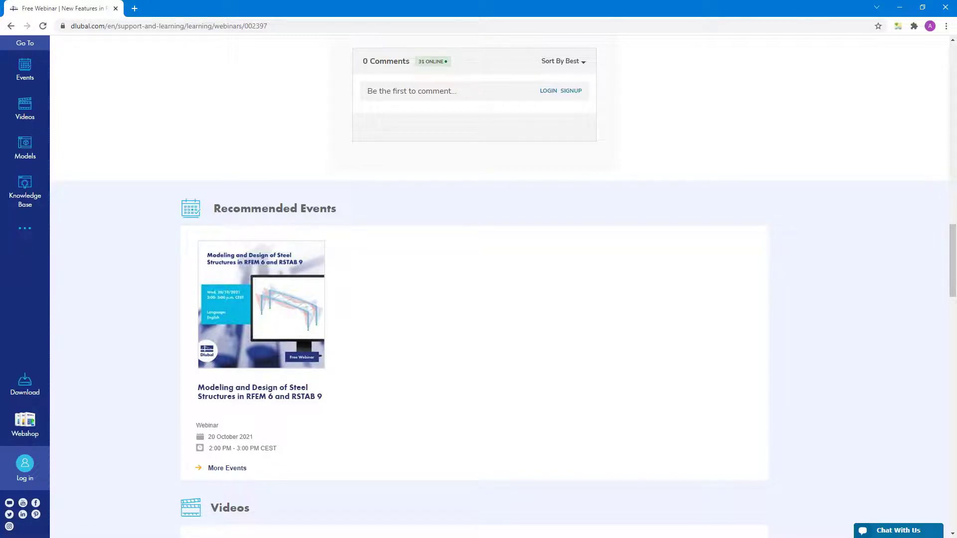
{"action": "key", "text": "alt+Tab"}
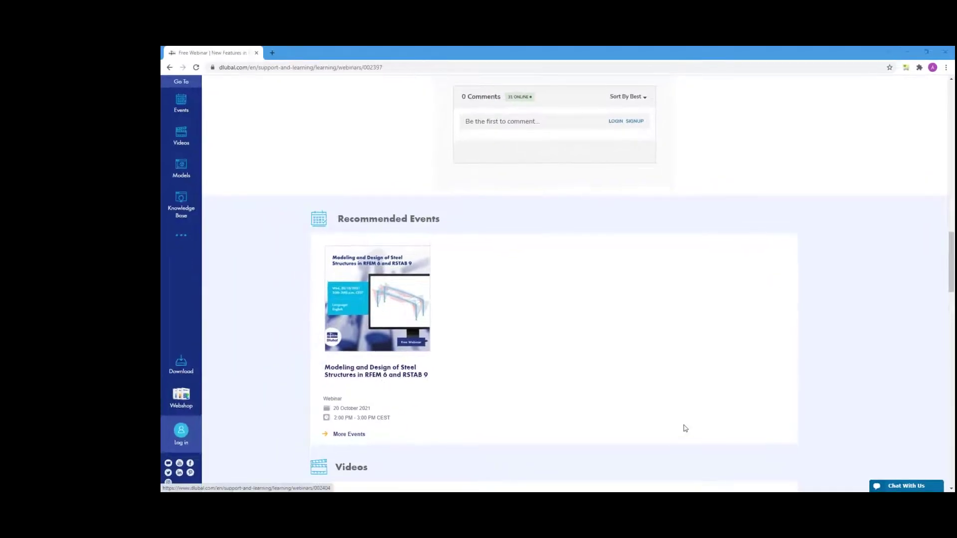